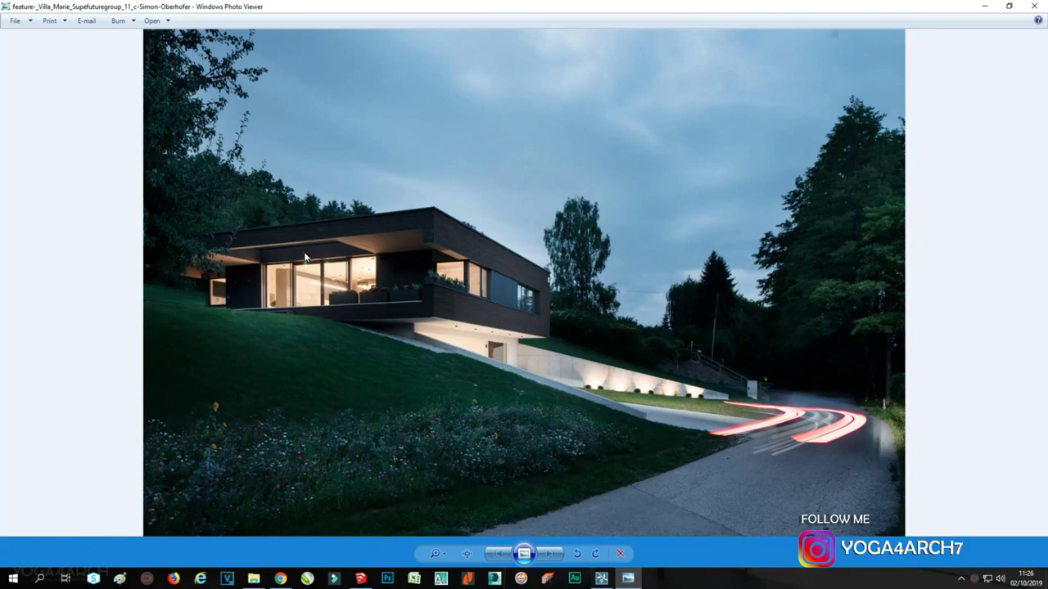
Zoom and pan across the enlarged reference photo, then close it
scroll(304, 258, up, 2)
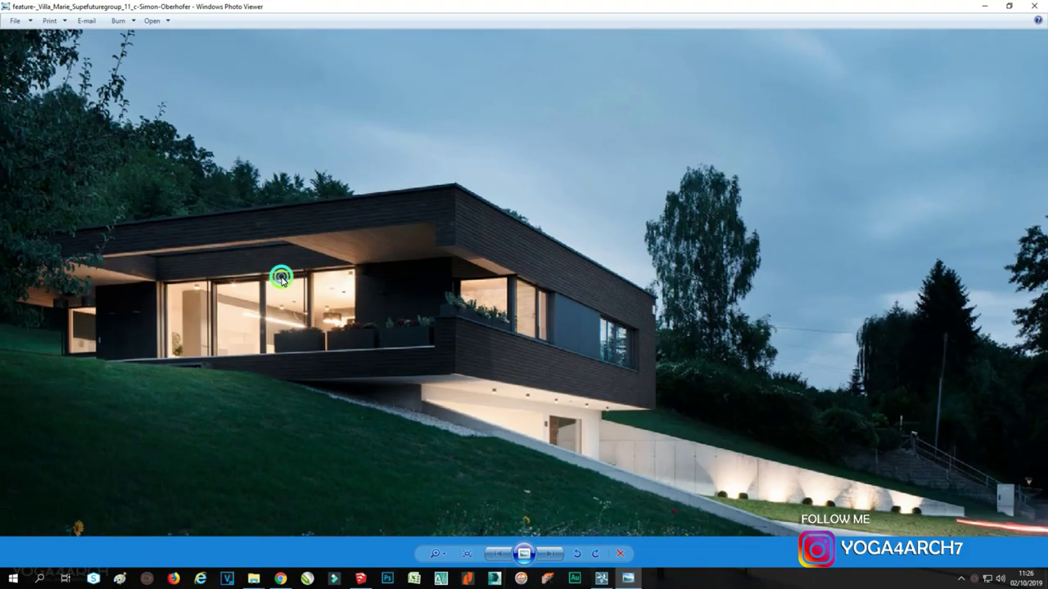
mouse_move(280, 276)
mouse_down()
mouse_move(231, 213)
mouse_move(328, 220)
mouse_up()
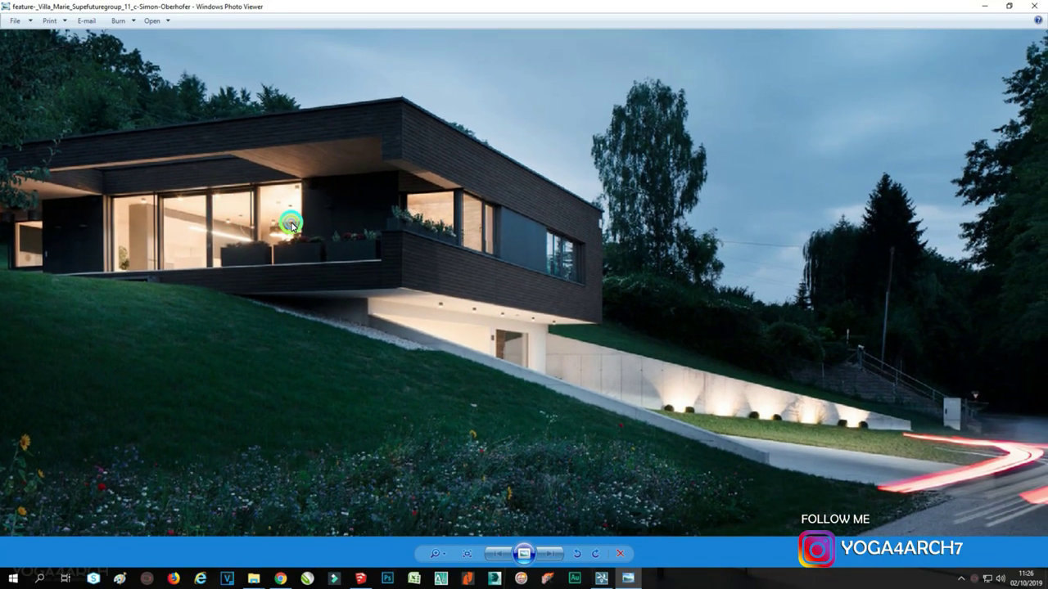
scroll(328, 220, down, 1)
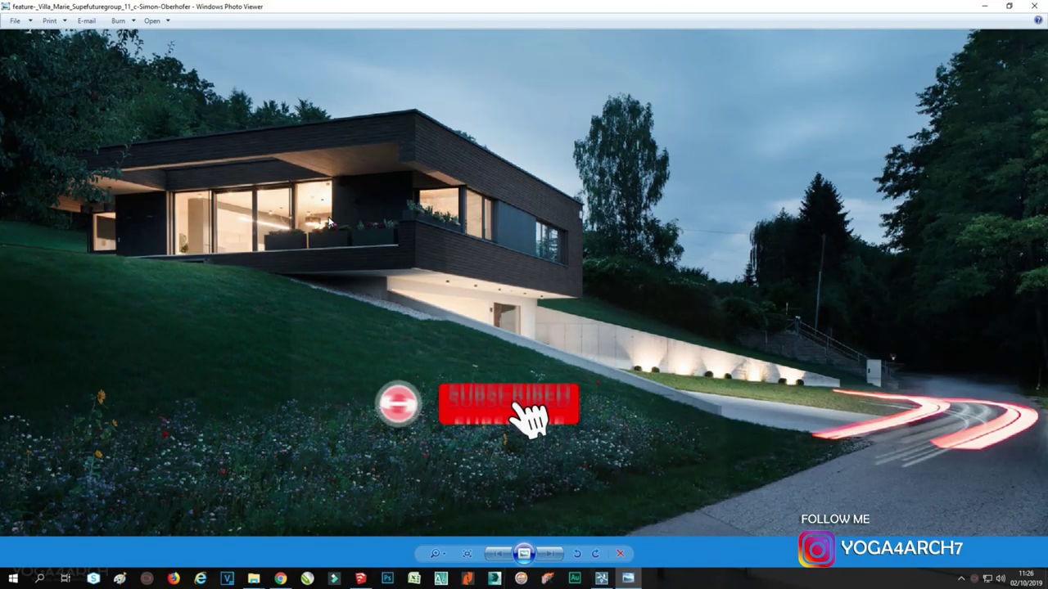
click(921, 321)
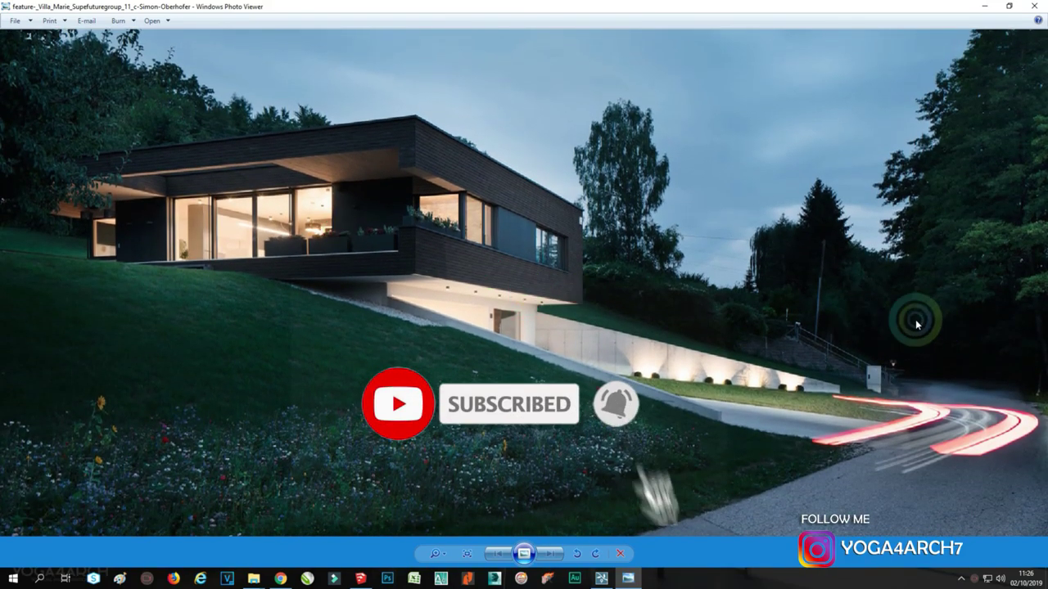
click(988, 5)
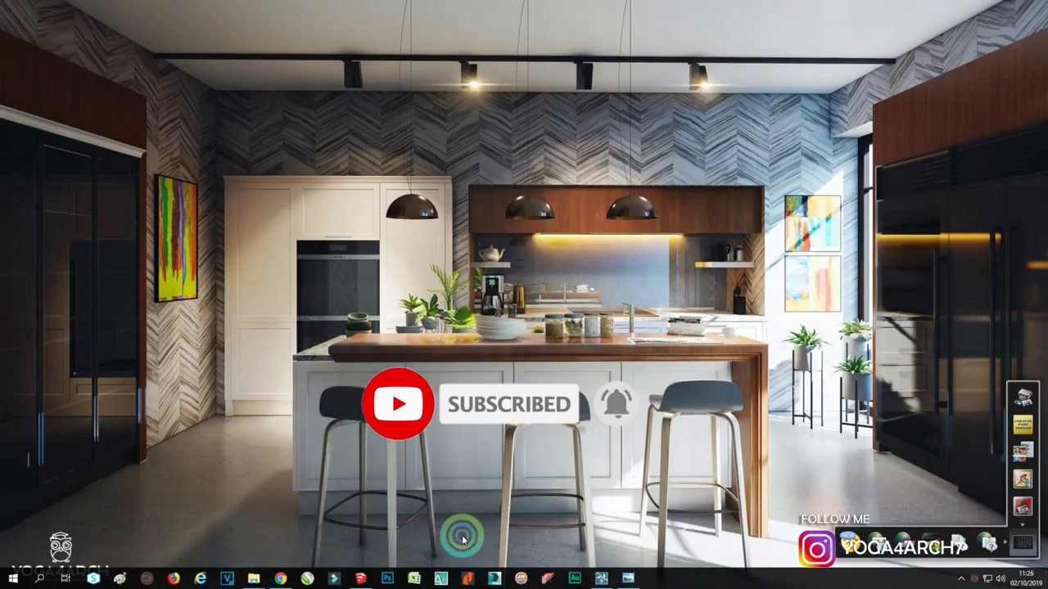
Save box house 16 as SketchUp Version 8 (*.skp), replacing the existing file
click(360, 578)
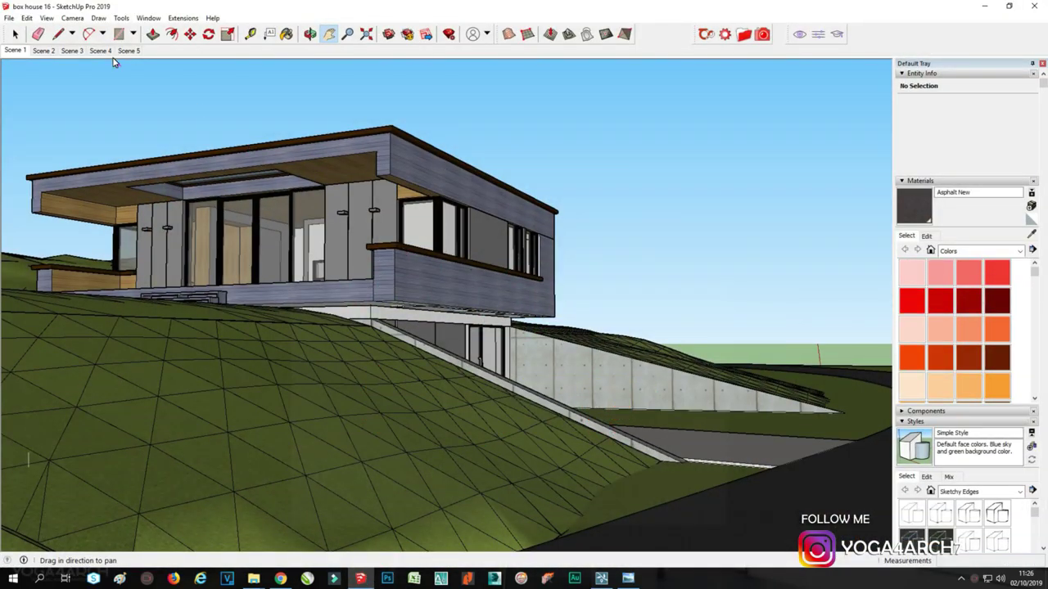
click(8, 17)
click(32, 79)
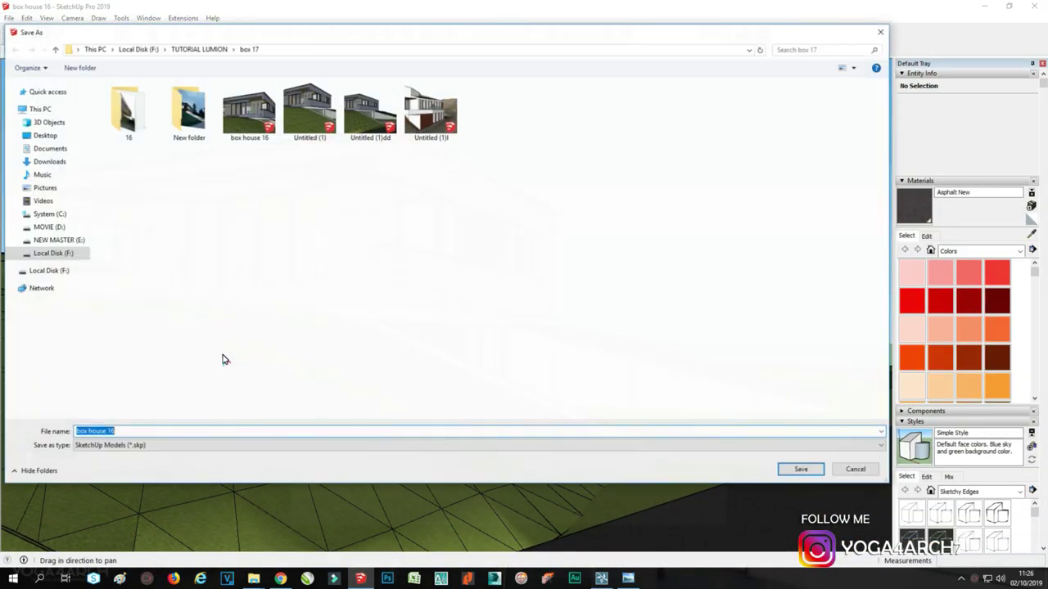
click(131, 448)
click(144, 514)
click(801, 469)
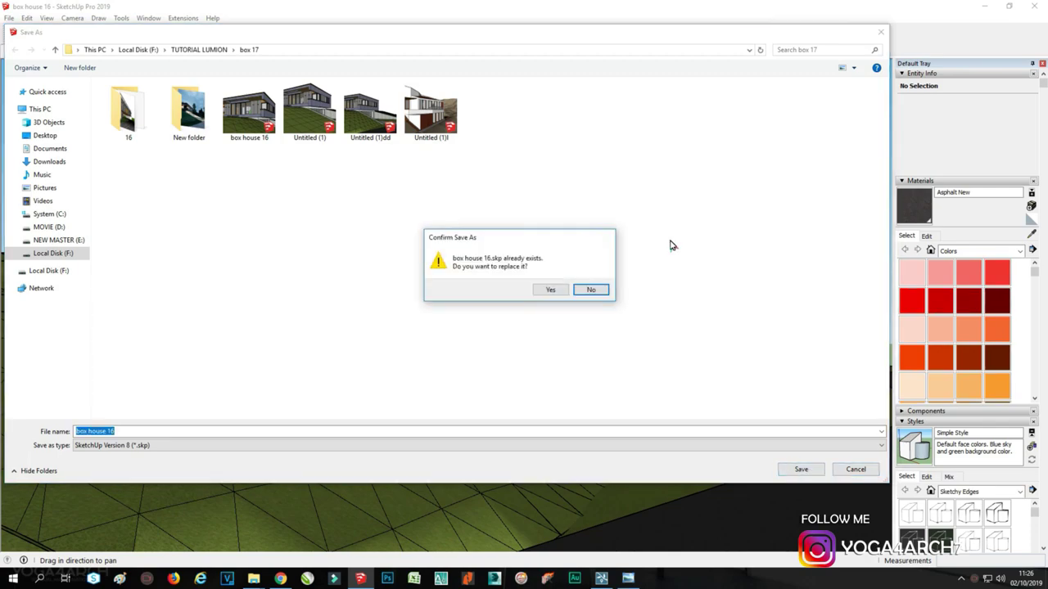
click(551, 291)
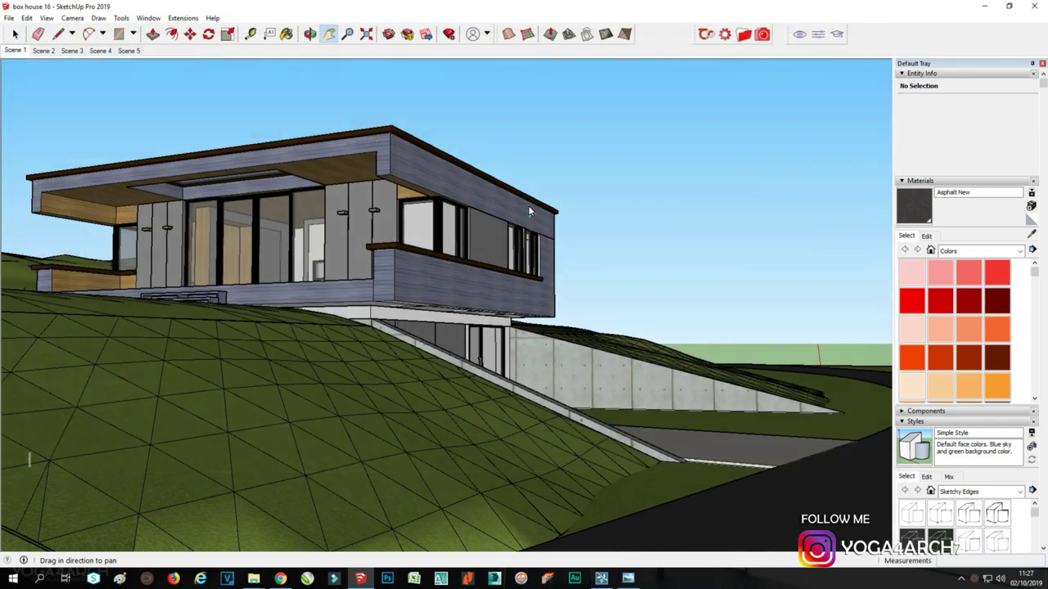
click(984, 6)
Start a Plain scene in Lumion and import box house 16 from the box 17 folder
click(612, 580)
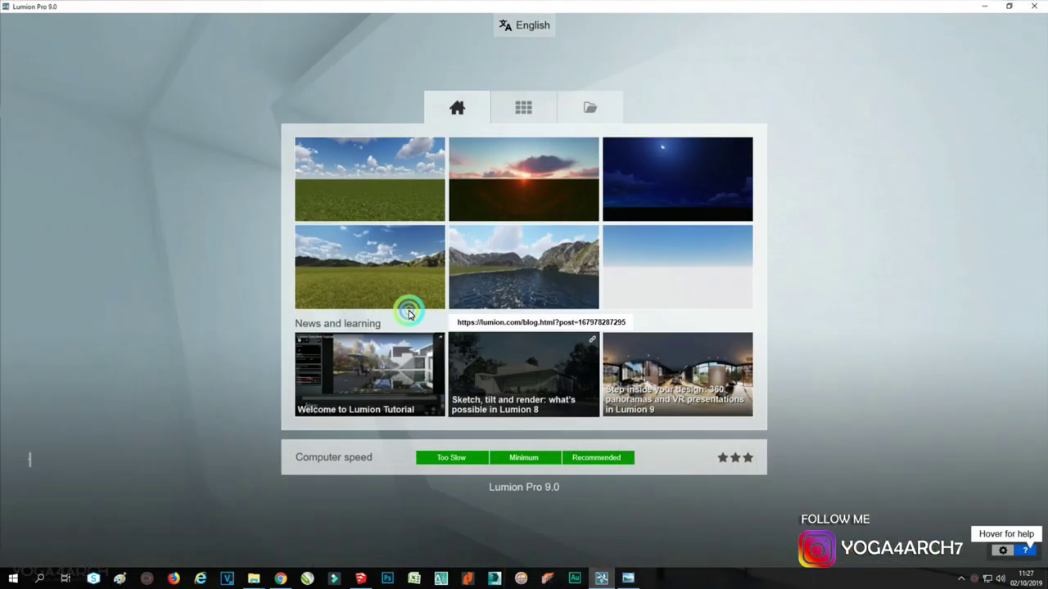
click(375, 175)
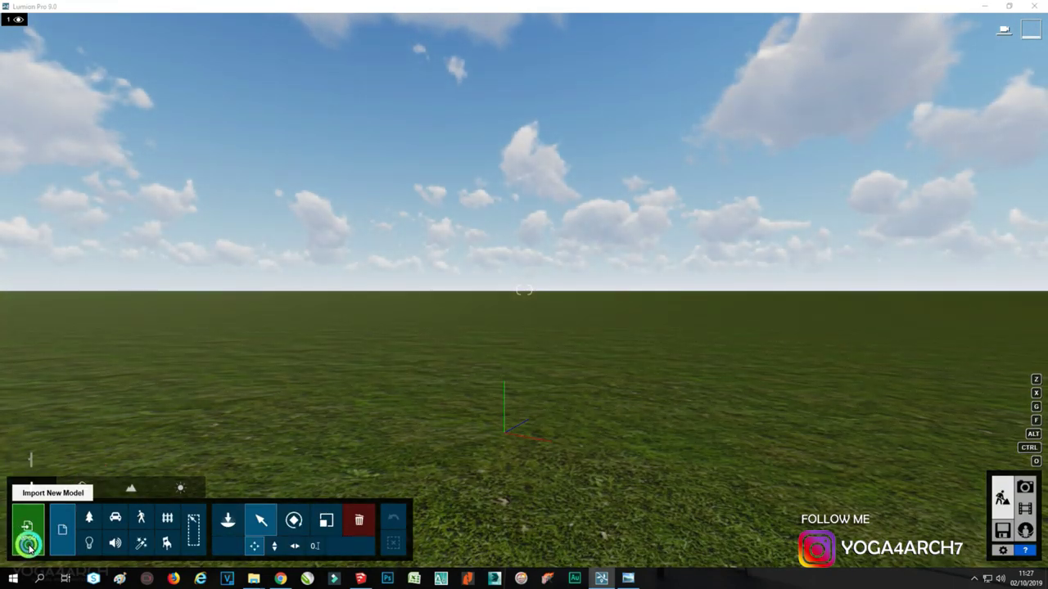
click(27, 536)
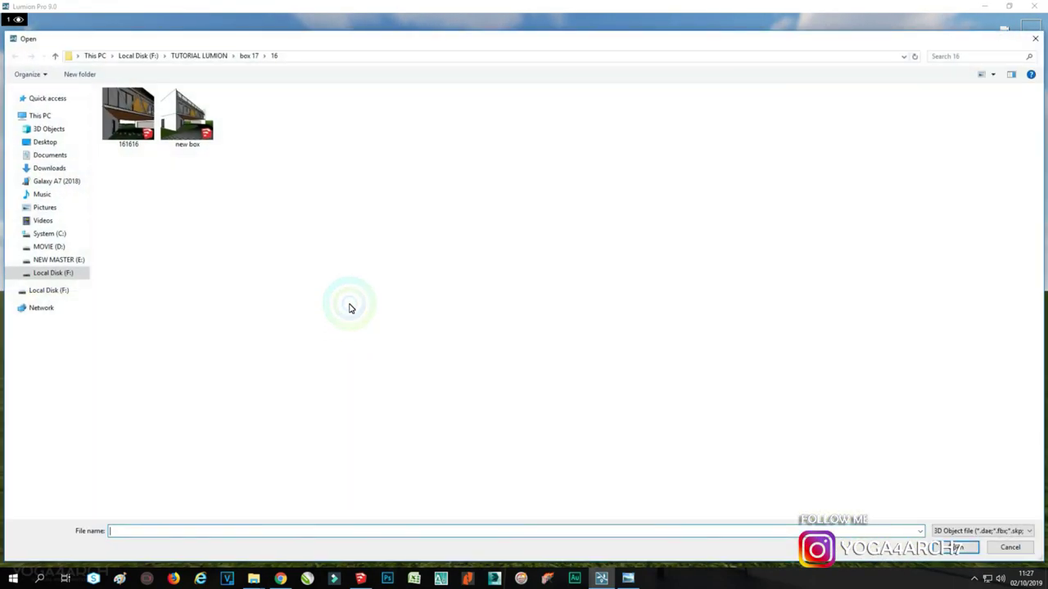
click(240, 59)
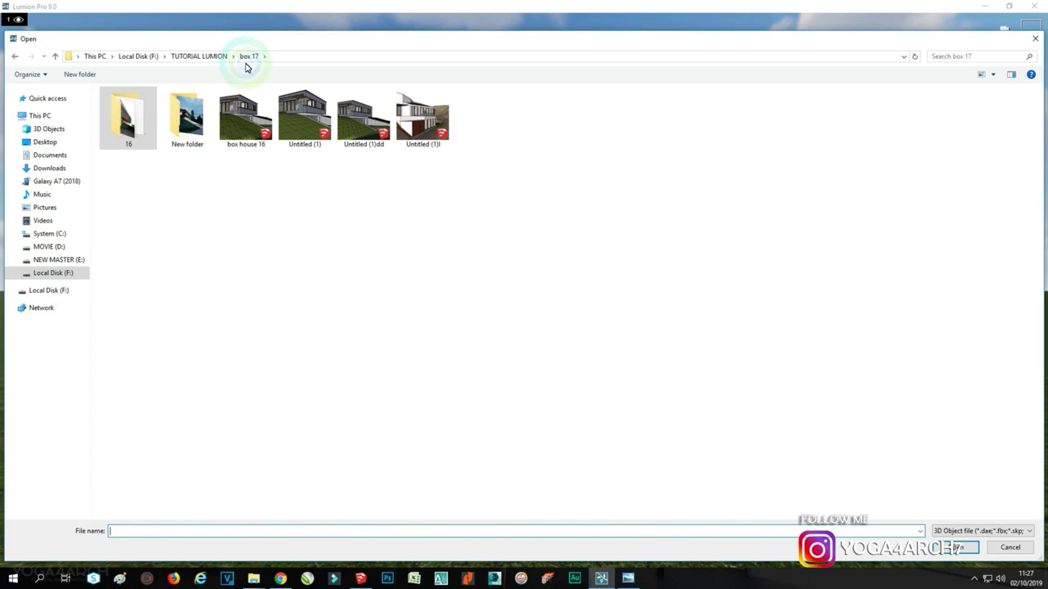
double_click(253, 135)
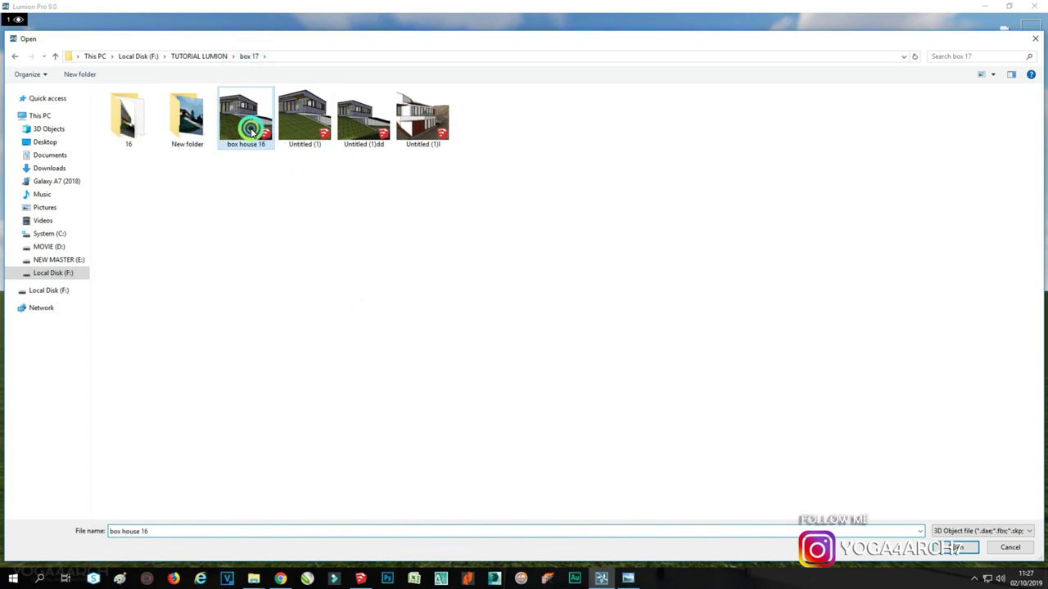
click(684, 400)
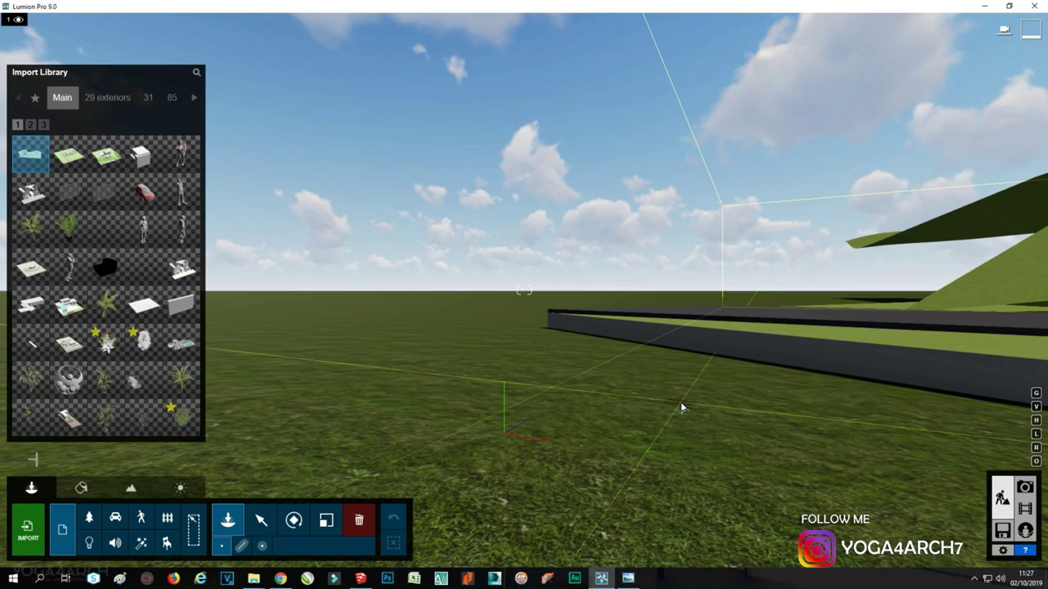
Place box house 16 on the terrain, select it, and zoom closer to it
mouse_move(682, 407)
right_down()
mouse_move(510, 345)
mouse_move(609, 302)
right_up()
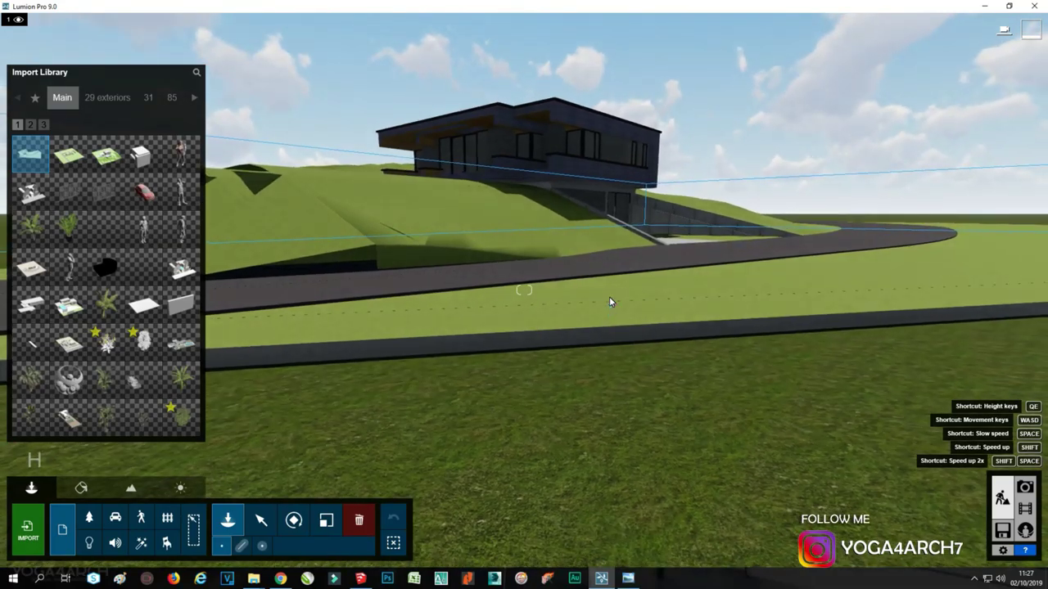
click(609, 302)
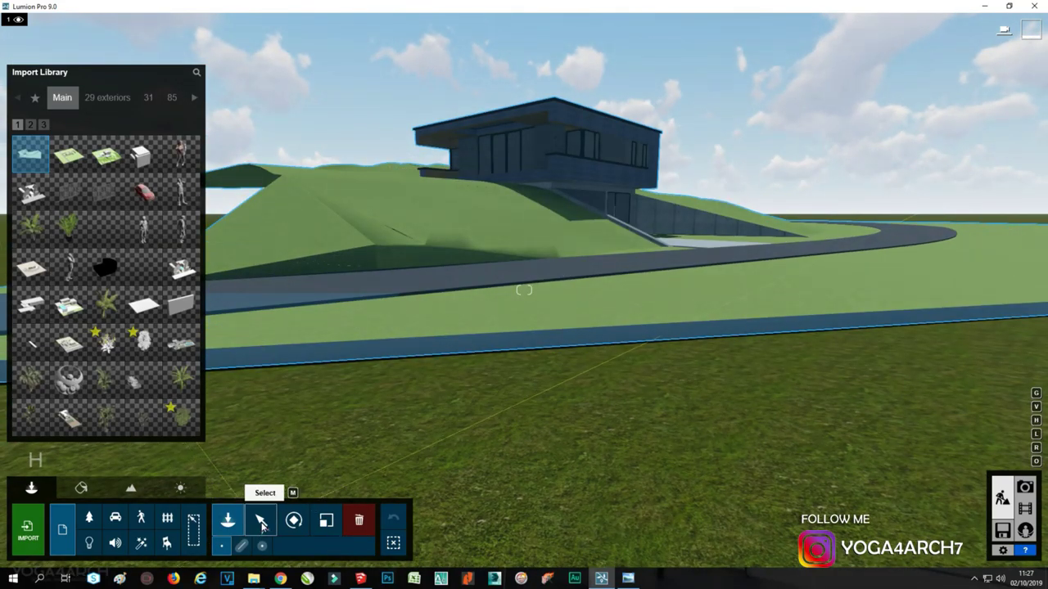
click(261, 520)
scroll(508, 398, down, 5)
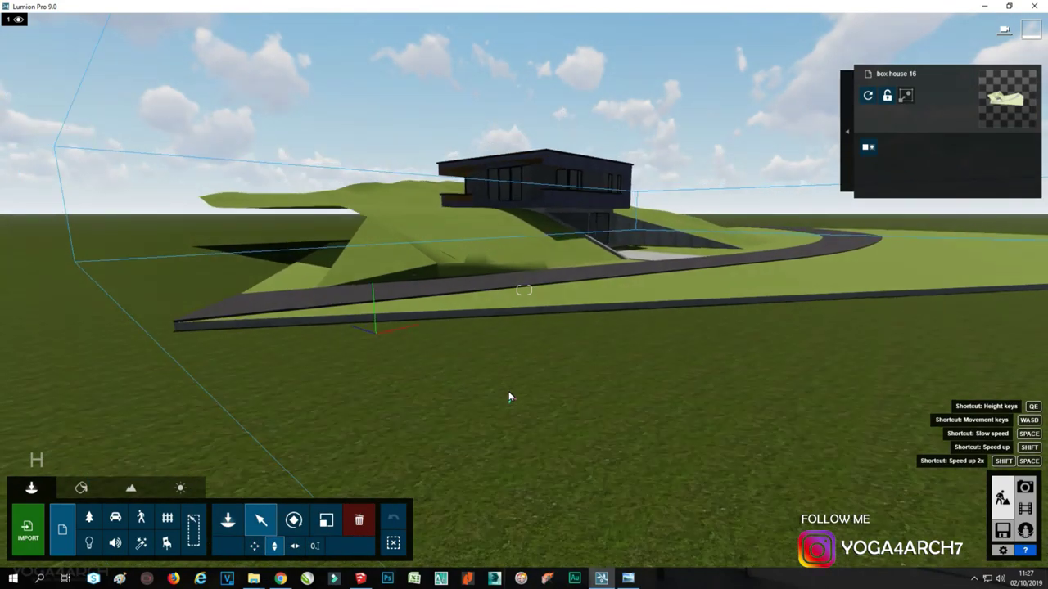
click(334, 340)
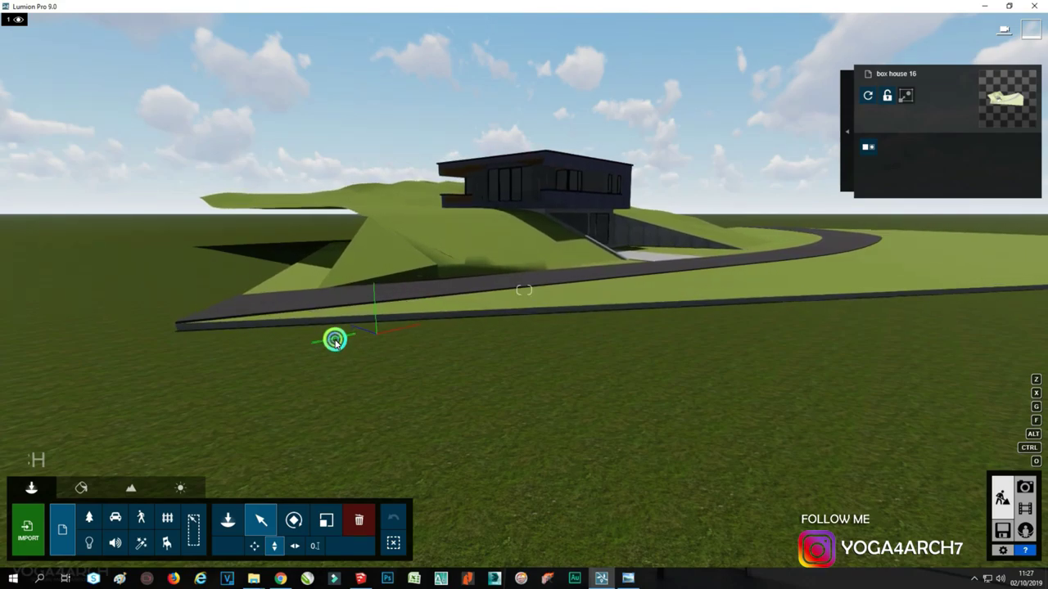
scroll(409, 281, up, 3)
scroll(411, 280, up, 3)
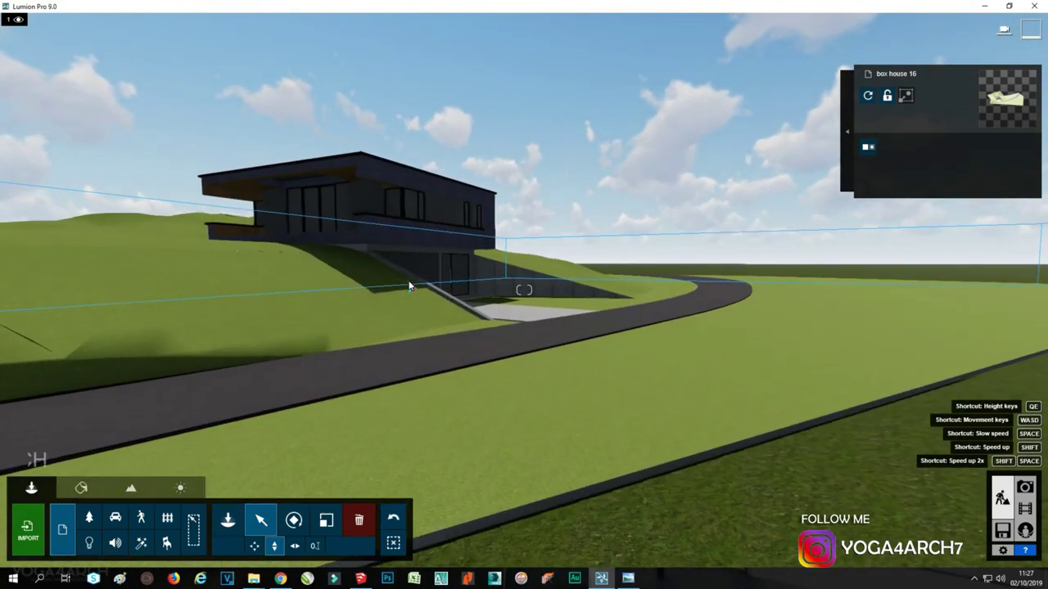
scroll(413, 280, up, 3)
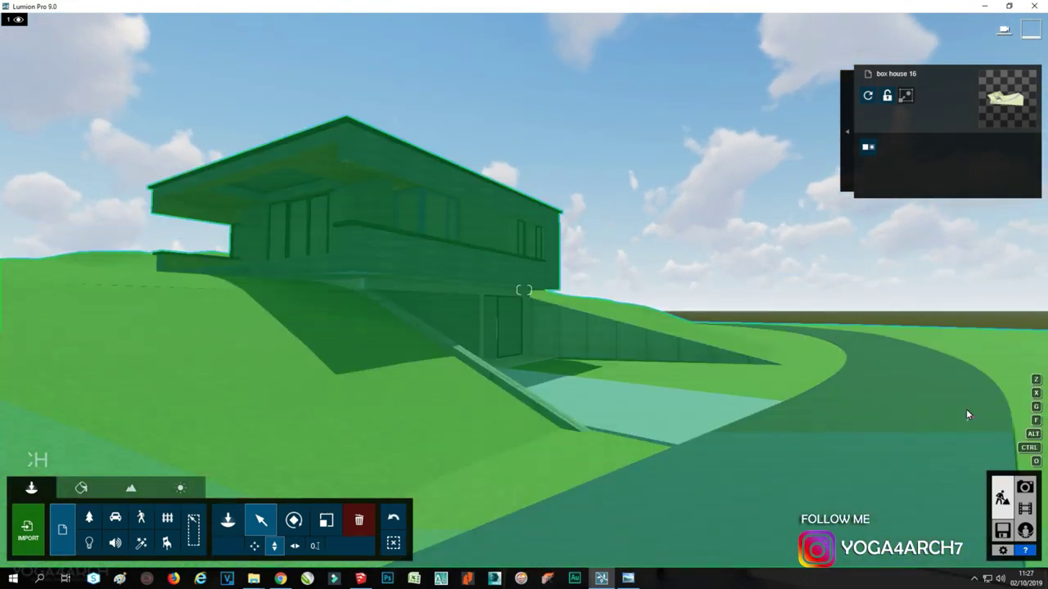
click(714, 412)
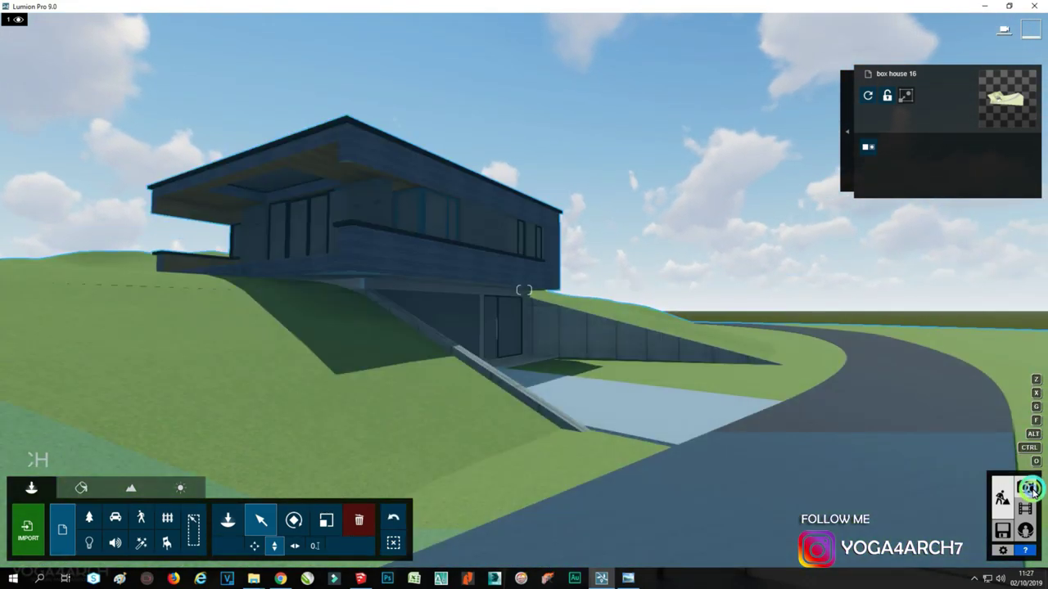
Frame a low eye-level house view at about 28mm focal length and store it as photo 1
key(F11)
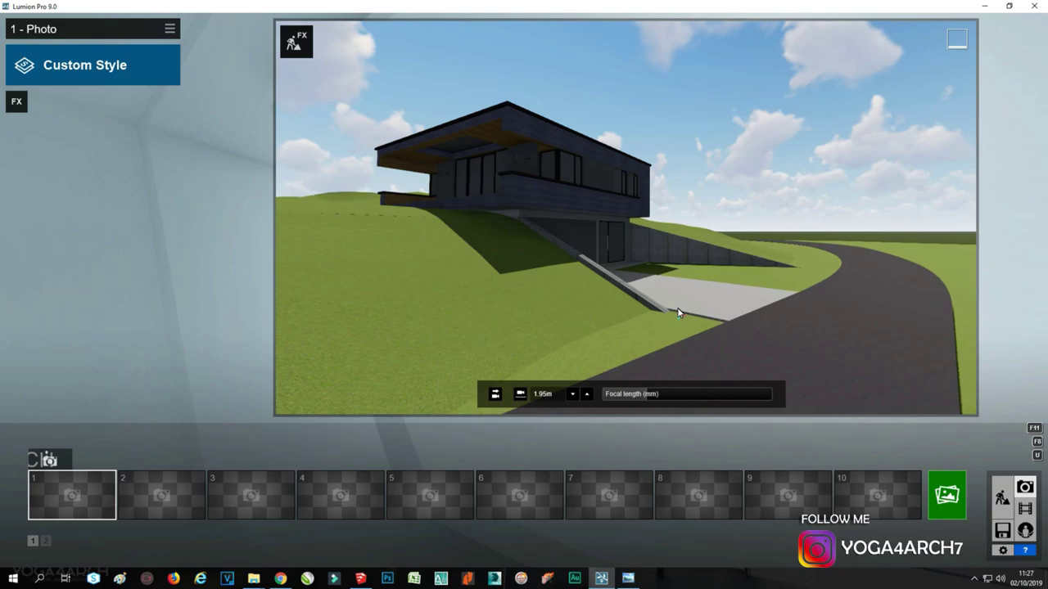
key(w)
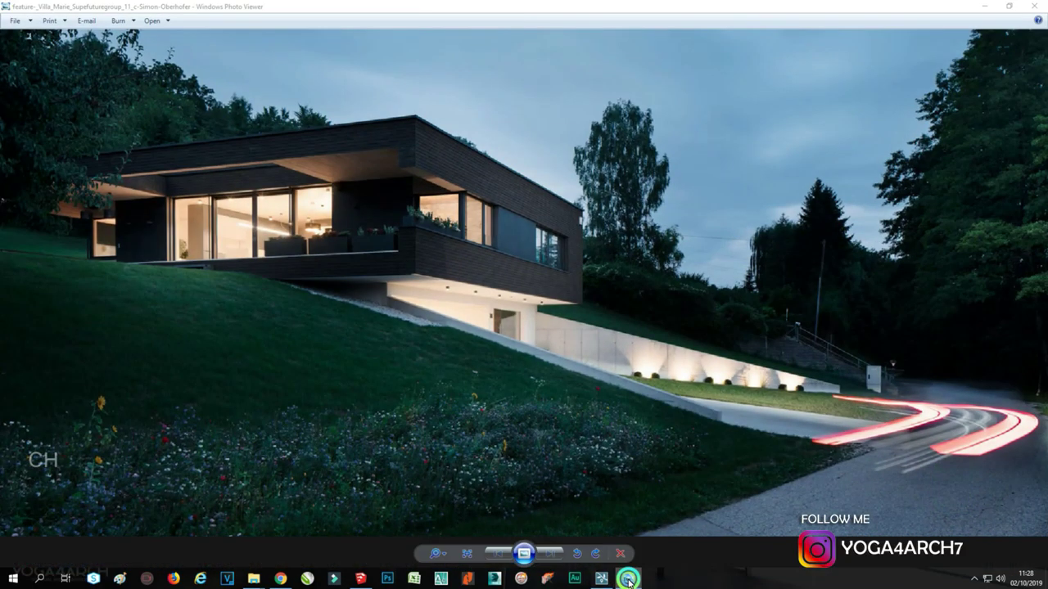
click(694, 455)
drag(652, 394, 670, 396)
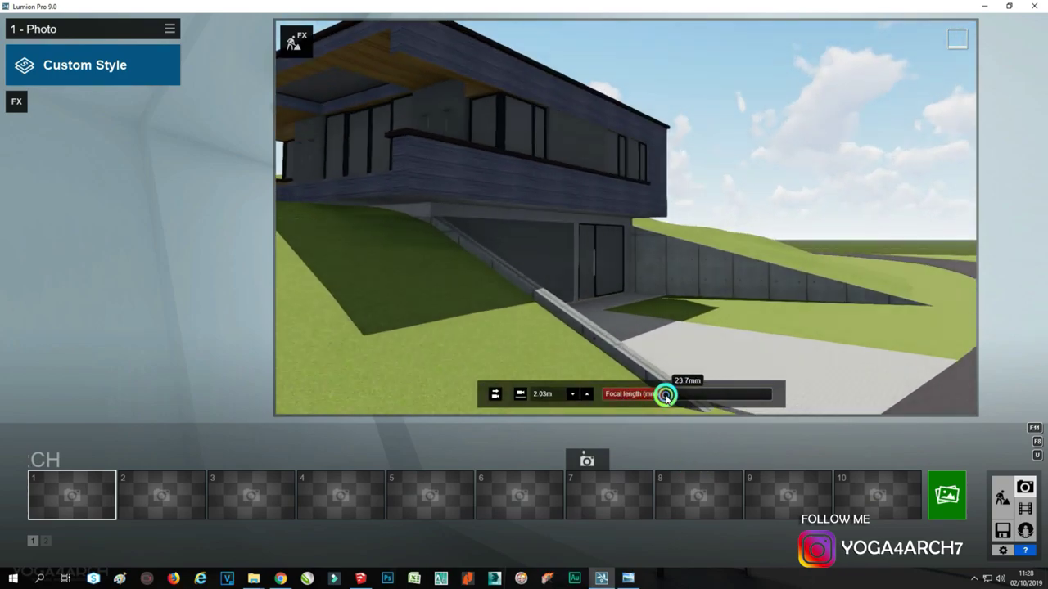
right_drag(732, 327, 756, 307)
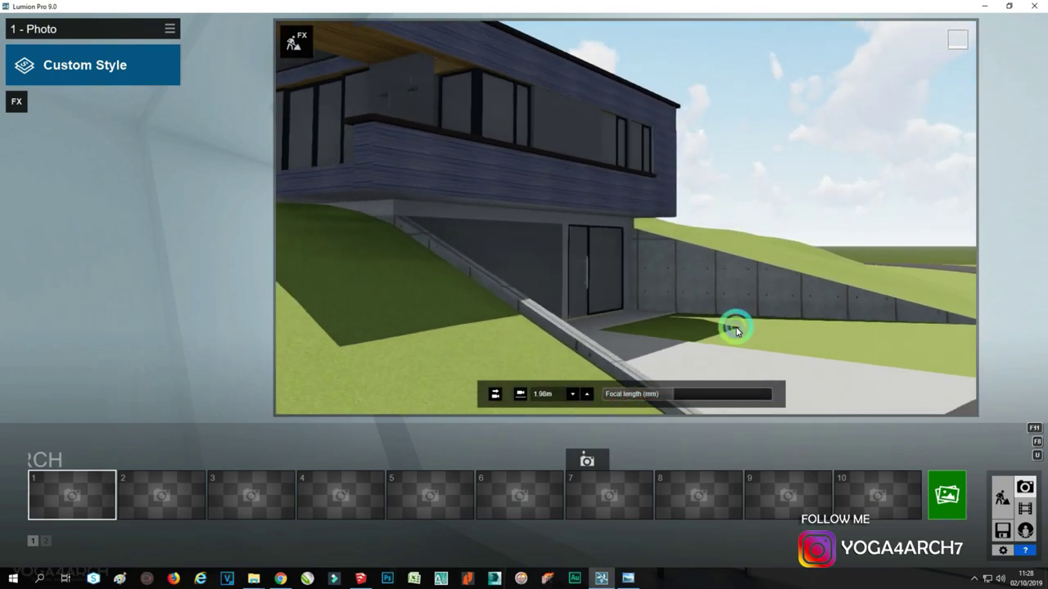
key(q)
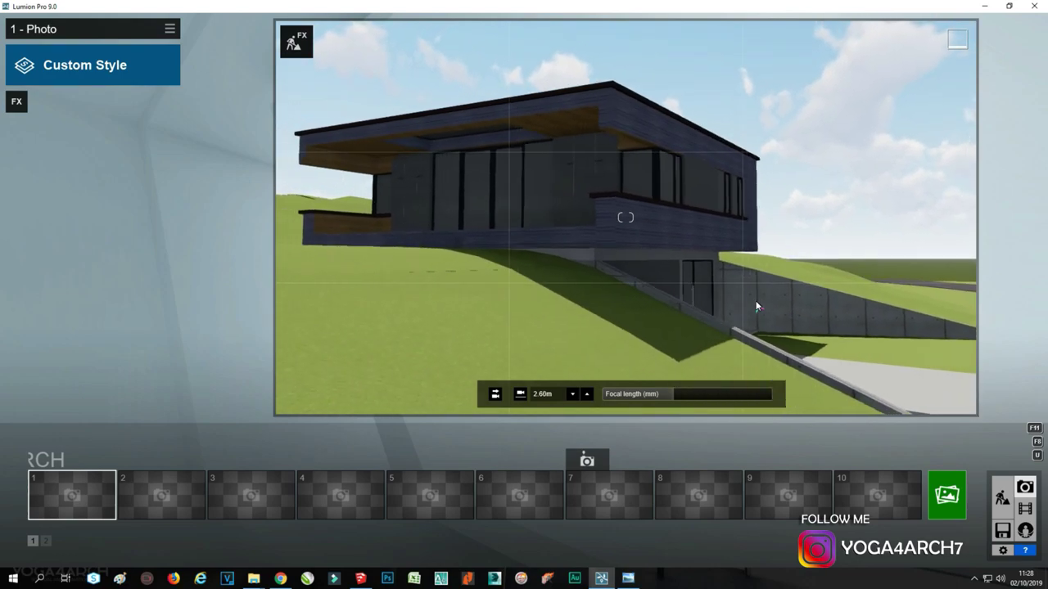
key(e)
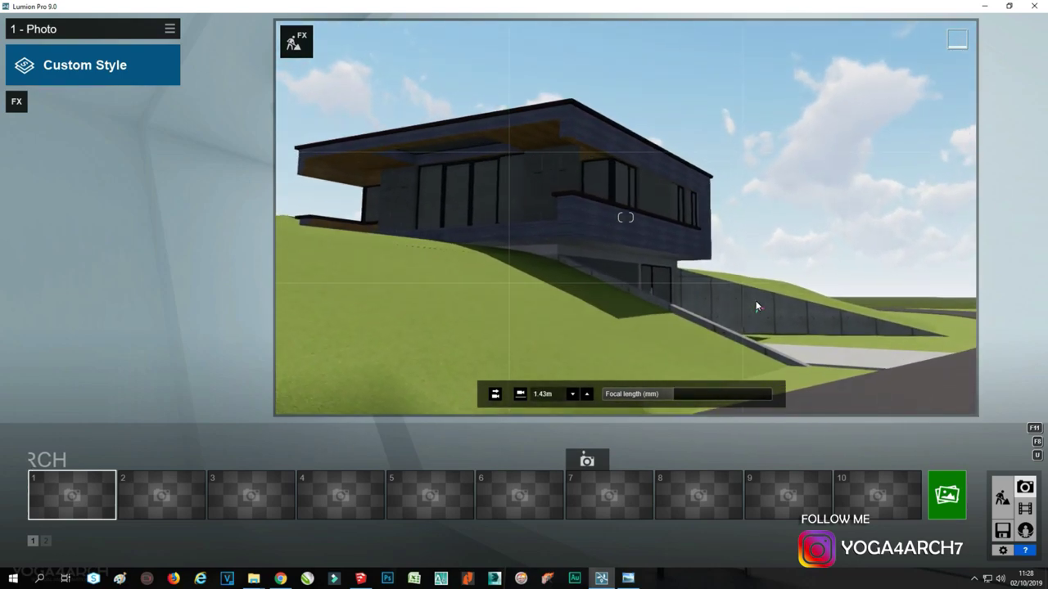
key(a)
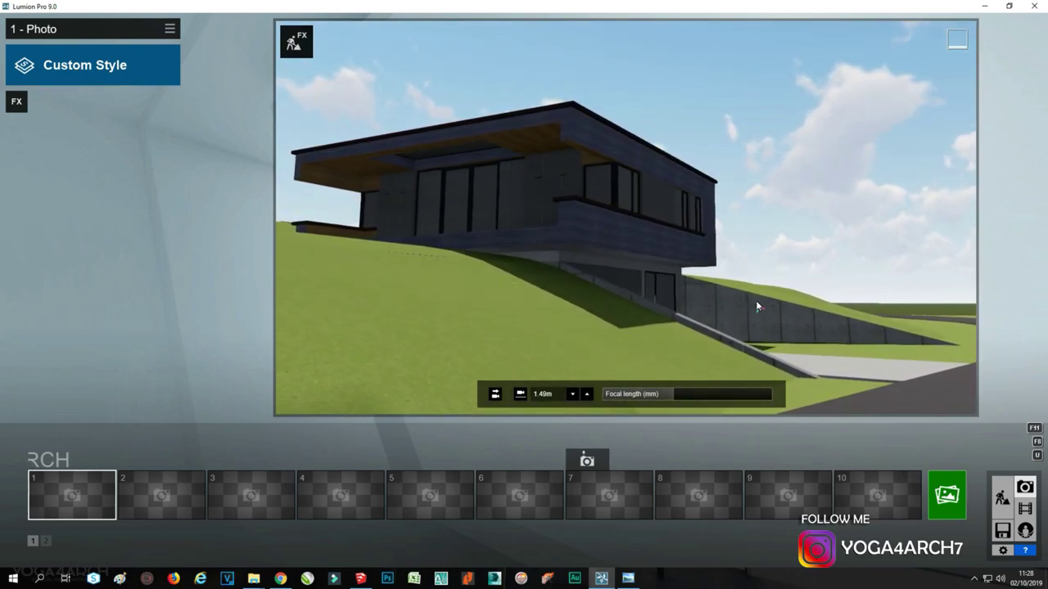
key(q)
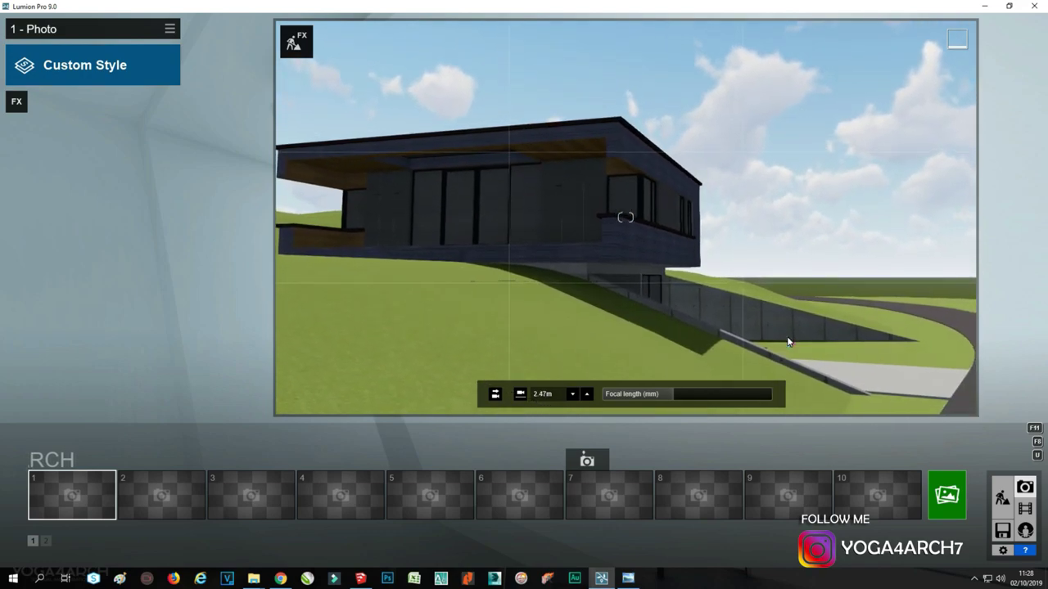
right_drag(788, 342, 763, 370)
right_drag(670, 398, 678, 365)
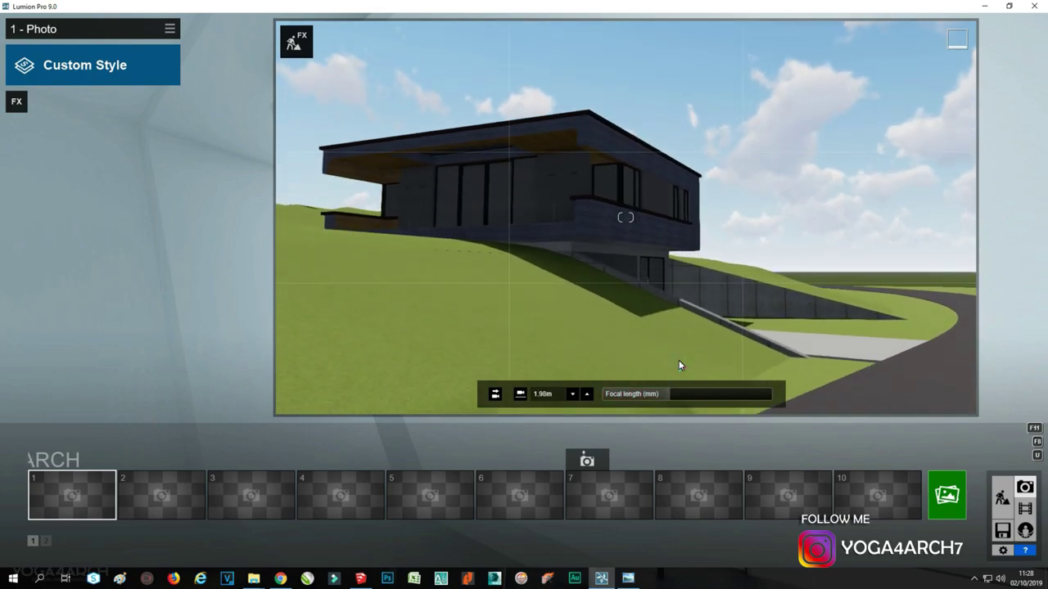
click(51, 460)
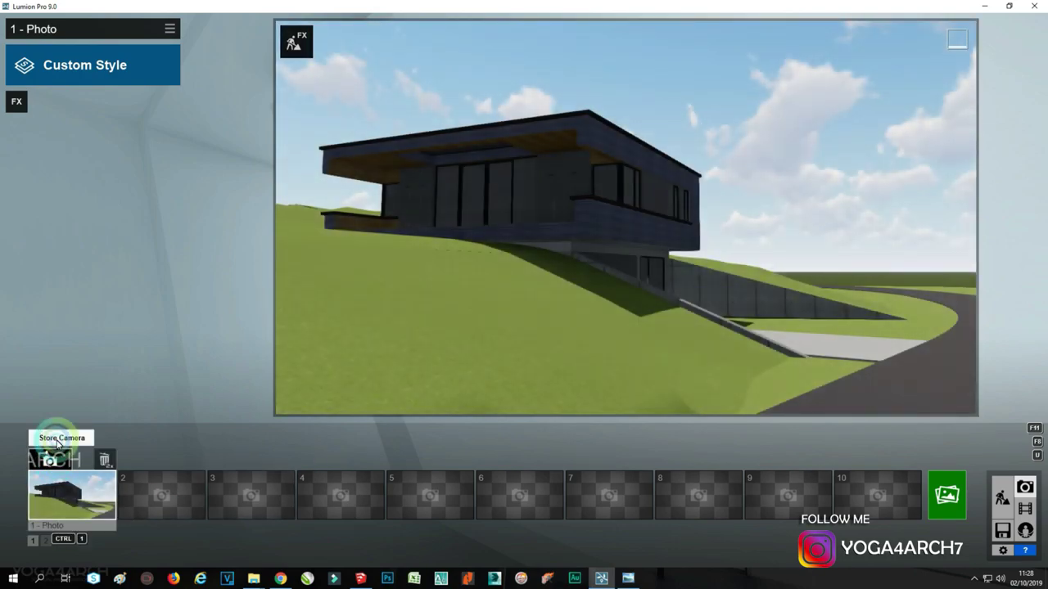
Add the 2-Point Perspective camera effect to photo 1
click(16, 101)
click(320, 98)
click(664, 189)
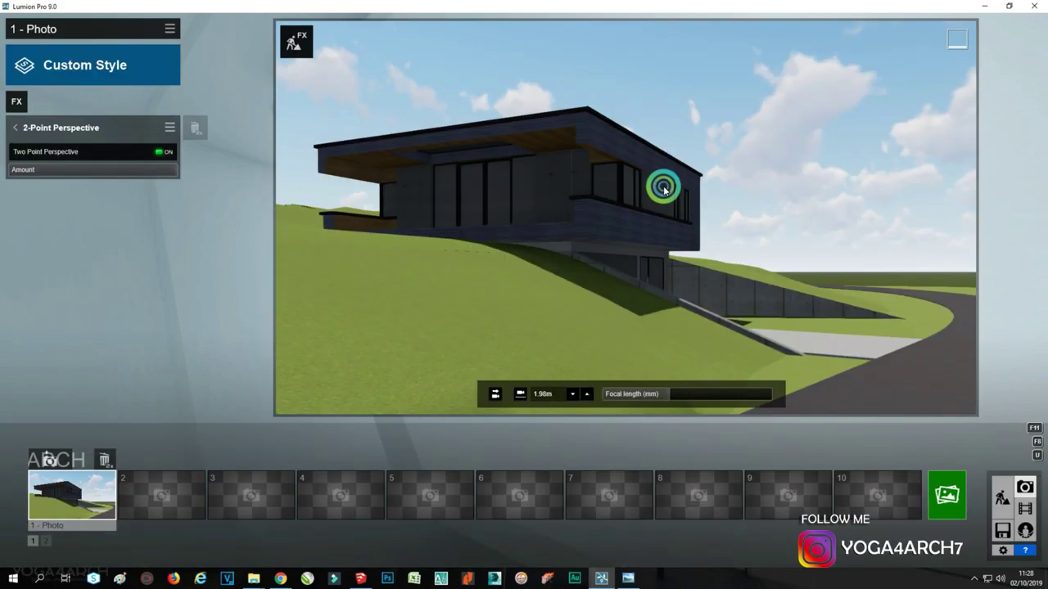
click(630, 579)
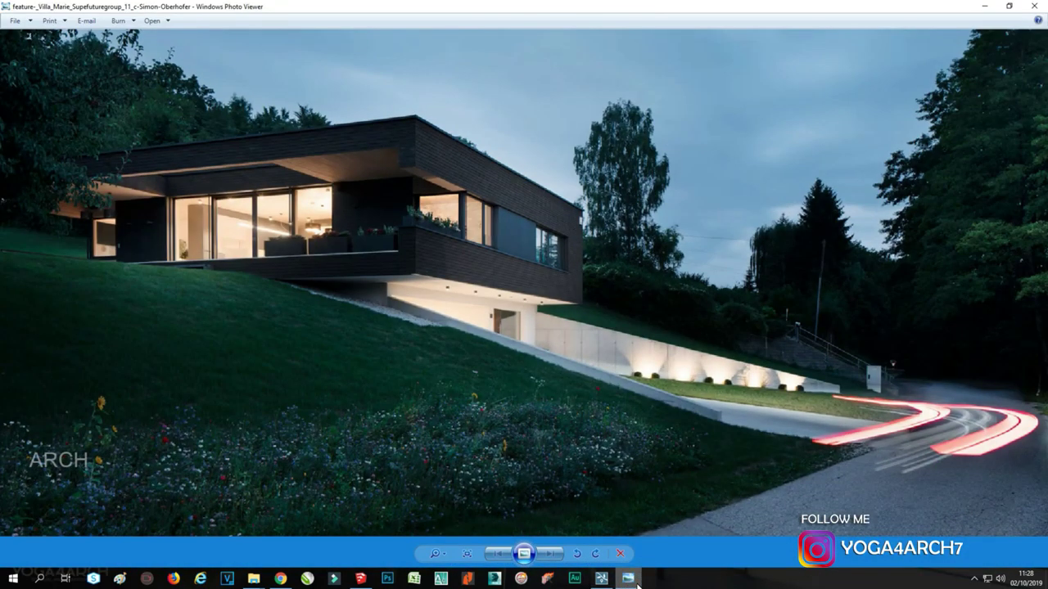
click(637, 583)
Reframe the camera against the reference photo, lowering it to 1.49 m height
key(d)
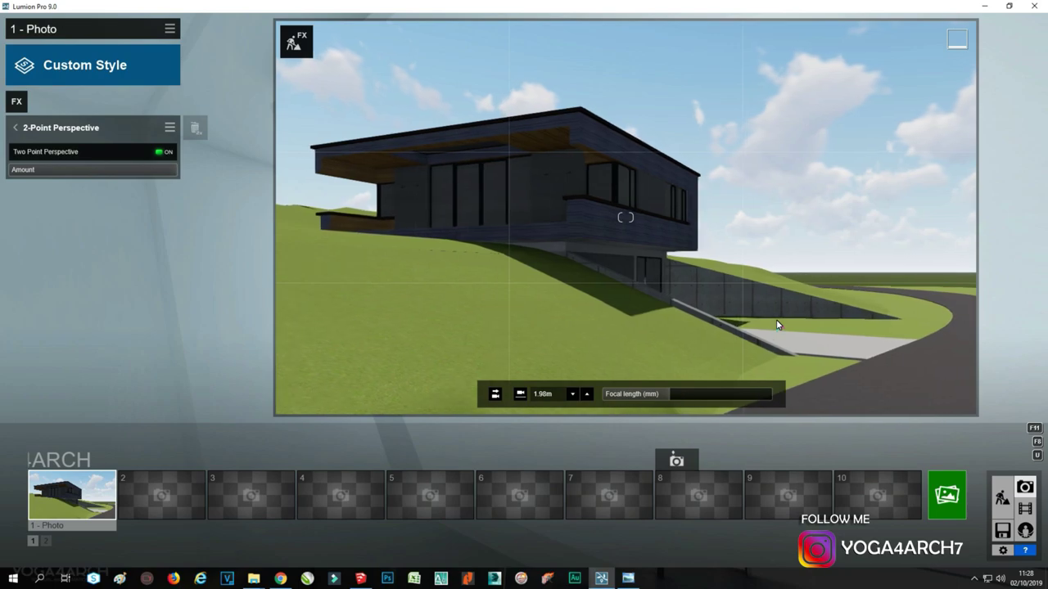
key(a)
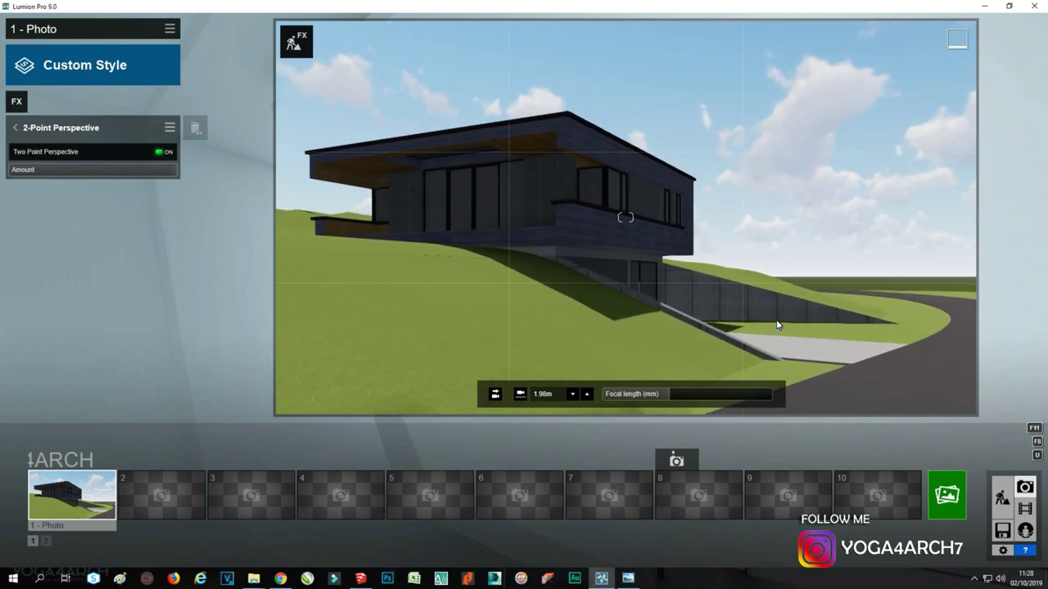
key(e)
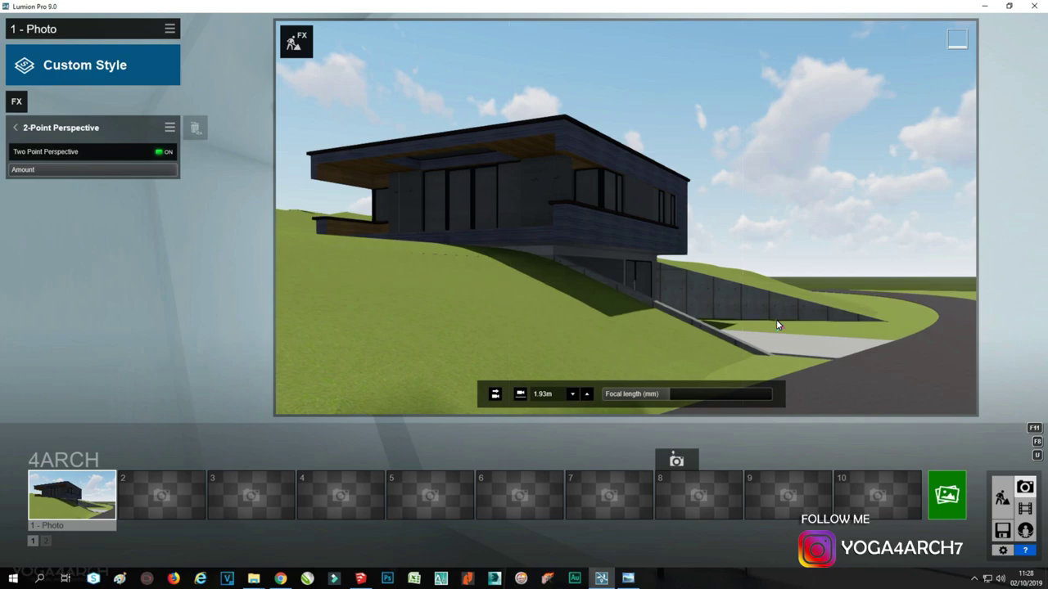
right_drag(776, 320, 777, 318)
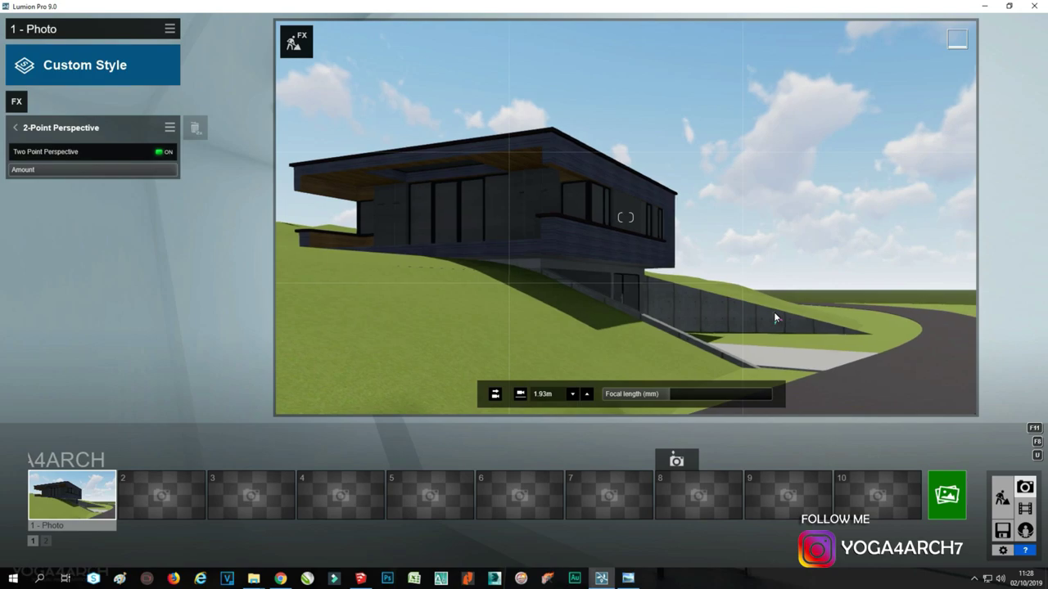
click(629, 579)
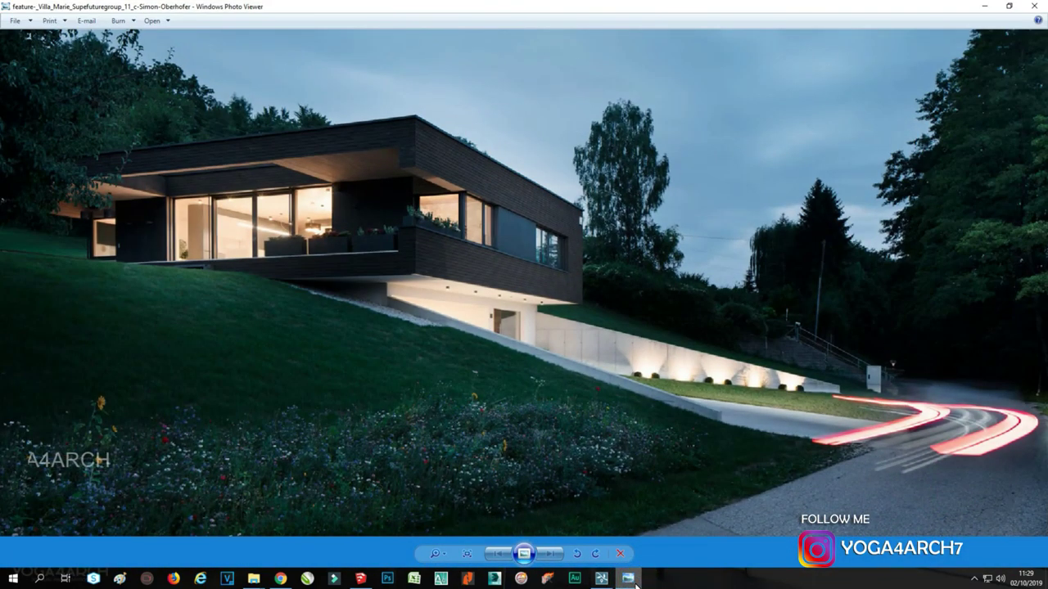
click(631, 580)
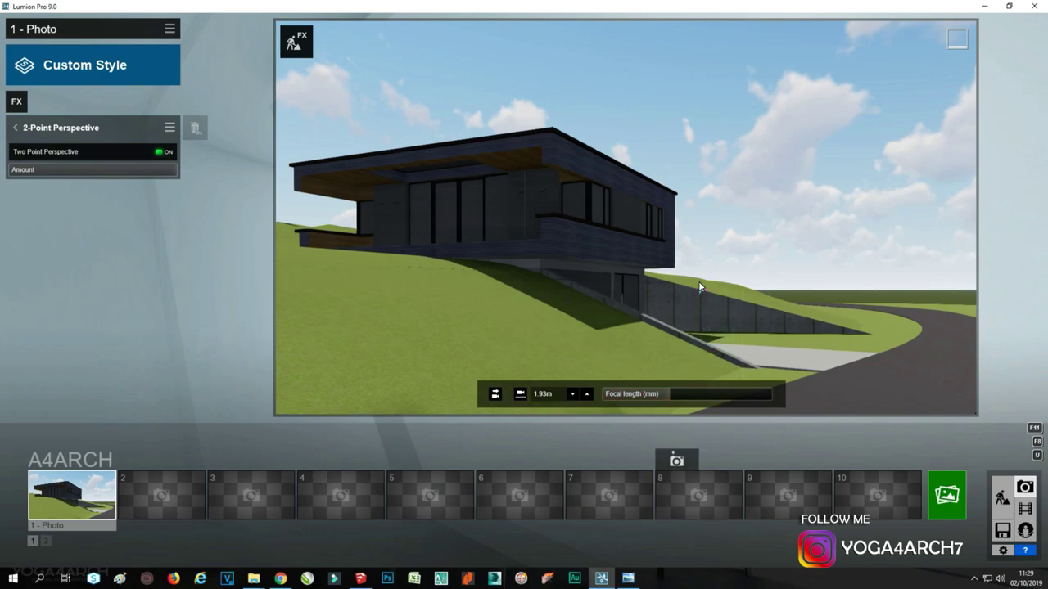
key(e)
key(a)
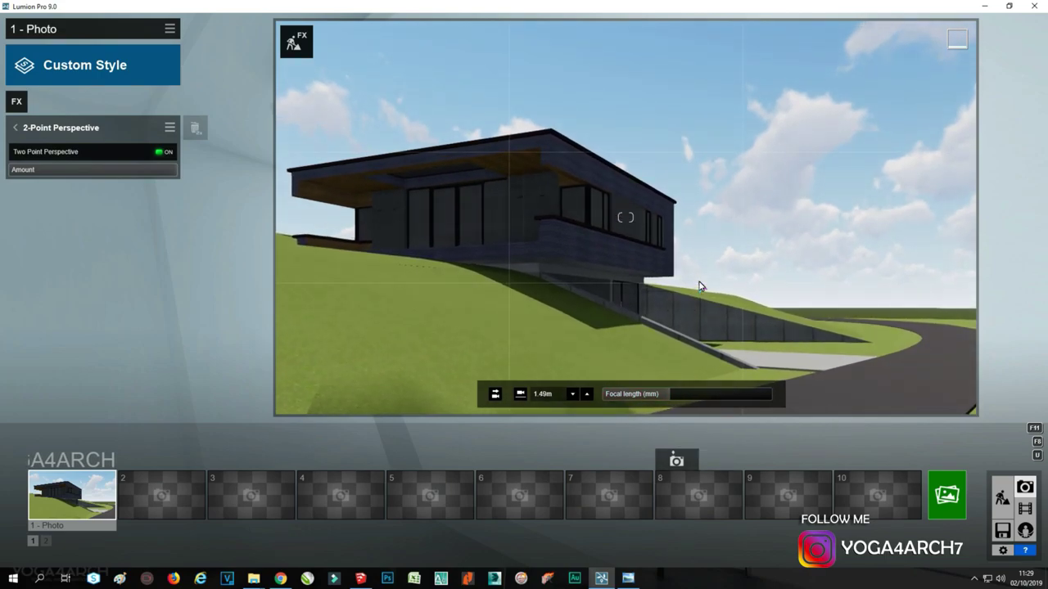
key(d)
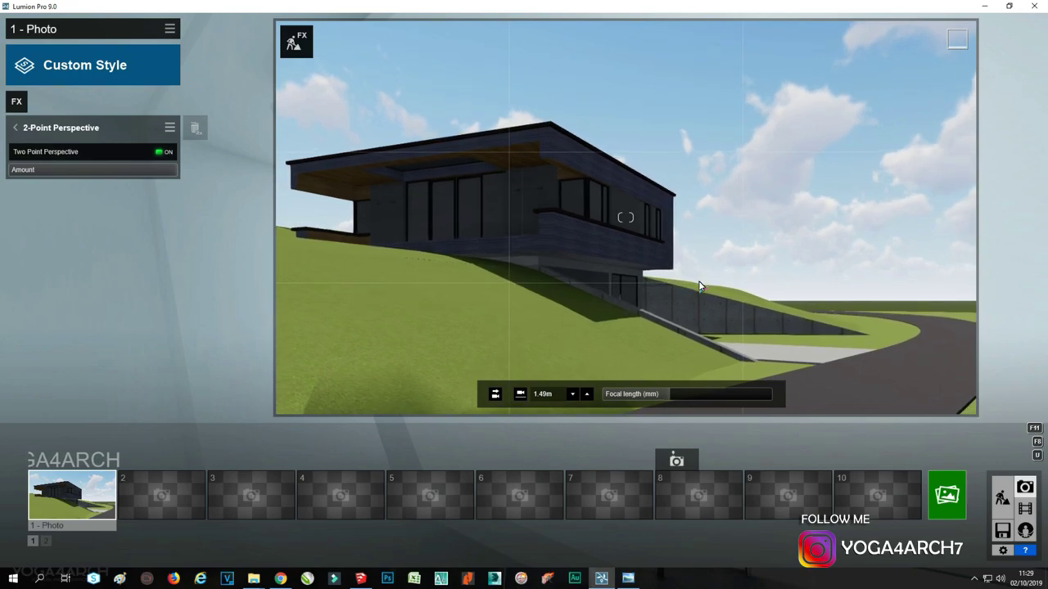
click(67, 506)
click(500, 420)
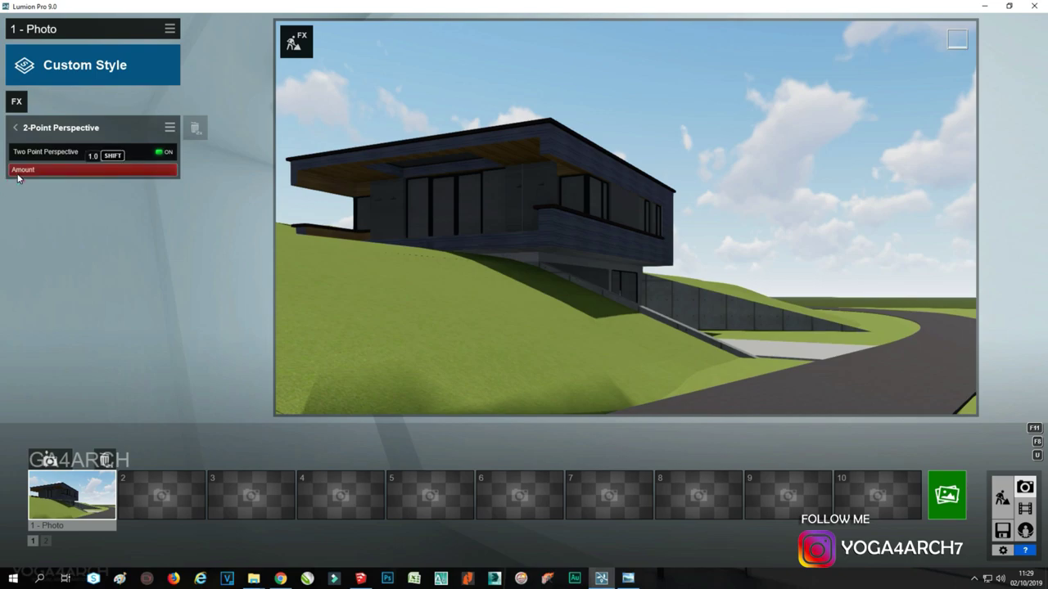
Add the Exposure effect to the photo
click(17, 100)
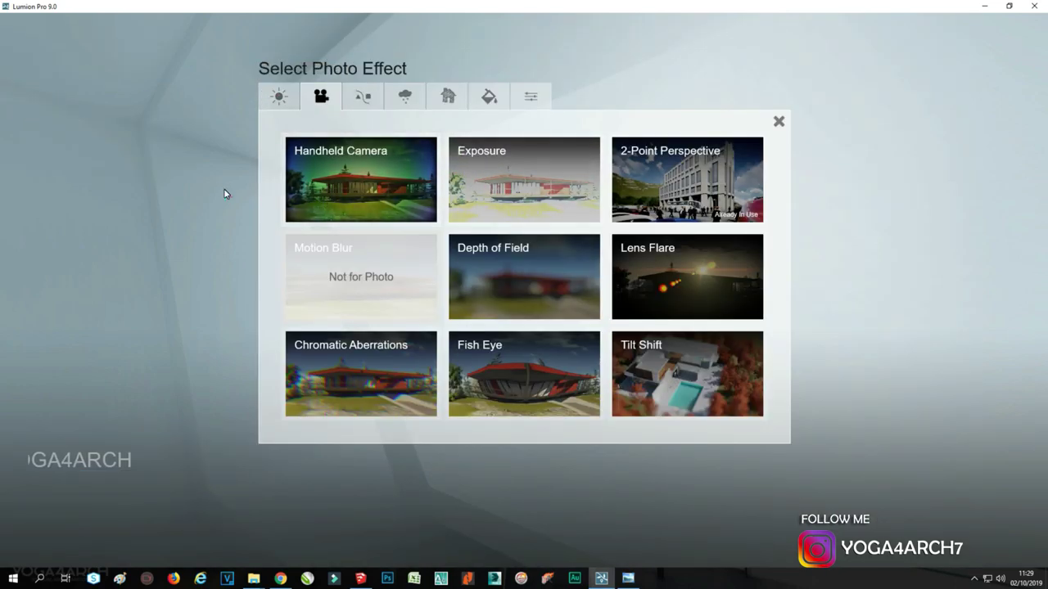
click(554, 187)
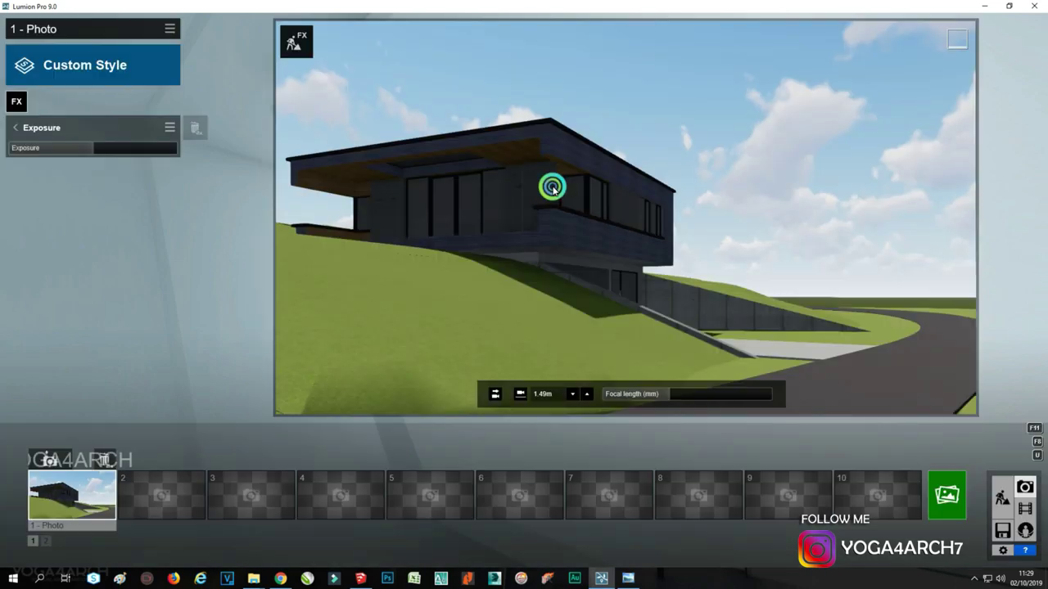
click(101, 70)
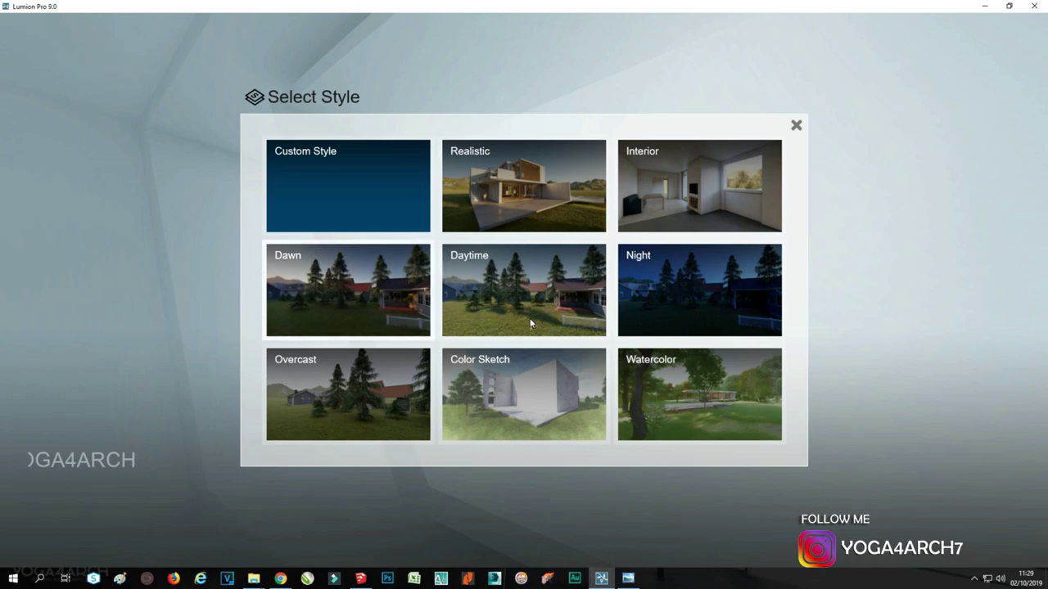
Apply the Night style and adjust the Sun heading to brighten the sky
click(672, 291)
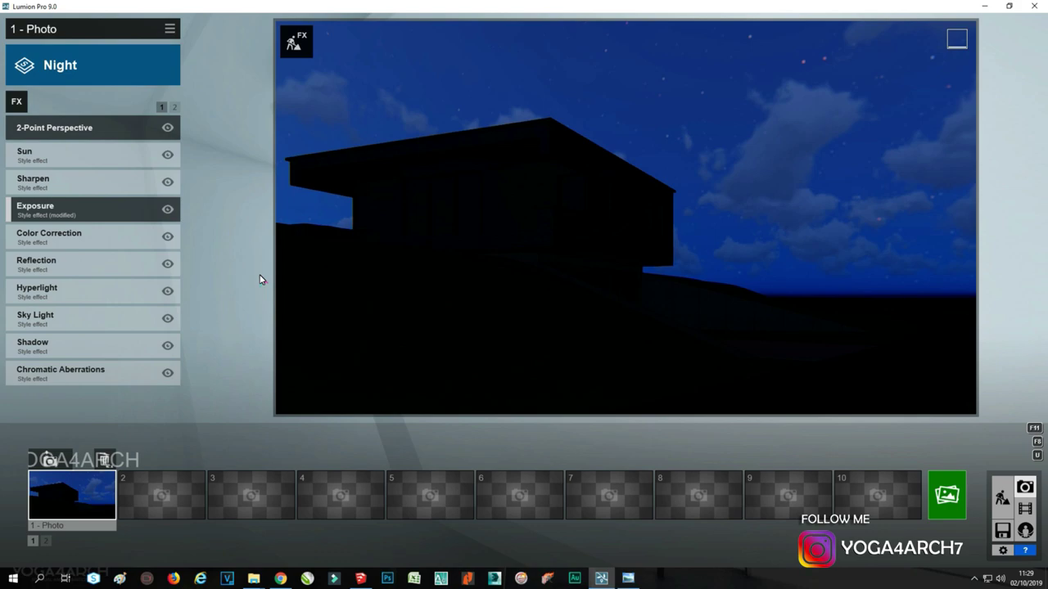
mouse_move(381, 242)
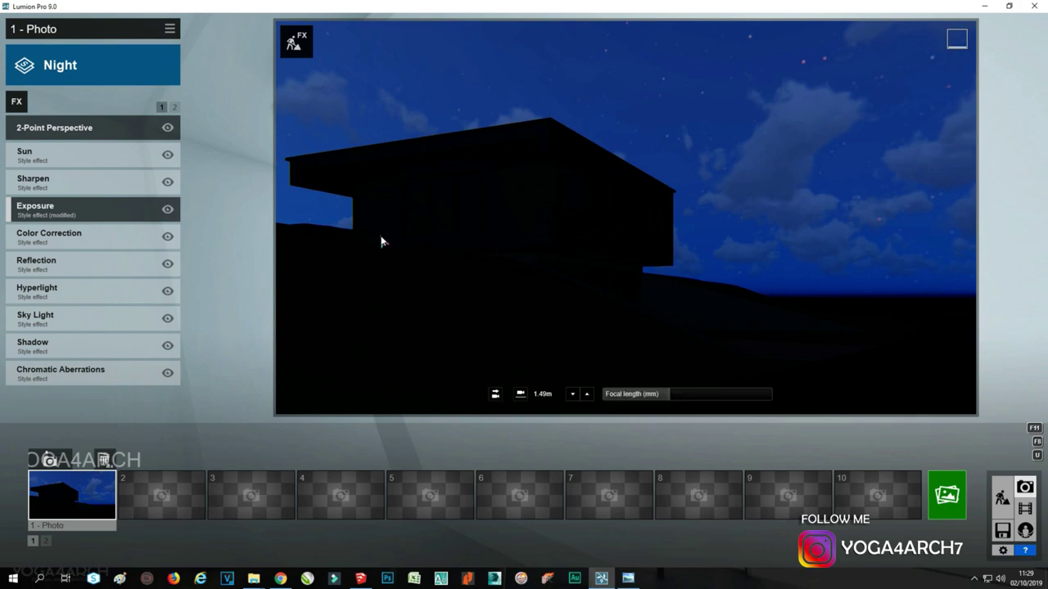
mouse_move(82, 155)
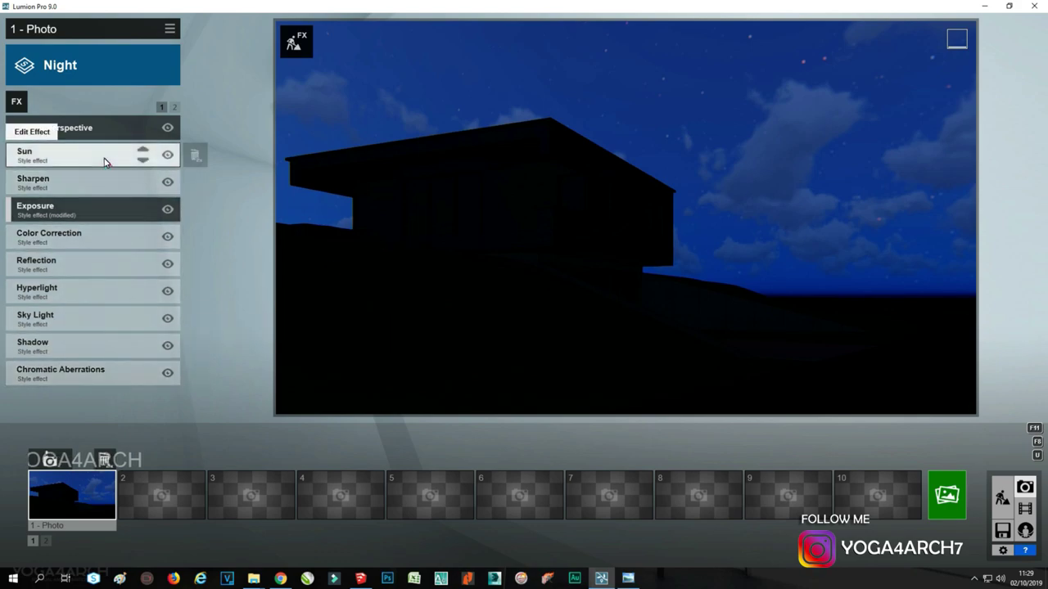
click(104, 162)
drag(135, 163, 129, 163)
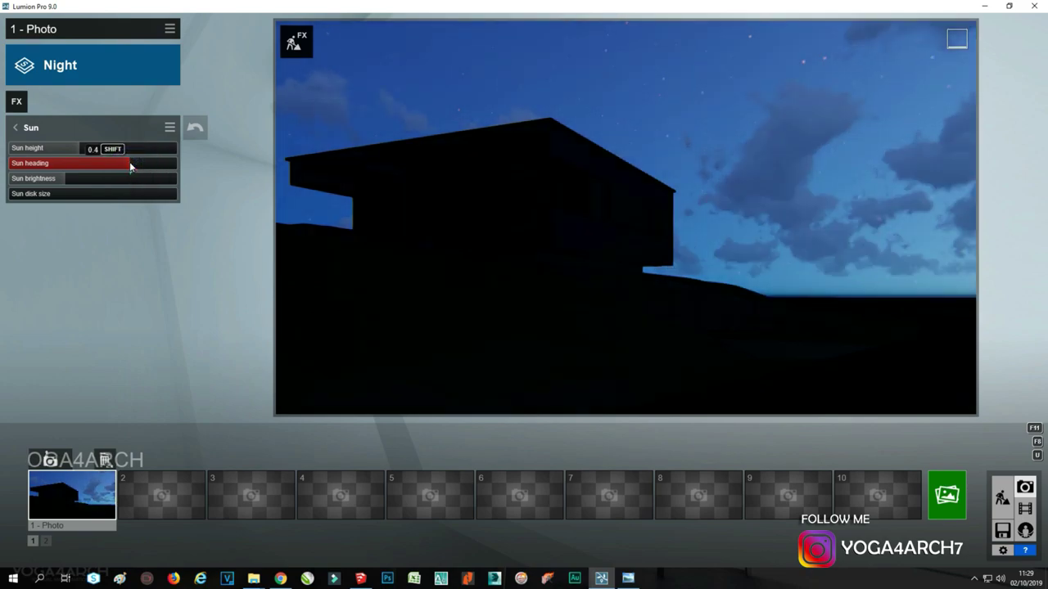
click(15, 127)
Add Sky and Clouds with master and low clouds reduced, and raise Sun height near -0.0
click(17, 101)
click(404, 96)
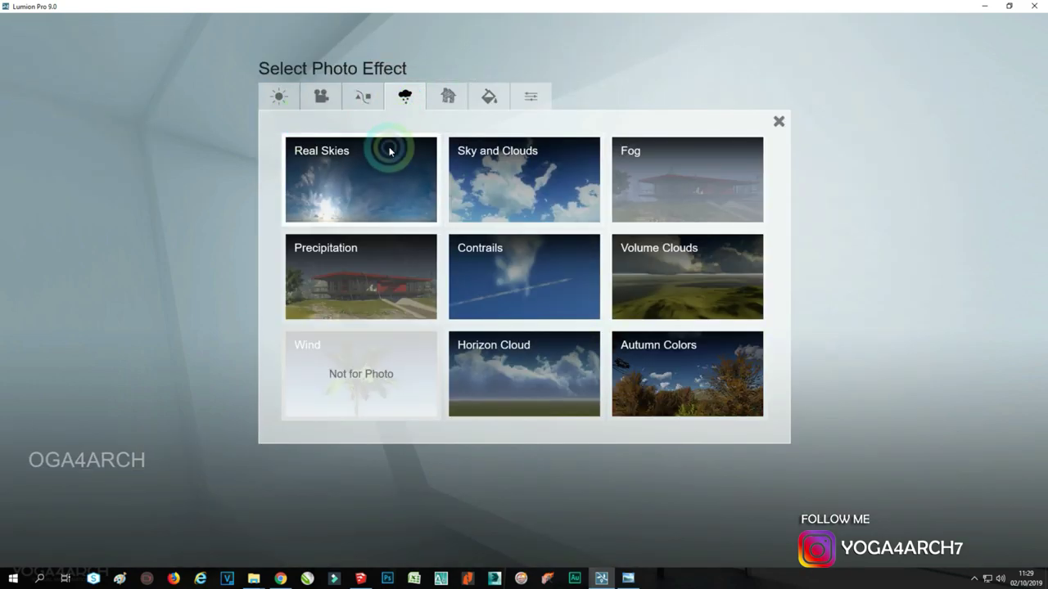
click(480, 166)
mouse_move(71, 179)
mouse_down()
mouse_move(94, 175)
mouse_move(4, 172)
mouse_move(49, 209)
mouse_up()
click(39, 199)
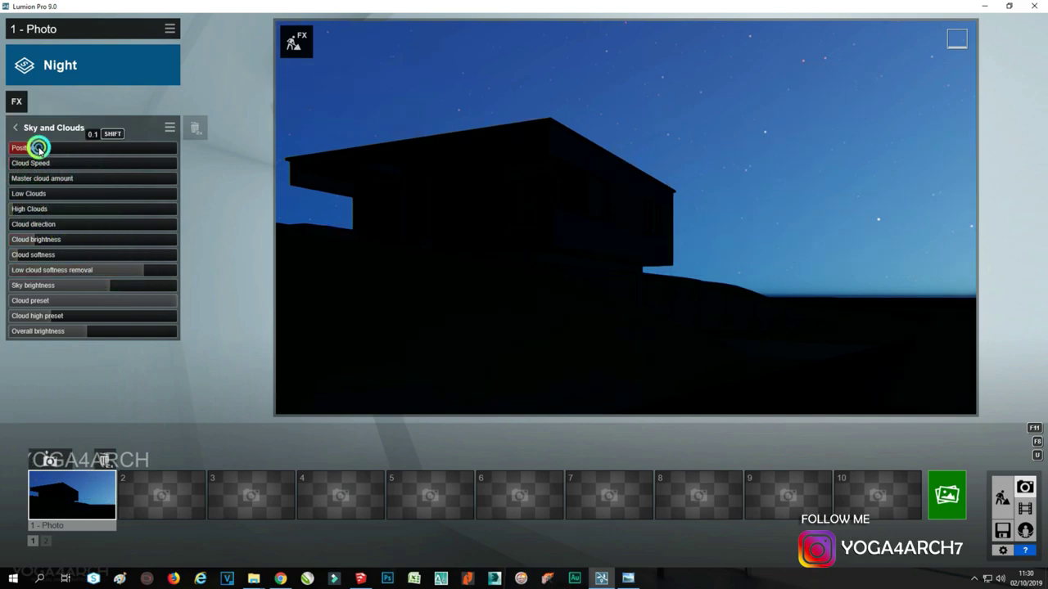
click(16, 128)
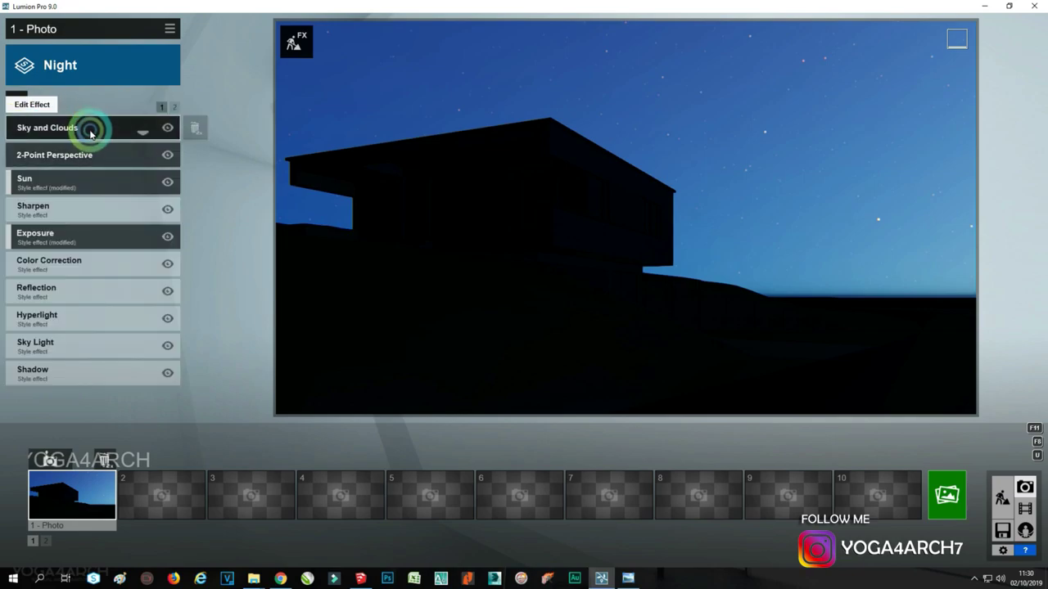
click(88, 182)
mouse_move(77, 152)
mouse_down()
mouse_move(106, 154)
mouse_move(92, 154)
mouse_up()
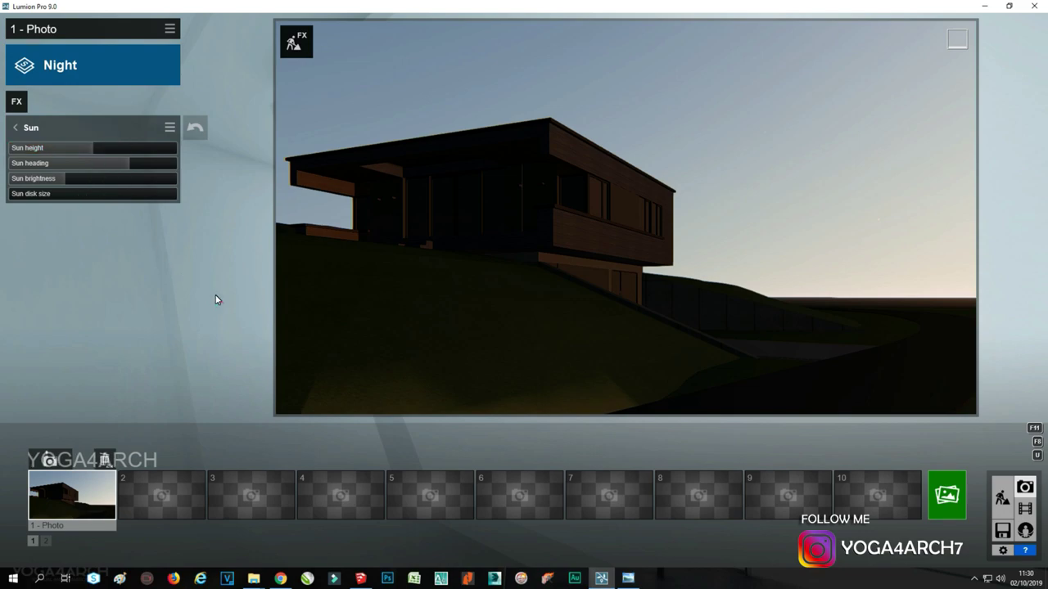
Render photo 1 at Desktop 1920x1080 as a JPG named '1'
click(947, 495)
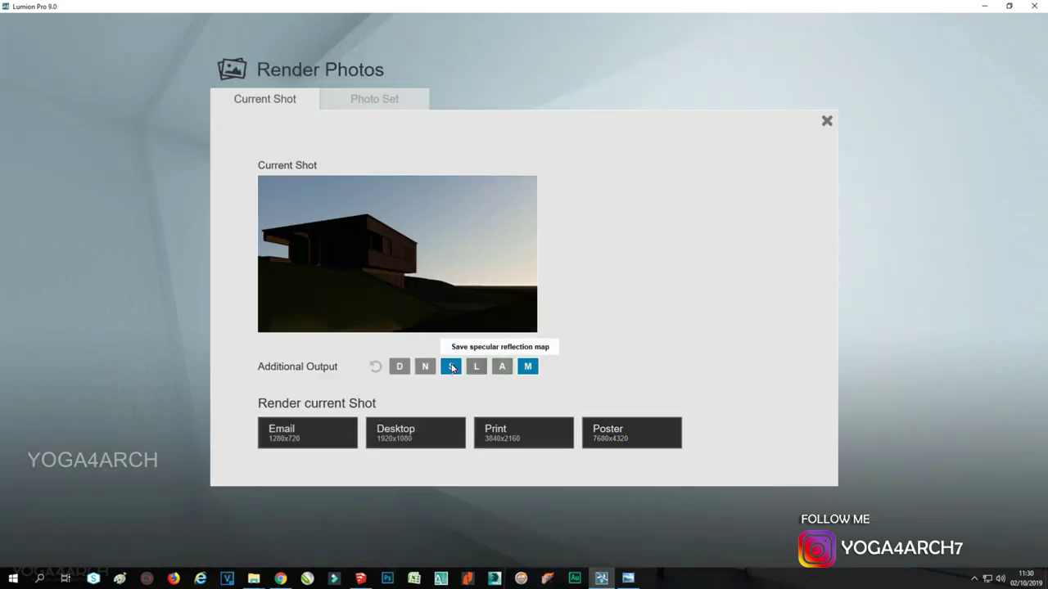
click(435, 436)
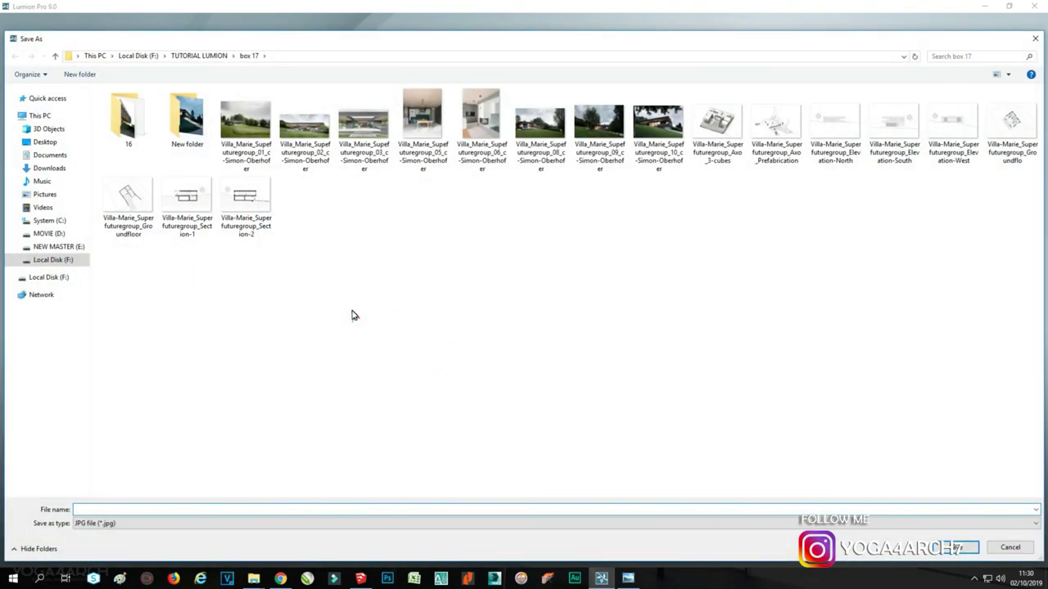
text(1)
click(744, 480)
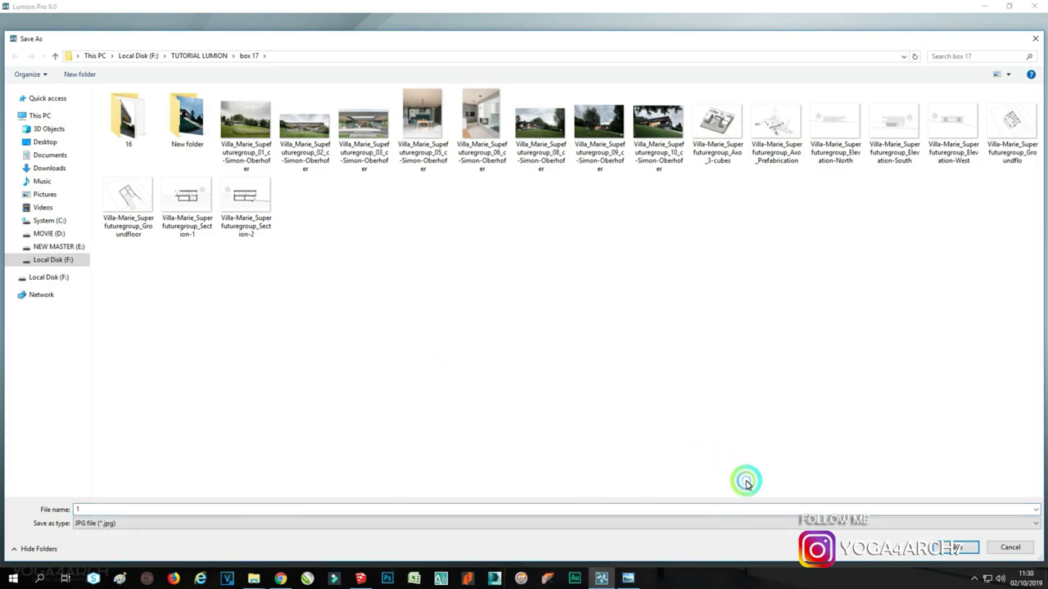
click(952, 547)
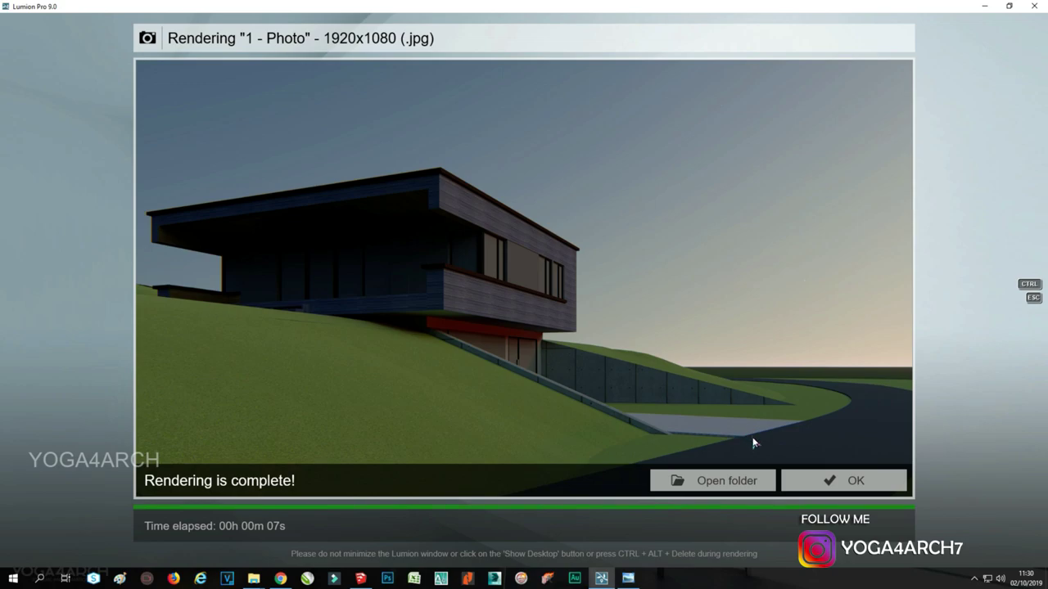
click(854, 481)
Keep the Night style and add an overcast Real Skies sky rotated to maximum heading
click(88, 71)
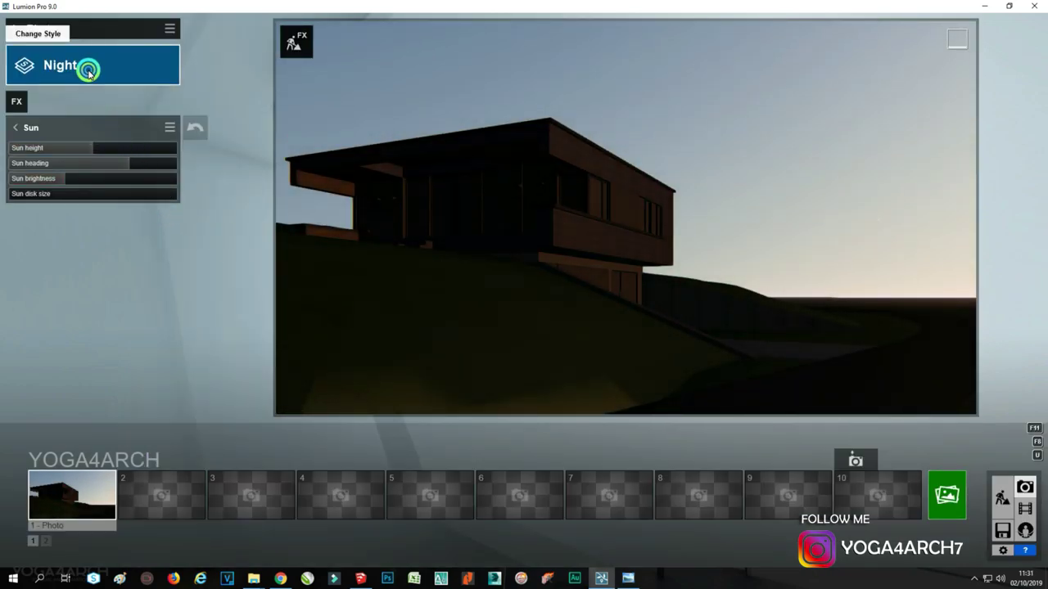
click(115, 112)
click(42, 98)
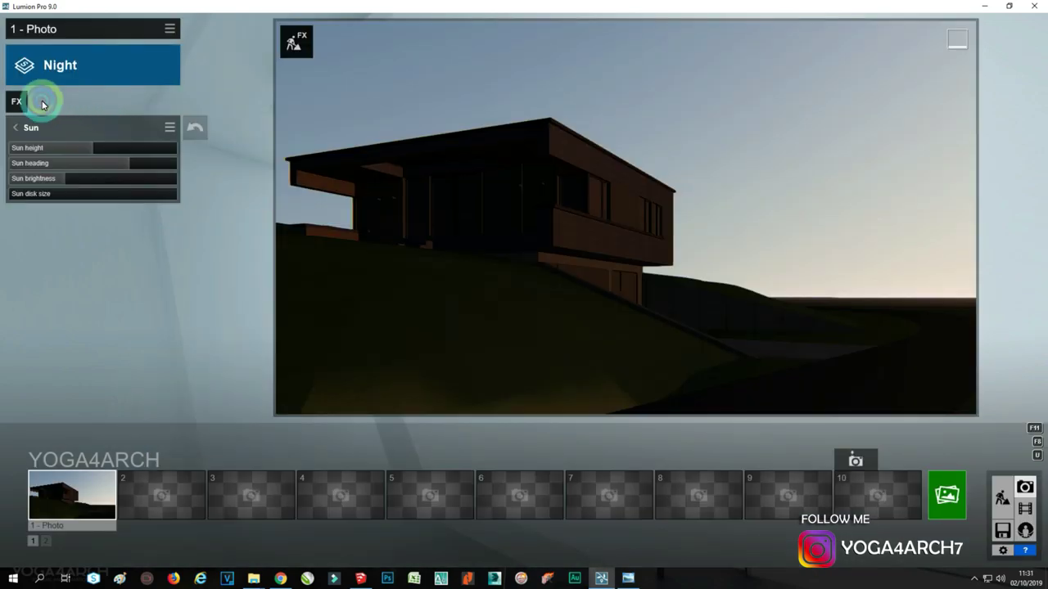
click(390, 177)
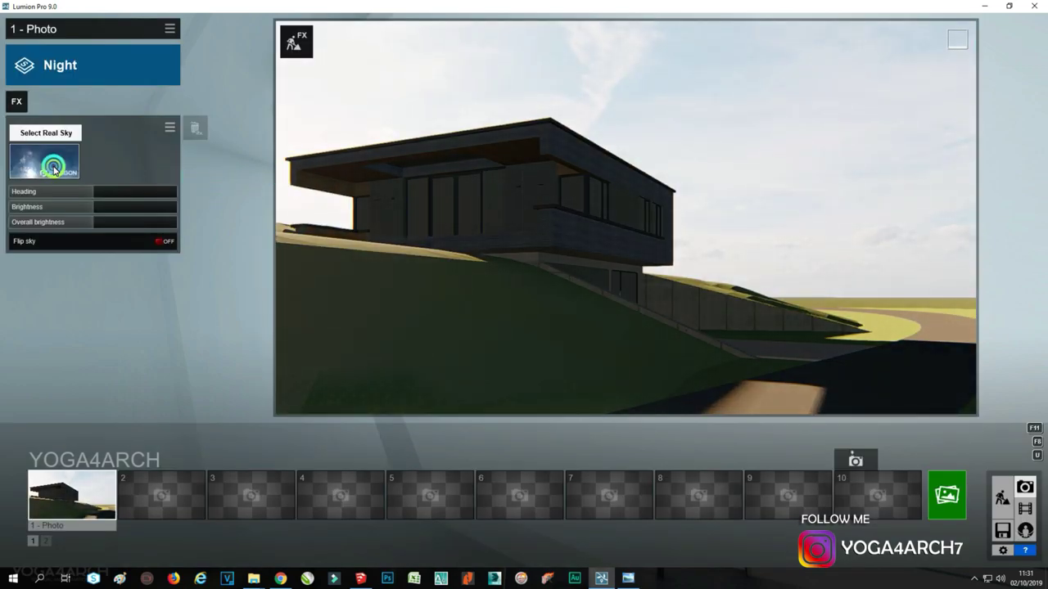
click(54, 170)
click(423, 114)
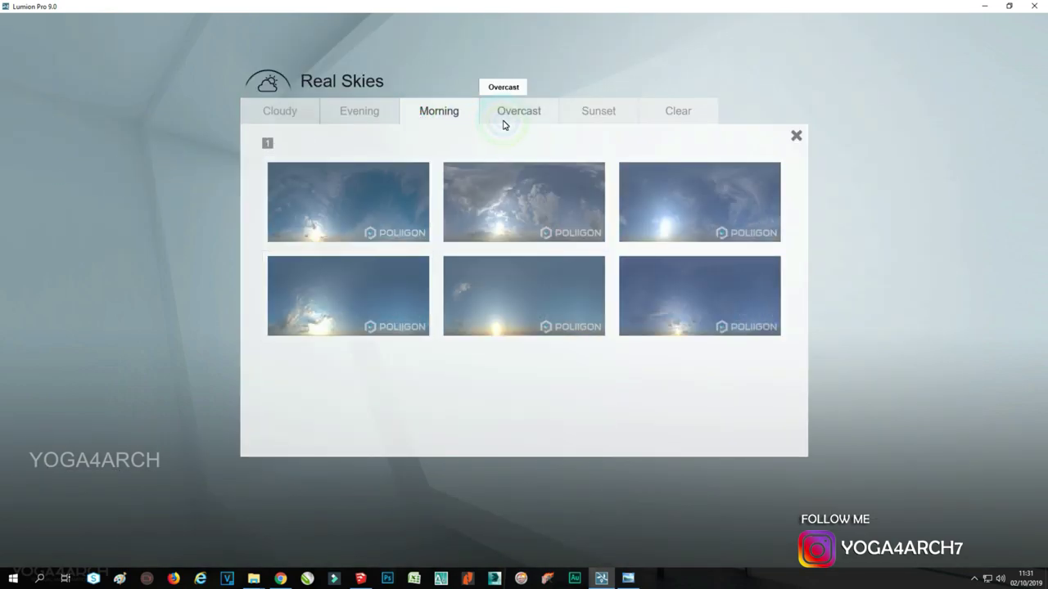
click(504, 115)
click(468, 210)
mouse_move(118, 192)
mouse_down()
mouse_move(184, 197)
mouse_move(167, 200)
mouse_up()
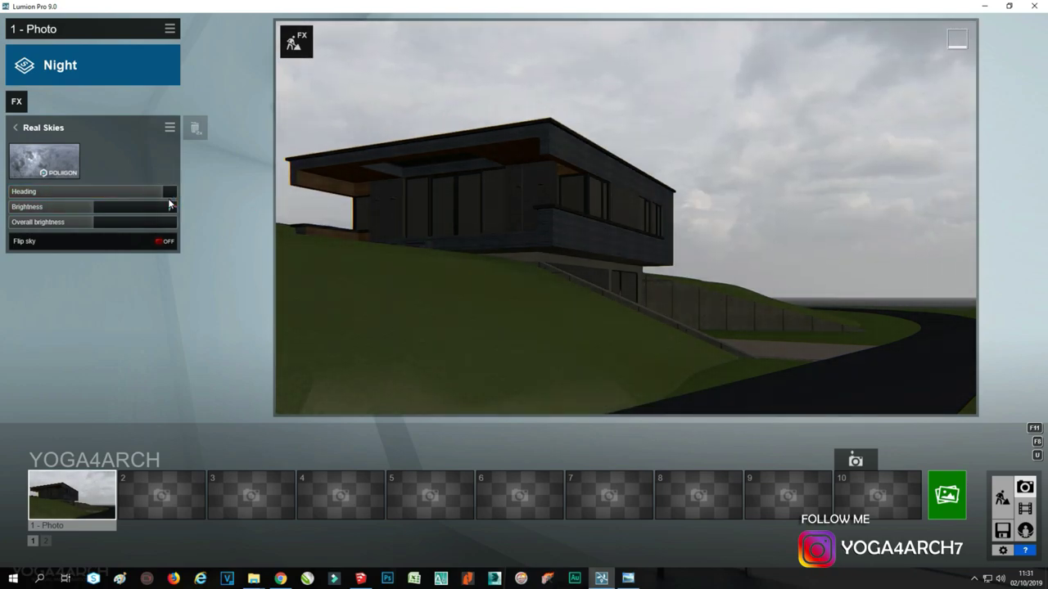
Re-render at Desktop 1920x1080, overwriting the existing image file
click(947, 496)
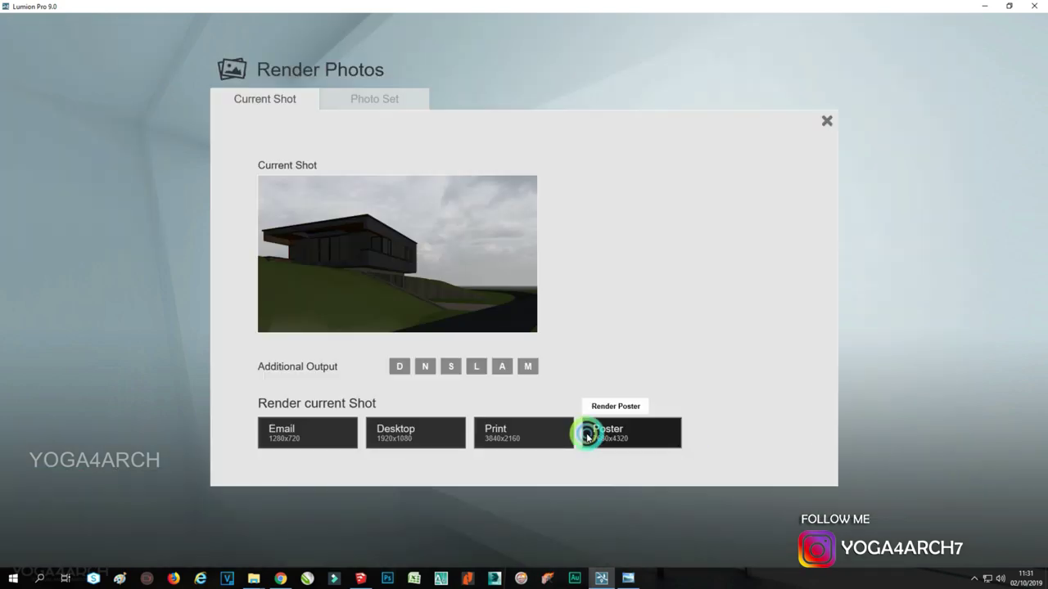
click(437, 429)
double_click(243, 145)
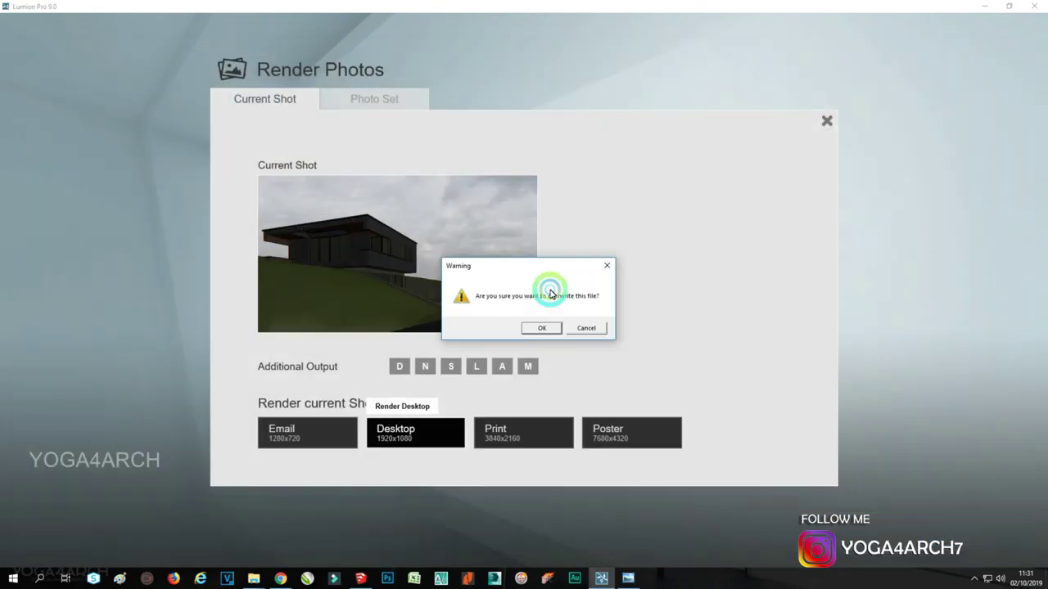
click(542, 328)
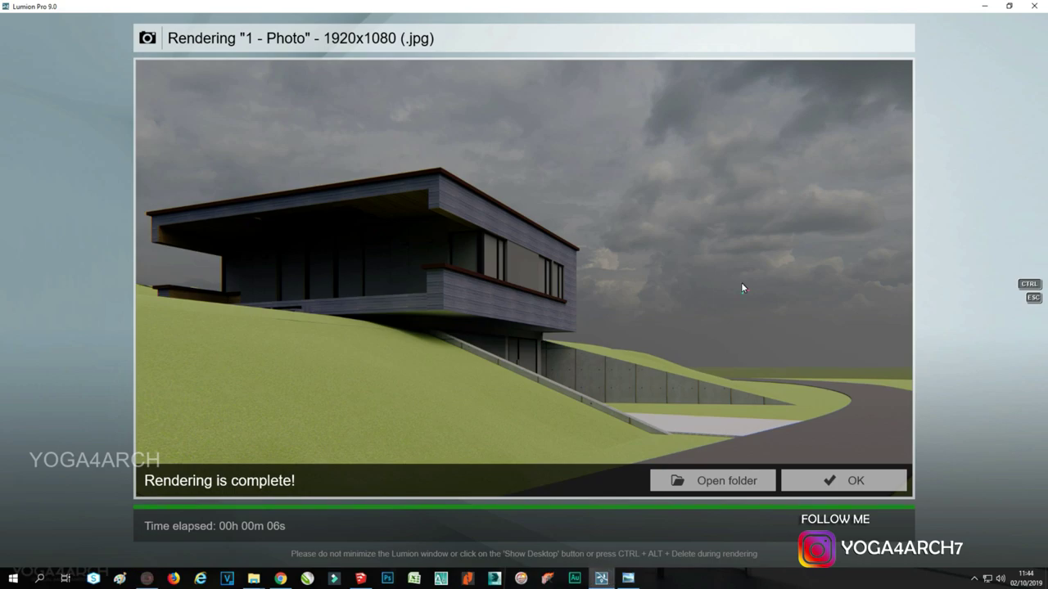
Dismiss the render report and try a sunset real sky rotated to heading 180
click(870, 483)
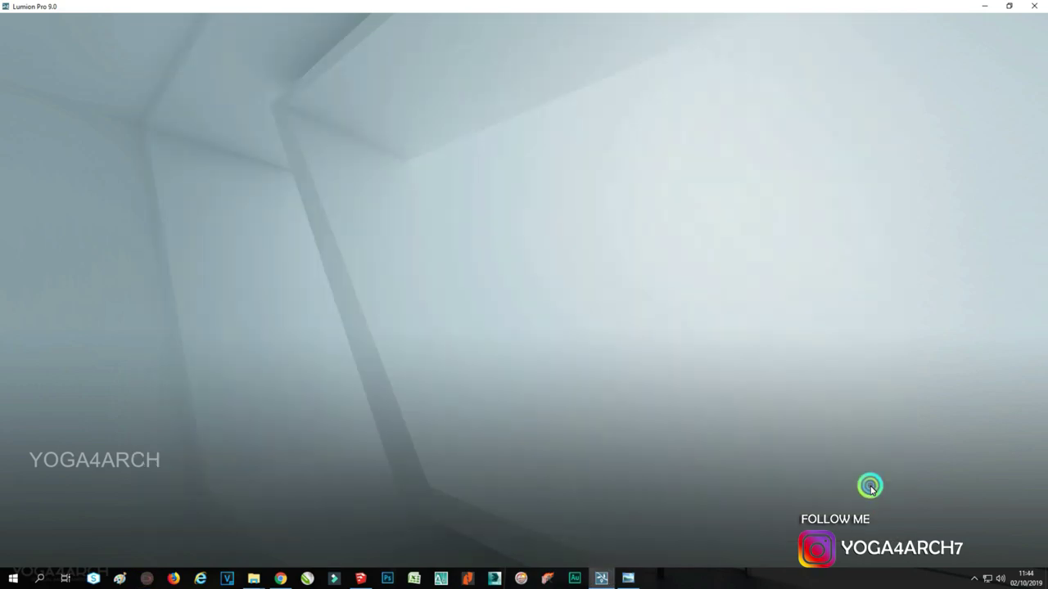
click(337, 250)
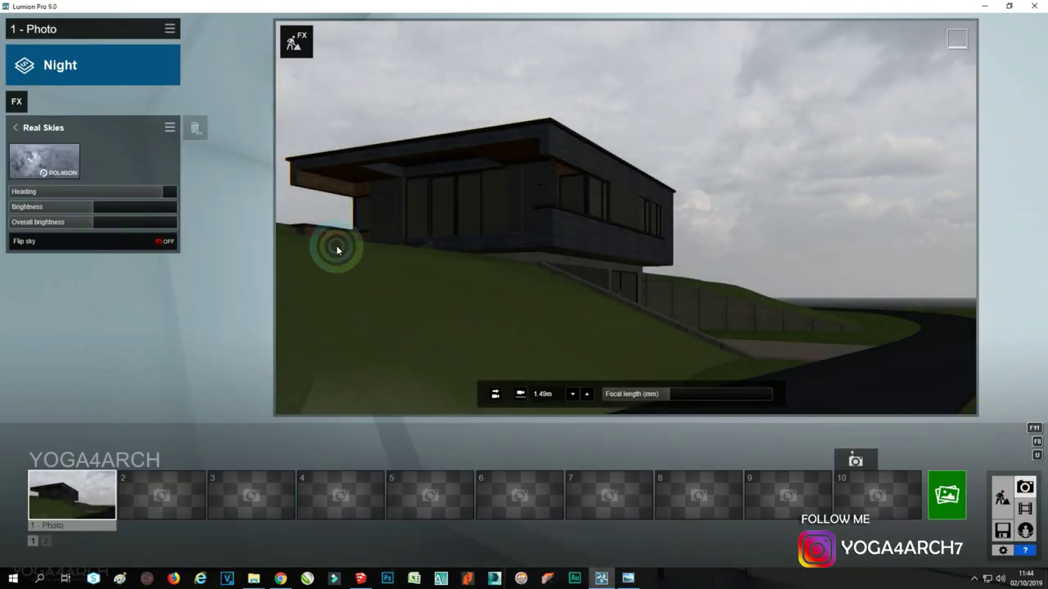
click(75, 167)
click(615, 113)
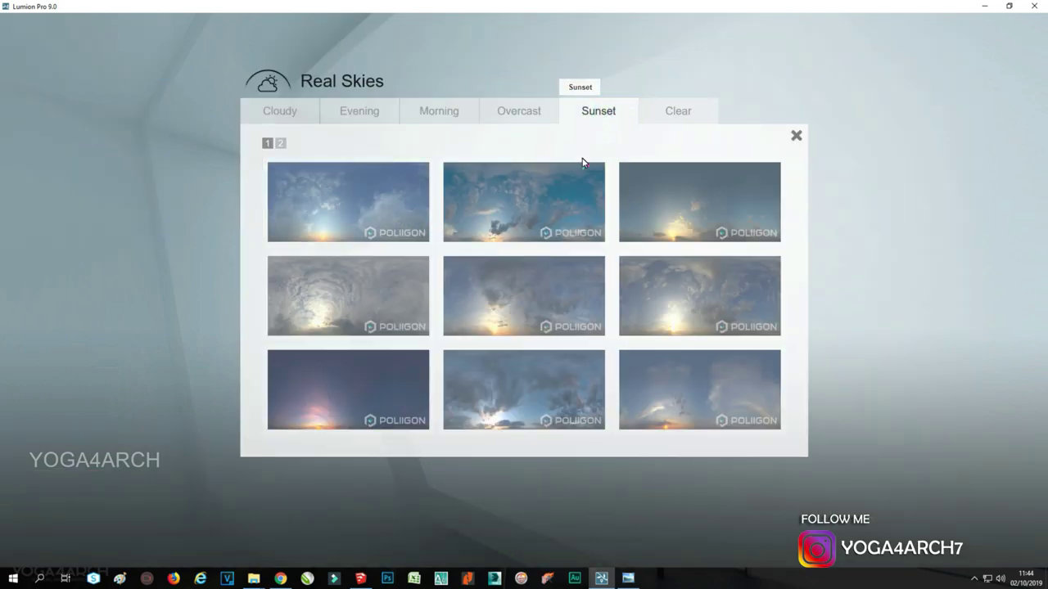
click(347, 374)
click(125, 190)
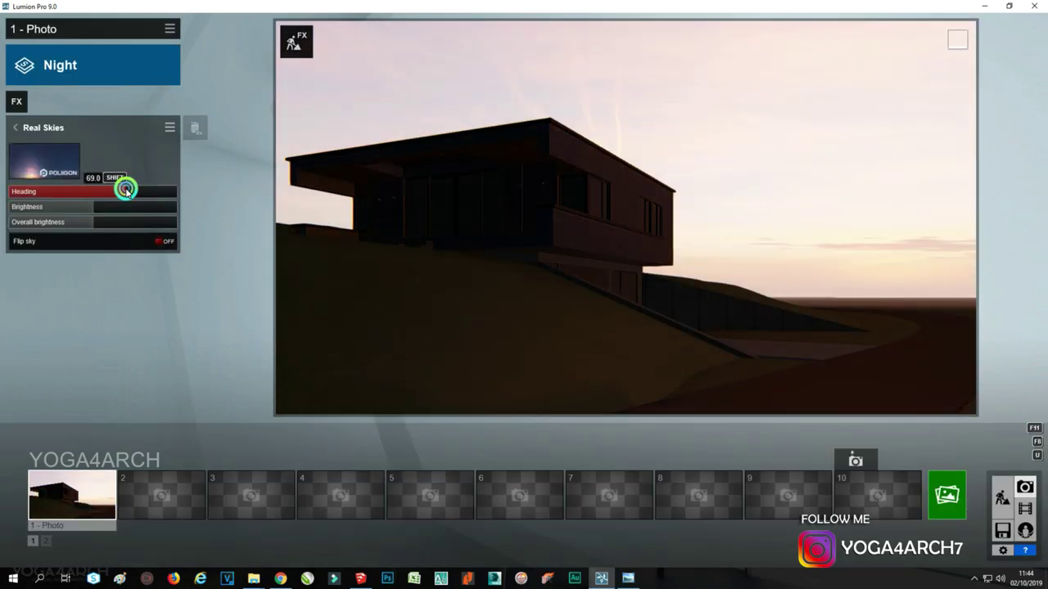
mouse_move(125, 190)
mouse_down()
mouse_move(211, 195)
mouse_move(56, 190)
mouse_up()
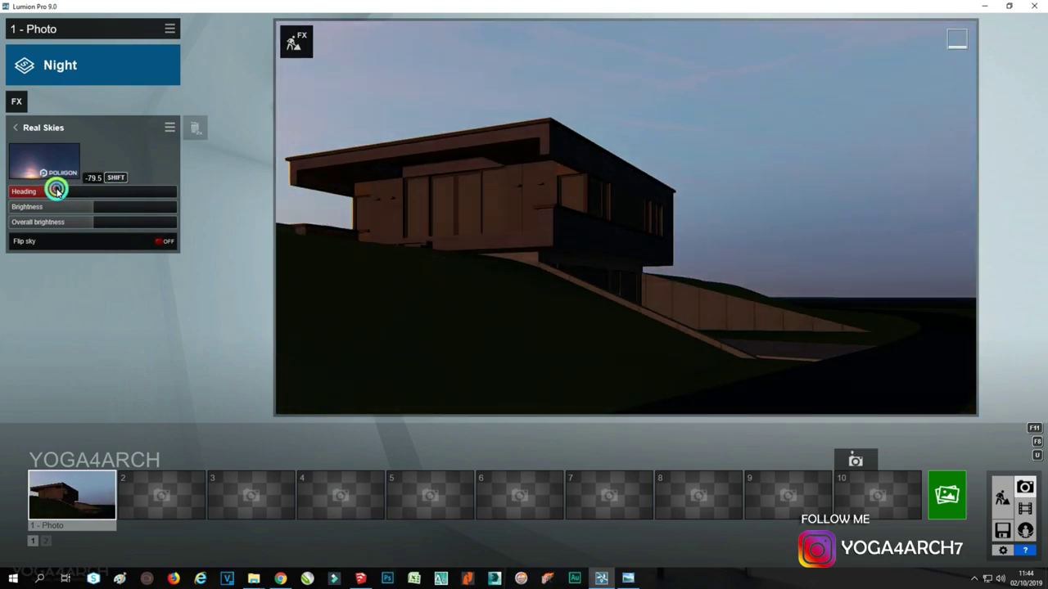
Switch to a flipped evening real sky at heading about -32.7
click(58, 169)
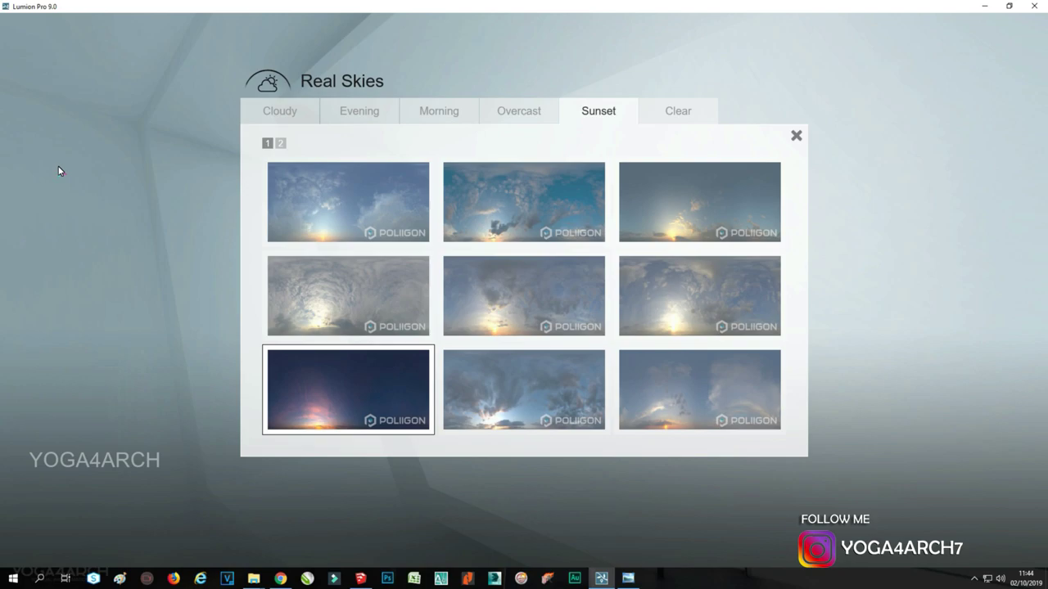
click(370, 112)
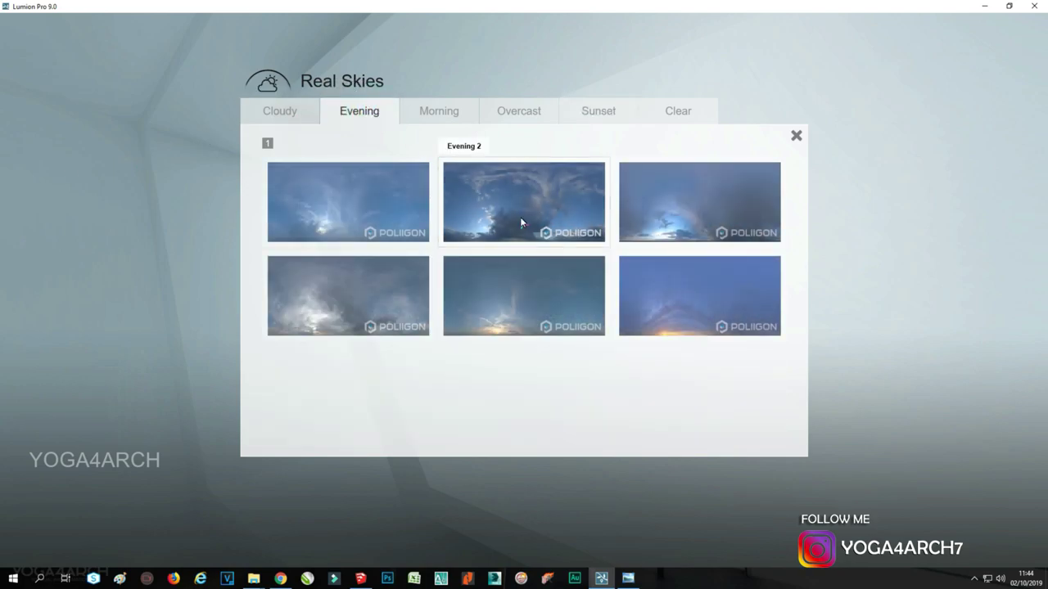
click(684, 187)
mouse_move(62, 192)
mouse_down()
mouse_move(91, 191)
mouse_move(78, 192)
mouse_up()
click(141, 240)
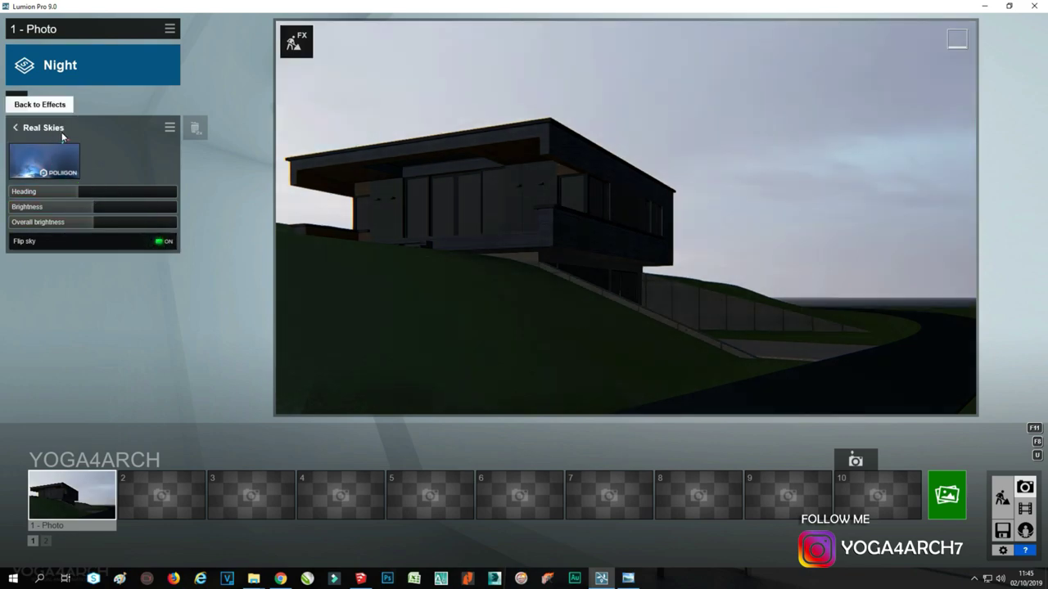
click(1005, 490)
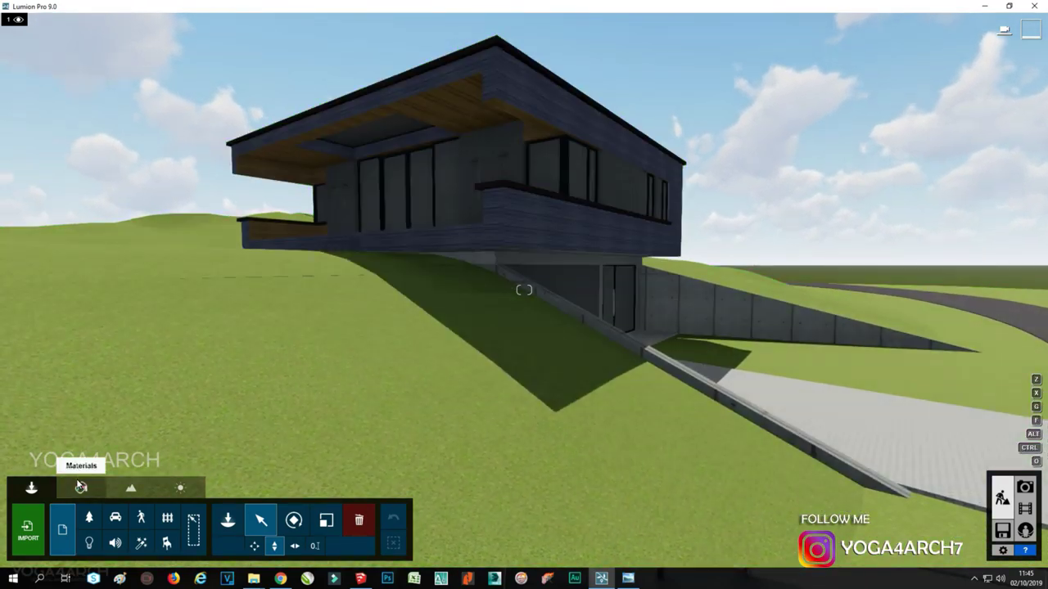
Give the grass the Landscape material
click(81, 488)
click(325, 420)
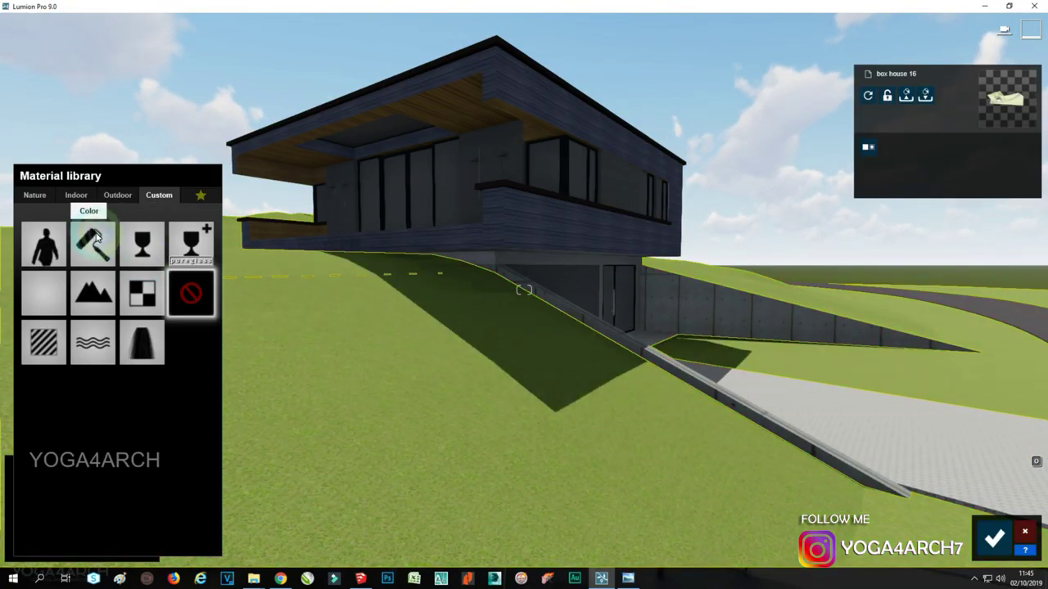
click(92, 291)
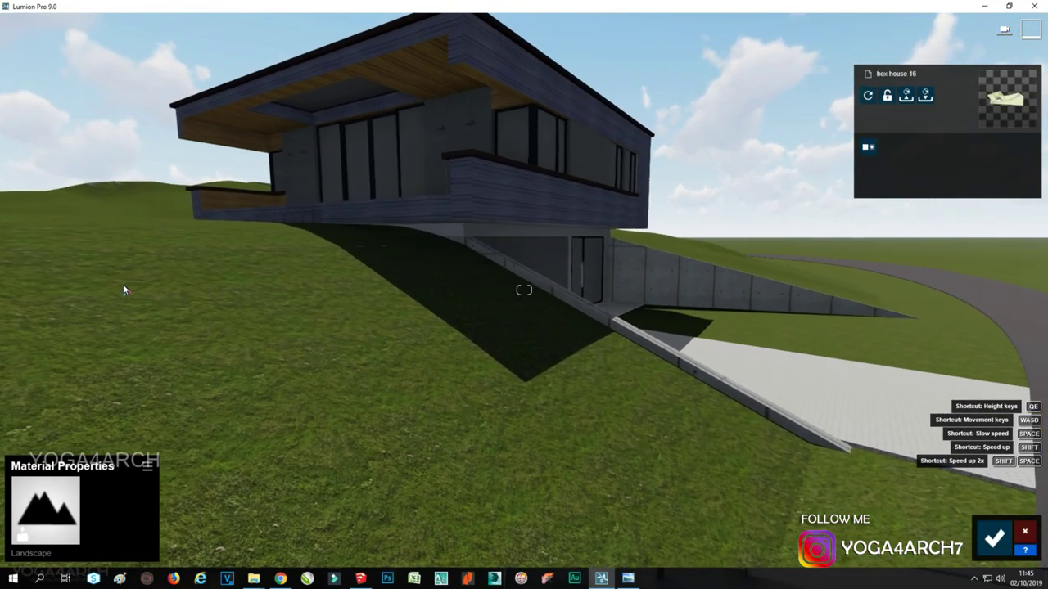
scroll(328, 275, up, 10)
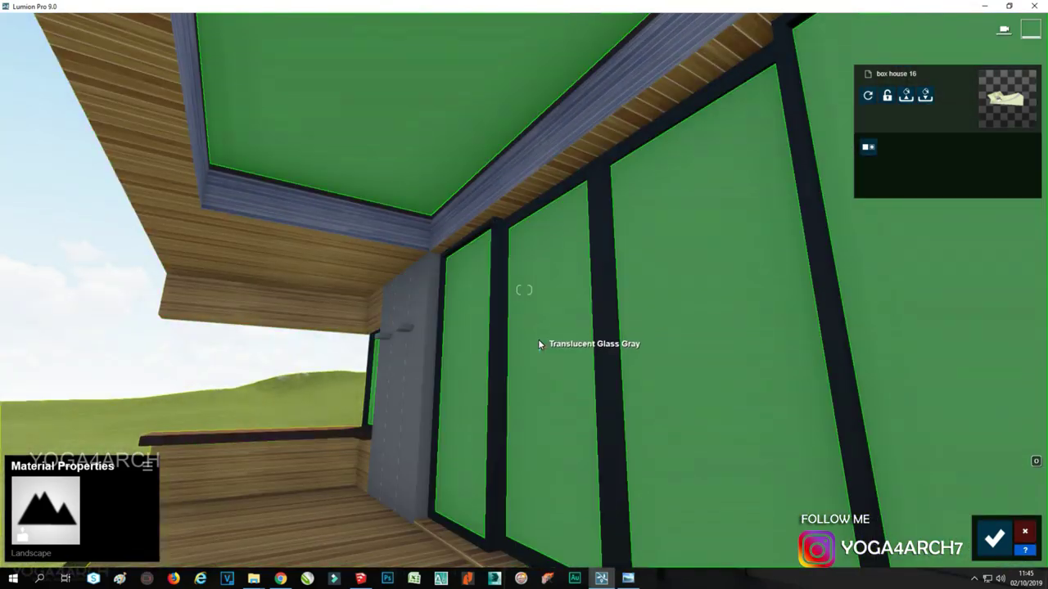
Make windows Interior Glass 001 and frames Standard, both with lowered reflectivity
click(539, 344)
click(82, 206)
click(79, 234)
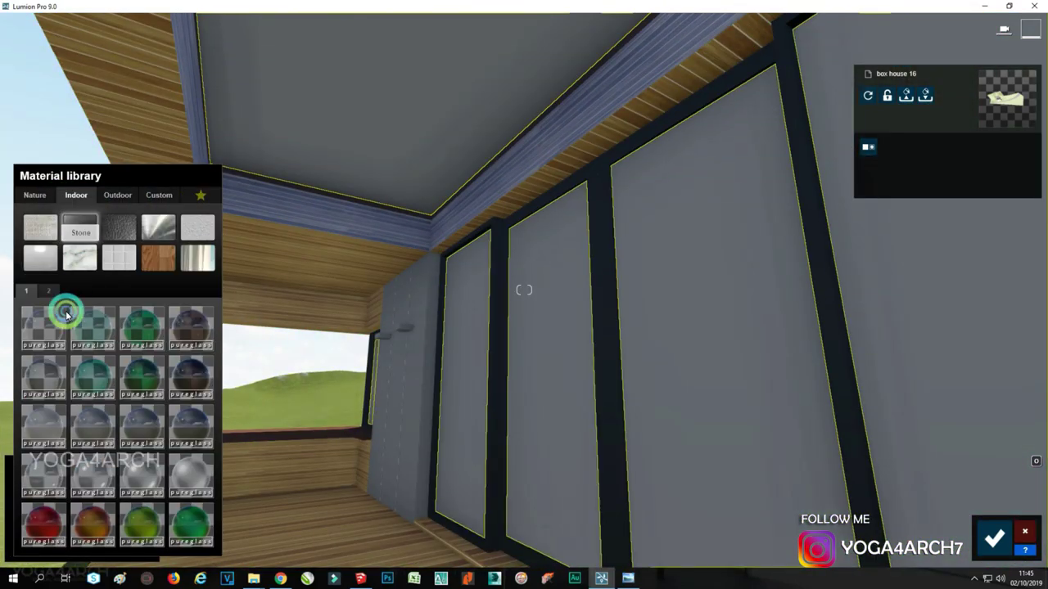
click(66, 311)
shift+drag(37, 427, 66, 428)
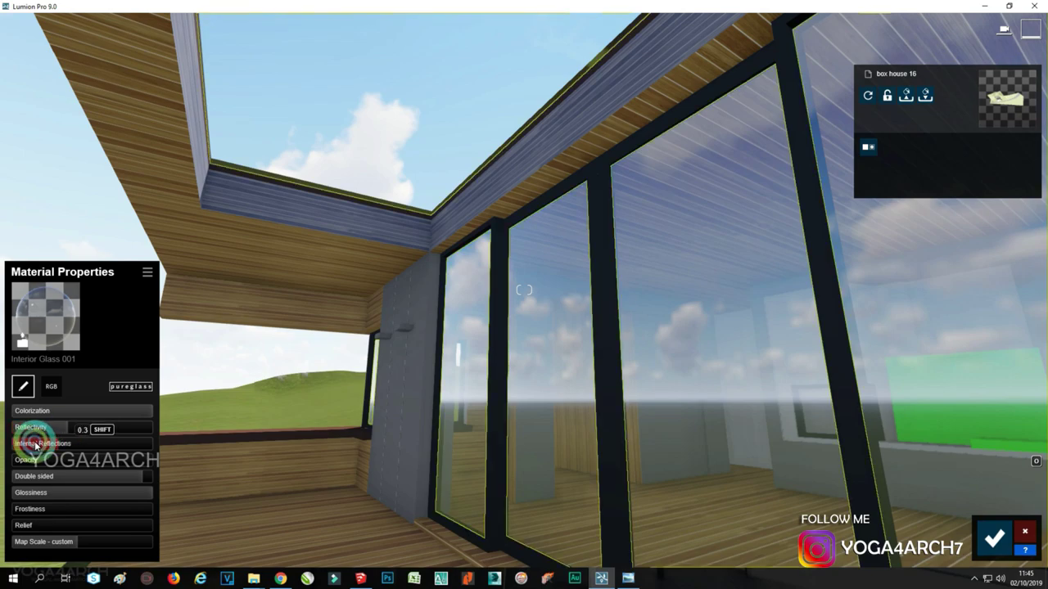
click(34, 443)
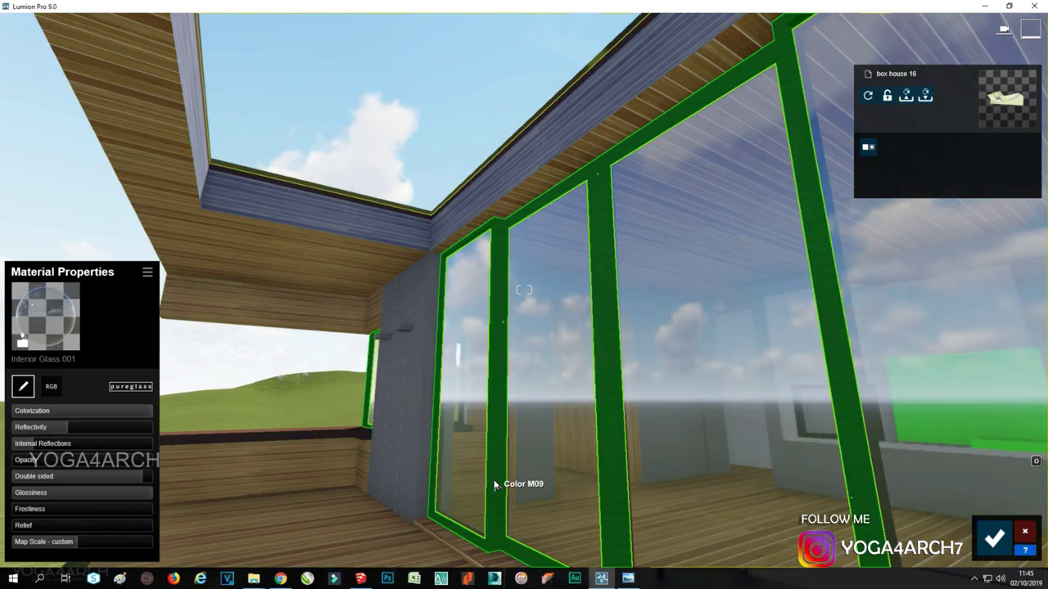
click(491, 480)
click(42, 360)
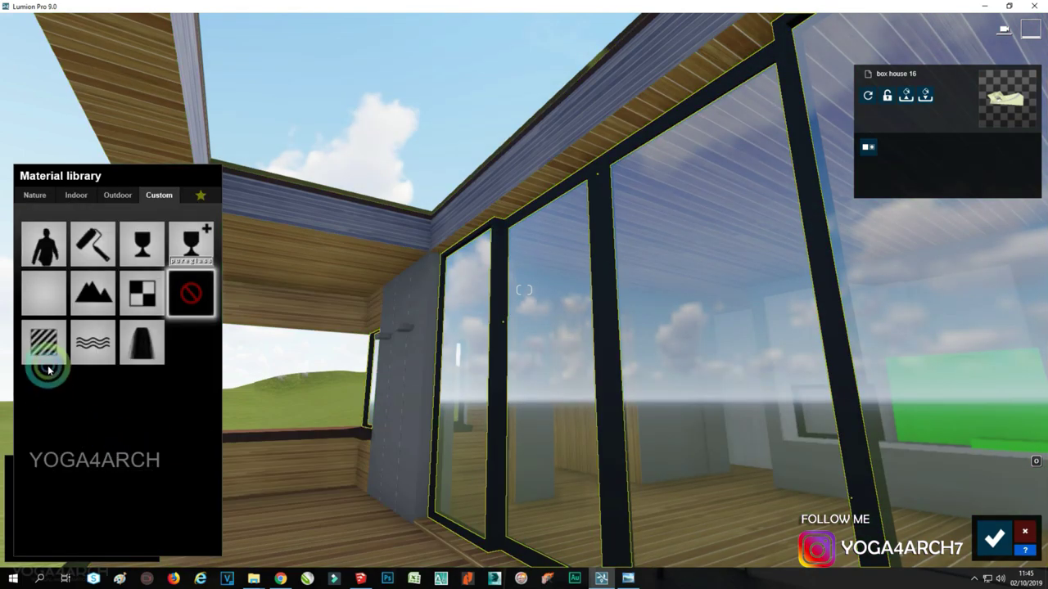
shift+drag(72, 405, 47, 402)
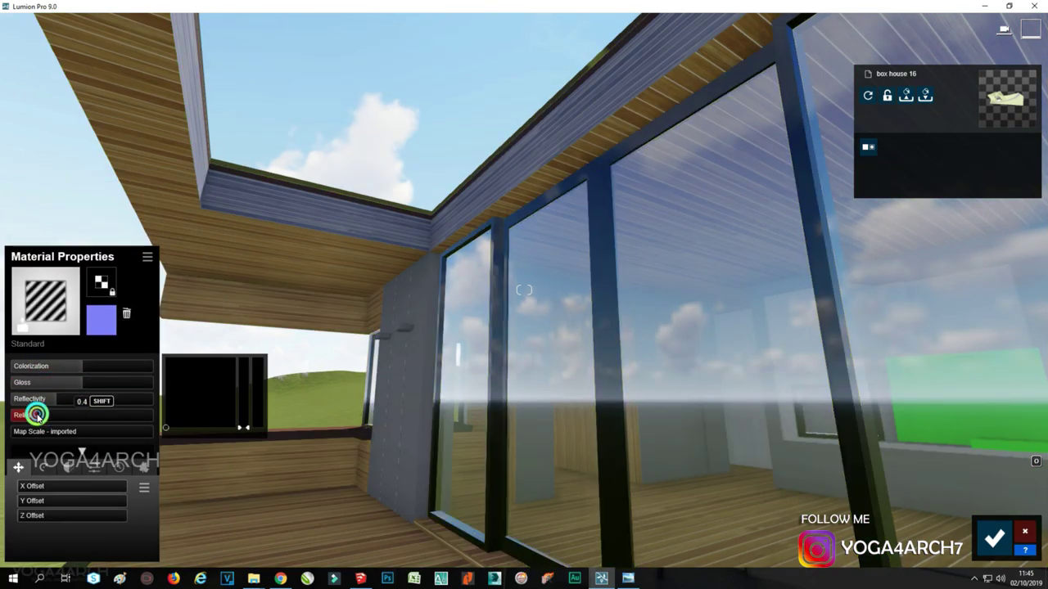
Give the outer wall a darker Standard material: colorization 0.6, relief 1.3, adjusted gloss
right_drag(311, 407, 343, 404)
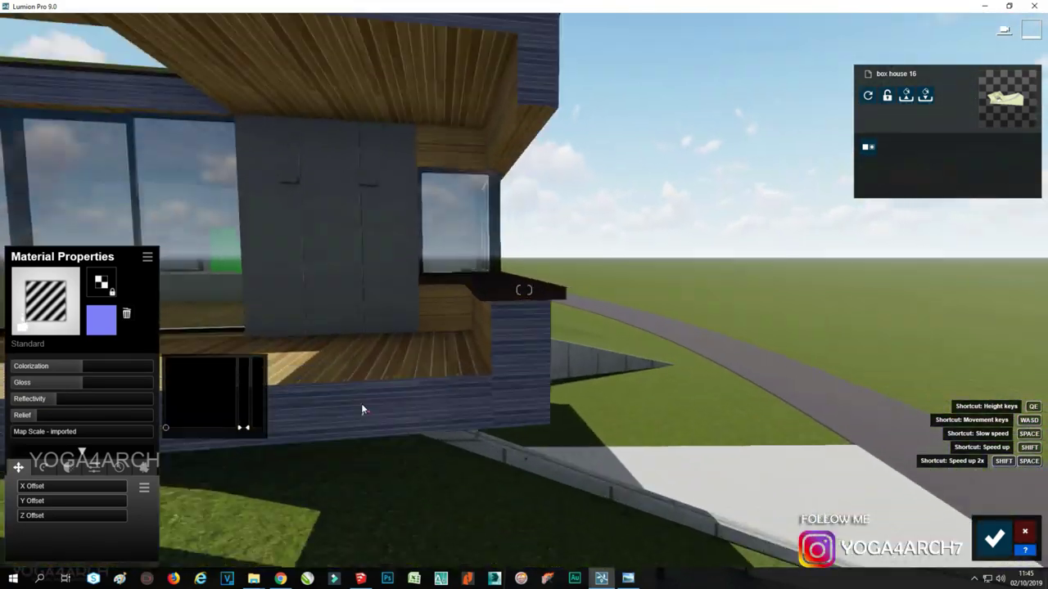
click(480, 440)
click(37, 348)
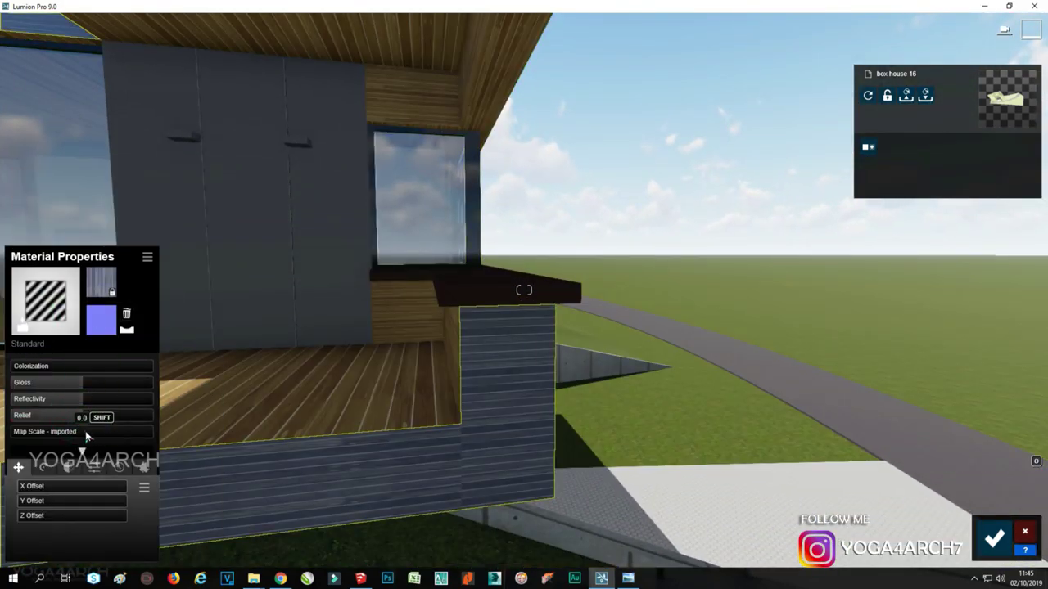
drag(66, 368, 96, 367)
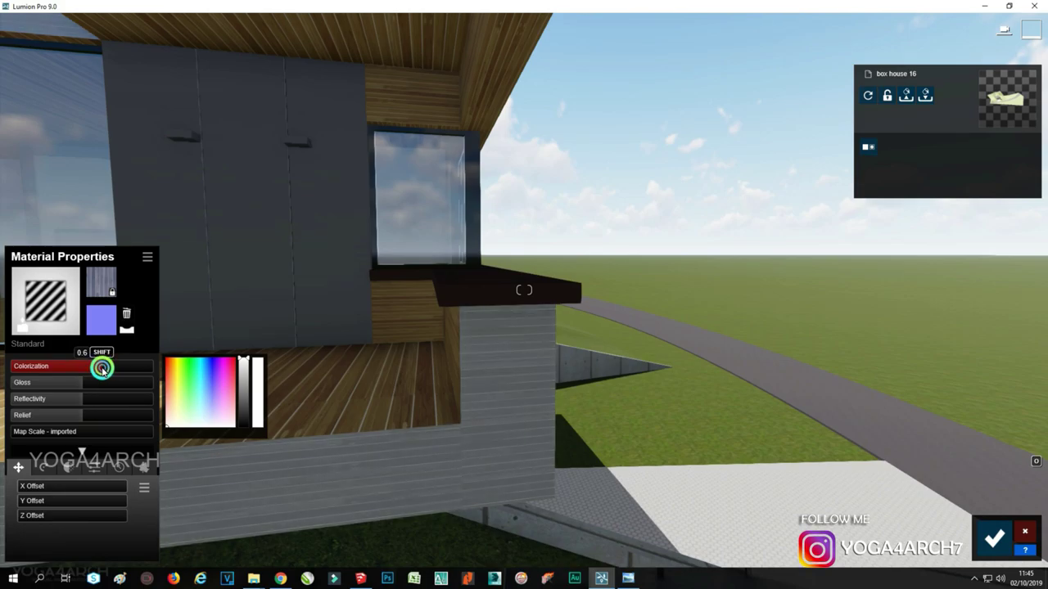
click(191, 415)
drag(241, 412, 250, 401)
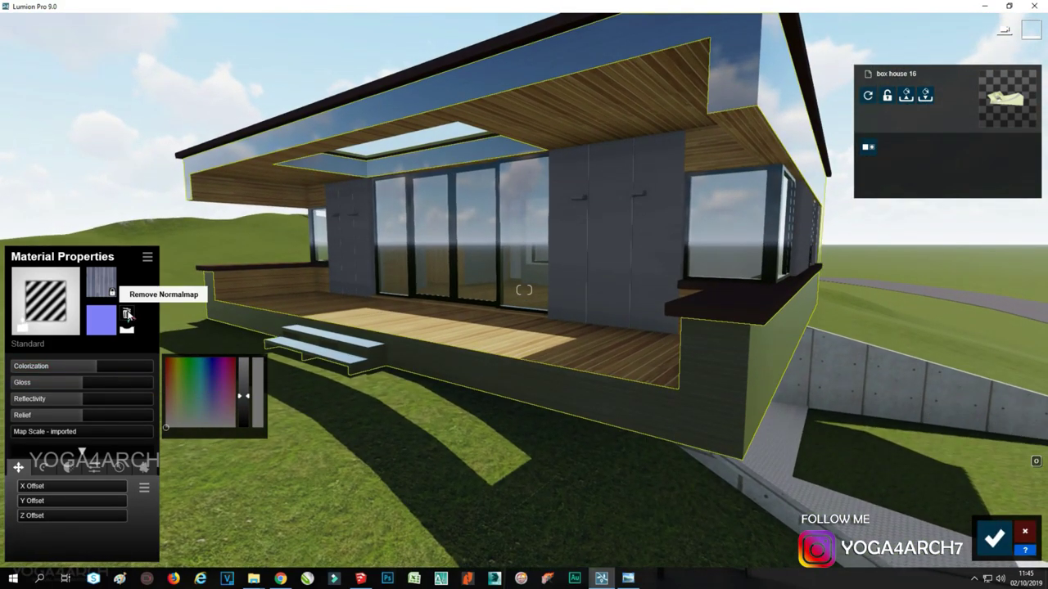
click(221, 308)
drag(102, 415, 124, 417)
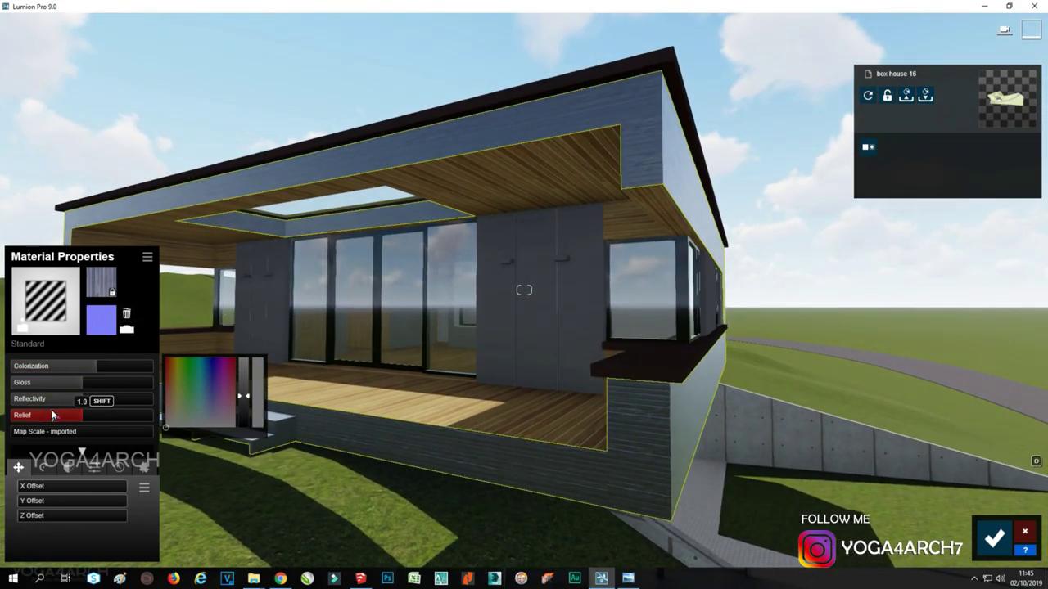
drag(90, 382, 80, 382)
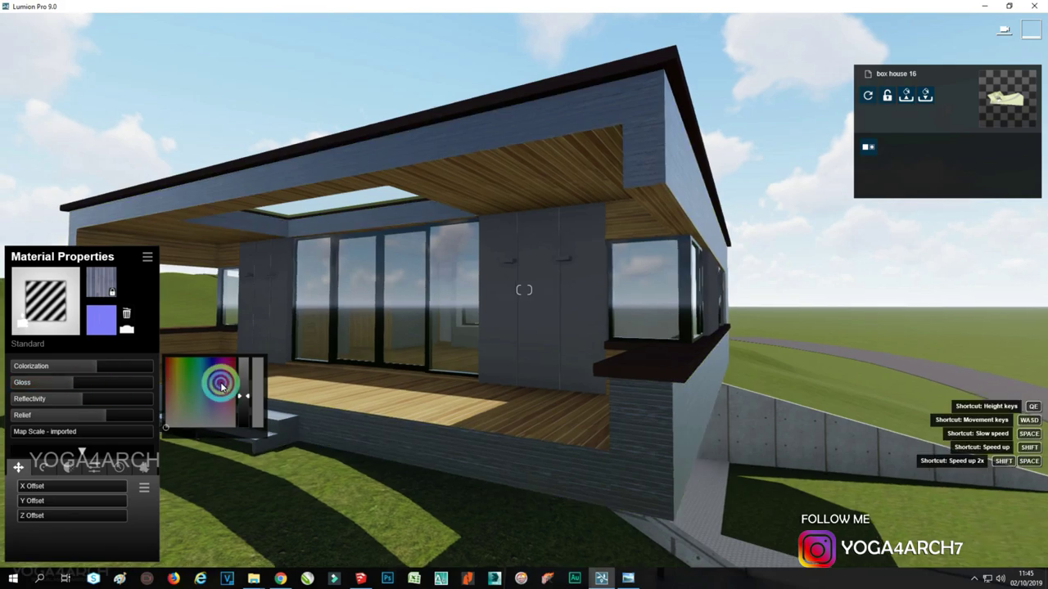
Give the cabinet wall panels a darker Standard material with gloss 0.7
right_drag(245, 385, 300, 377)
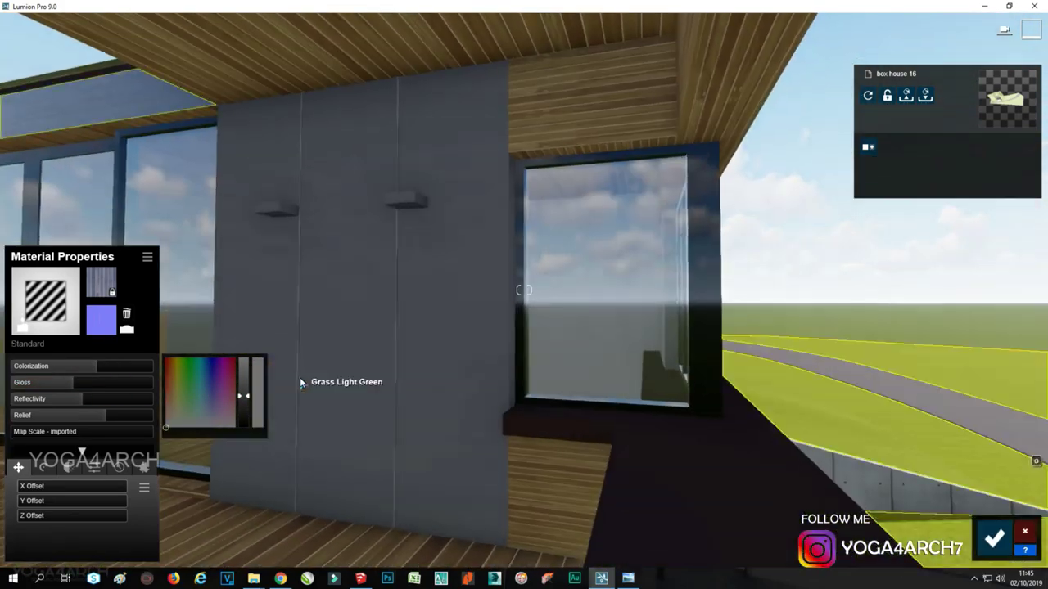
click(330, 355)
click(49, 348)
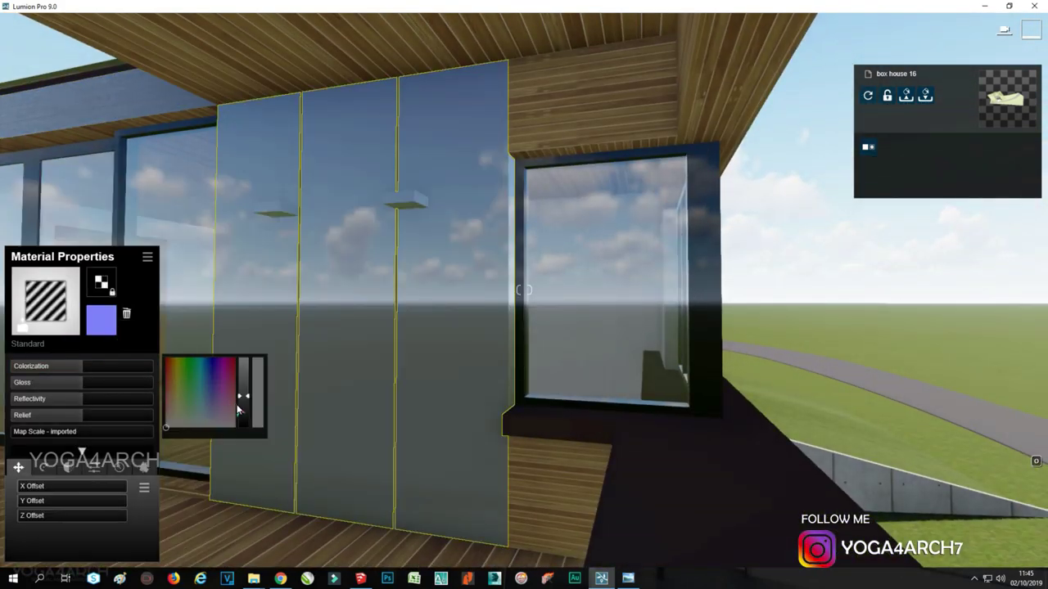
click(234, 423)
click(77, 385)
mouse_move(78, 385)
mouse_down()
mouse_move(40, 377)
mouse_move(60, 381)
mouse_up()
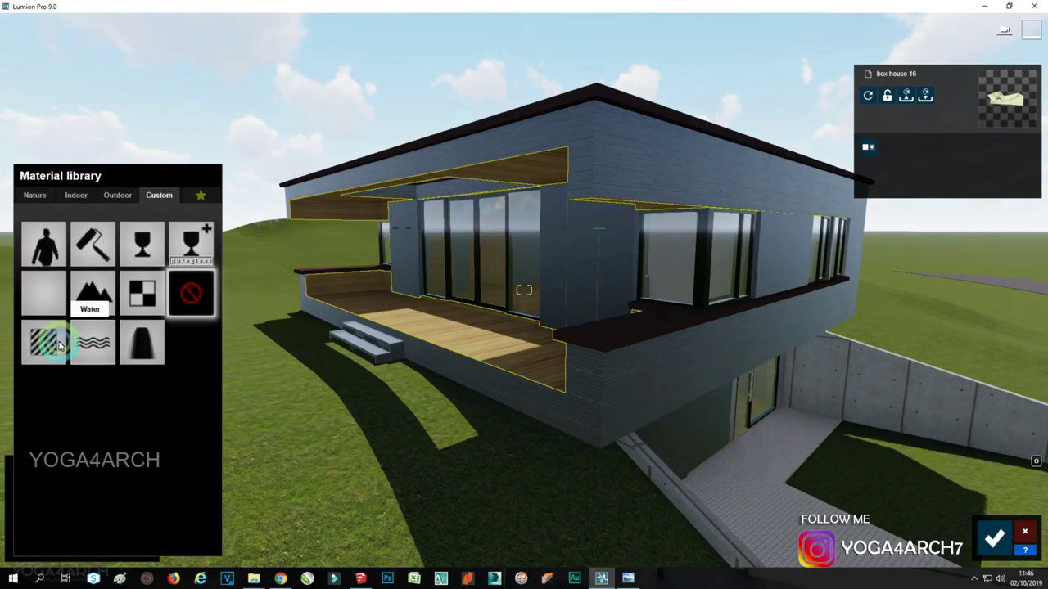
Give the deck floor a wood material and the retaining wall an indoor plaster
click(187, 279)
click(61, 401)
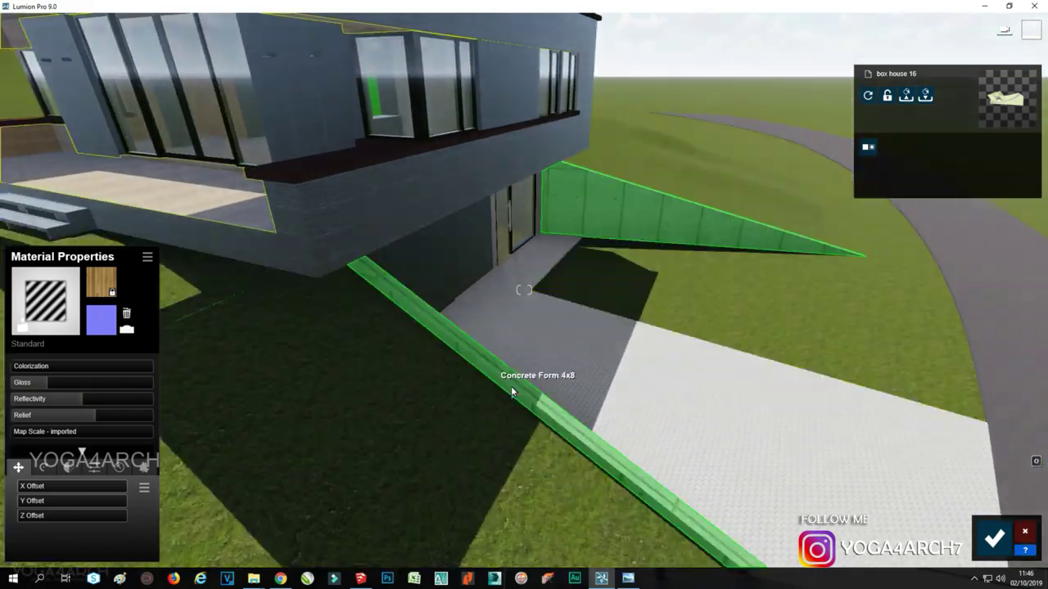
click(246, 323)
click(76, 195)
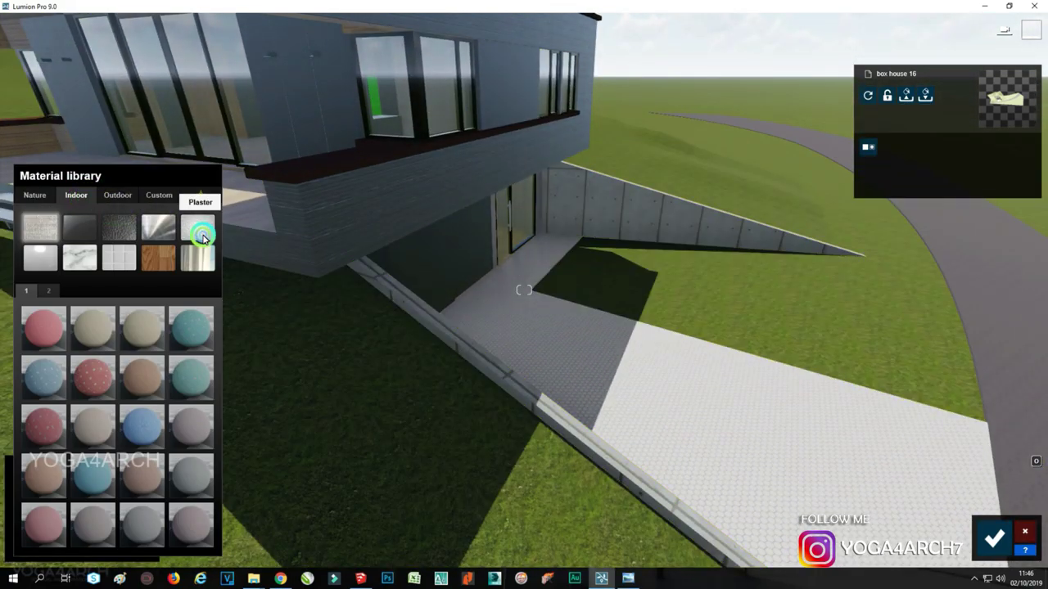
click(141, 426)
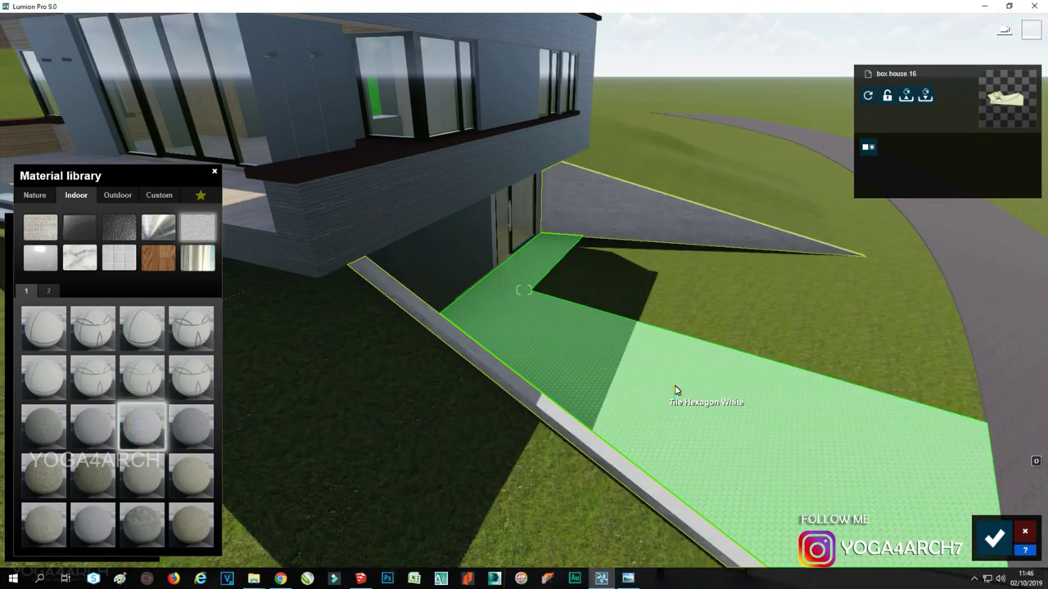
Try outdoor plaster and indoor ceiling materials on the paved path
click(239, 285)
click(80, 196)
click(110, 199)
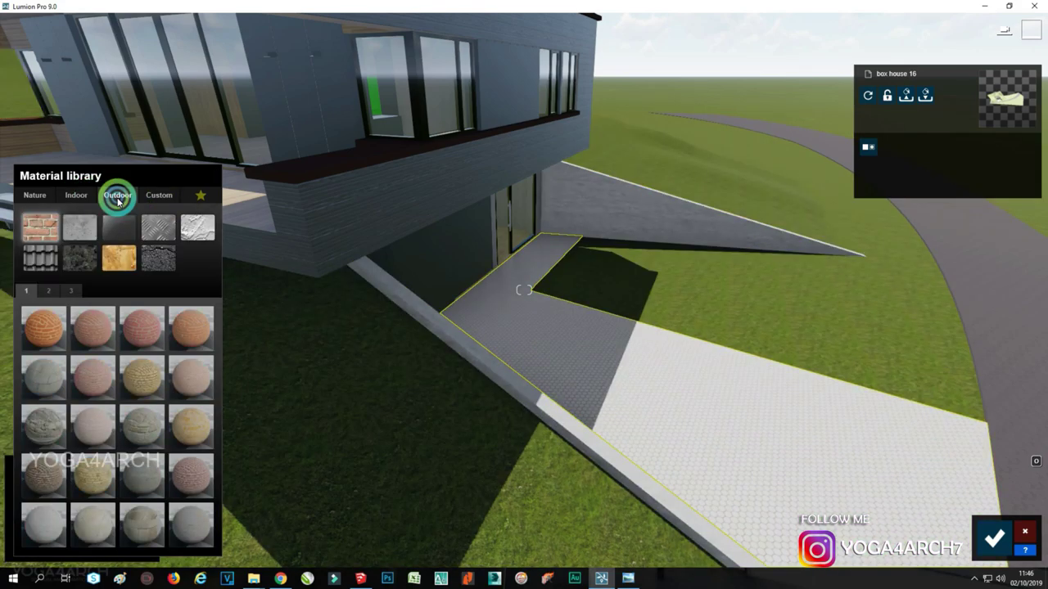
click(190, 228)
click(76, 195)
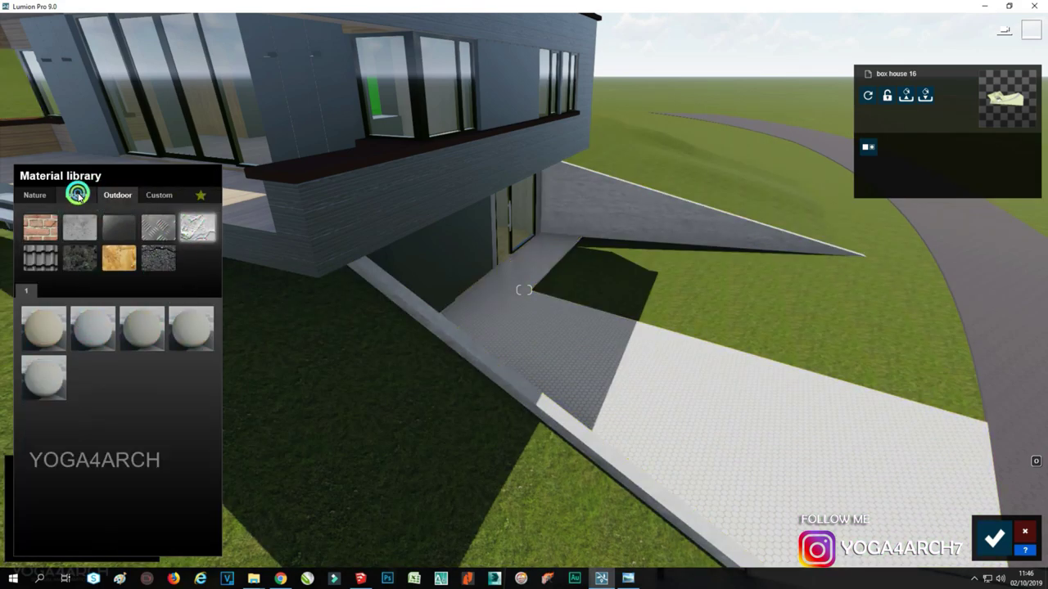
click(191, 228)
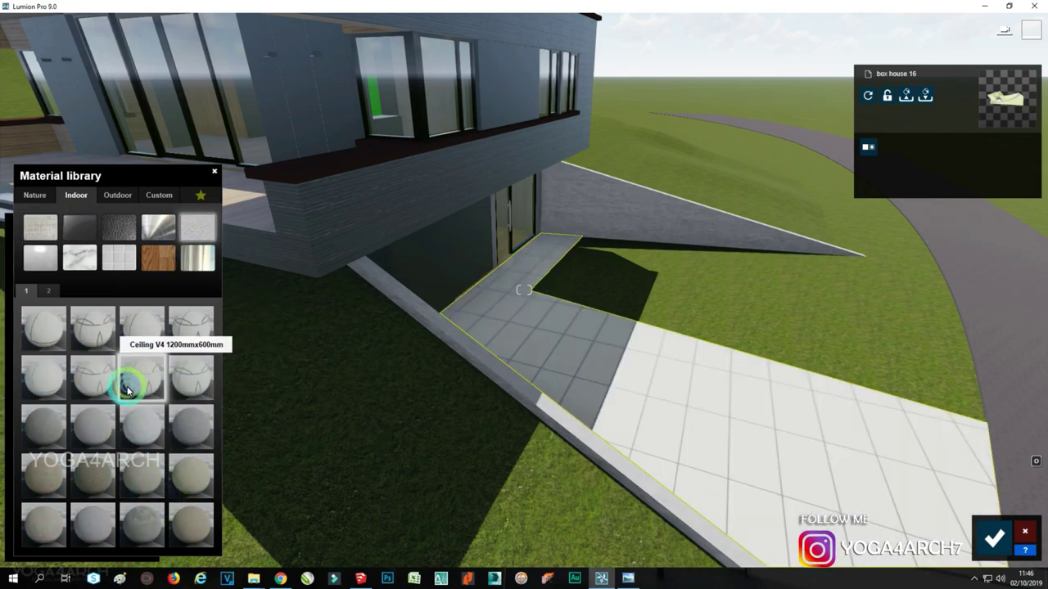
scroll(266, 382, up, 5)
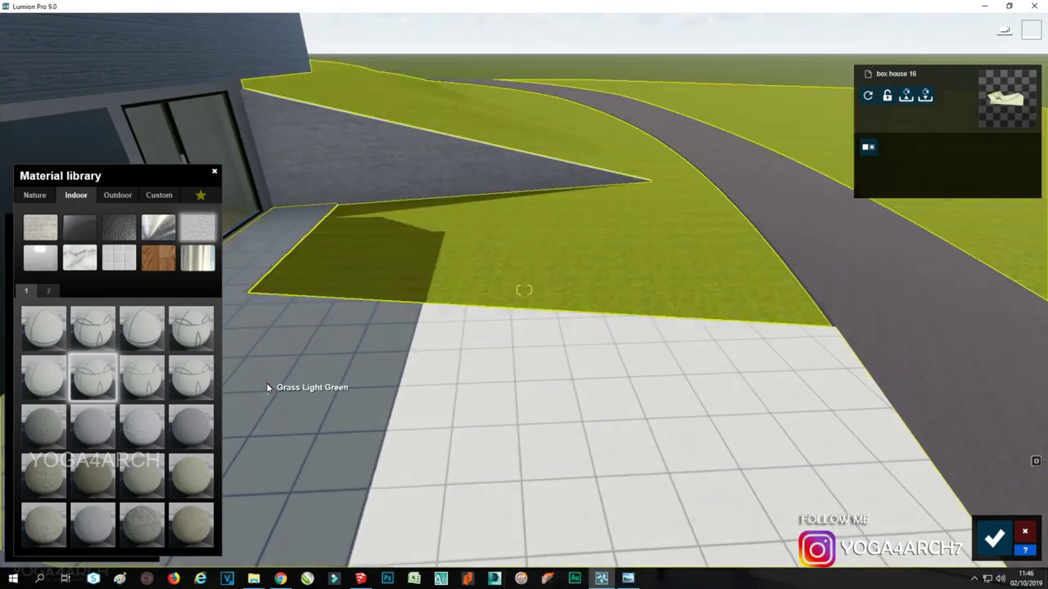
click(48, 291)
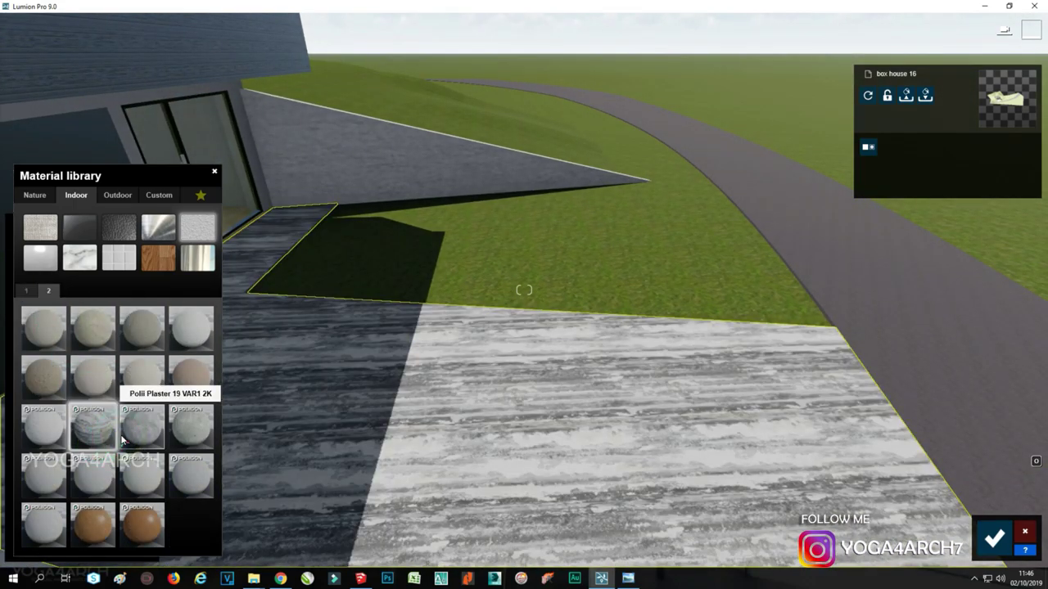
scroll(291, 351, down, 3)
scroll(289, 351, down, 3)
scroll(287, 351, down, 3)
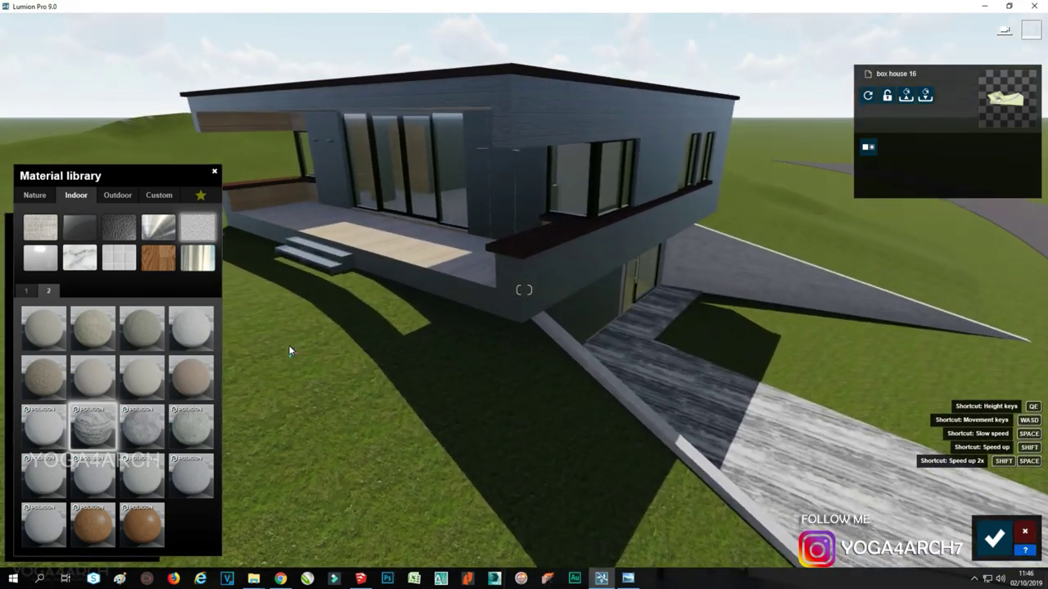
Apply a darker indoor plaster to the path, save the materials, and return to Photo mode
click(626, 580)
click(626, 580)
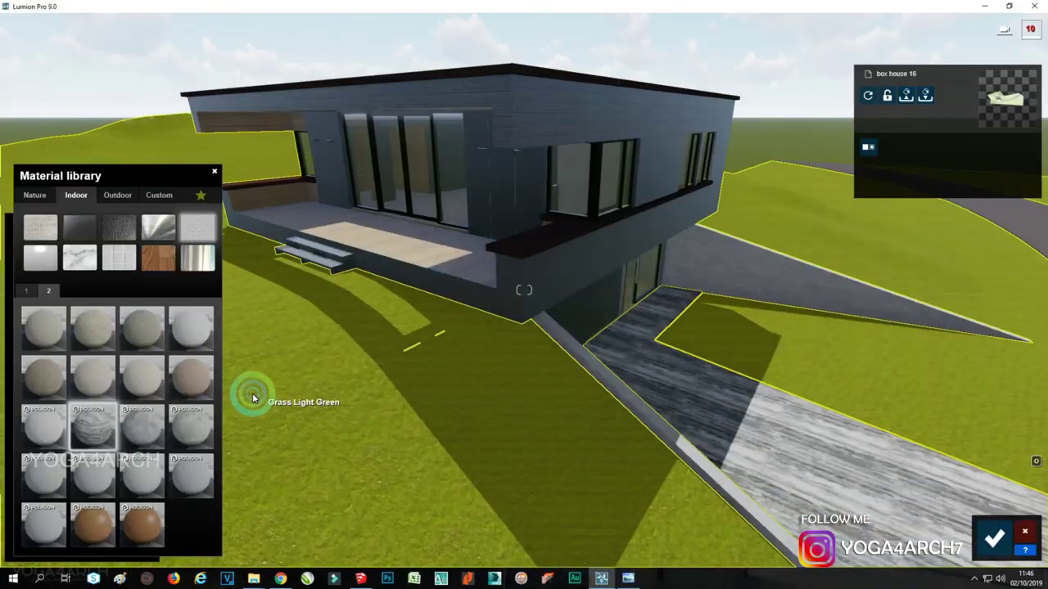
click(145, 342)
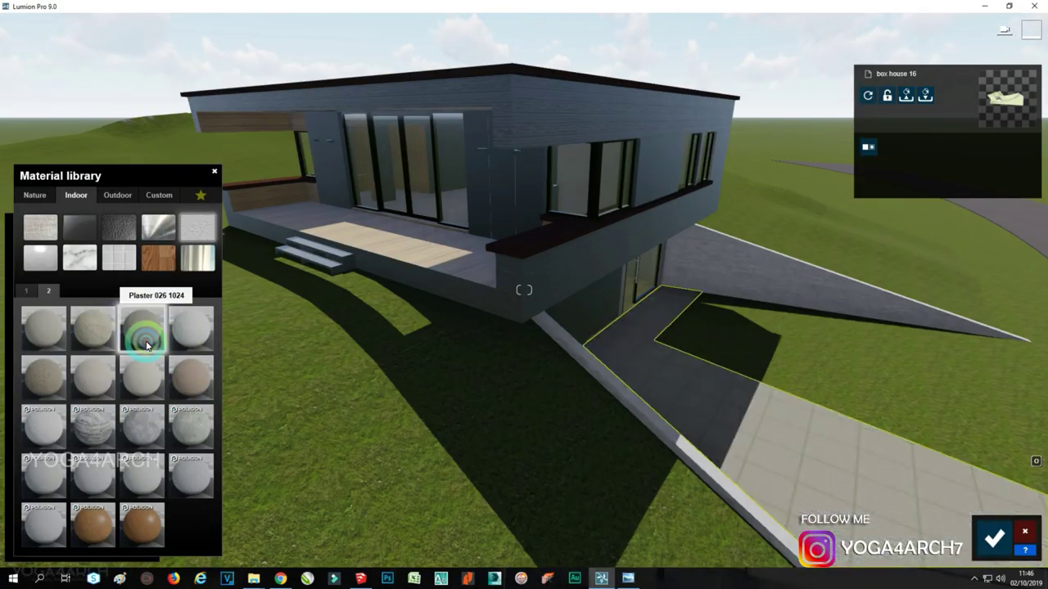
click(183, 434)
scroll(584, 388, down, 5)
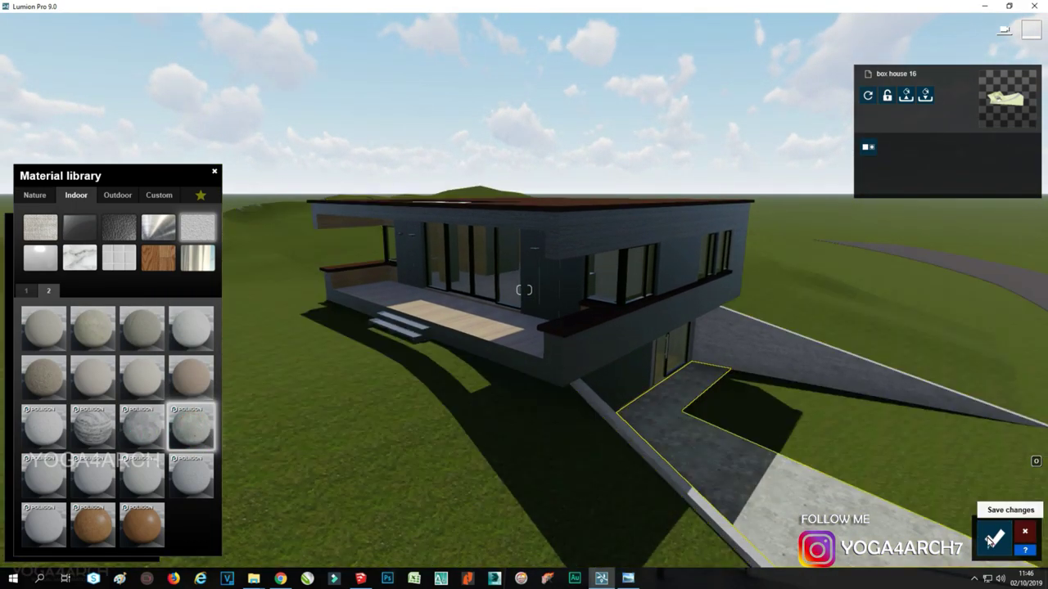
click(994, 538)
click(1023, 489)
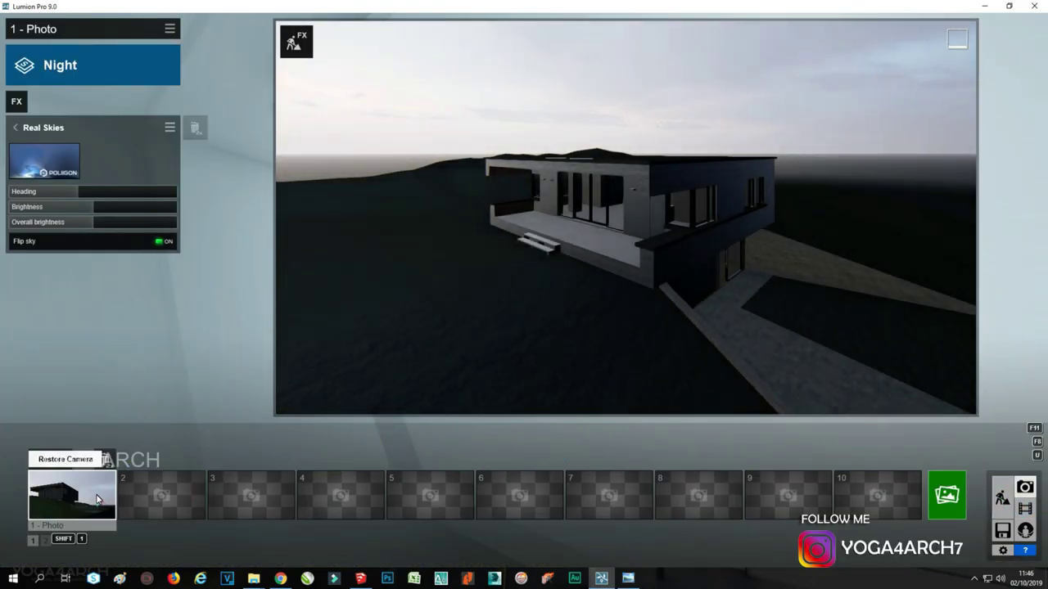
Restore photo 1's view and add a Hyperlight effect
click(97, 498)
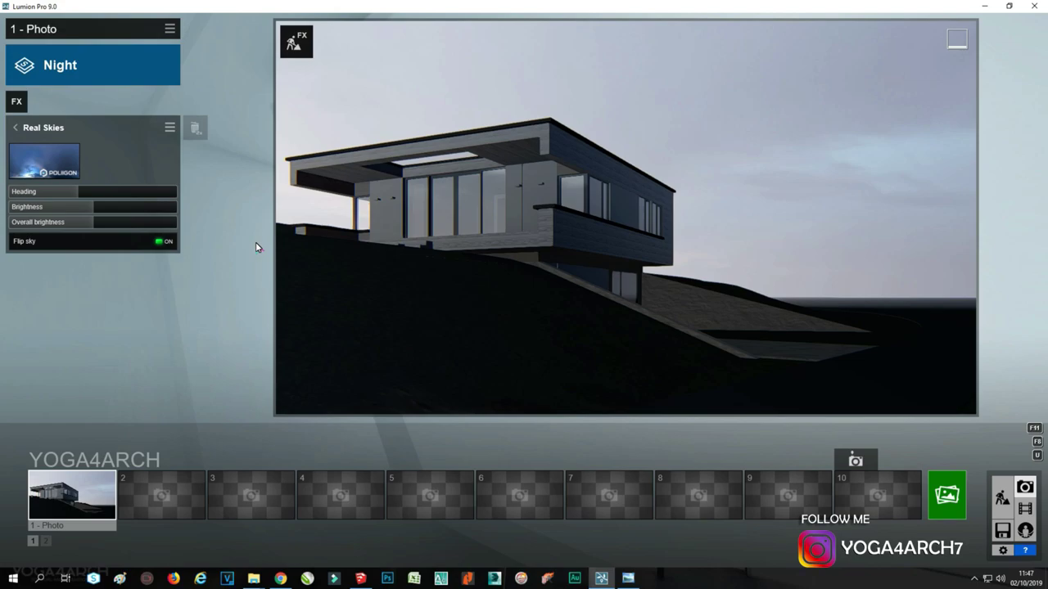
click(16, 102)
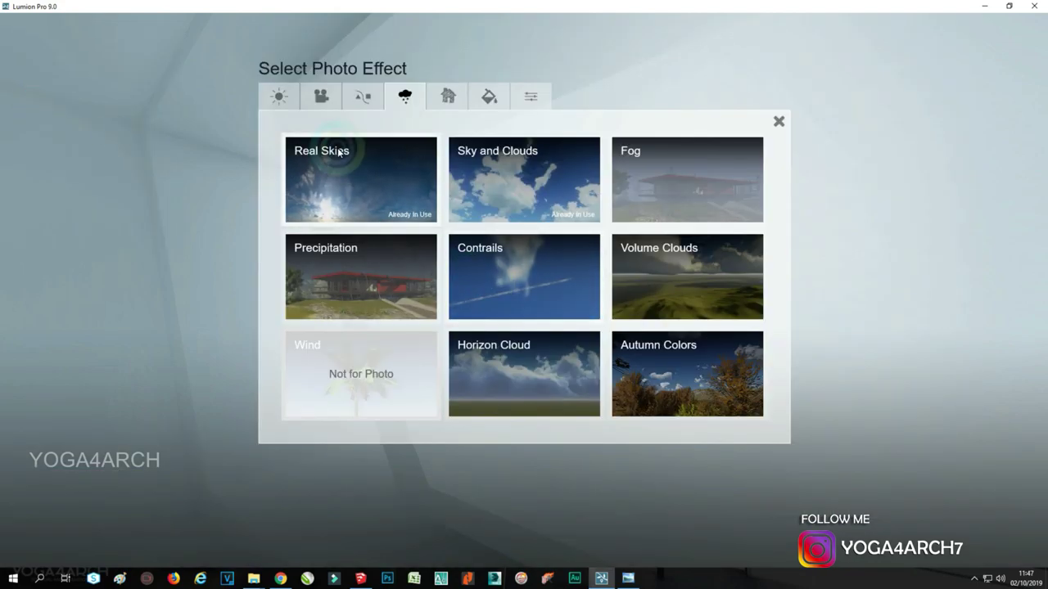
click(524, 277)
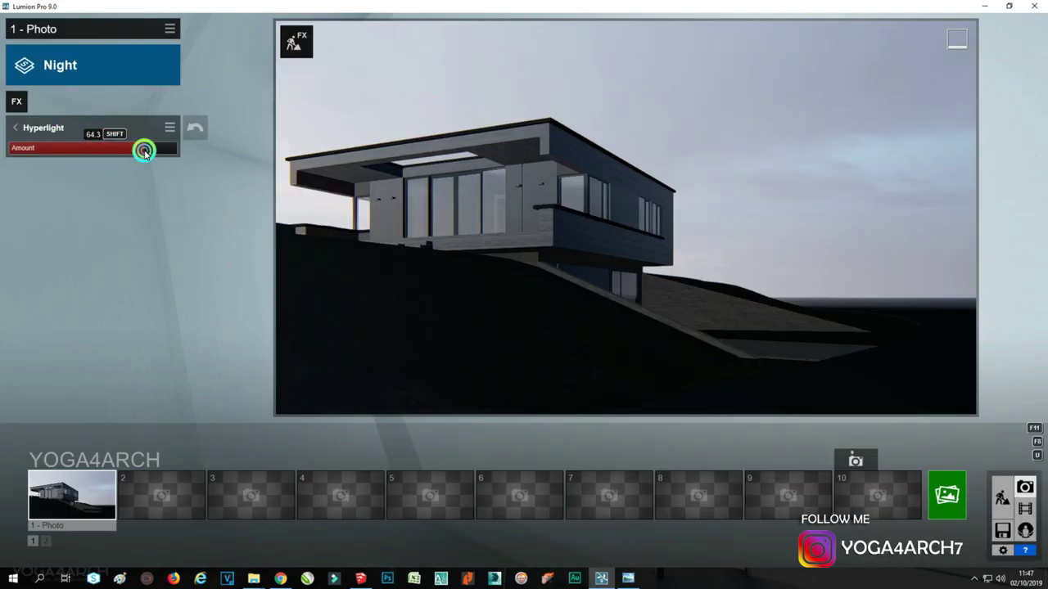
Render photo 1 at Print size (3840x2160) as a JPG
click(948, 495)
click(533, 433)
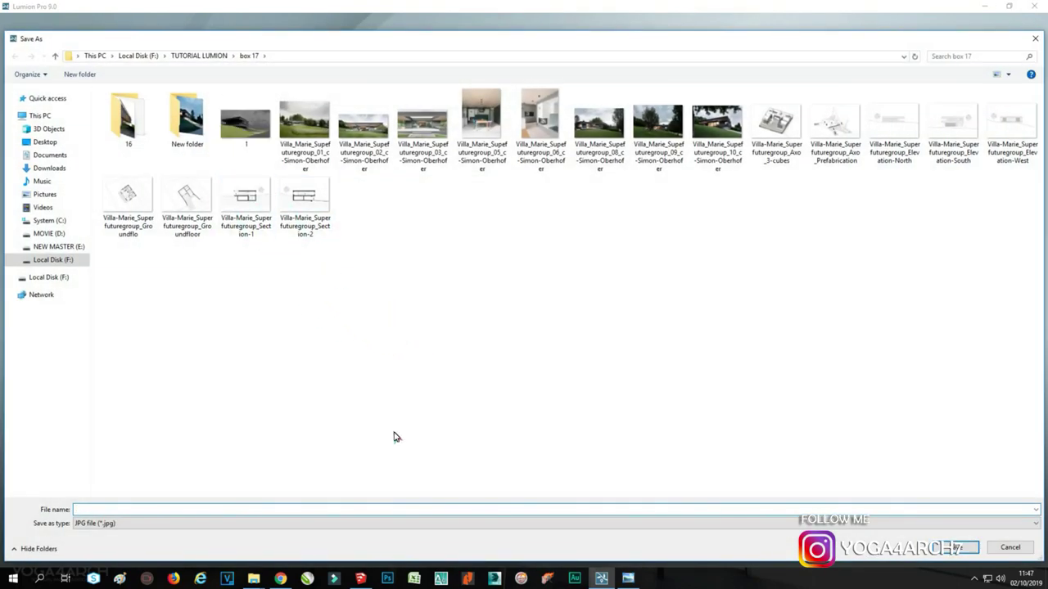
text(2)
key(Return)
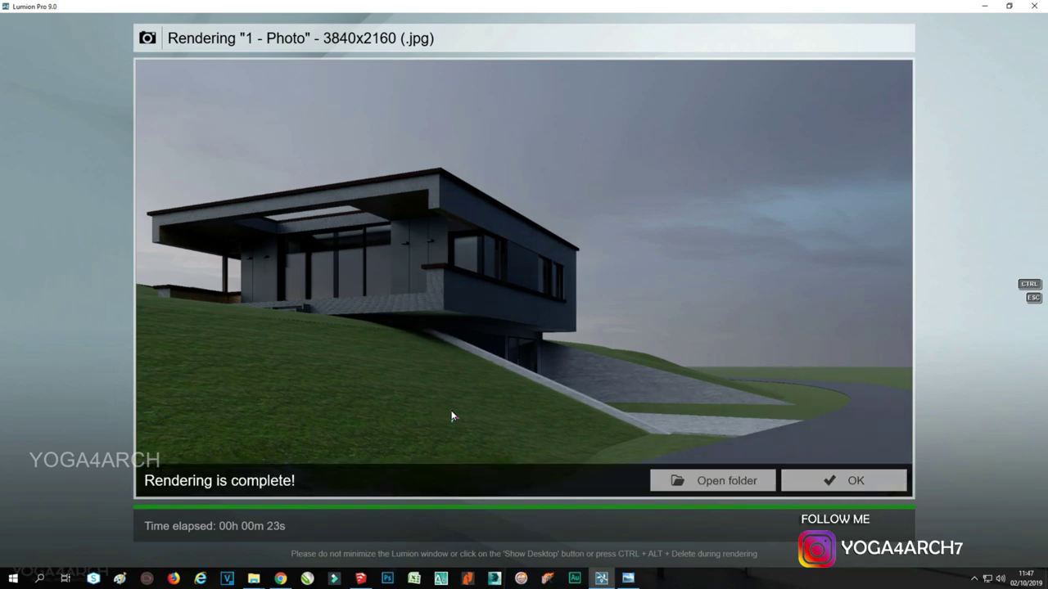
click(851, 480)
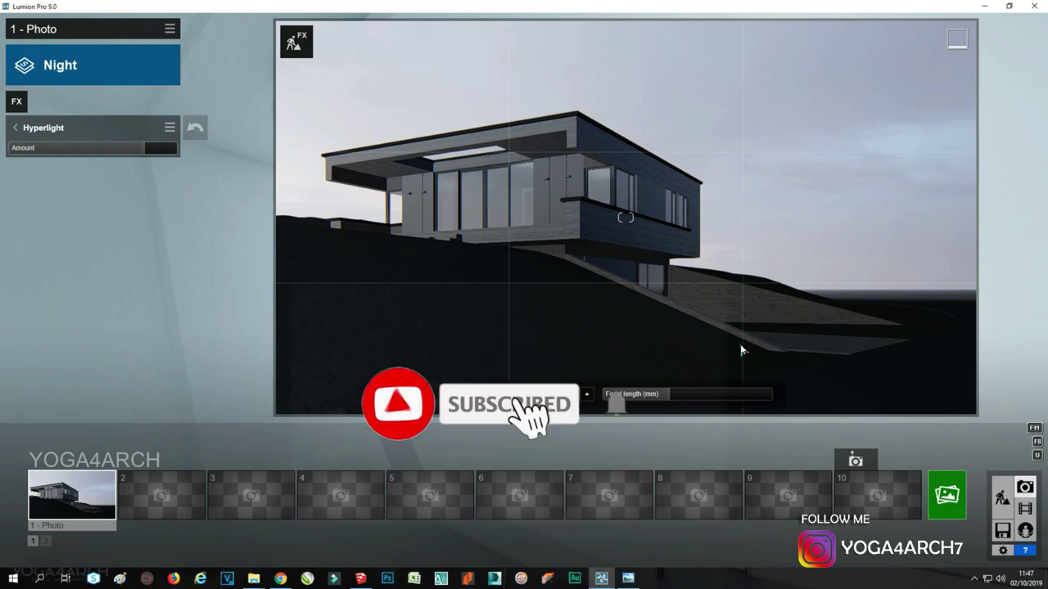
Reframe the house lower and to the left, and store the view to photo 1
click(51, 463)
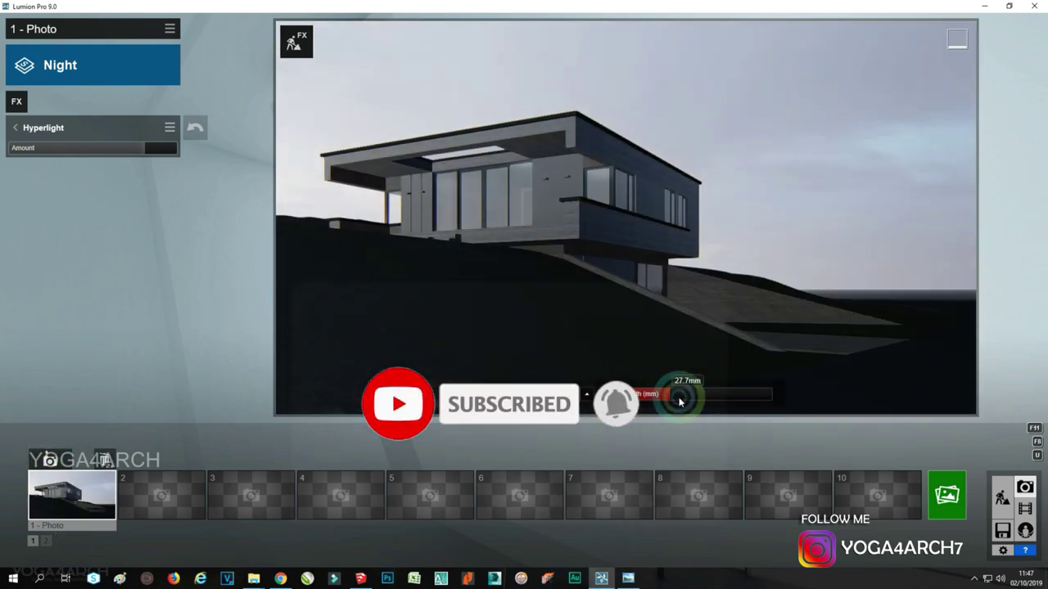
right_drag(730, 371, 731, 372)
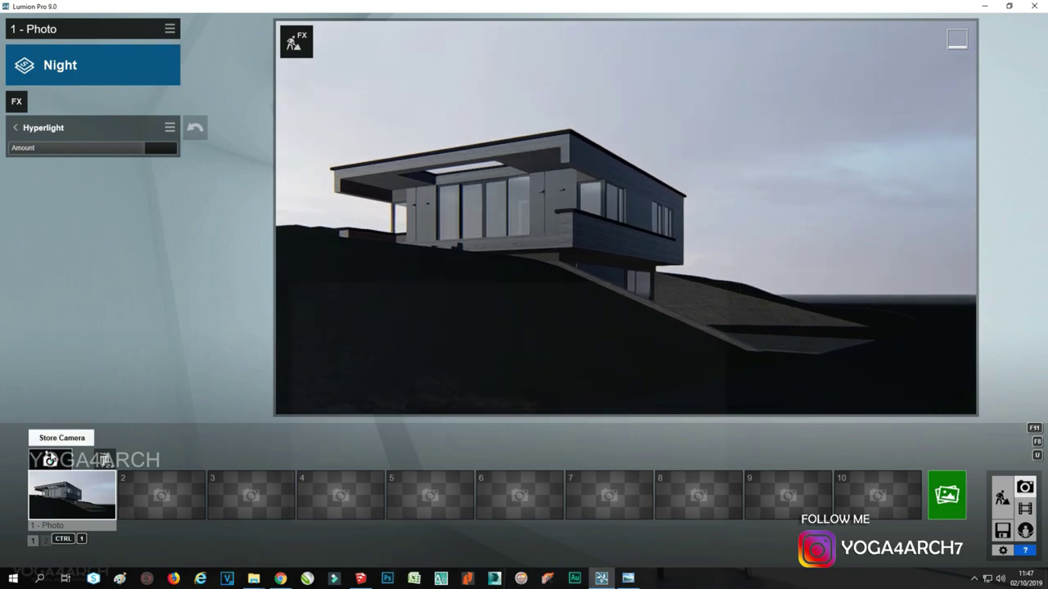
click(50, 462)
Add a Reflection effect with the sliding glass doors as the first reflection plane
click(15, 104)
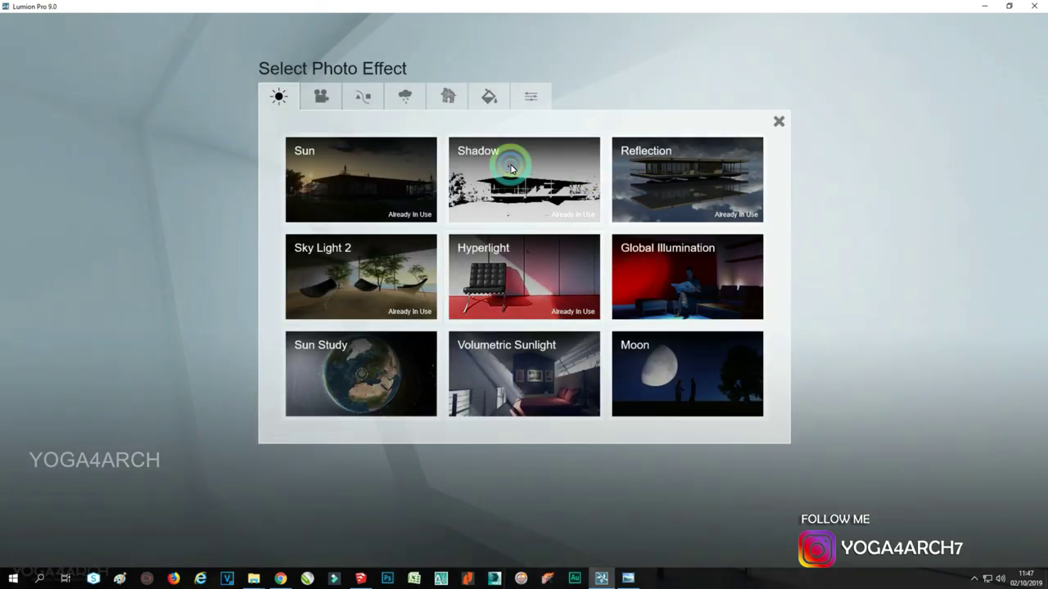
click(631, 171)
click(37, 170)
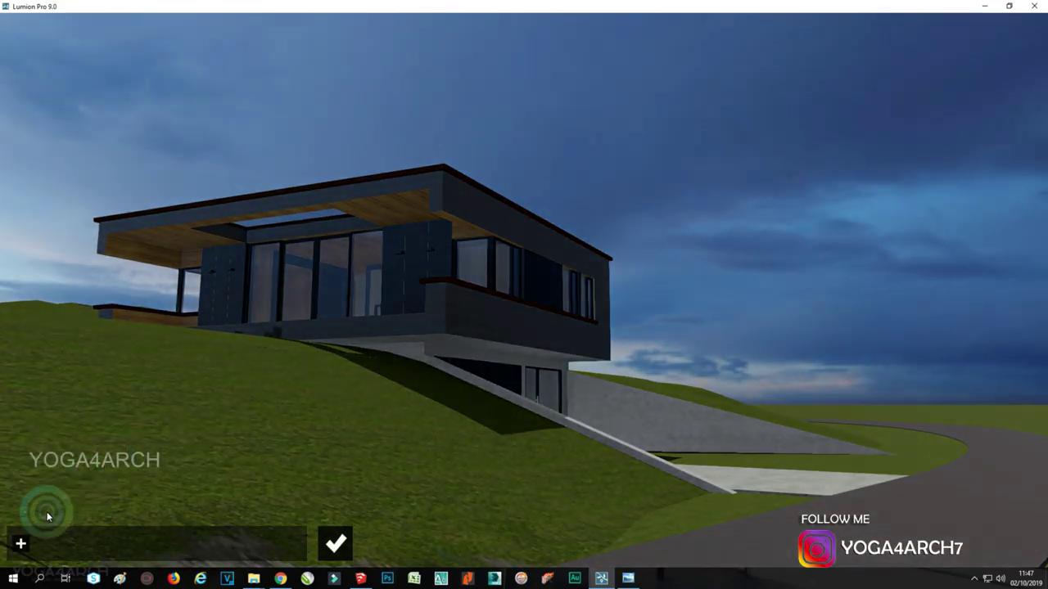
scroll(339, 390, up, 5)
scroll(339, 396, up, 3)
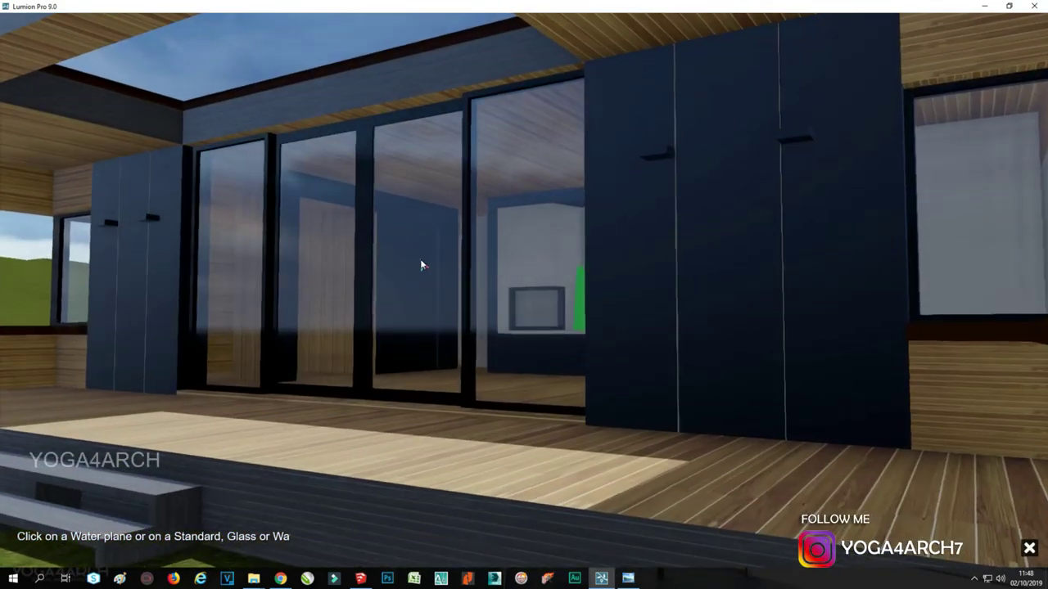
click(399, 269)
Add reflection planes for a second glass pane, the large upper window and the right-hand windows
click(52, 544)
click(346, 234)
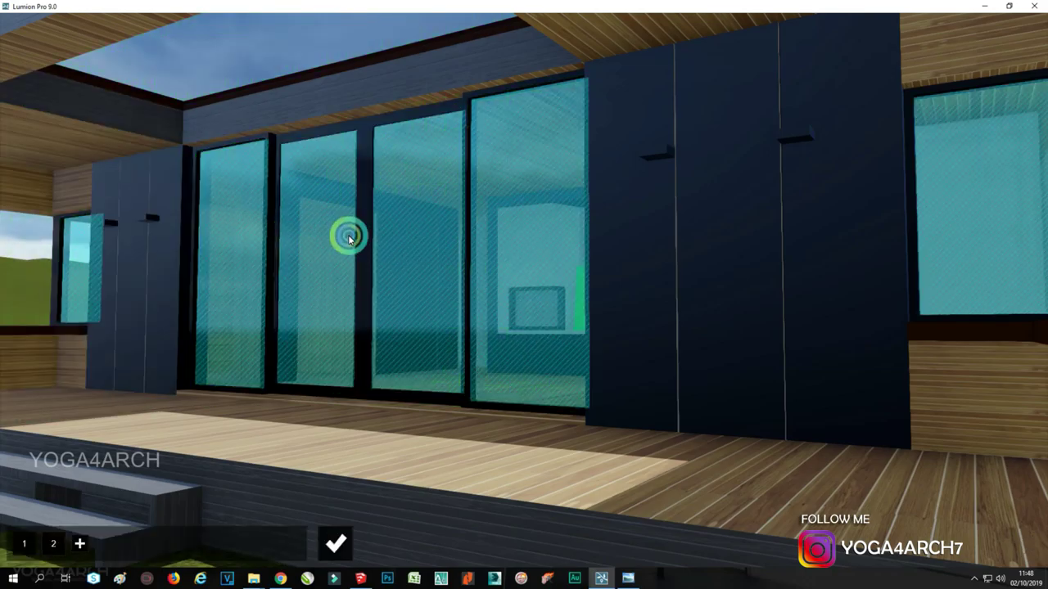
key(d)
scroll(361, 244, down, 3)
click(79, 544)
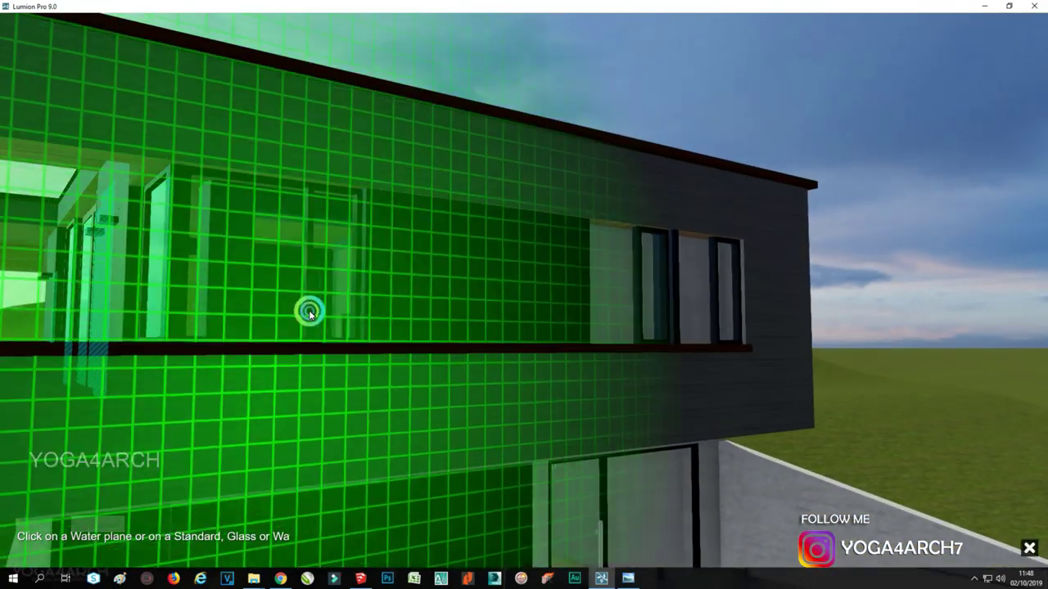
click(273, 284)
click(109, 543)
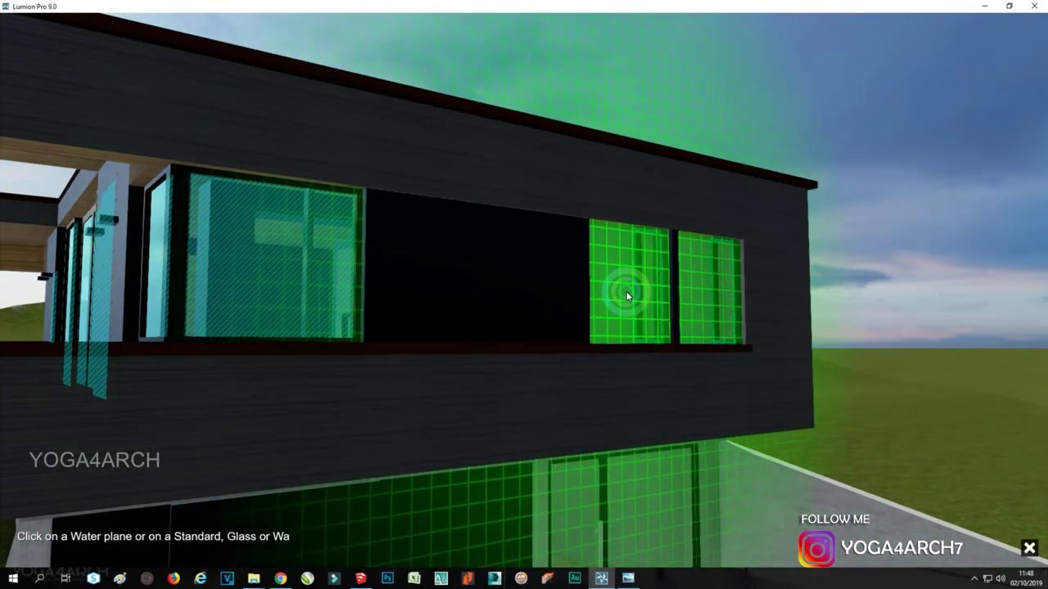
click(625, 290)
click(343, 551)
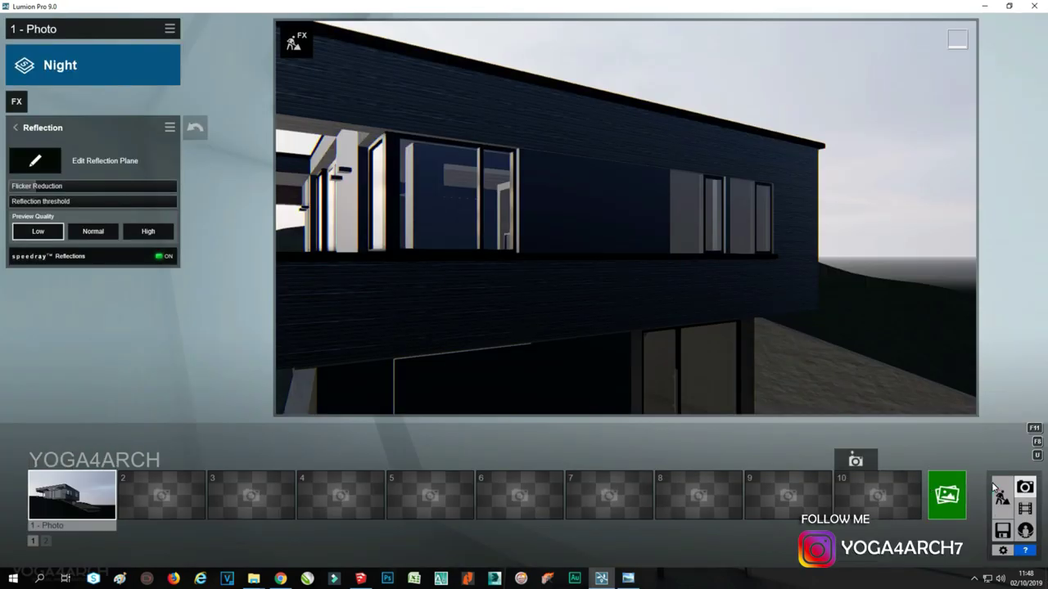
In Build mode, inspect the grass surface's material and cancel without changes
click(1002, 497)
right_drag(653, 395, 699, 383)
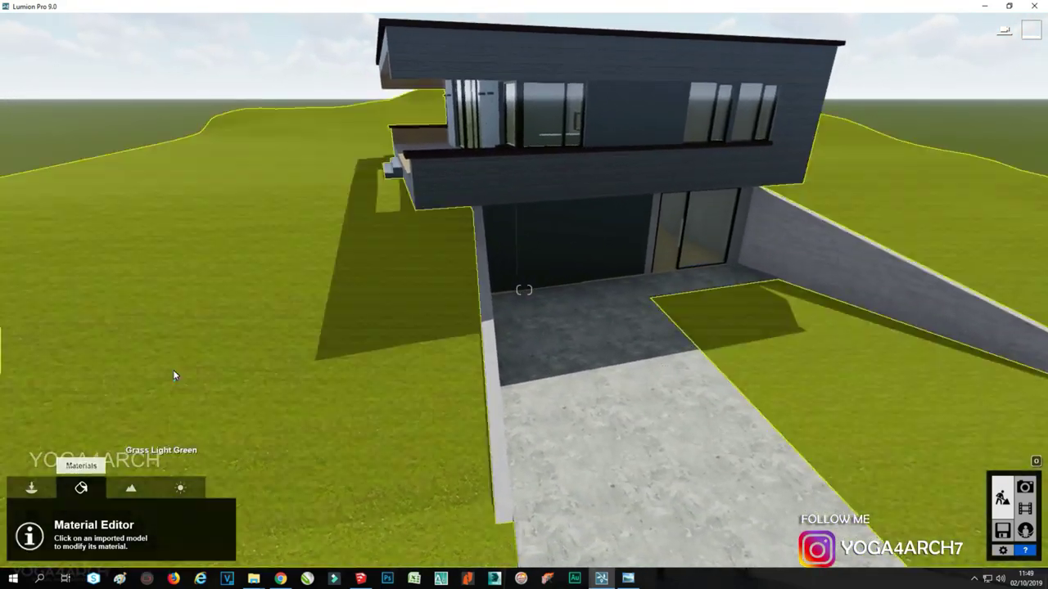
click(264, 335)
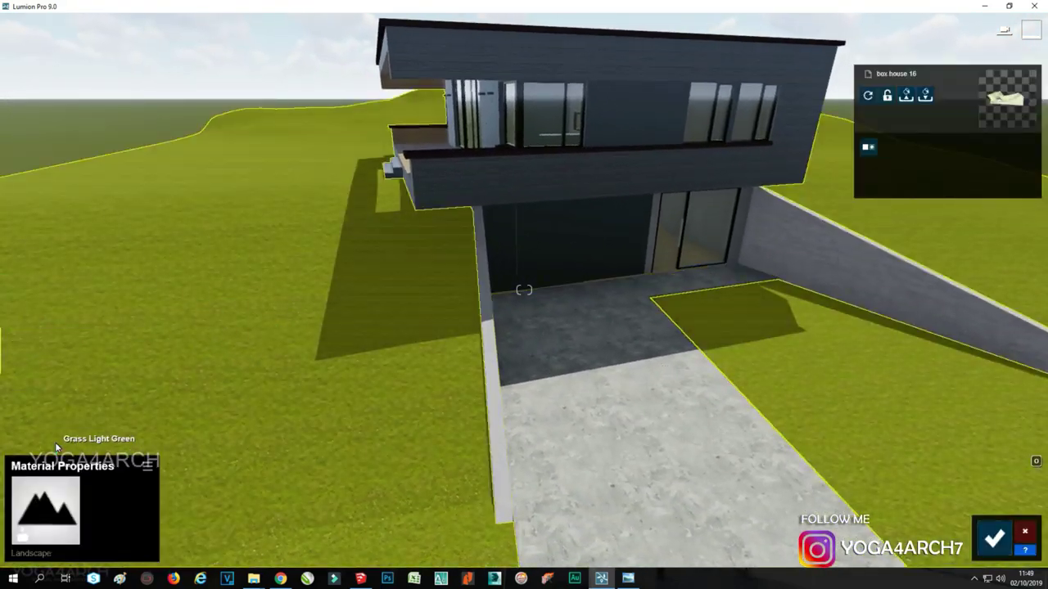
click(84, 472)
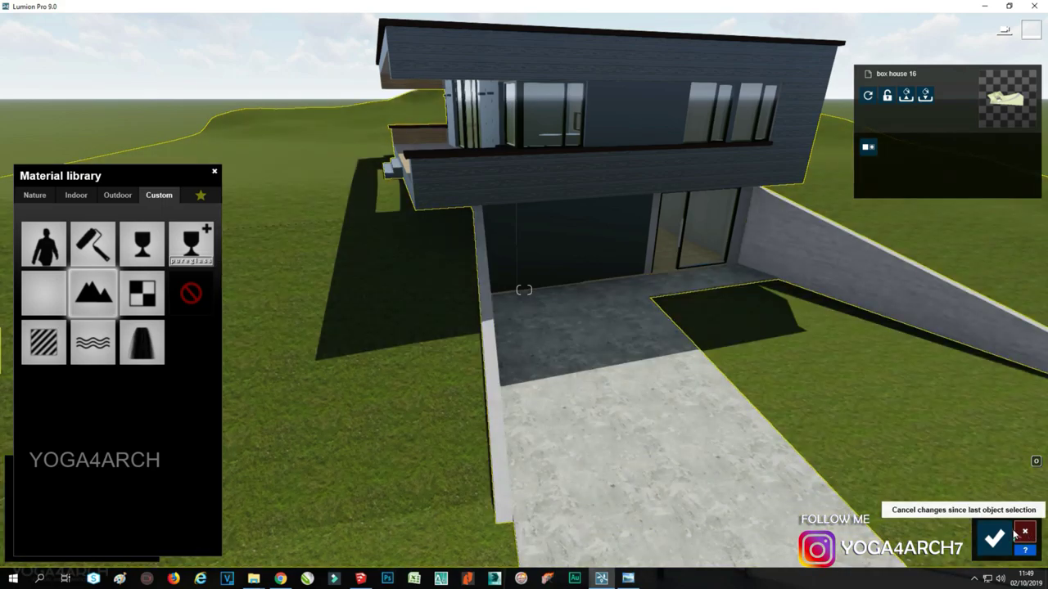
click(1024, 531)
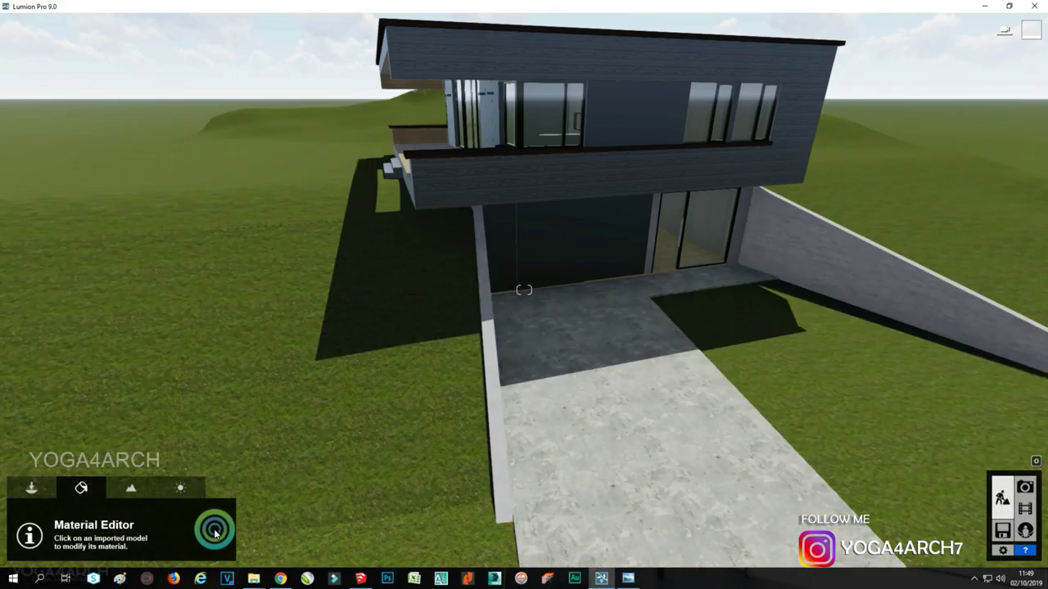
click(180, 488)
Turn on landscape grass at height 3.8 and restore photo 1's view
click(127, 495)
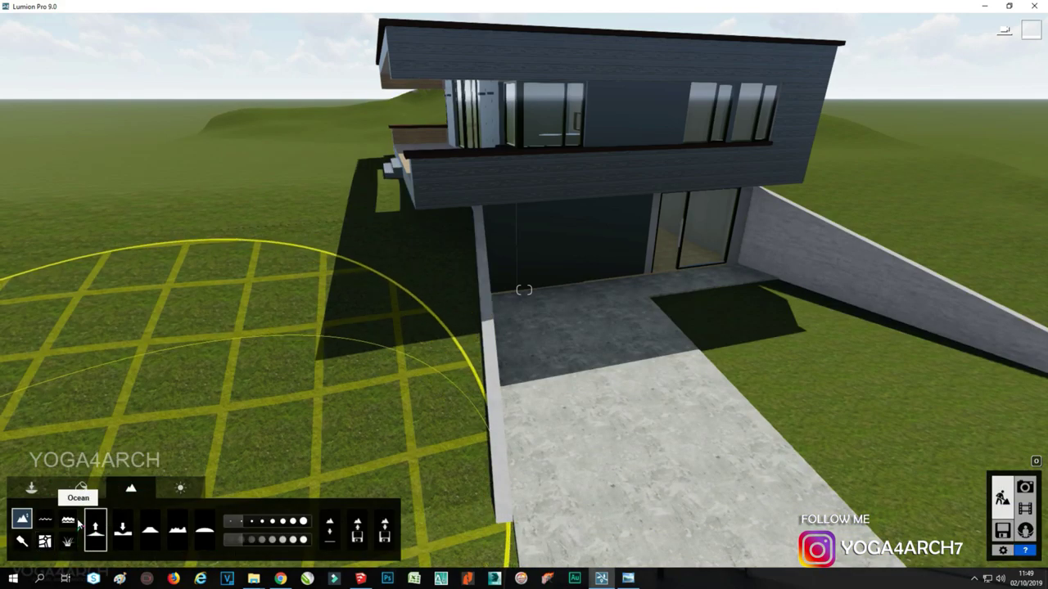
click(23, 541)
click(68, 541)
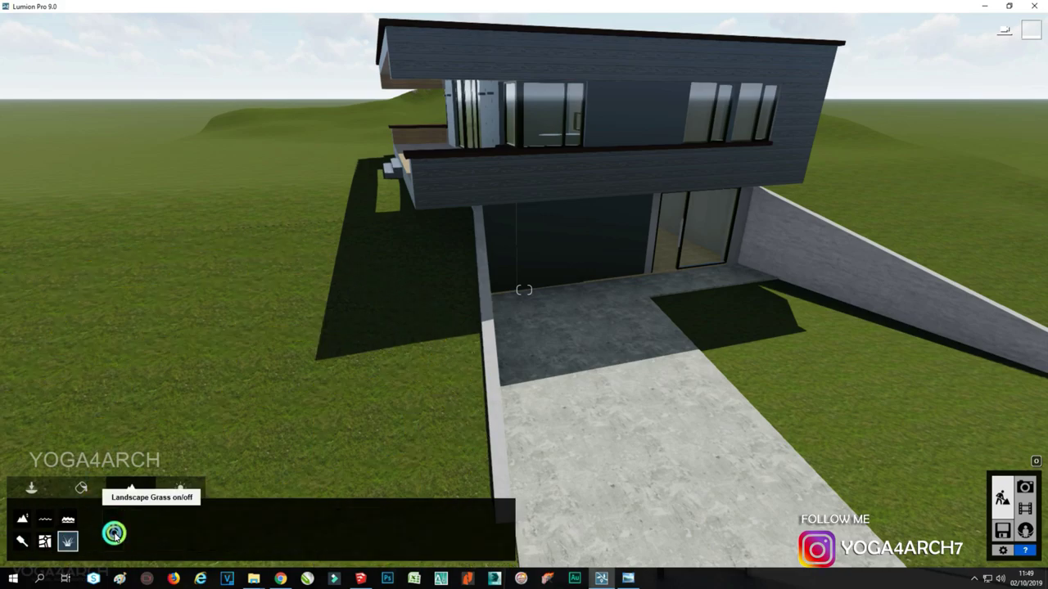
click(113, 531)
mouse_move(168, 532)
mouse_down()
mouse_move(210, 535)
mouse_move(160, 514)
mouse_up()
scroll(686, 514, up, 3)
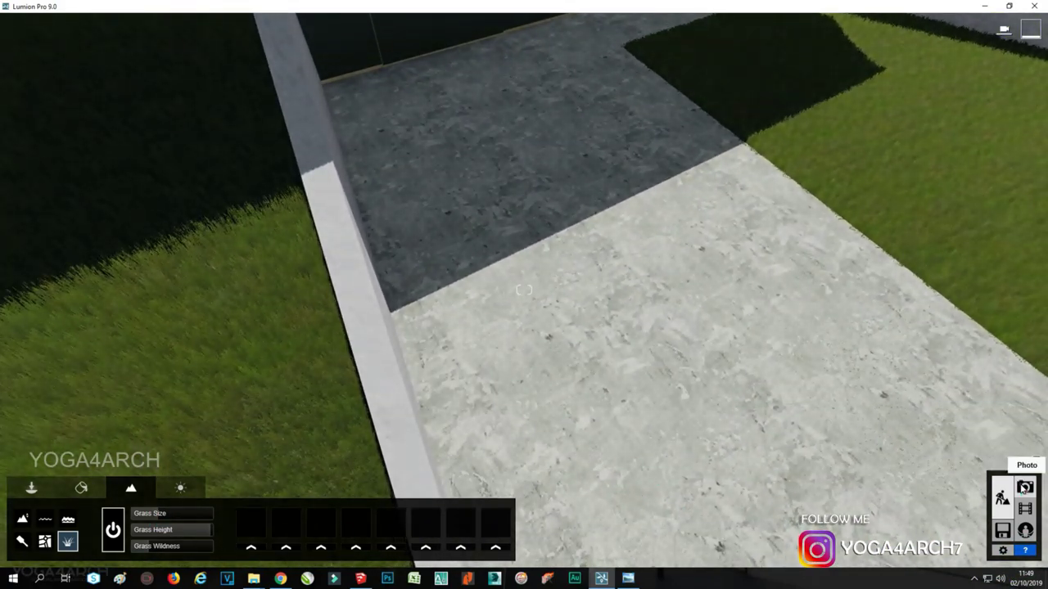
click(1024, 488)
click(81, 506)
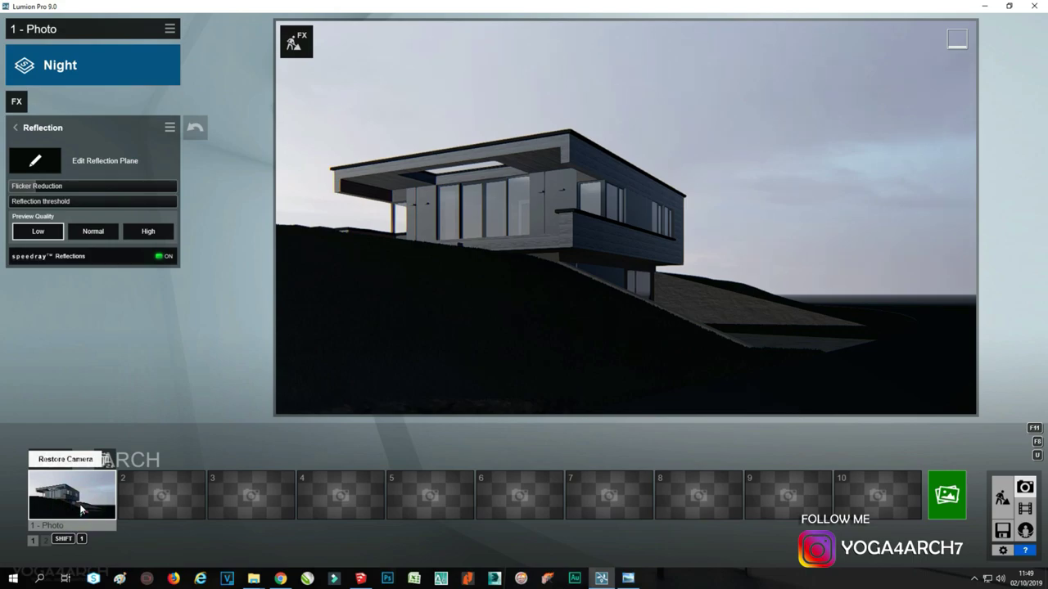
Render photo 1 at 3840x2160, overwriting the existing JPG
click(948, 495)
click(510, 435)
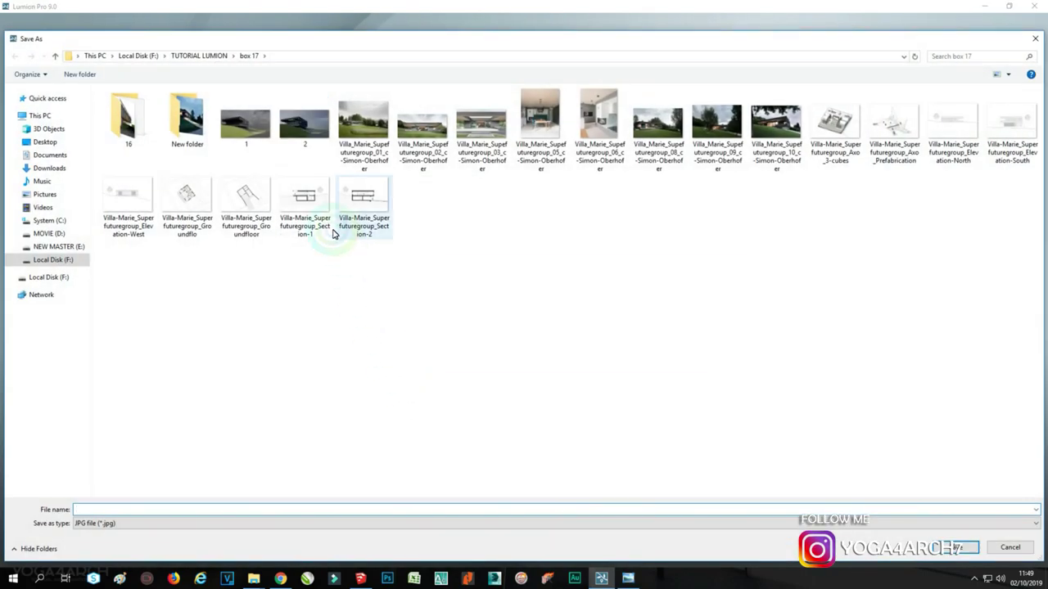
double_click(304, 123)
click(562, 330)
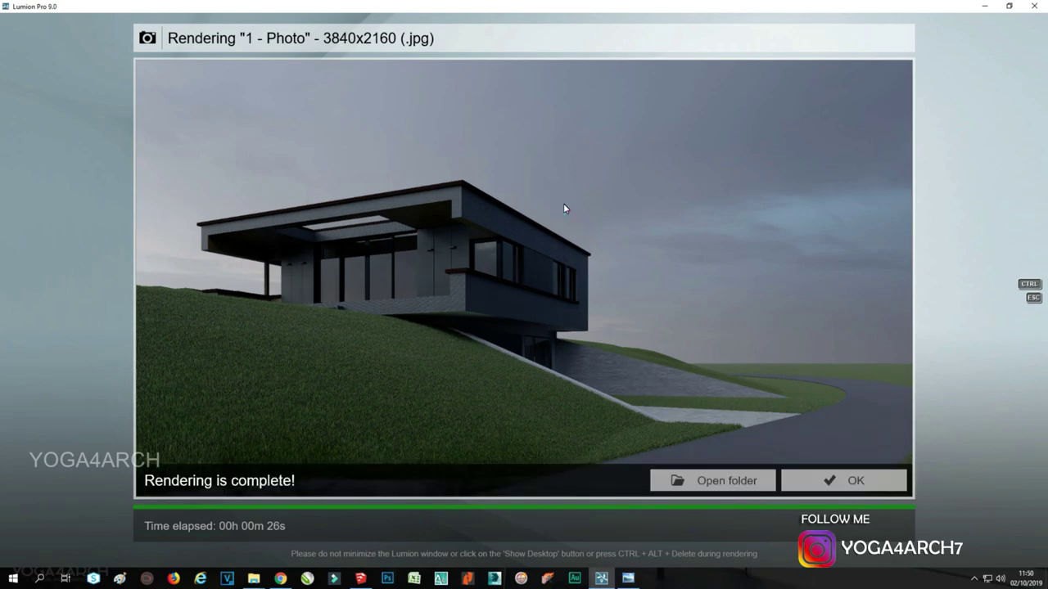
Dismiss the finished render with OK
click(844, 481)
Add a Real Skies evening sky with brightness 1.3 and Flip sky off
click(19, 109)
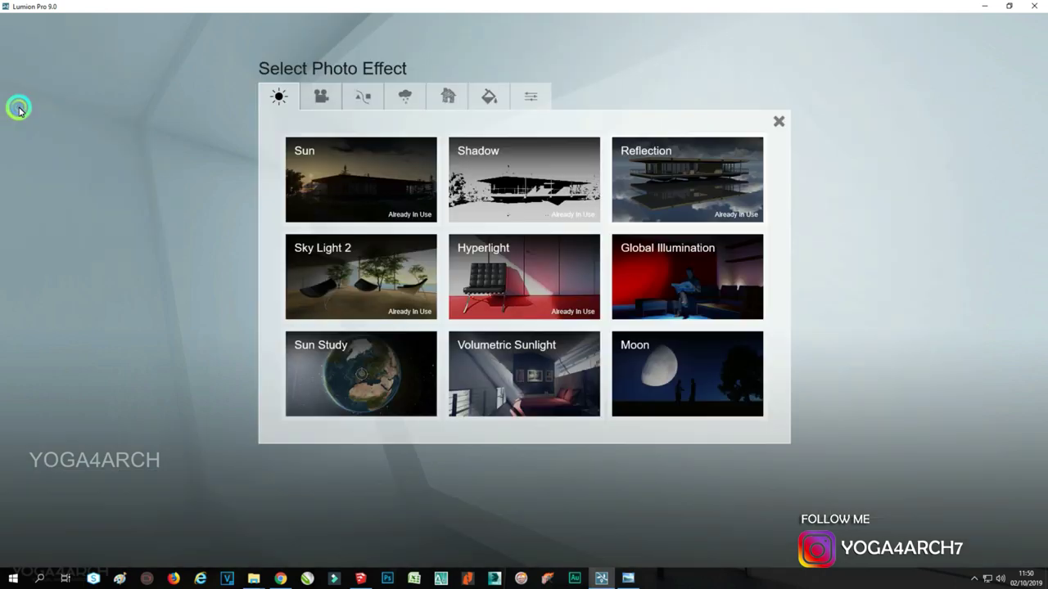
click(320, 96)
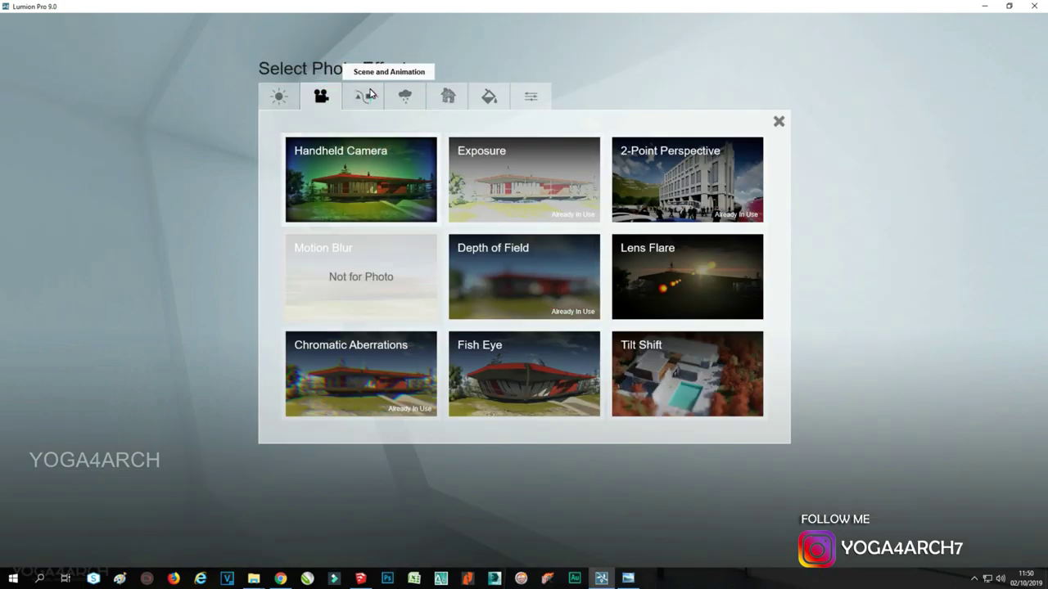
click(367, 95)
click(356, 180)
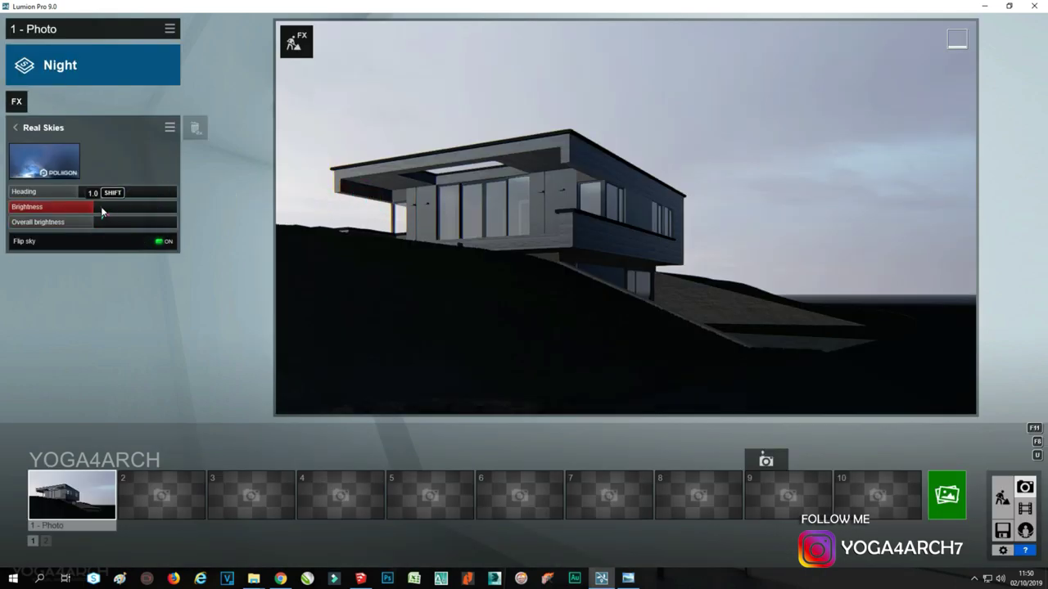
mouse_move(101, 206)
mouse_down()
mouse_move(145, 205)
mouse_move(47, 206)
mouse_move(166, 197)
mouse_move(131, 197)
mouse_up()
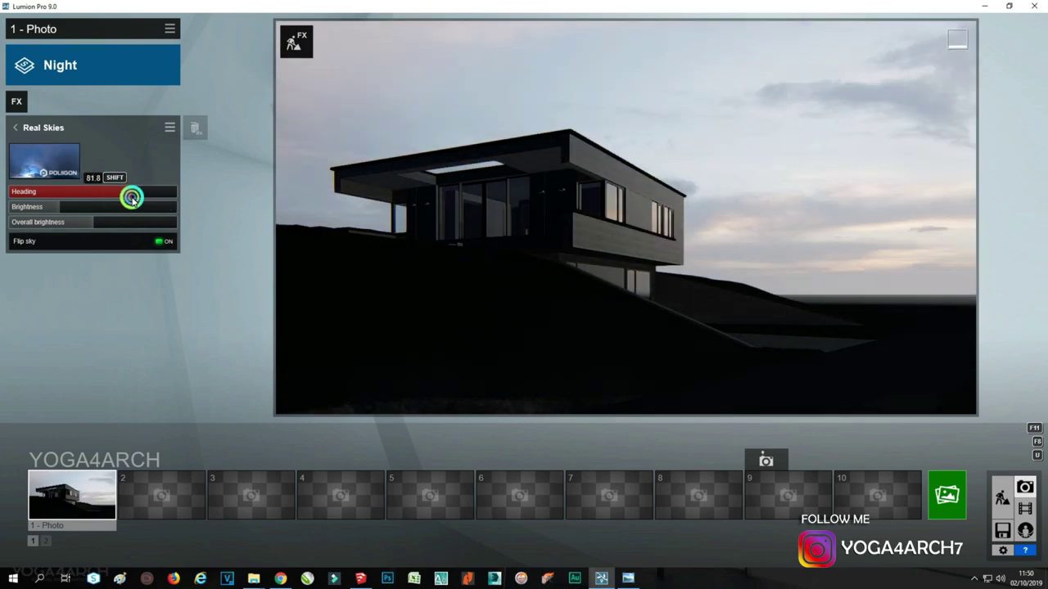
click(154, 241)
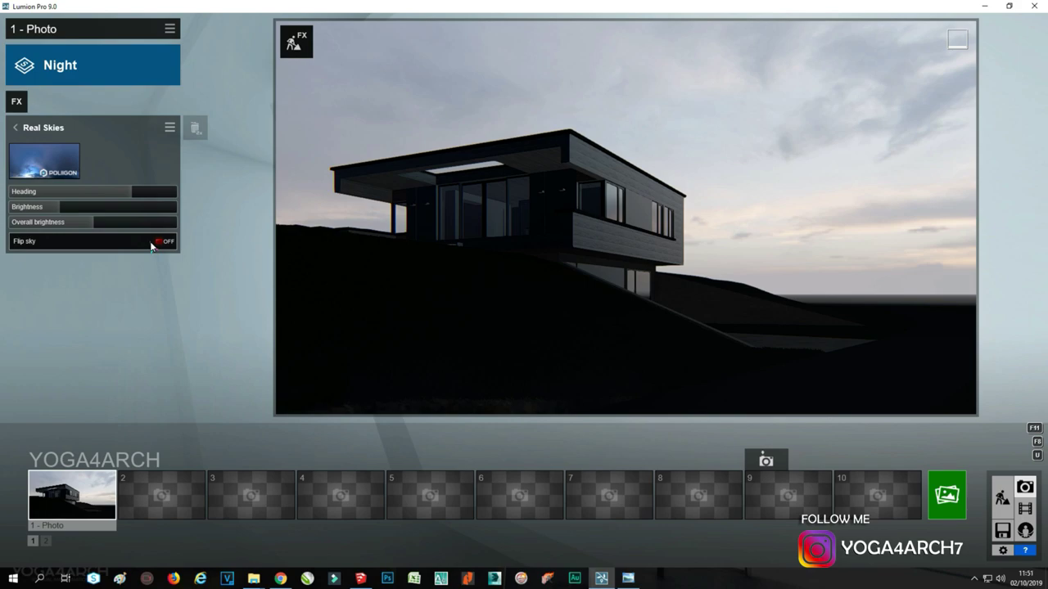
mouse_move(716, 324)
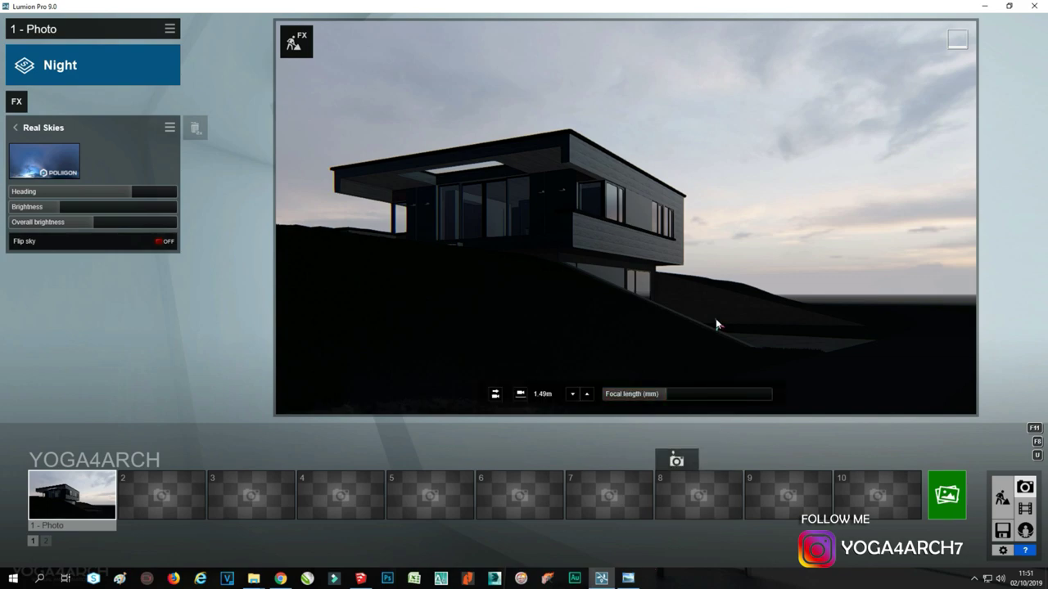
Lower the camera to 1.14 m, move it closer, and store it to photo 1
key(e)
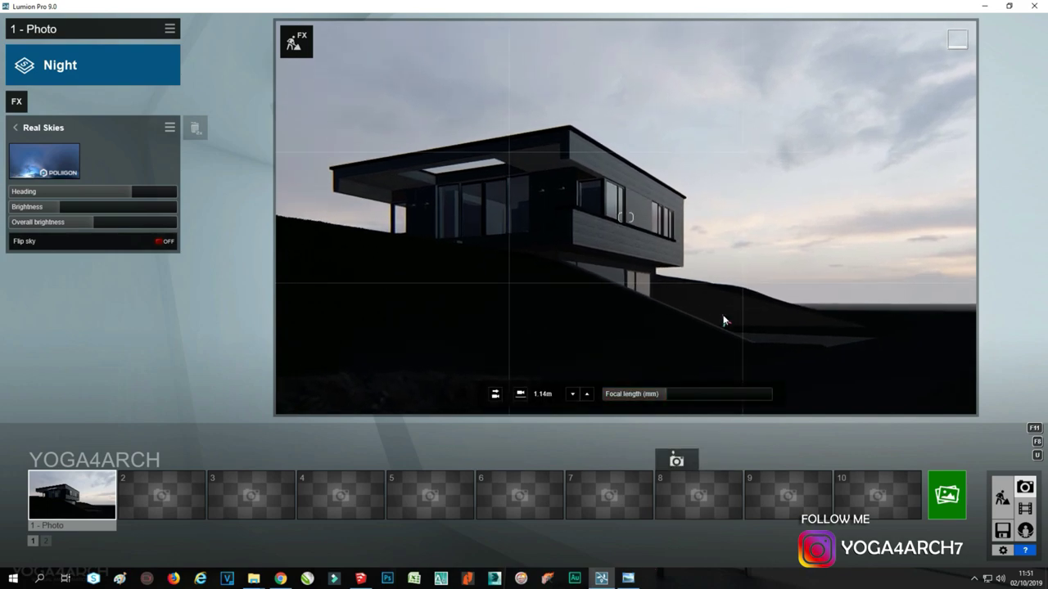
key(w)
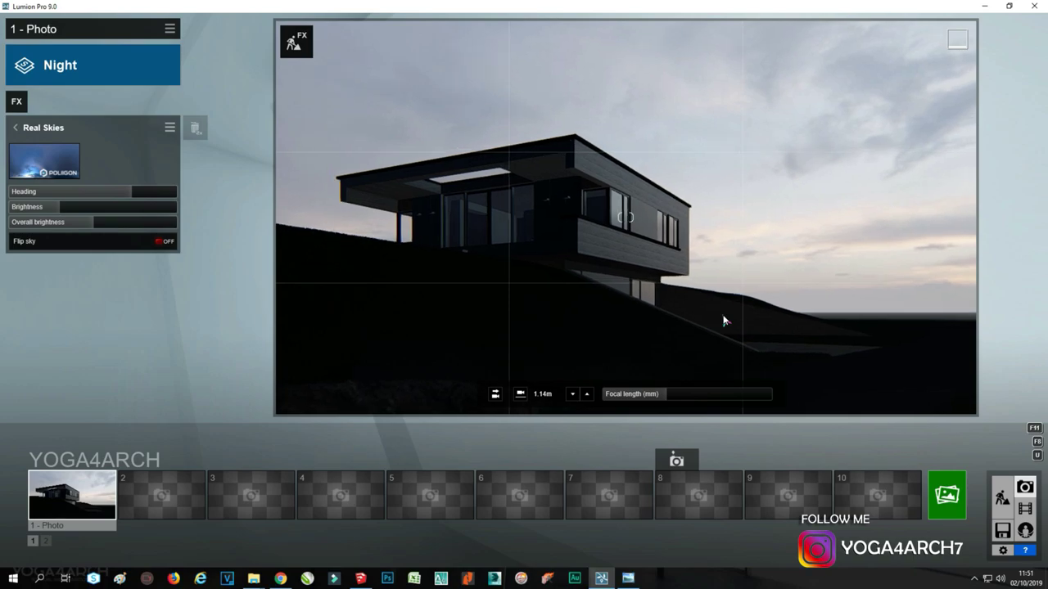
click(48, 463)
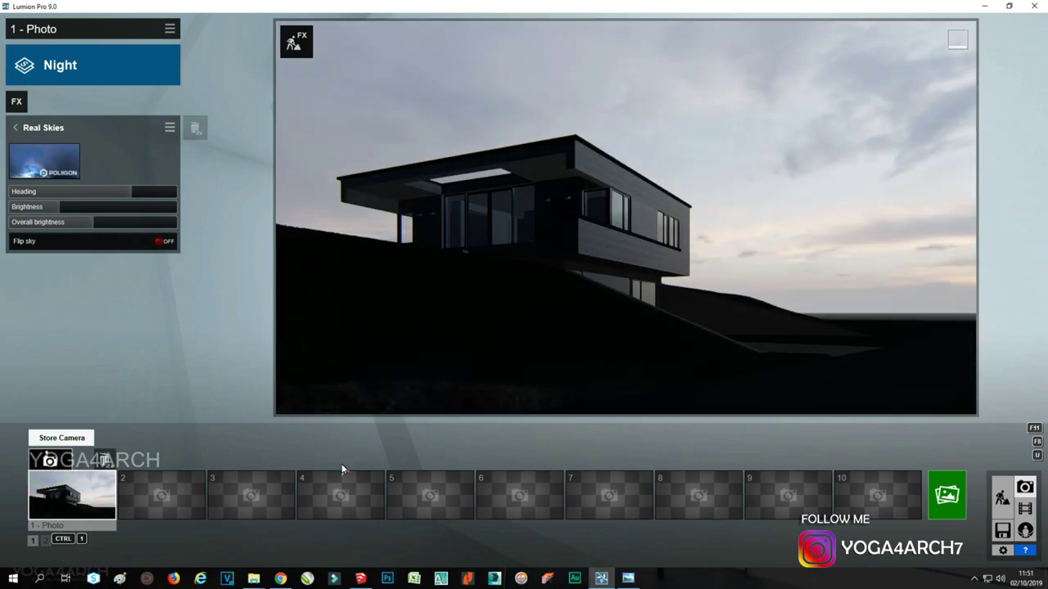
click(950, 497)
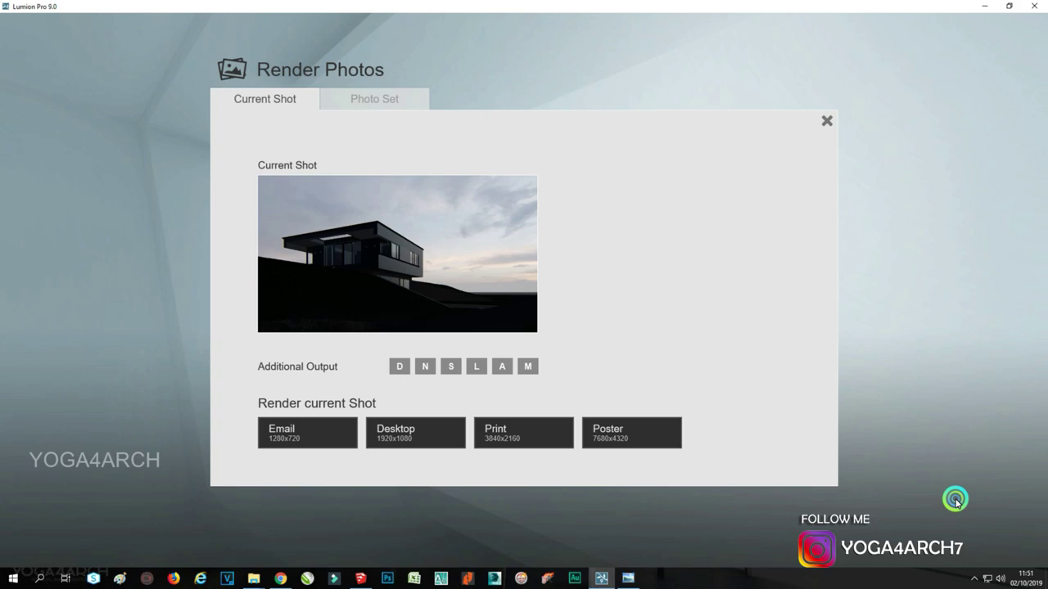
Re-render photo 1 at 3840x2160, overwriting the existing JPG
click(524, 436)
double_click(273, 140)
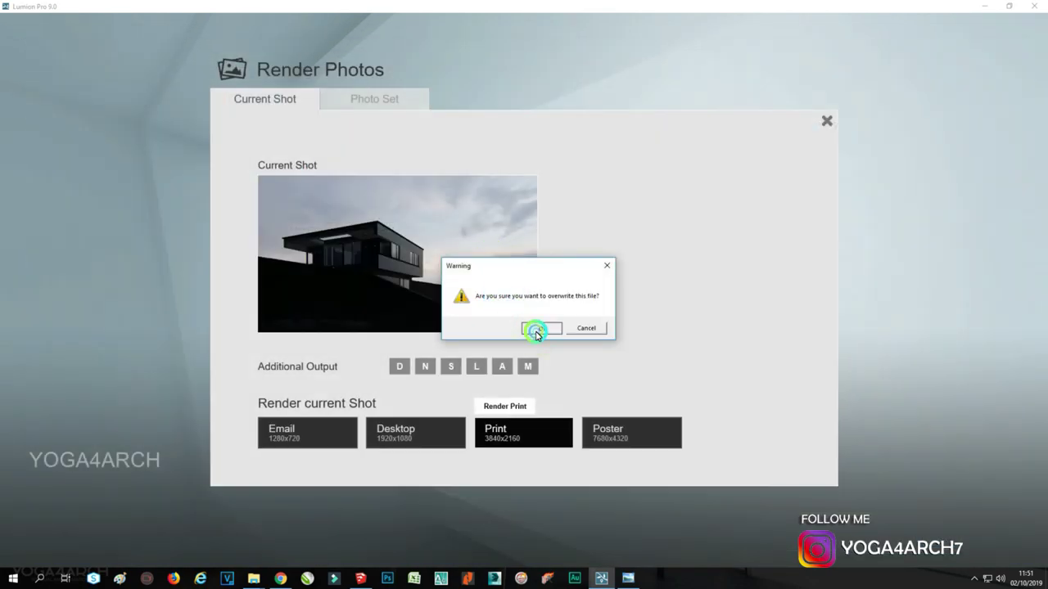
click(536, 329)
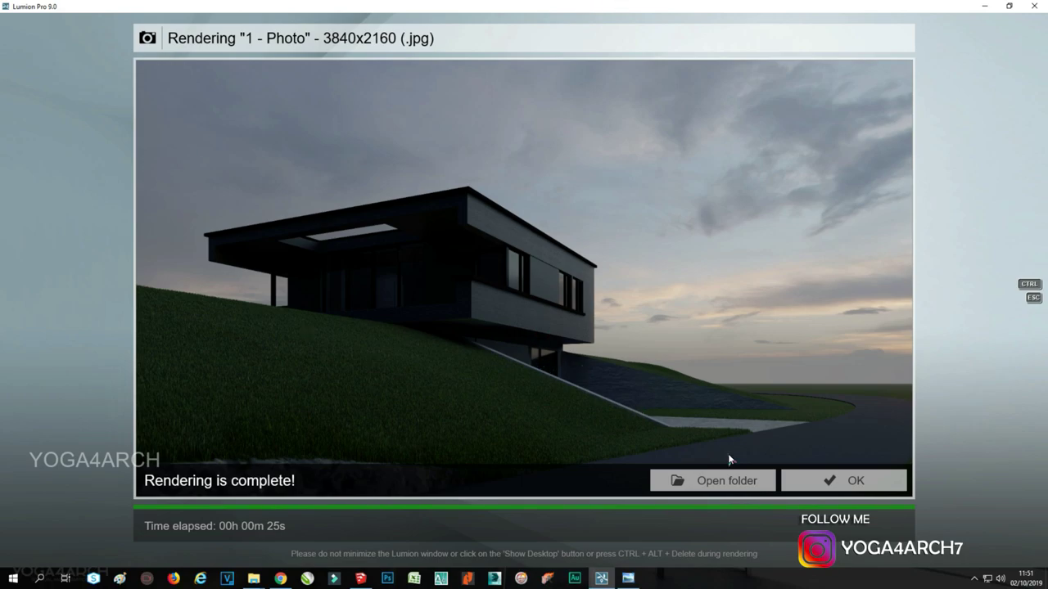
Close the render and go to page 3 of the imported models library in Build mode
click(822, 483)
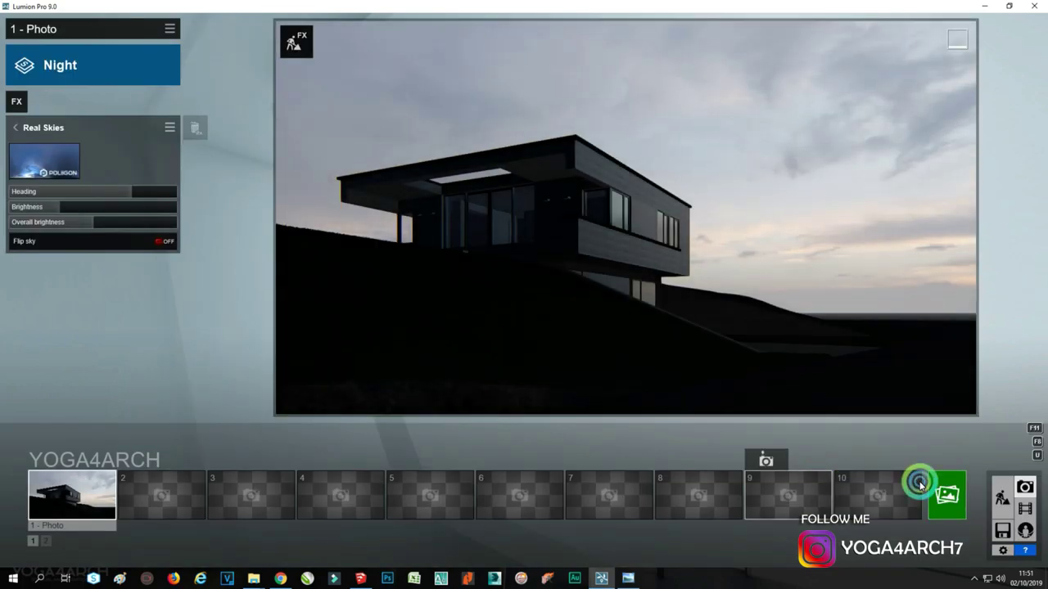
click(1002, 497)
click(31, 488)
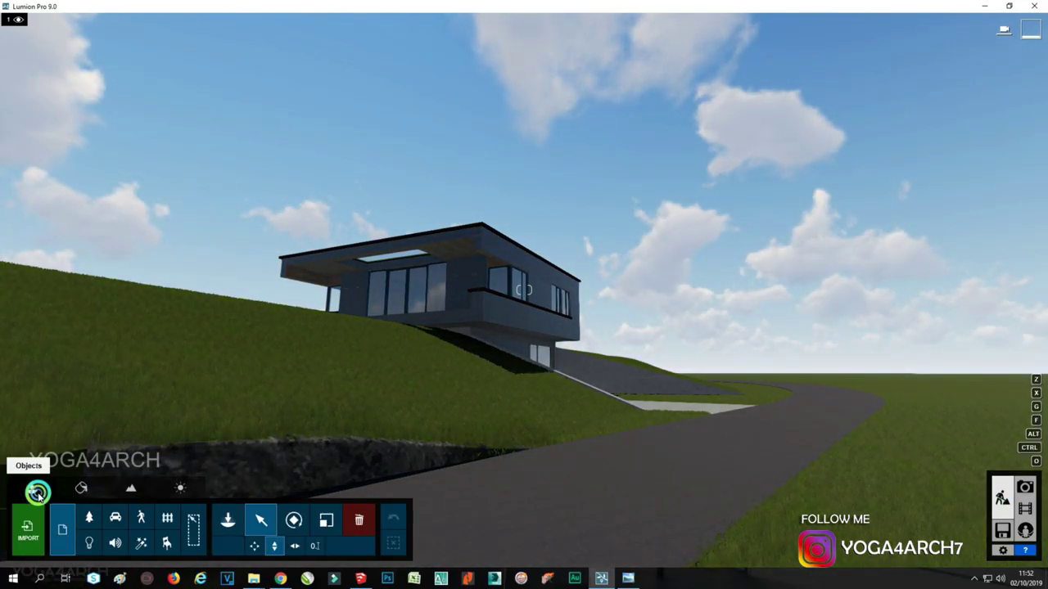
click(63, 530)
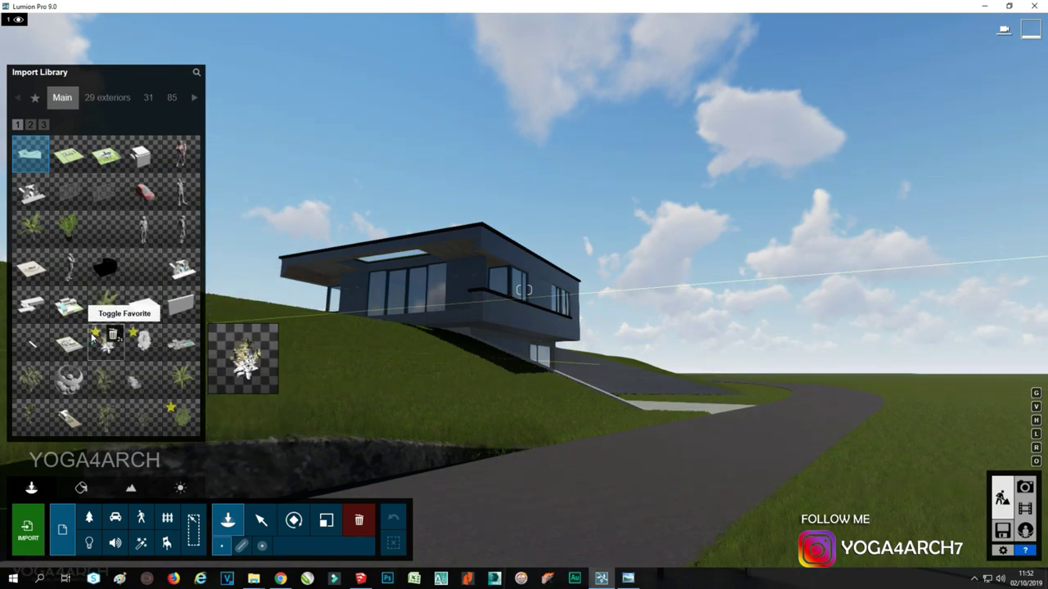
click(30, 125)
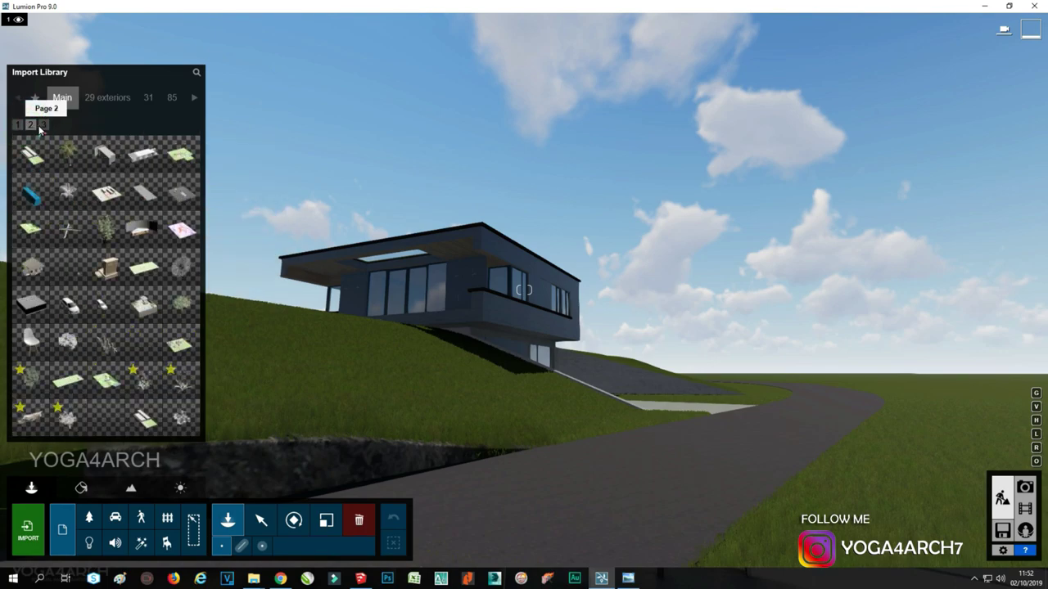
click(43, 124)
Place two tree 2 models on the lawn beside the house
mouse_move(181, 192)
click(178, 204)
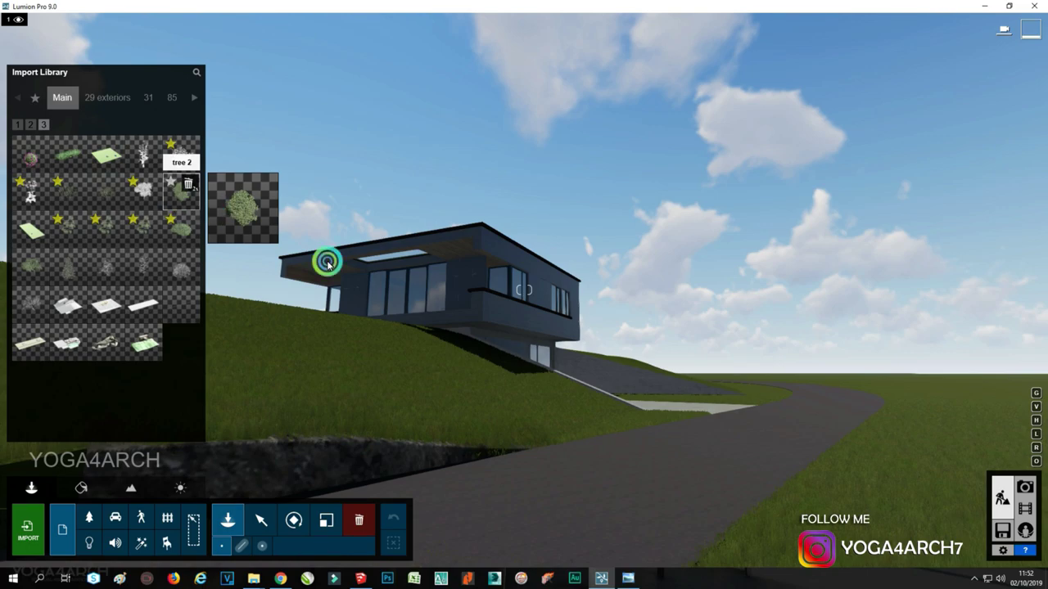
click(725, 411)
right_drag(723, 411, 768, 422)
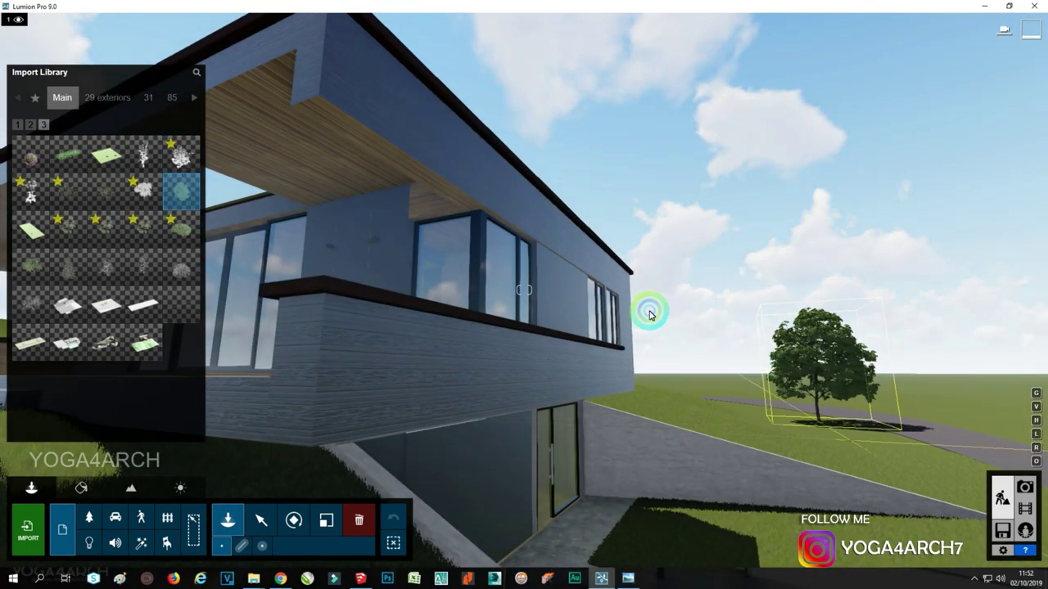
right_drag(652, 311, 936, 404)
click(924, 400)
scroll(792, 398, down, 5)
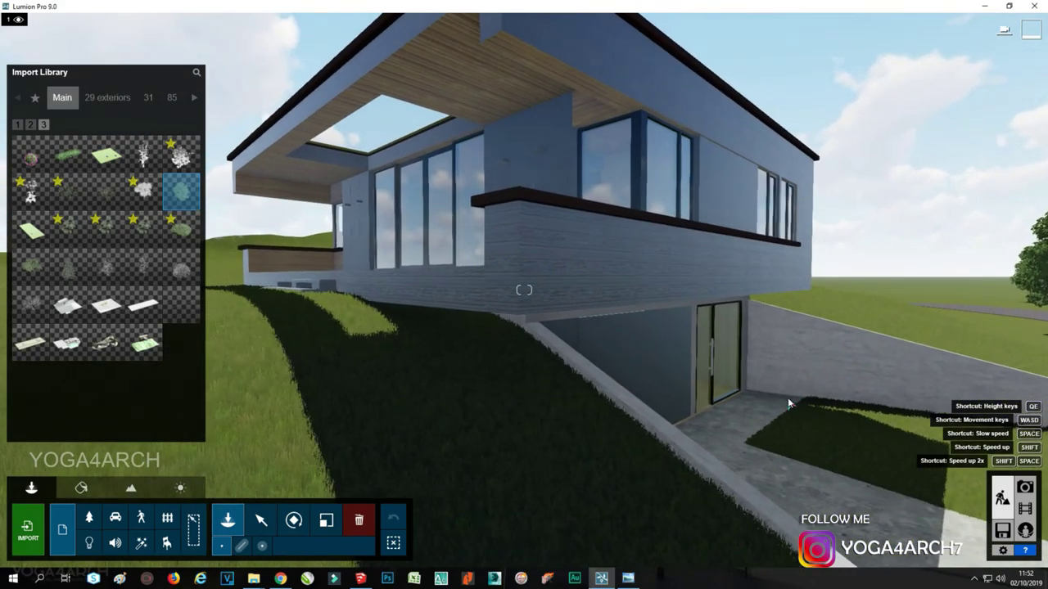
right_drag(788, 397, 372, 327)
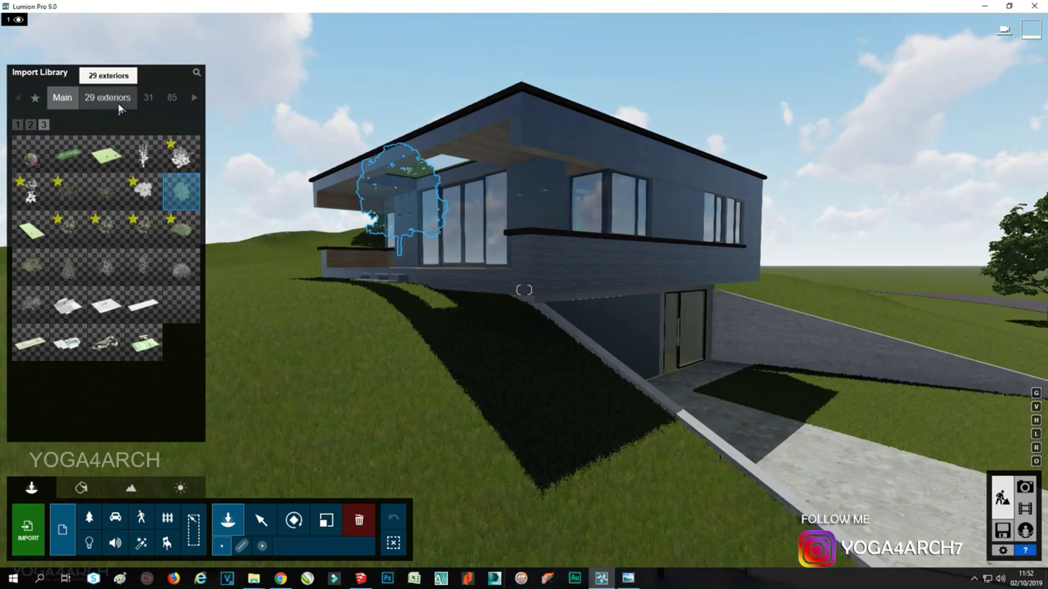
Show the imported plant collection 85
click(148, 98)
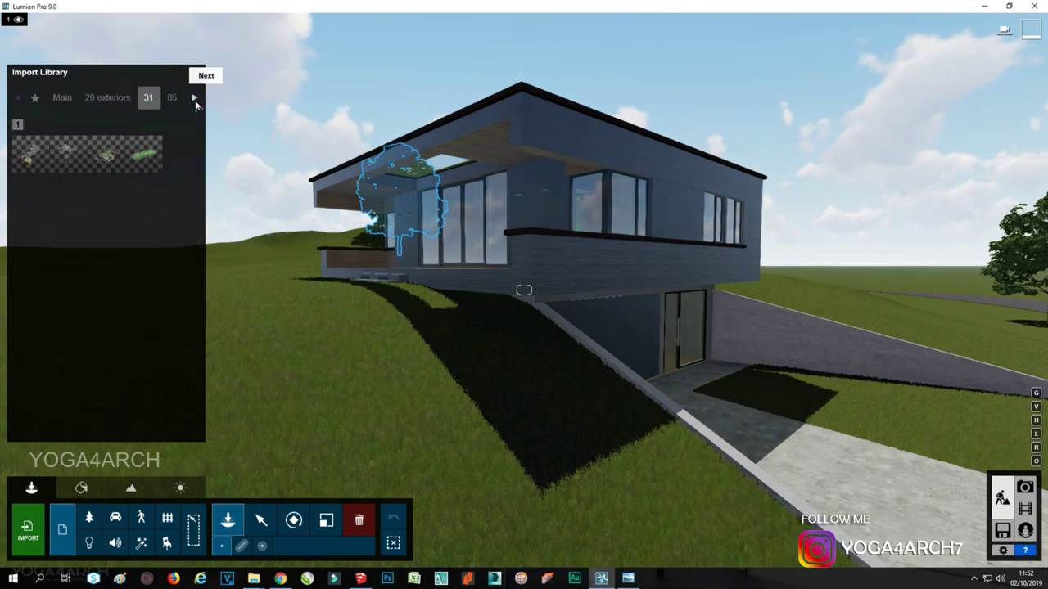
click(194, 100)
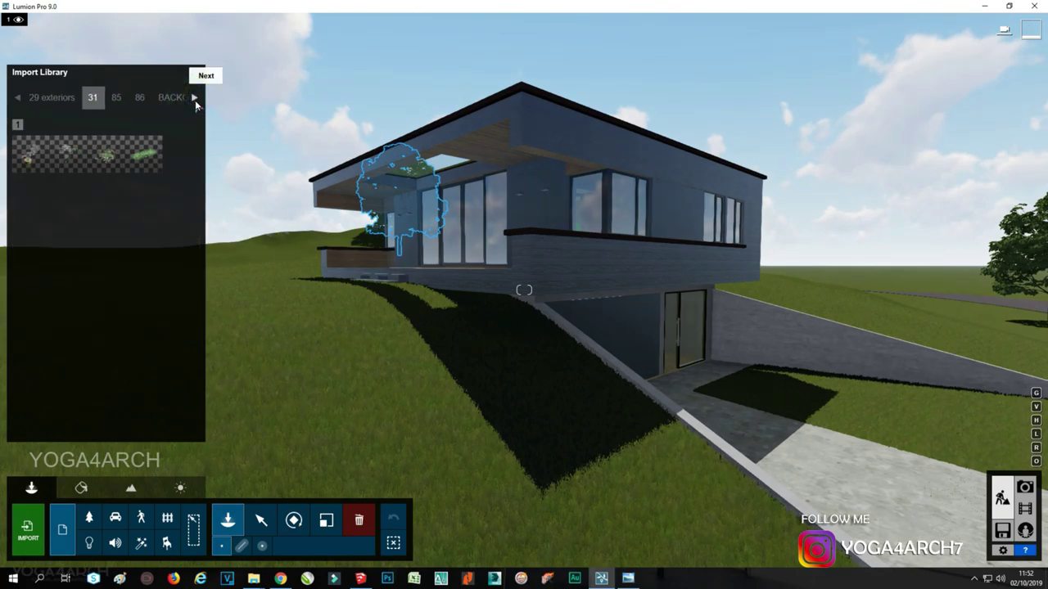
click(121, 105)
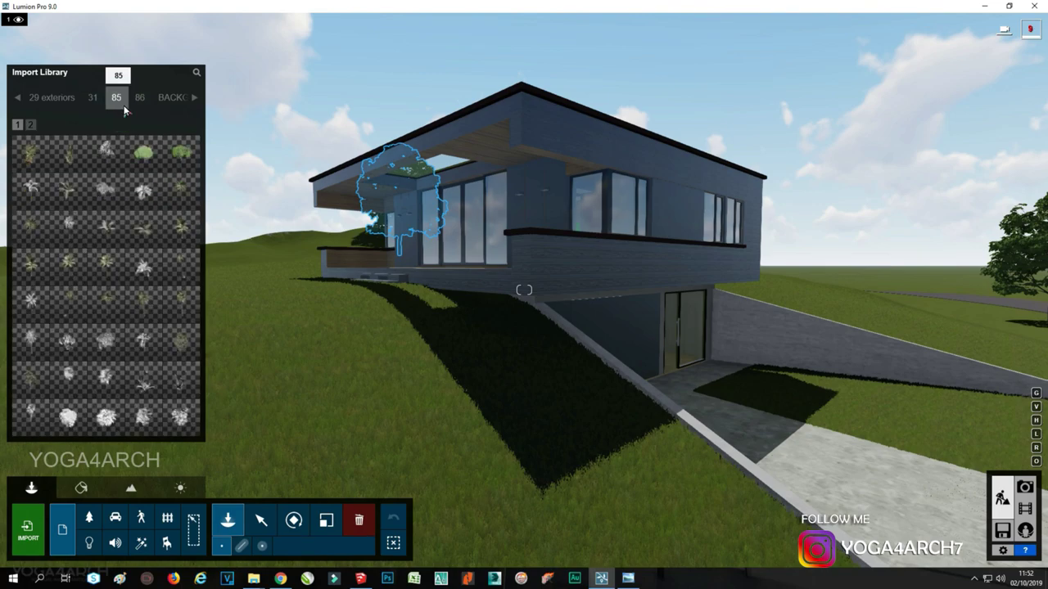
mouse_move(69, 416)
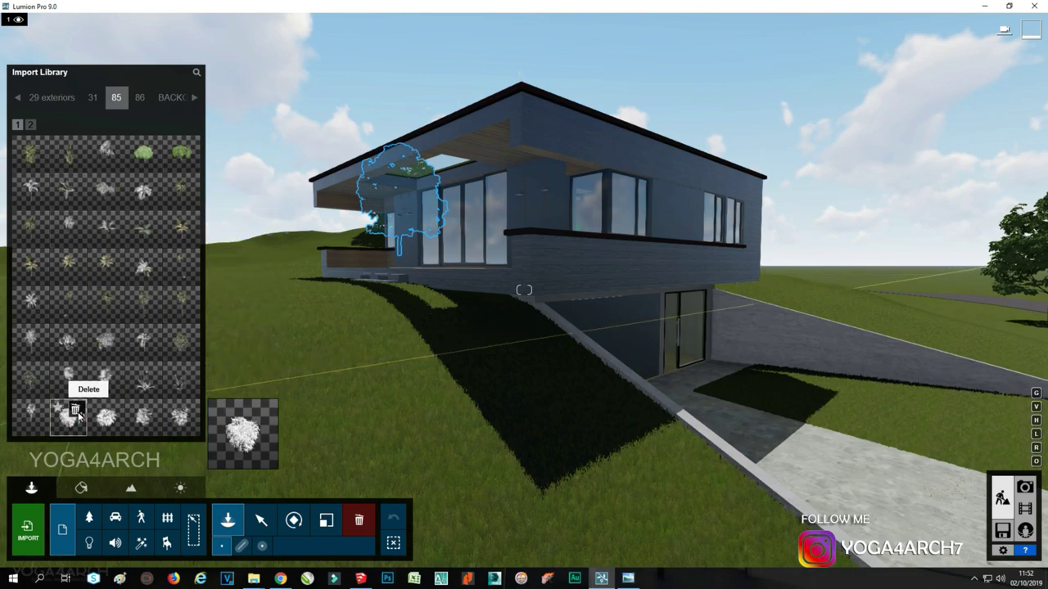
Place exotic 13 plants by the lower entrance, beside the walkway and on the upper lawn
click(176, 420)
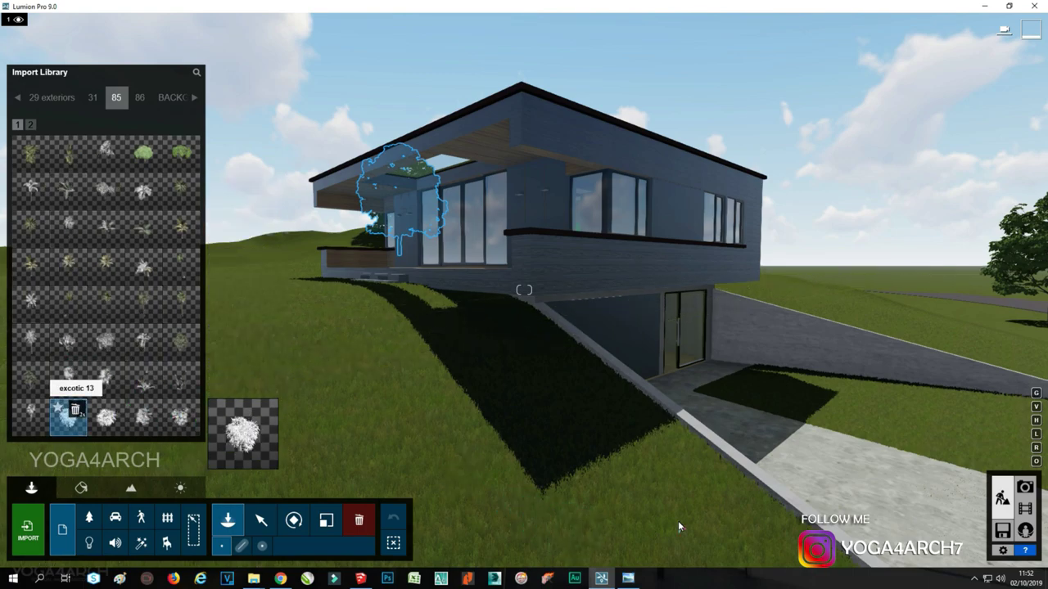
click(737, 426)
scroll(752, 405, up, 3)
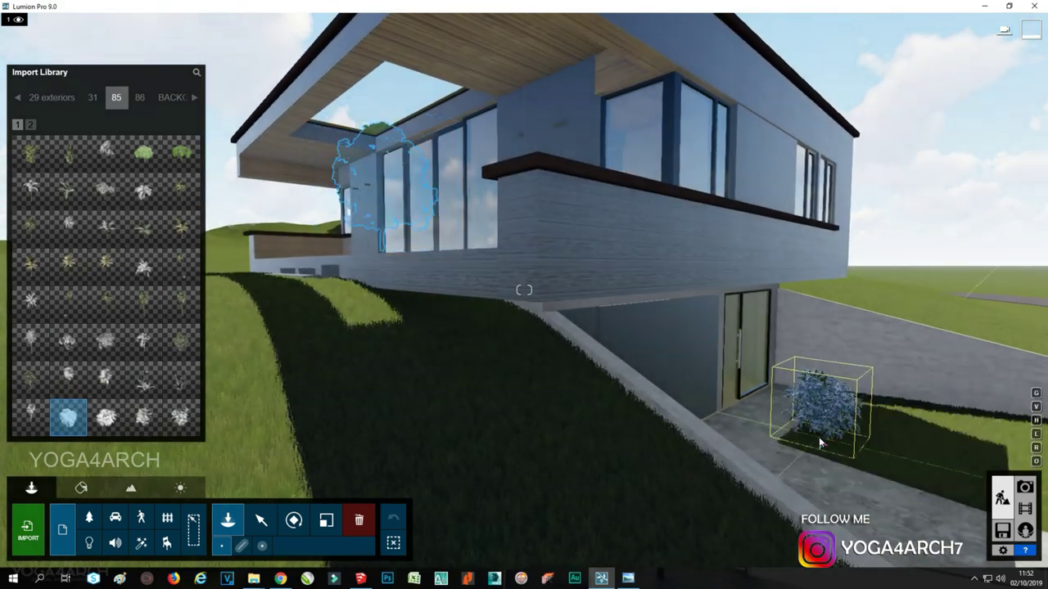
scroll(570, 428, down, 5)
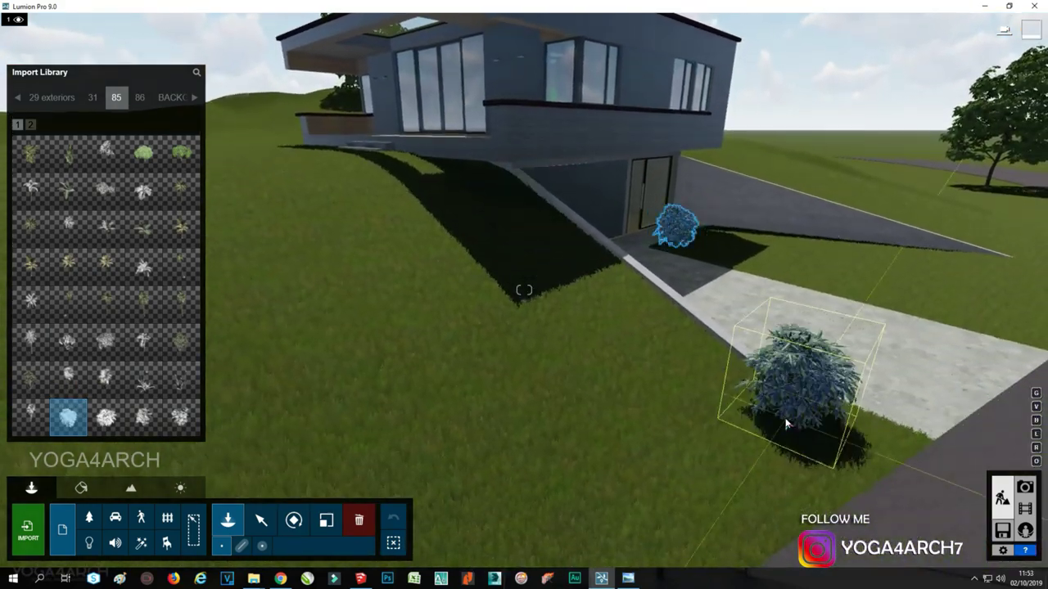
scroll(786, 406, down, 3)
click(706, 373)
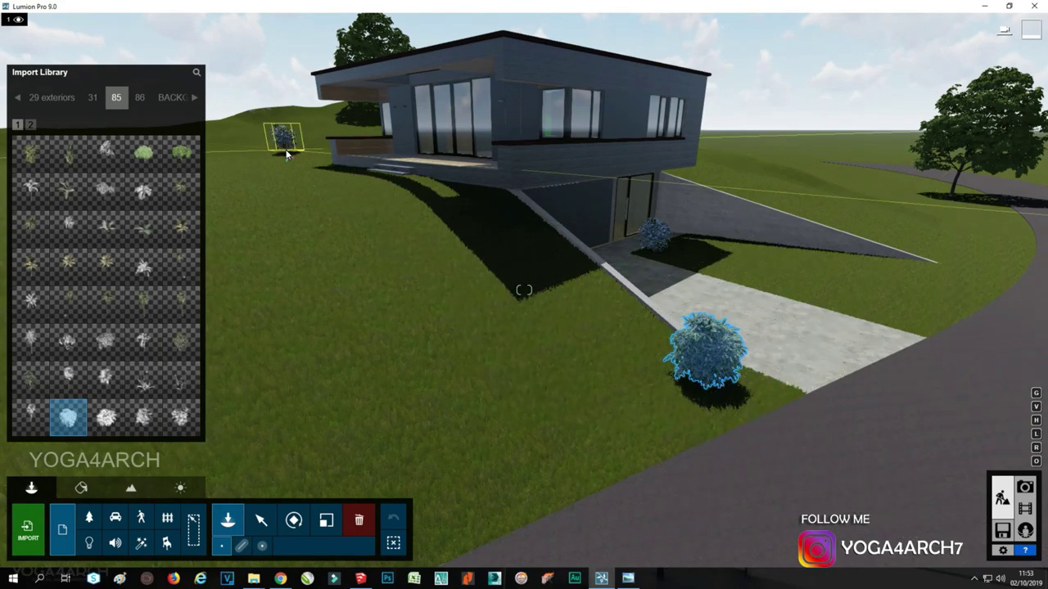
click(286, 154)
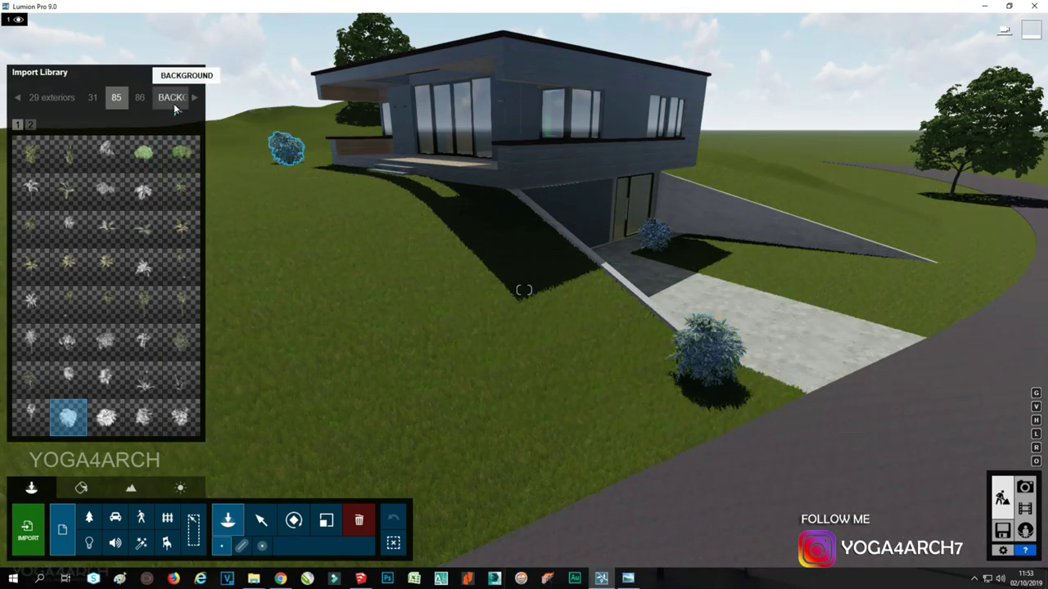
Browse past the 86 and Background imported collections to reach HD TREE
click(140, 96)
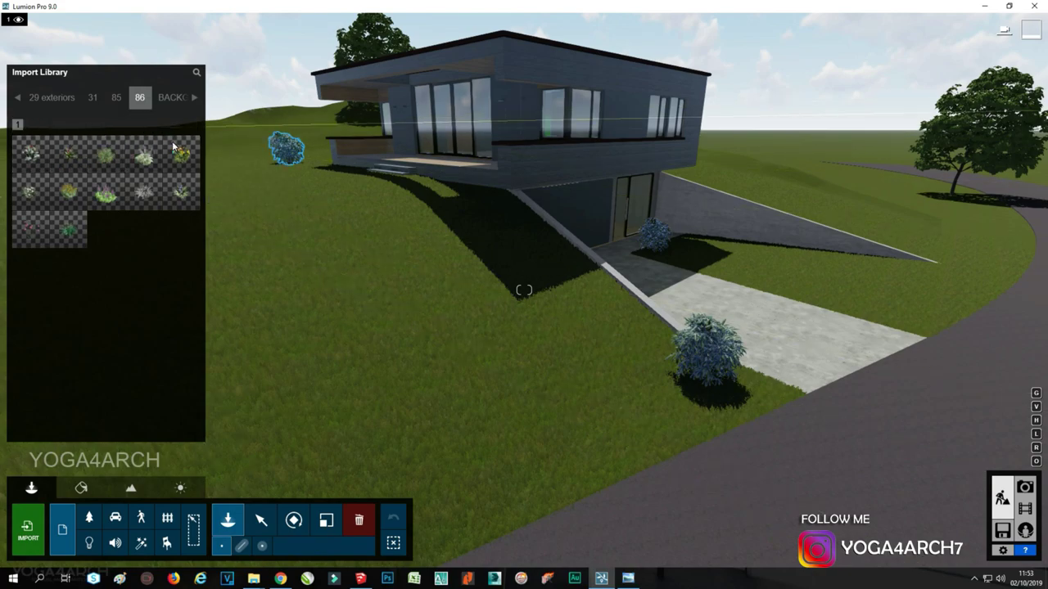
click(182, 194)
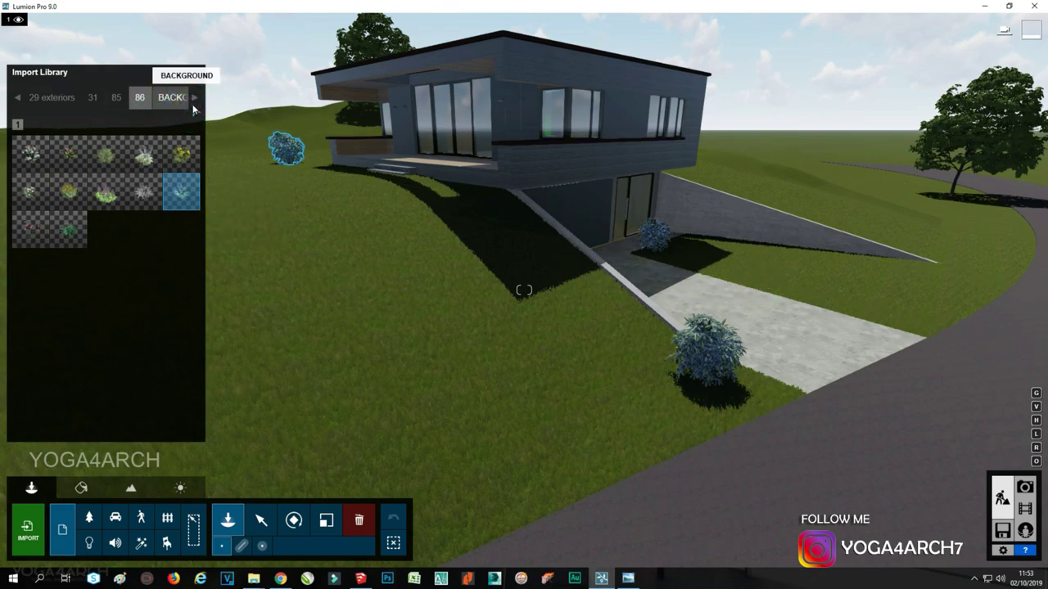
click(172, 97)
click(194, 98)
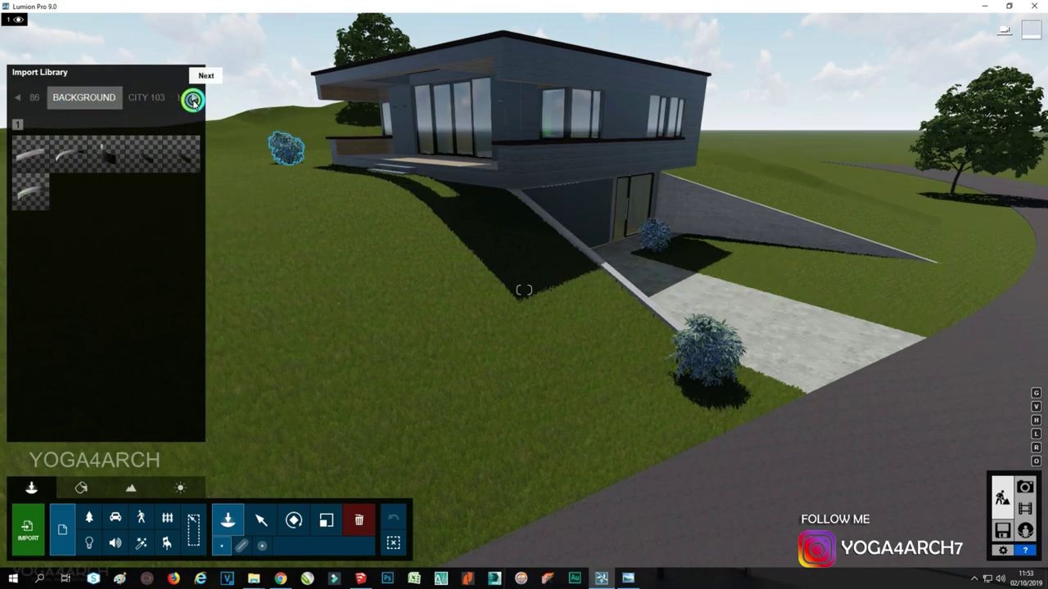
click(195, 98)
click(195, 98)
click(117, 98)
Place hd tree 4 behind the house on the right and a large tree on the left lawn
click(97, 96)
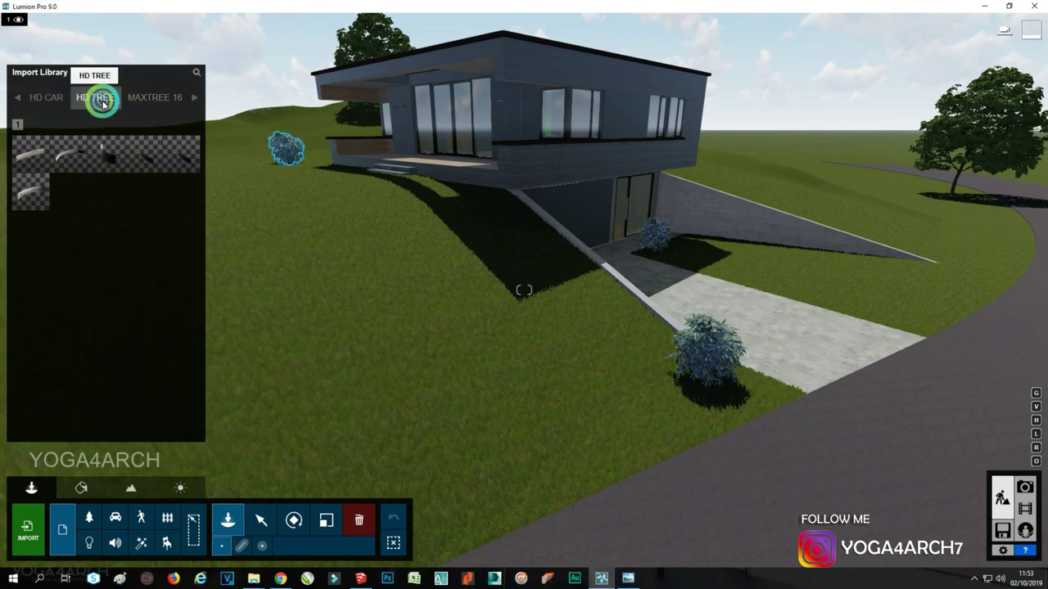
click(43, 168)
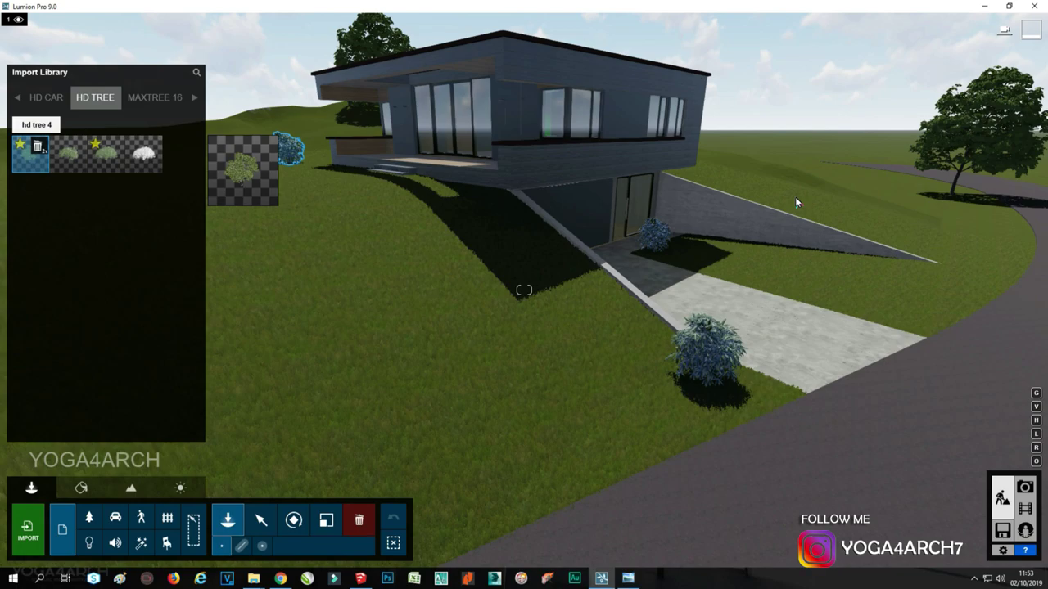
mouse_move(795, 196)
mouse_down()
mouse_move(750, 156)
mouse_move(713, 152)
mouse_up()
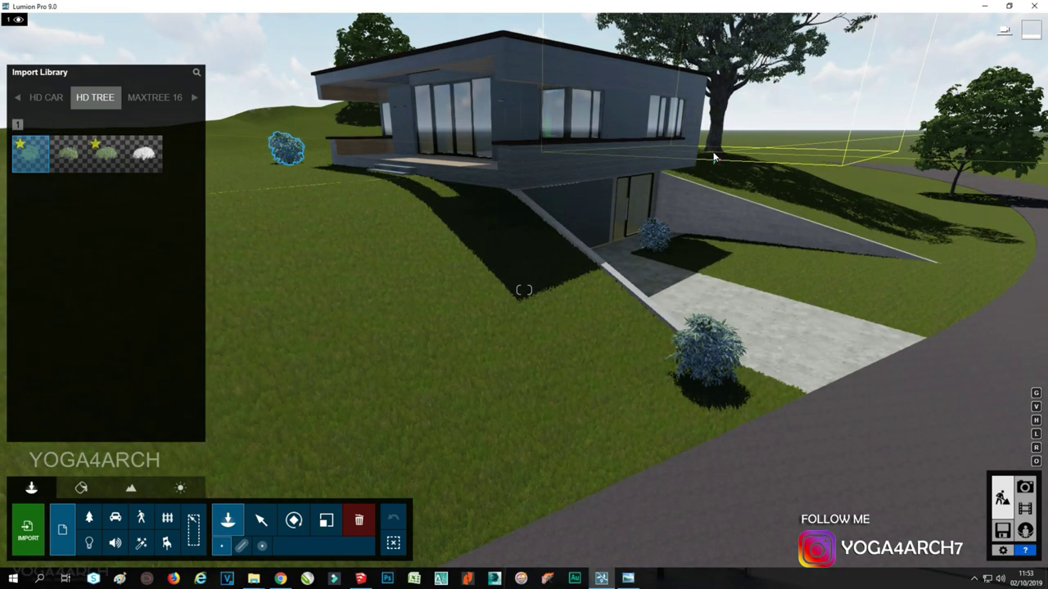
drag(358, 230, 123, 195)
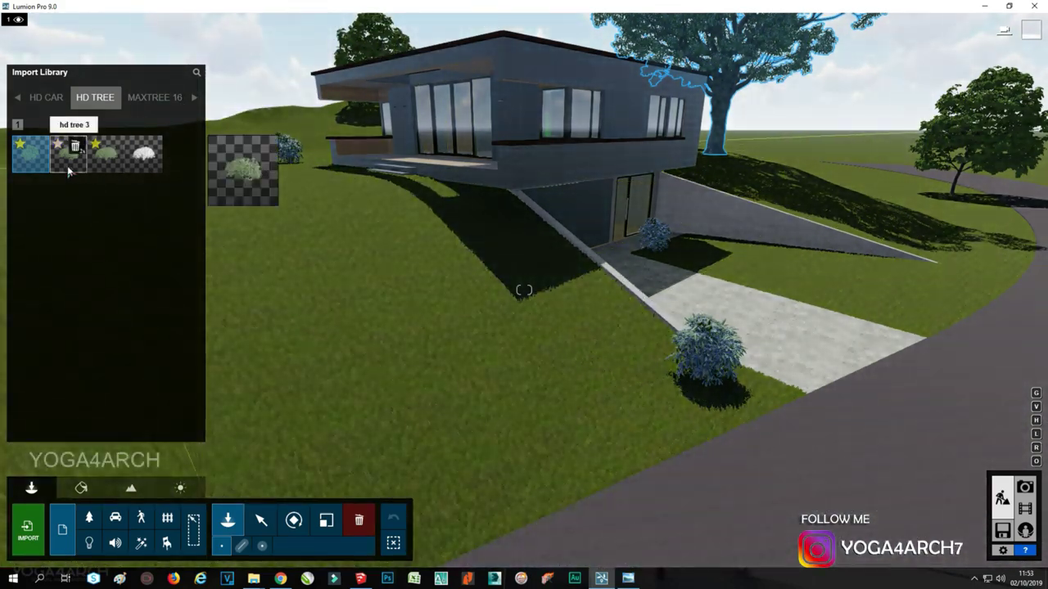
click(75, 160)
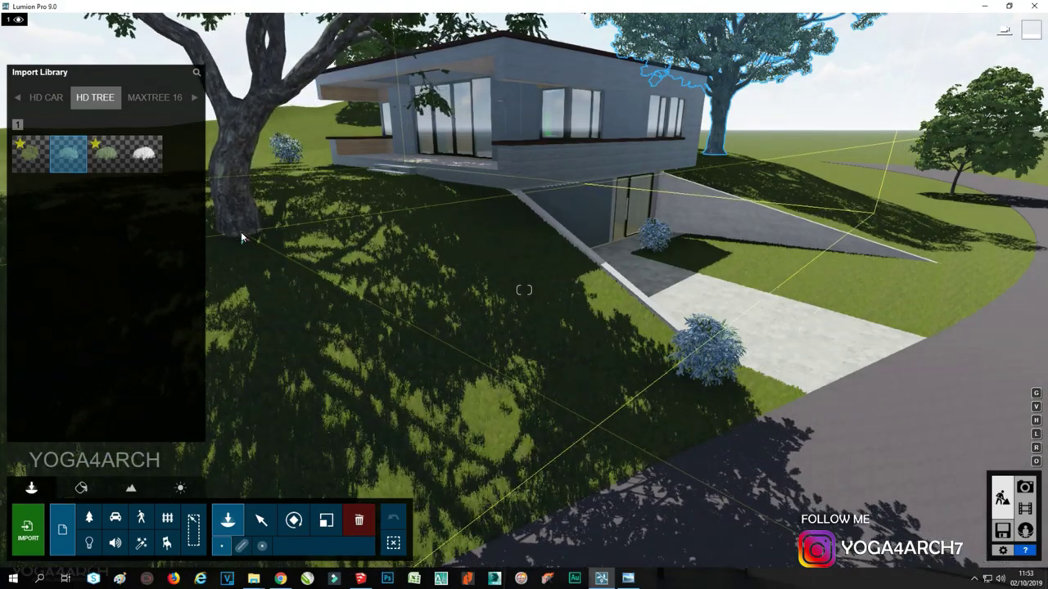
middle_drag(237, 236, 324, 235)
scroll(270, 241, down, 3)
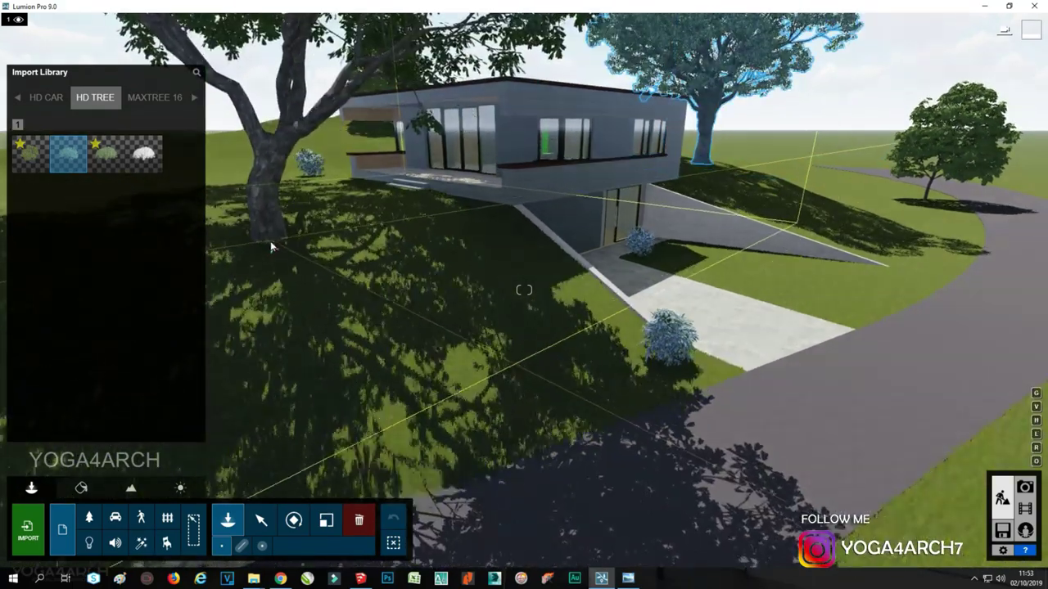
scroll(293, 236, up, 3)
Shrink the left foreground tree and move a tree beside the road on the right
click(324, 521)
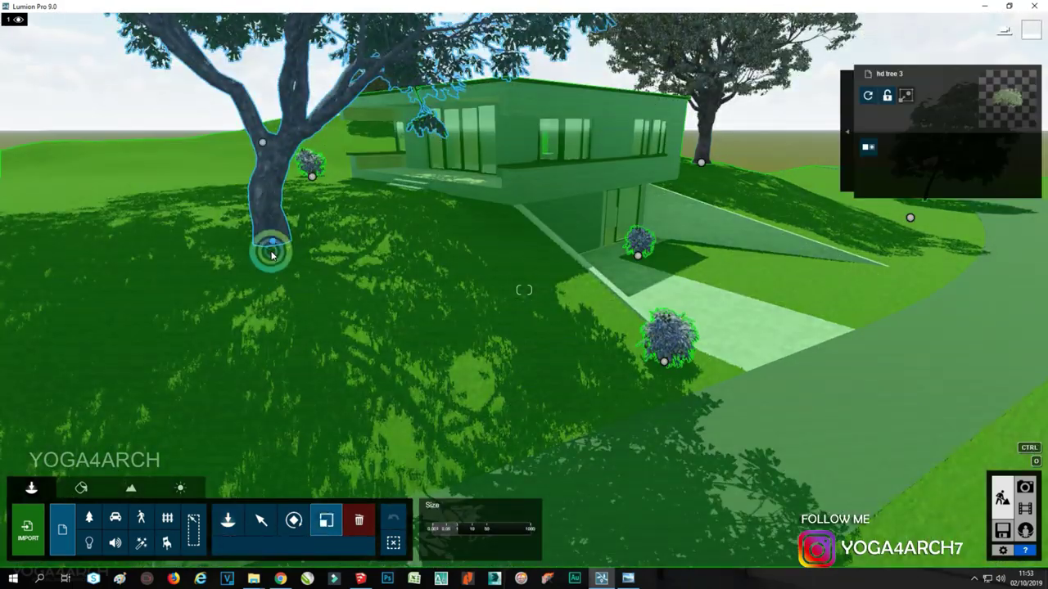
drag(269, 243, 280, 259)
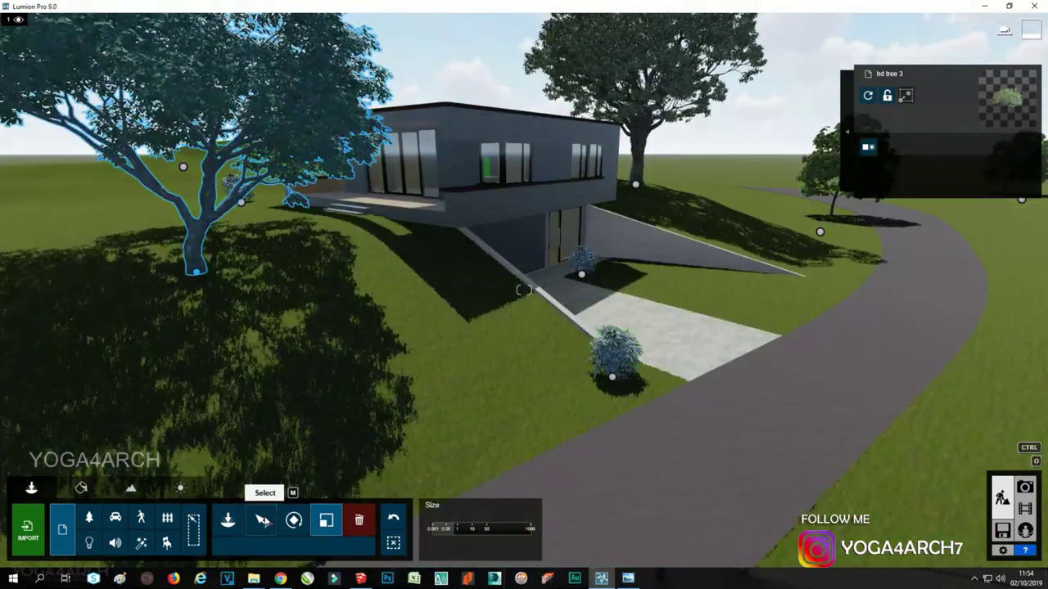
click(292, 520)
click(254, 546)
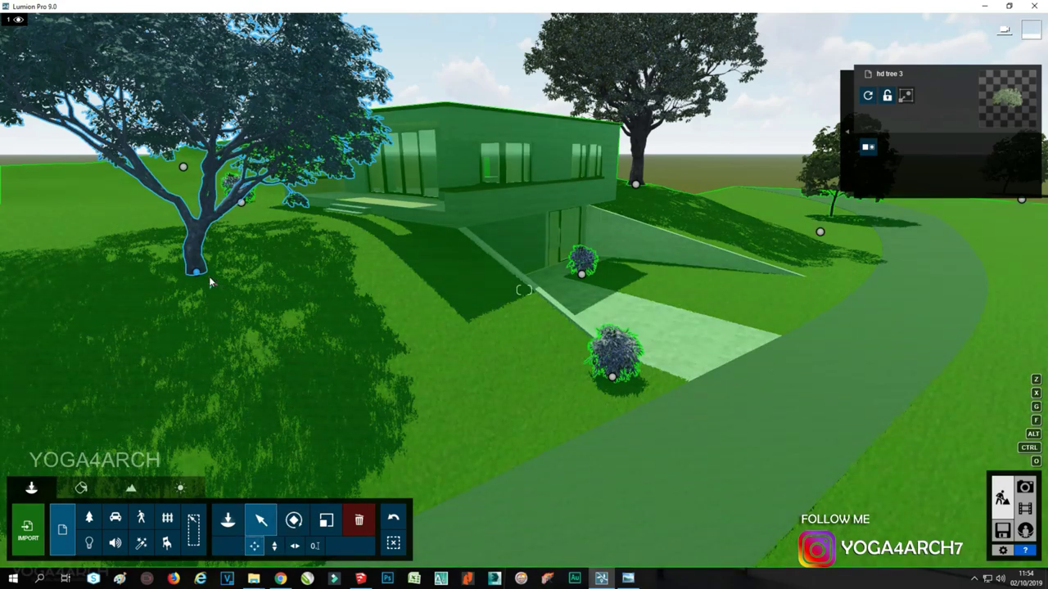
drag(125, 203, 973, 242)
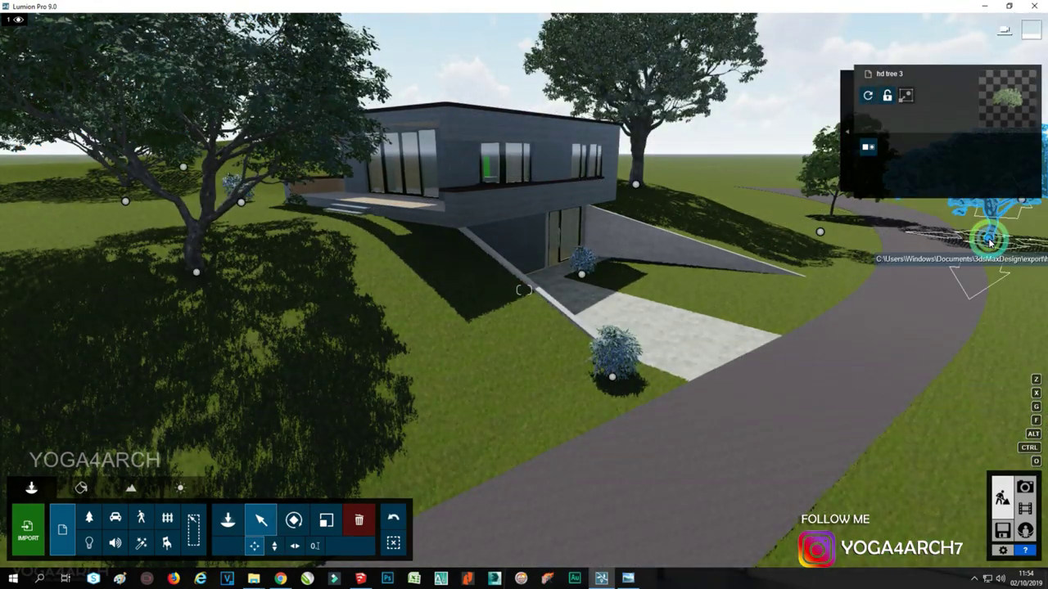
mouse_move(983, 238)
mouse_down()
mouse_move(759, 218)
mouse_move(674, 191)
mouse_up()
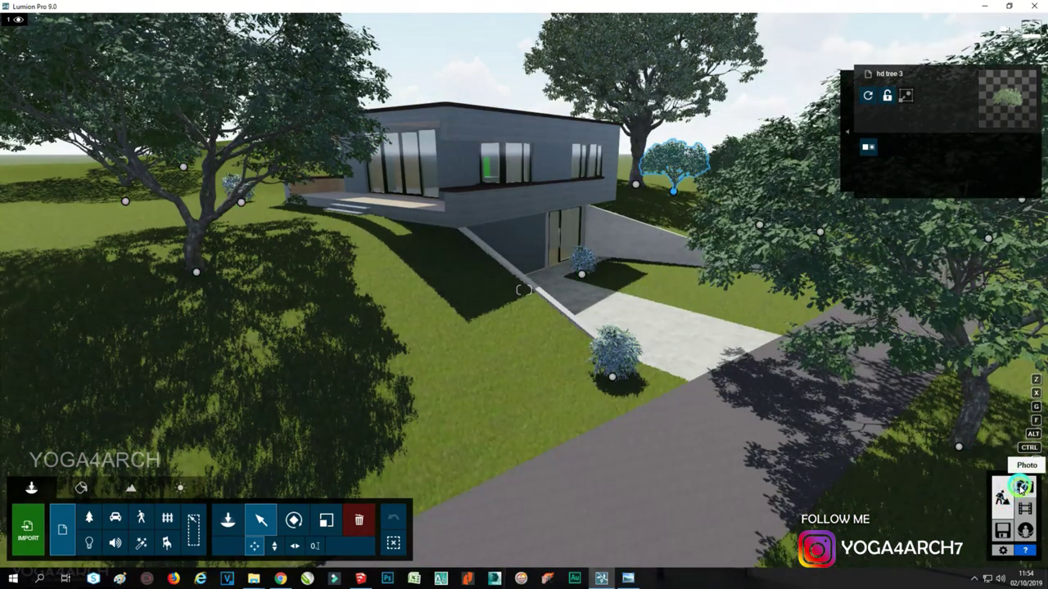
click(1021, 486)
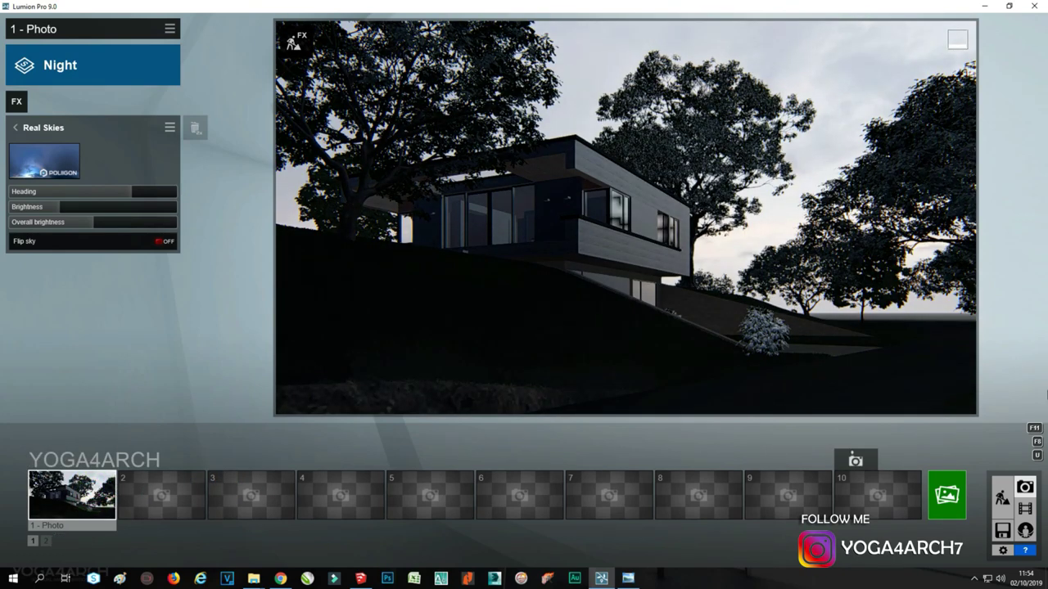
Place three MAXTREE 16 trees near the road on the right
click(1002, 497)
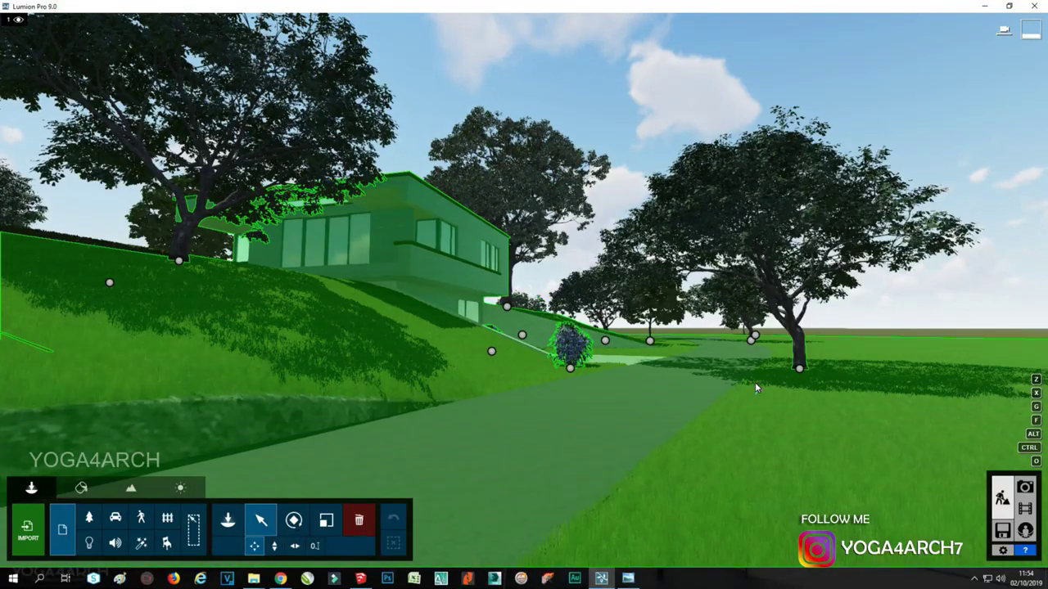
click(807, 346)
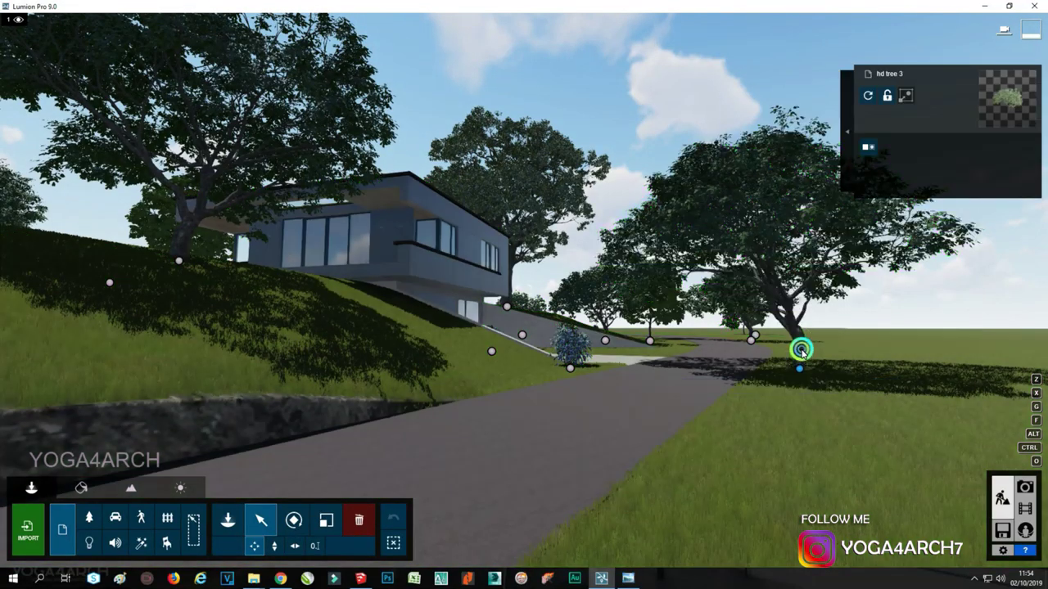
click(62, 530)
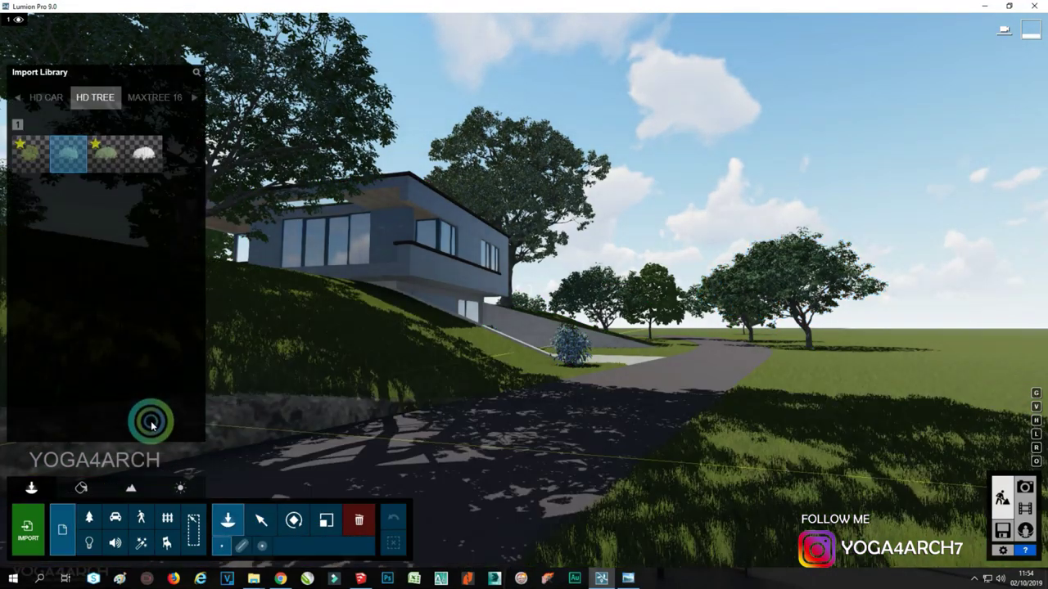
click(148, 104)
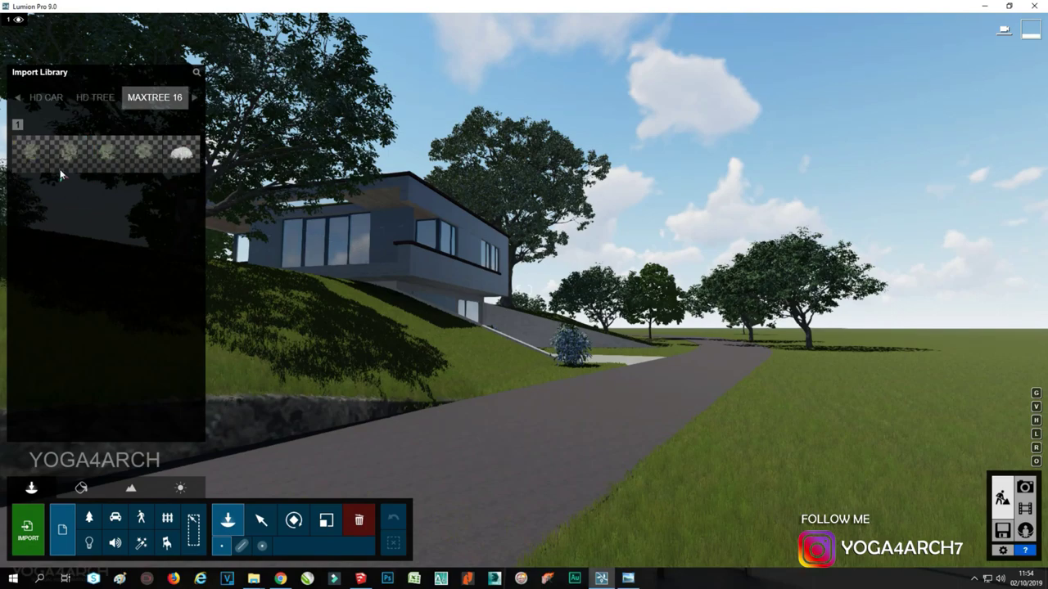
click(68, 154)
click(576, 350)
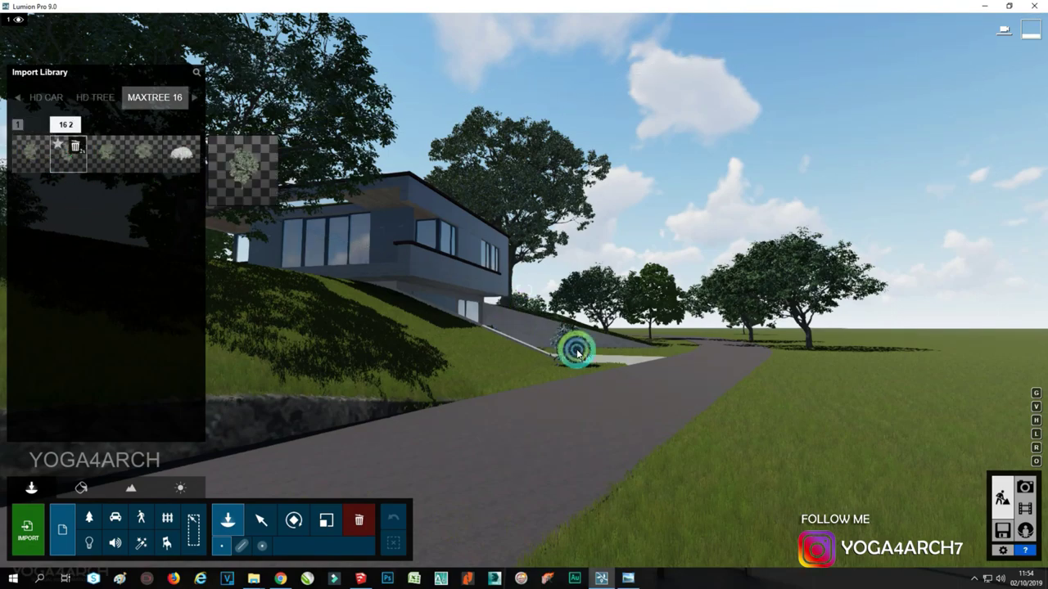
click(725, 421)
click(791, 432)
click(682, 332)
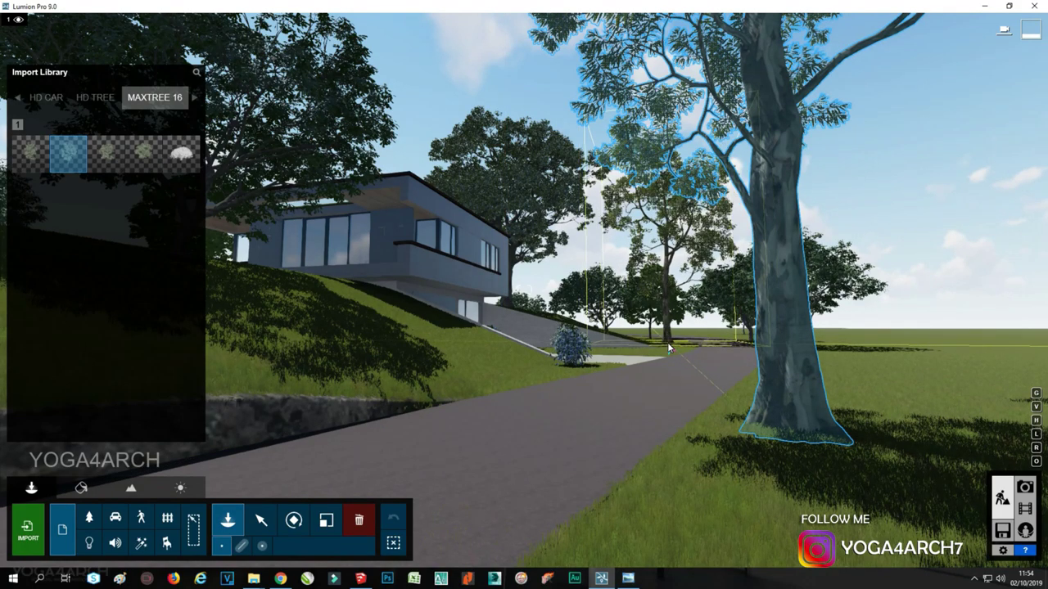
Add more MAXTREE 16 trees on the hillside behind the house, rotating one, and show the Night photo
click(779, 304)
mouse_move(779, 304)
right_down()
mouse_move(714, 242)
mouse_move(756, 292)
right_up()
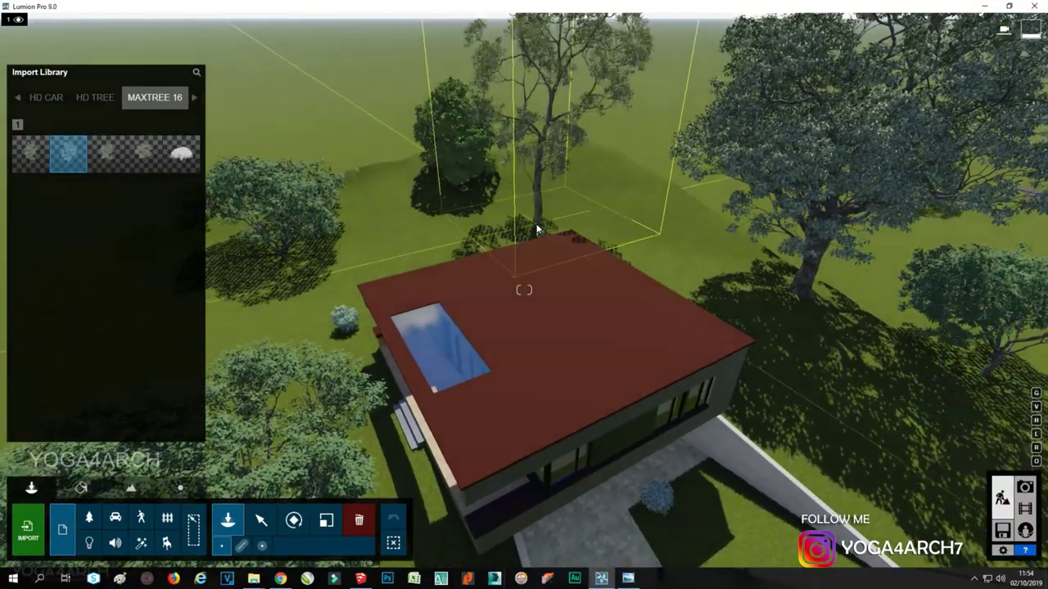
click(594, 222)
click(612, 206)
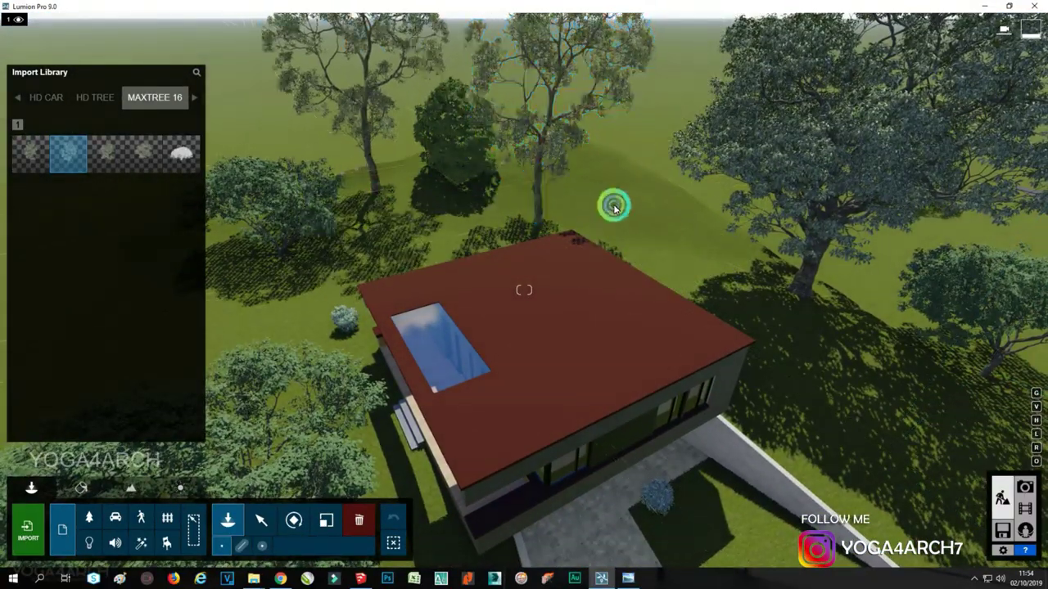
click(697, 188)
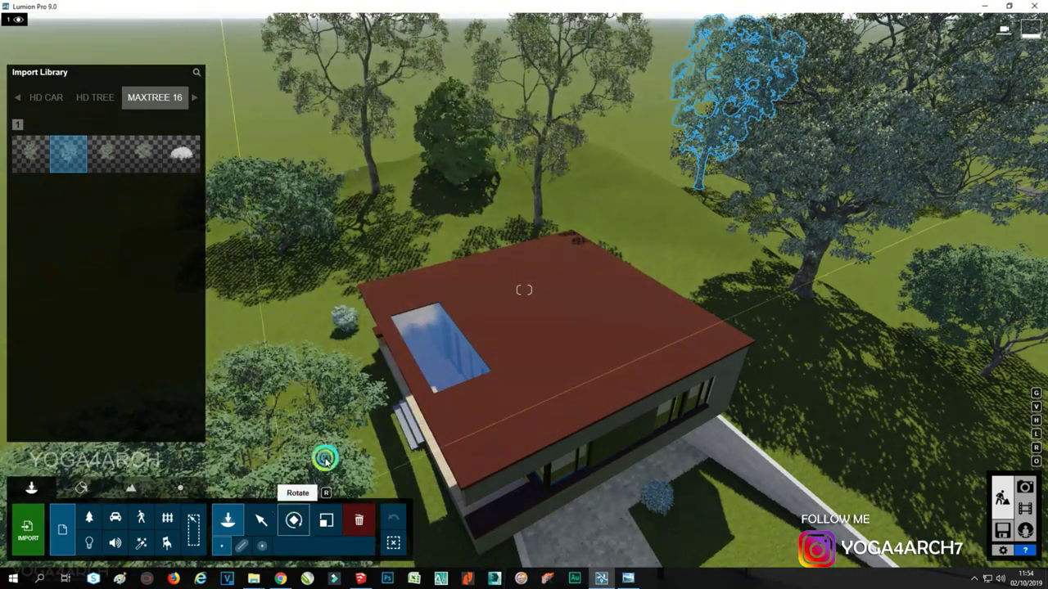
click(293, 520)
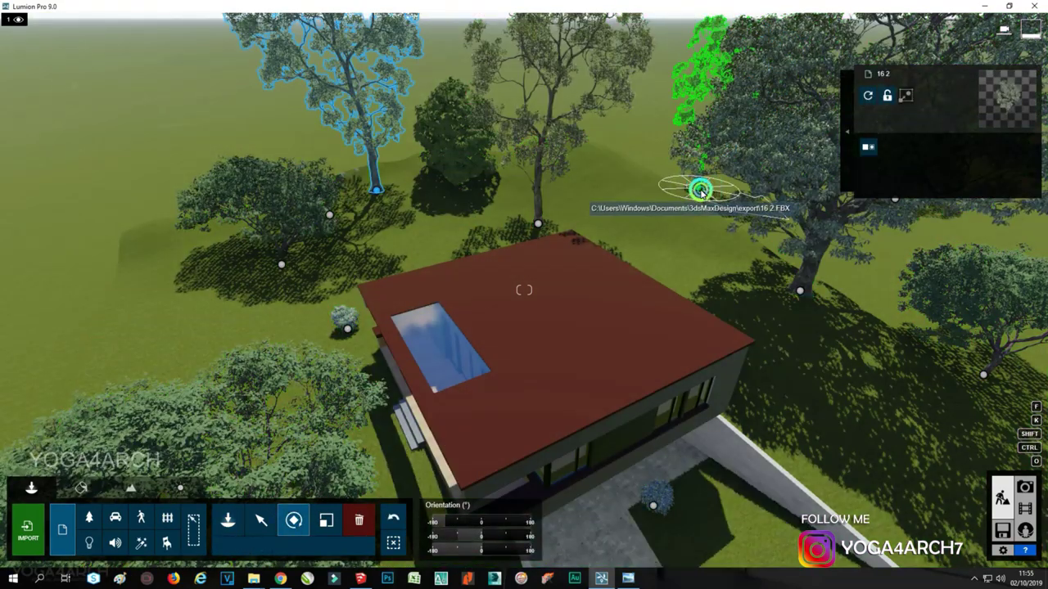
drag(799, 293, 744, 281)
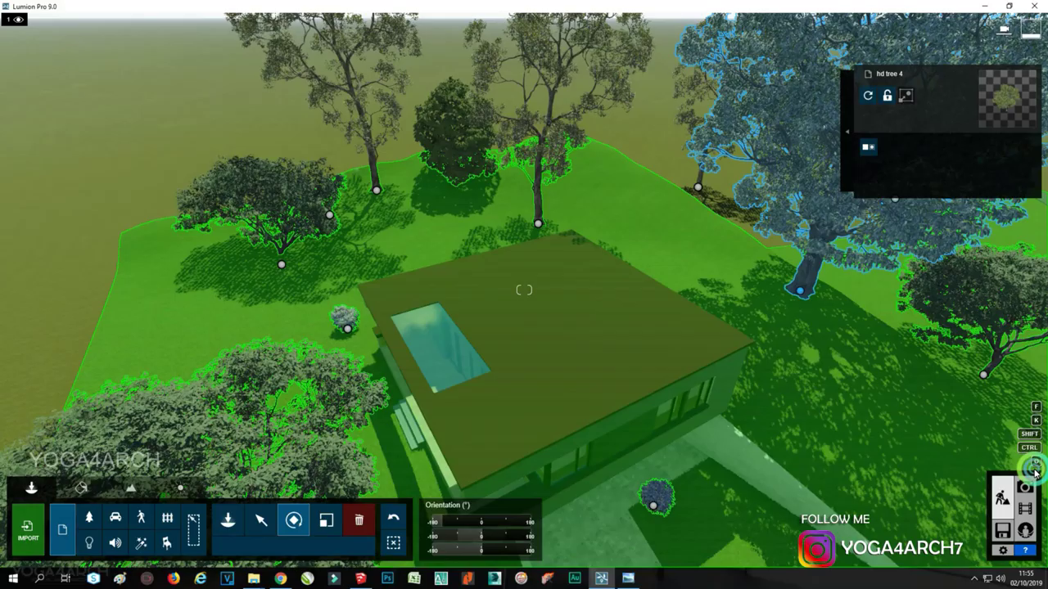
click(1033, 472)
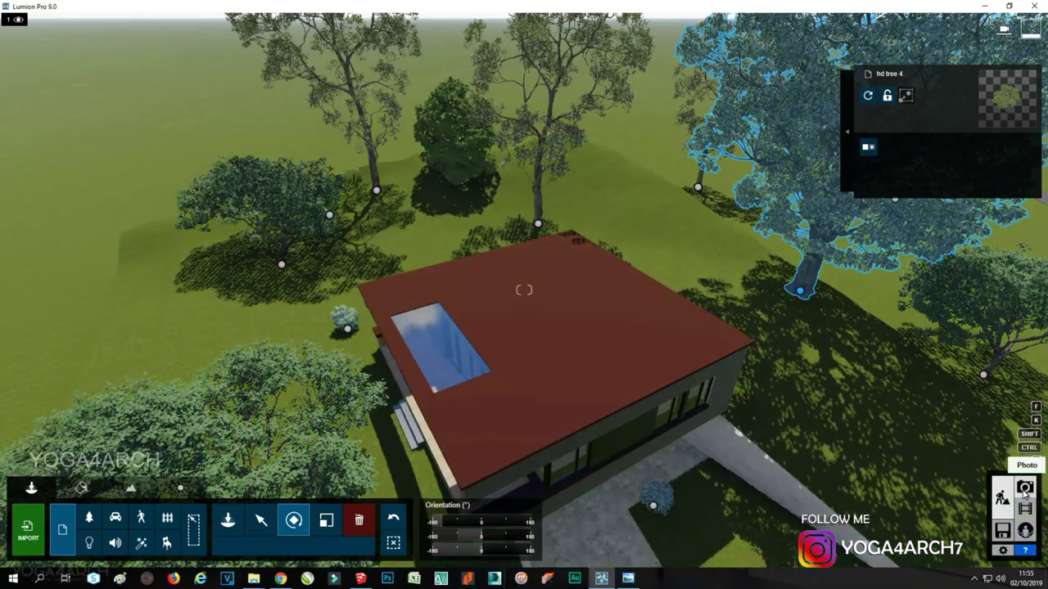
click(80, 499)
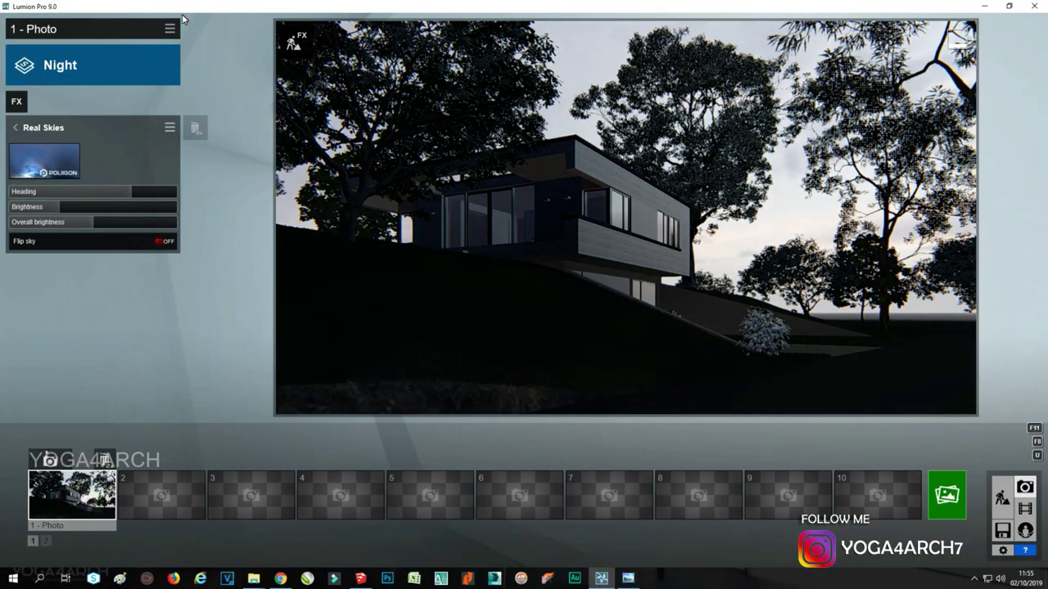
Add a Camera Exposure effect to the Night photo and set it to 0.7
click(18, 100)
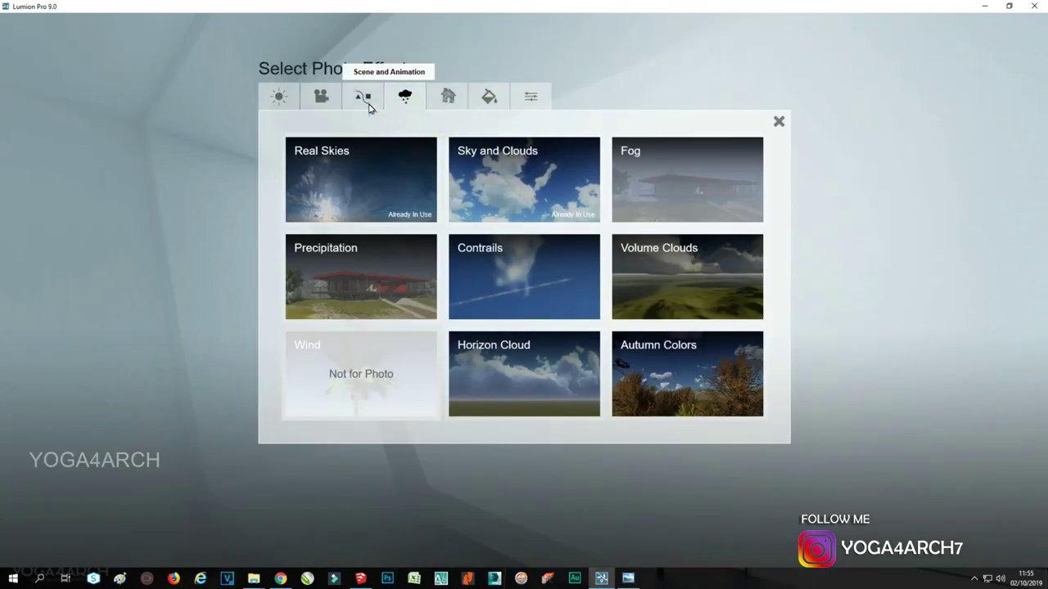
click(327, 102)
click(524, 179)
mouse_move(99, 156)
mouse_down()
mouse_move(138, 158)
mouse_move(125, 151)
mouse_up()
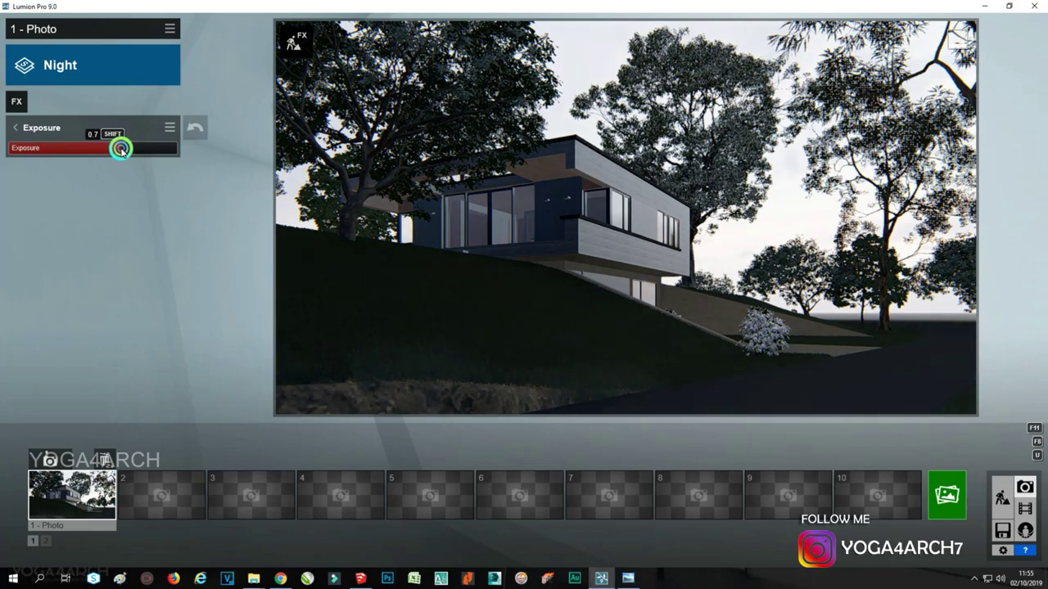
drag(121, 150, 114, 148)
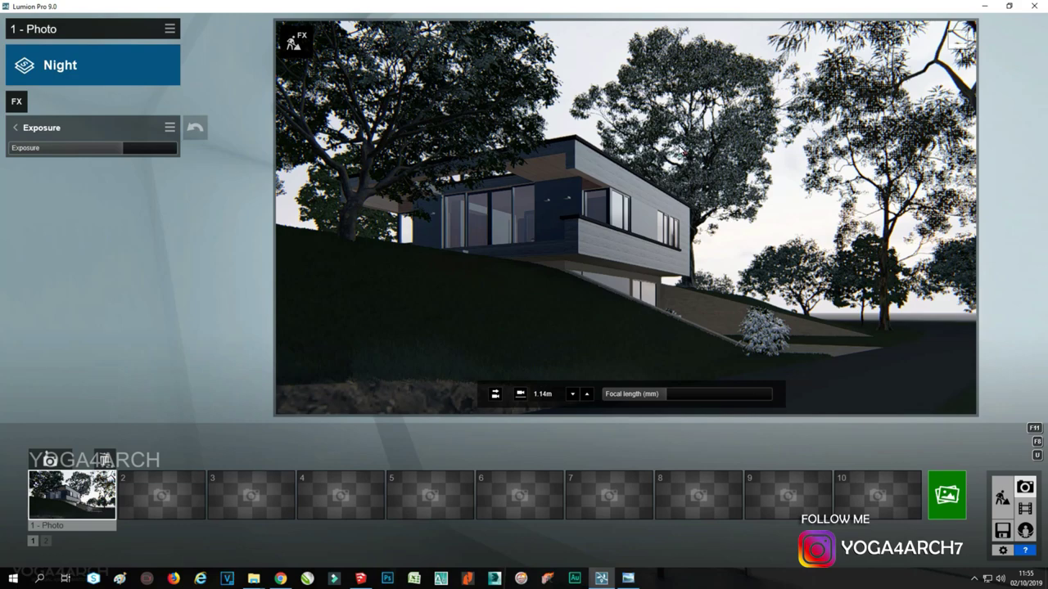
Move hd tree 4 behind the house closer and lower, and shift the left tree further left
click(1002, 497)
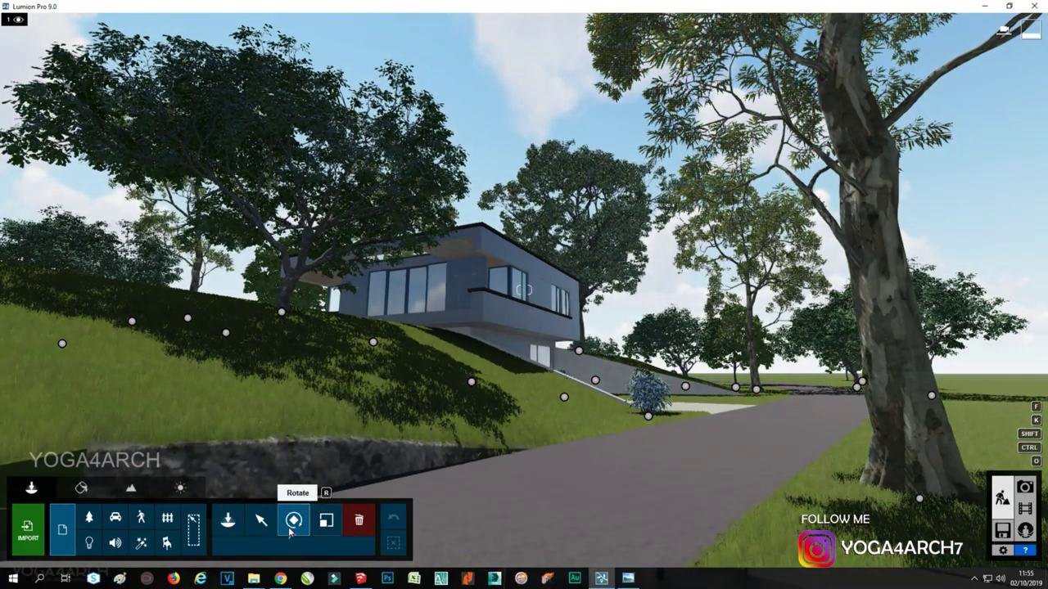
click(261, 520)
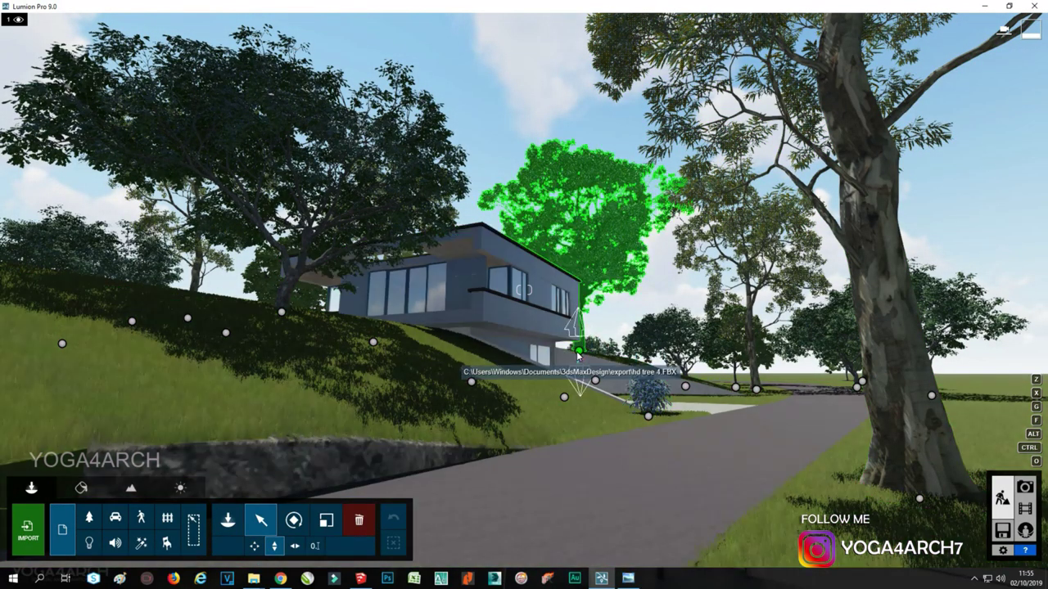
click(579, 352)
mouse_move(579, 385)
mouse_down()
mouse_move(631, 562)
mouse_move(642, 480)
mouse_move(620, 451)
mouse_up()
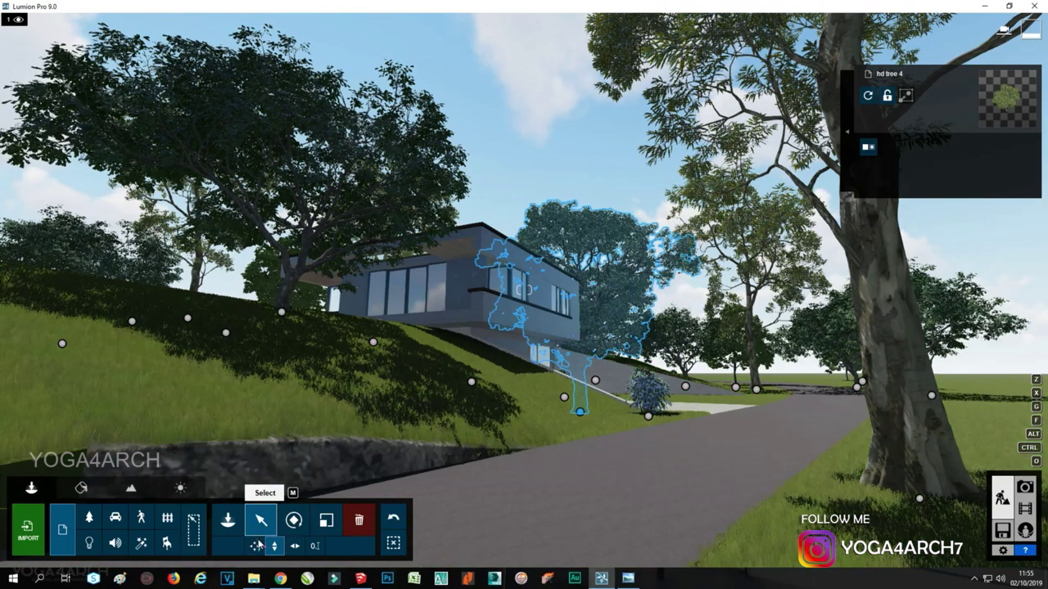
click(254, 546)
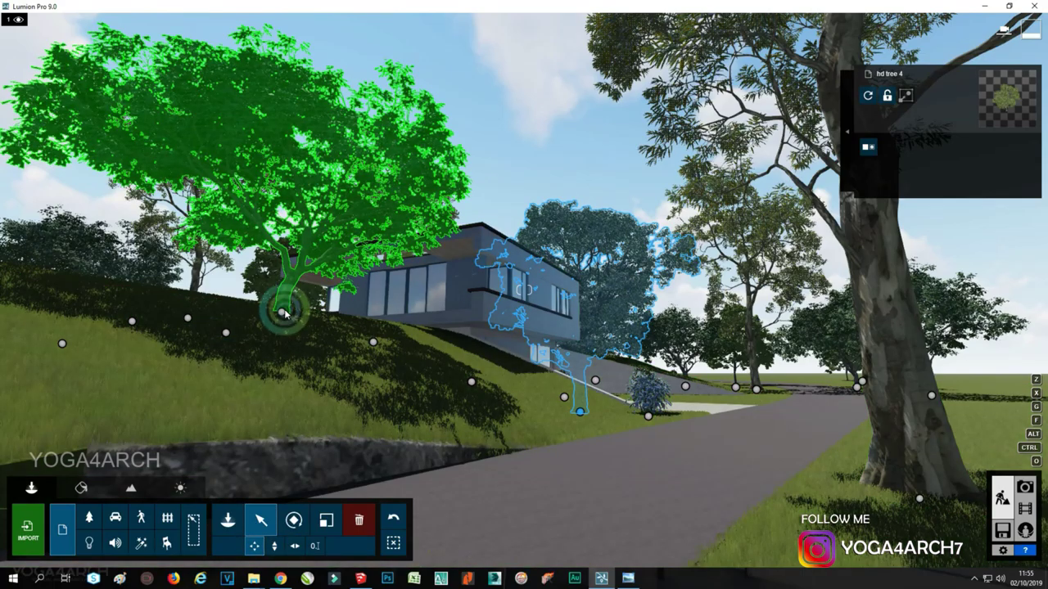
drag(284, 309, 200, 304)
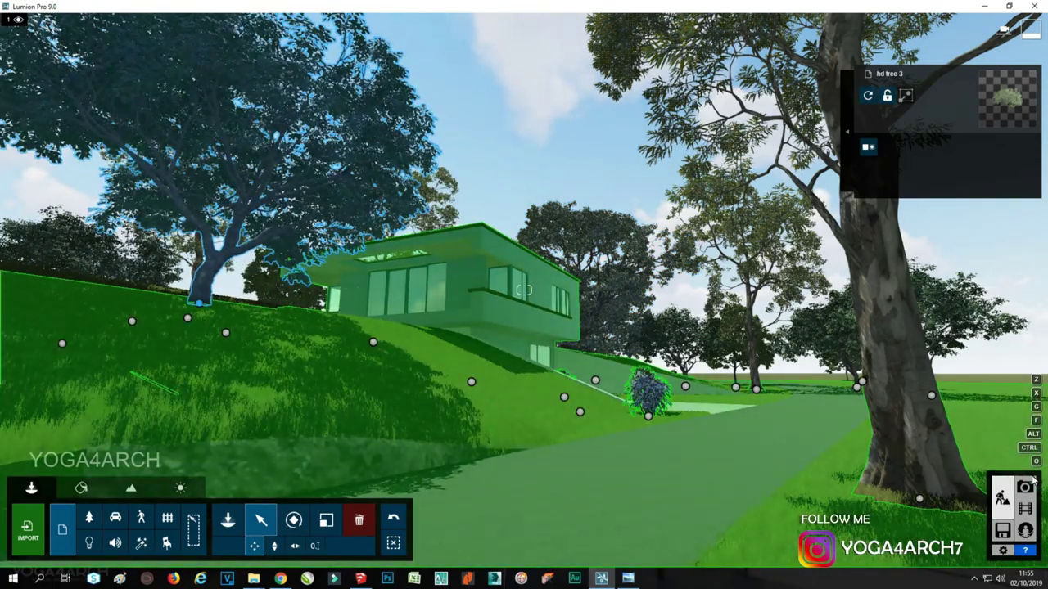
click(1024, 487)
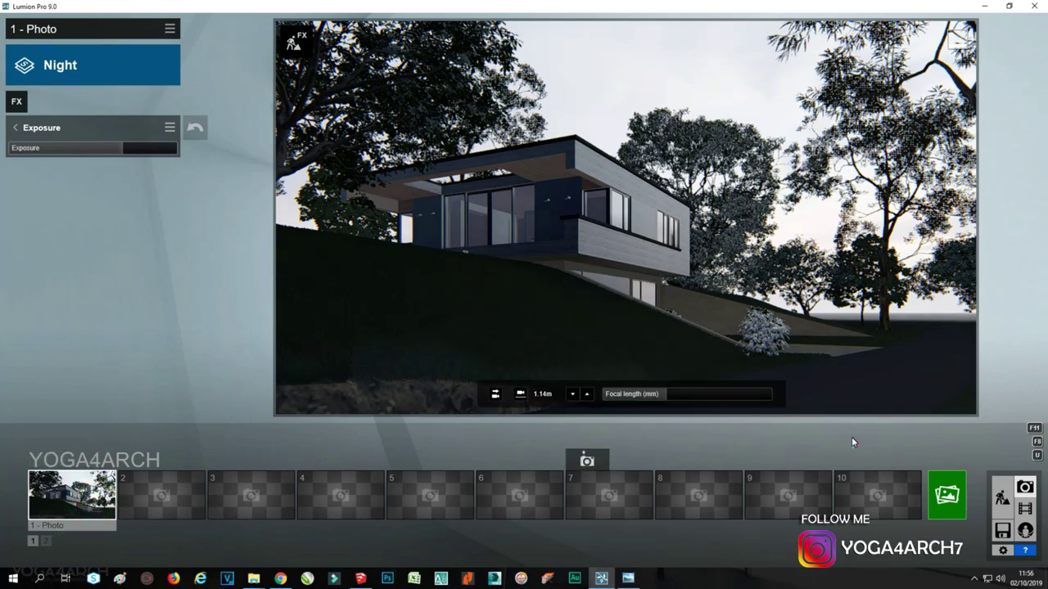
Render photo 1 at Print 3840x2160 JPG, overwriting image 2 in the box 17 folder
click(947, 495)
click(496, 434)
double_click(307, 119)
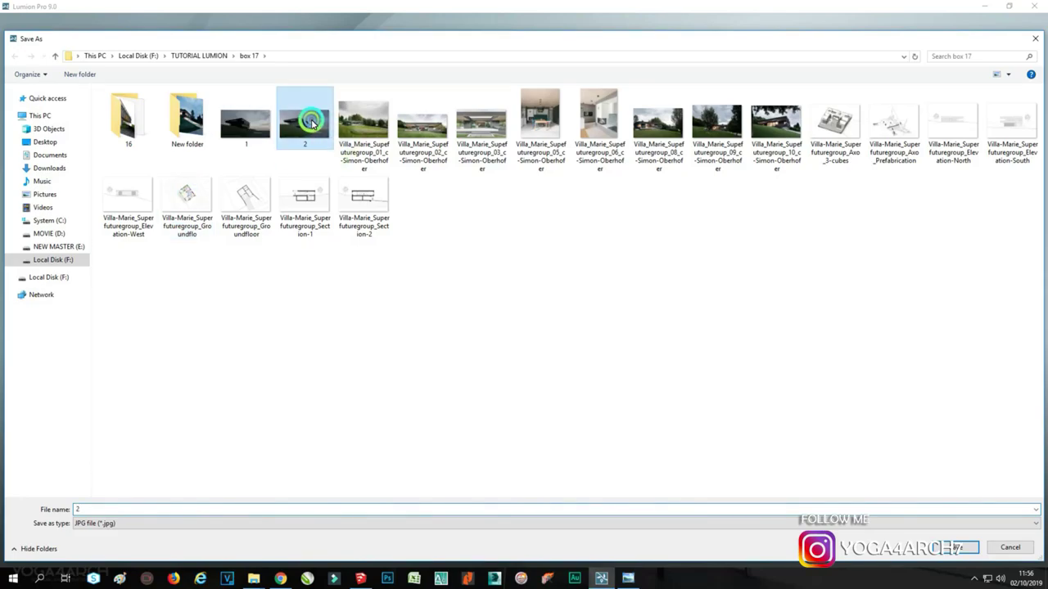
click(543, 328)
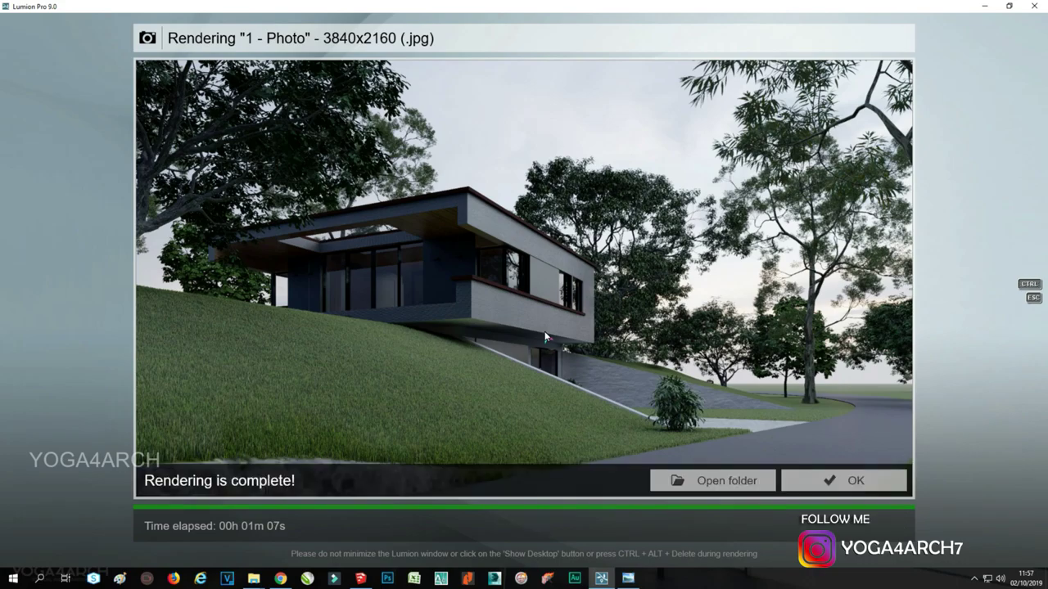
Check the real-house reference photo, minimize it, and dismiss Lumion's finished-render window
click(631, 580)
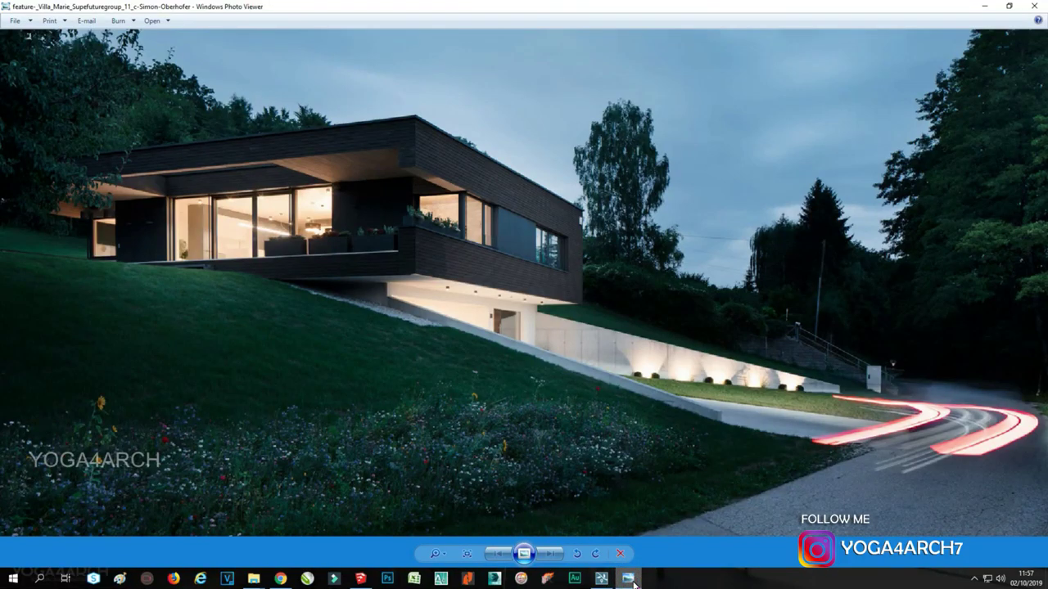
click(631, 579)
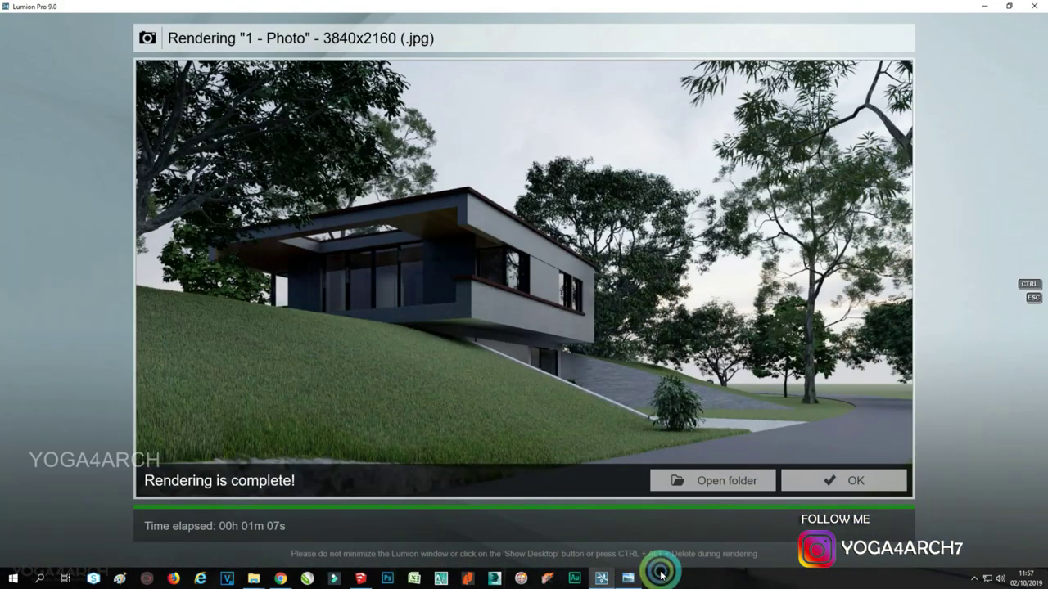
click(864, 490)
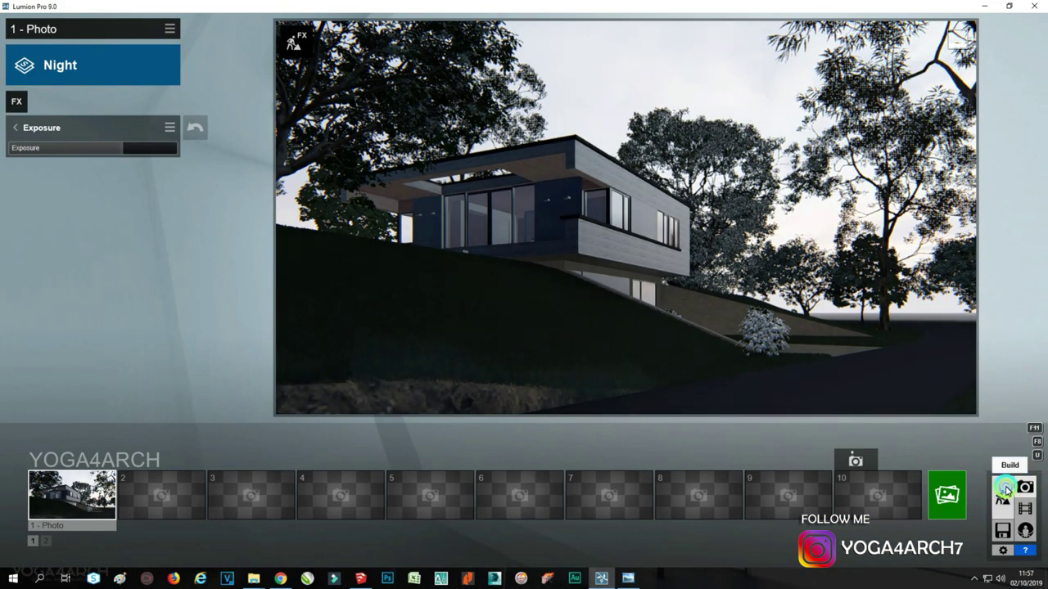
Raise Photo 1's camera to about 1.65 m, tilt to reframe the house, and store it
click(1011, 473)
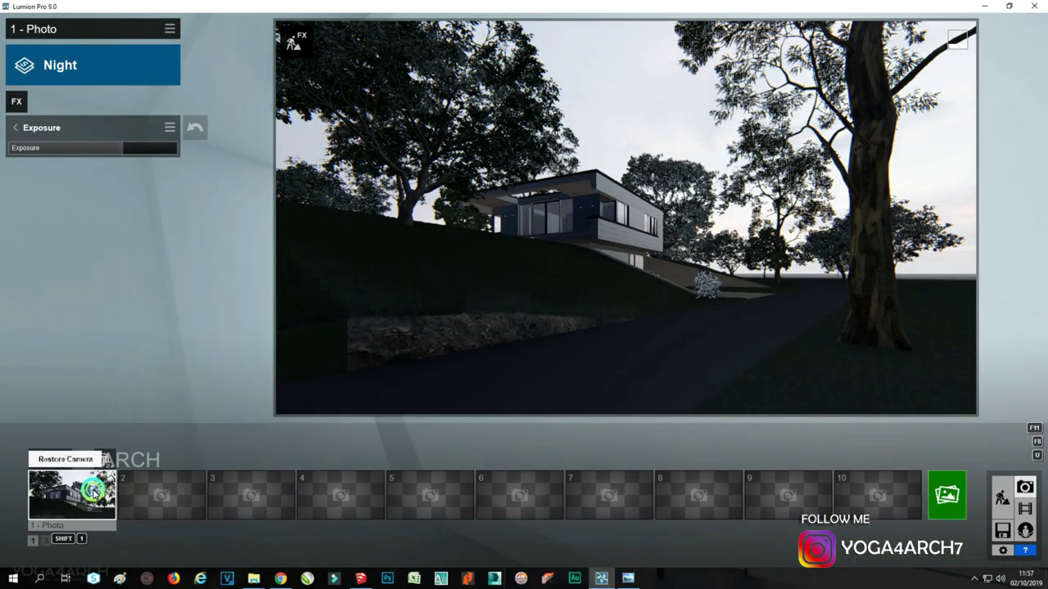
click(92, 491)
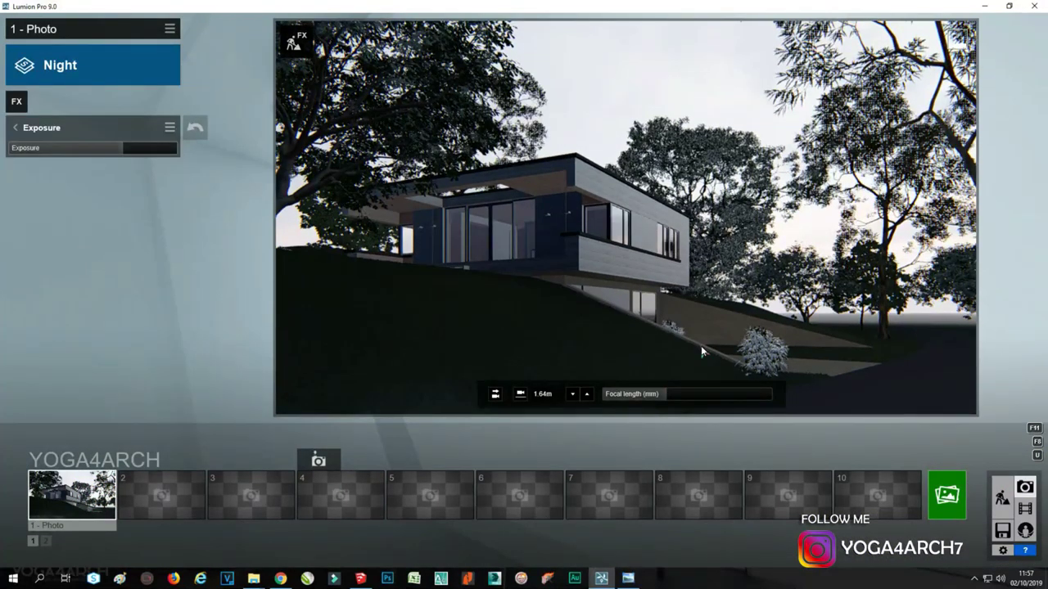
right_drag(701, 346, 703, 349)
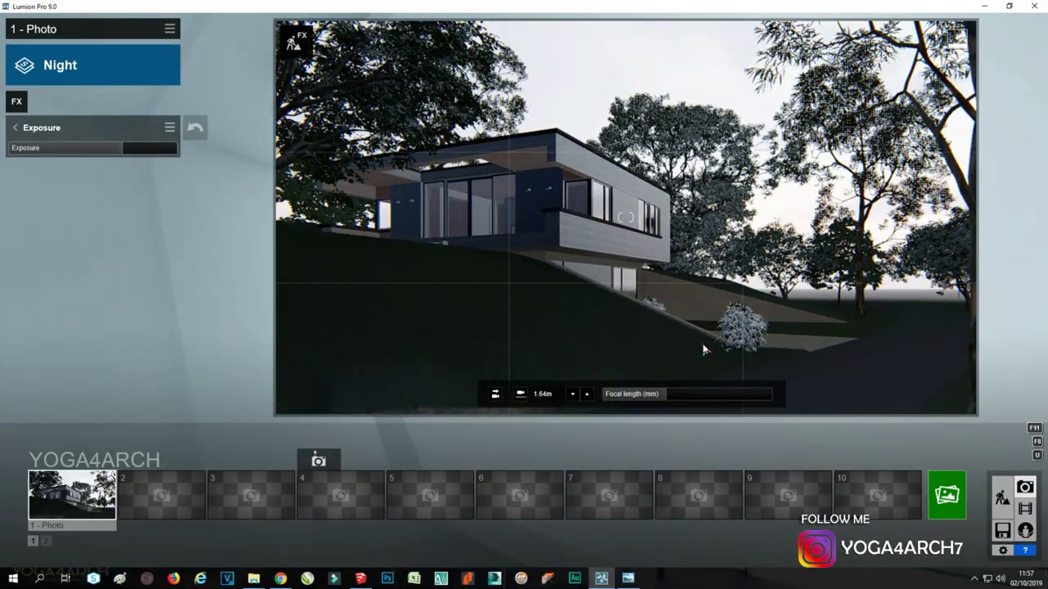
key(q)
right_drag(703, 346, 699, 346)
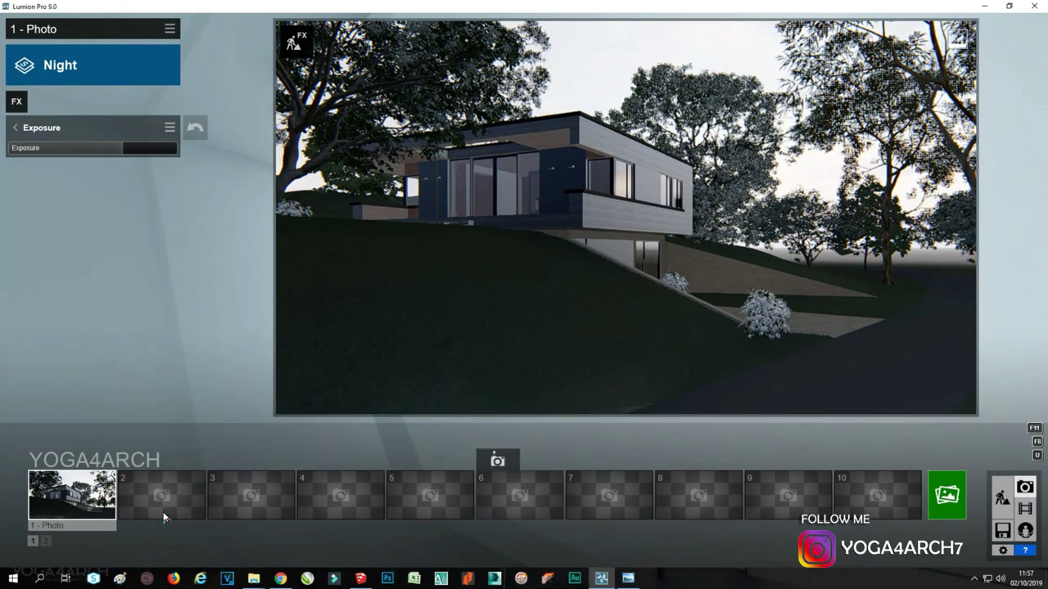
click(82, 499)
key(q)
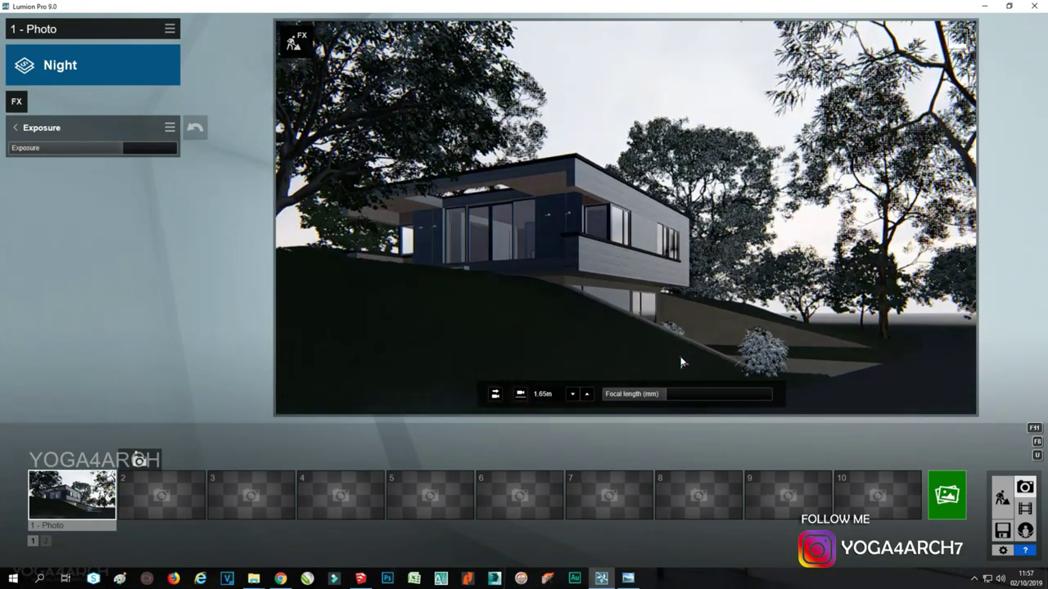
right_drag(661, 366, 692, 358)
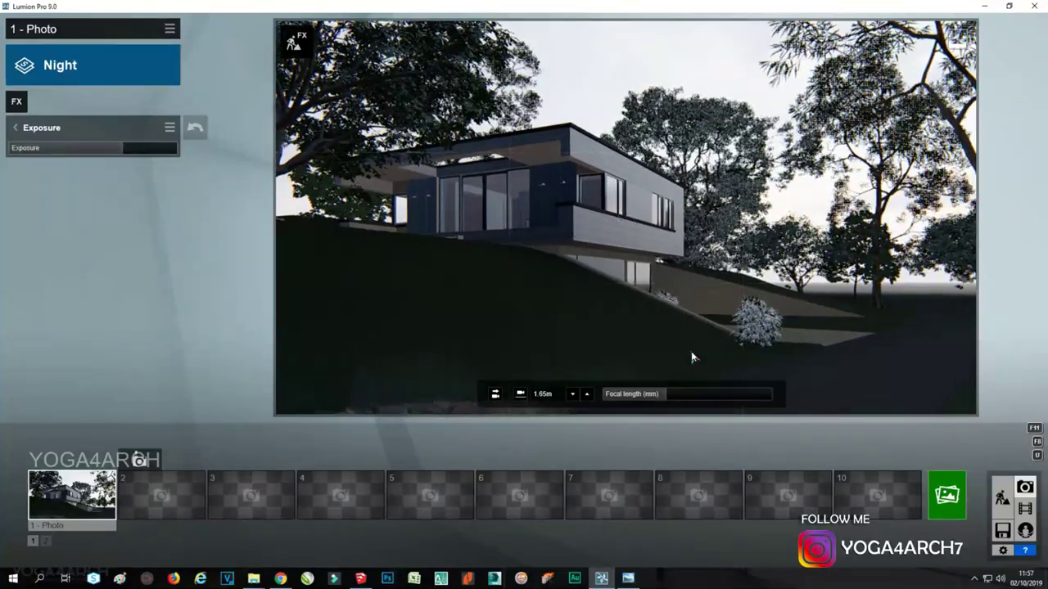
key(ctrl+1)
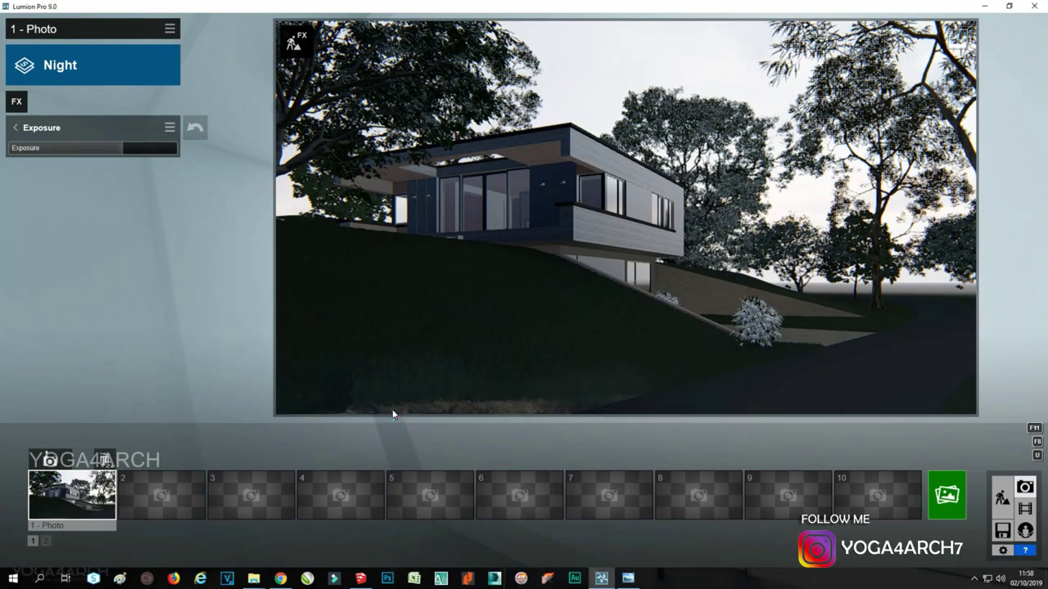
click(1002, 497)
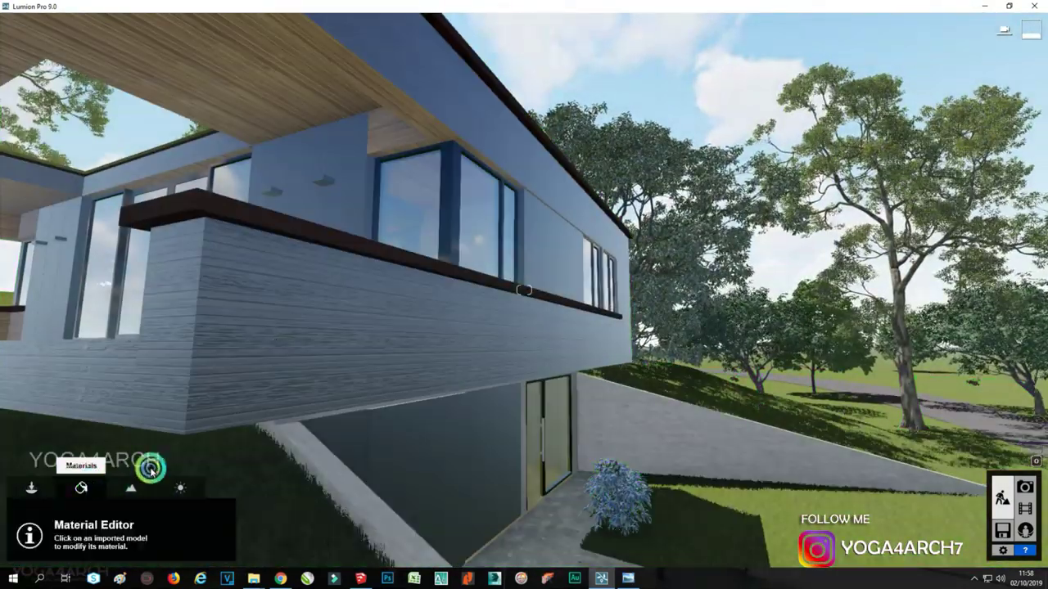
Darken the house cladding colour, lower Relief from 1.3 to 0.9, and confirm the material
click(281, 362)
drag(244, 397, 244, 430)
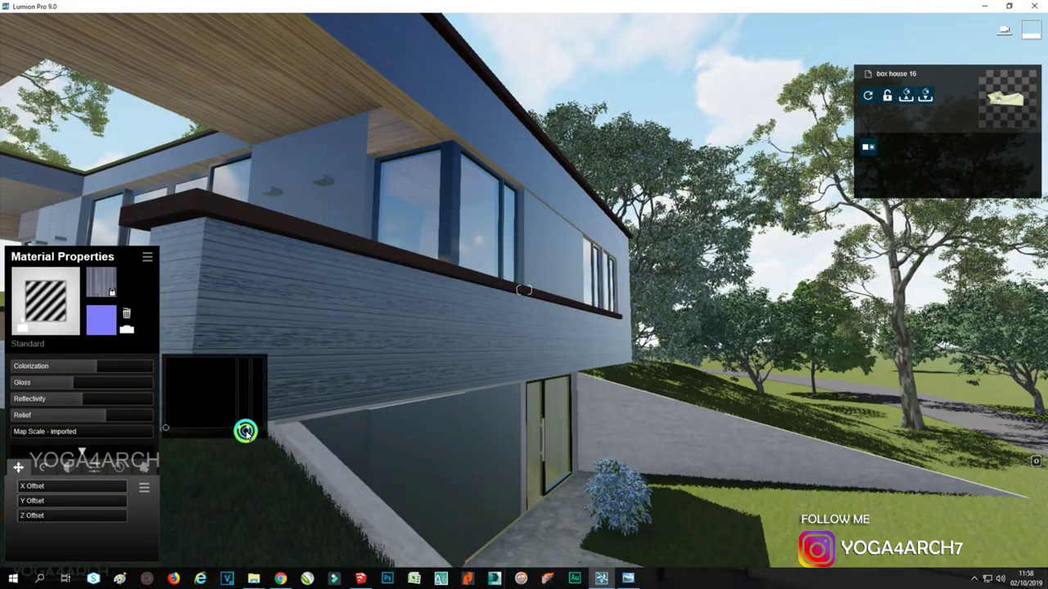
shift+click(69, 416)
mouse_move(29, 416)
mouse_down()
mouse_move(77, 419)
mouse_move(55, 402)
mouse_move(145, 385)
mouse_move(133, 388)
mouse_up()
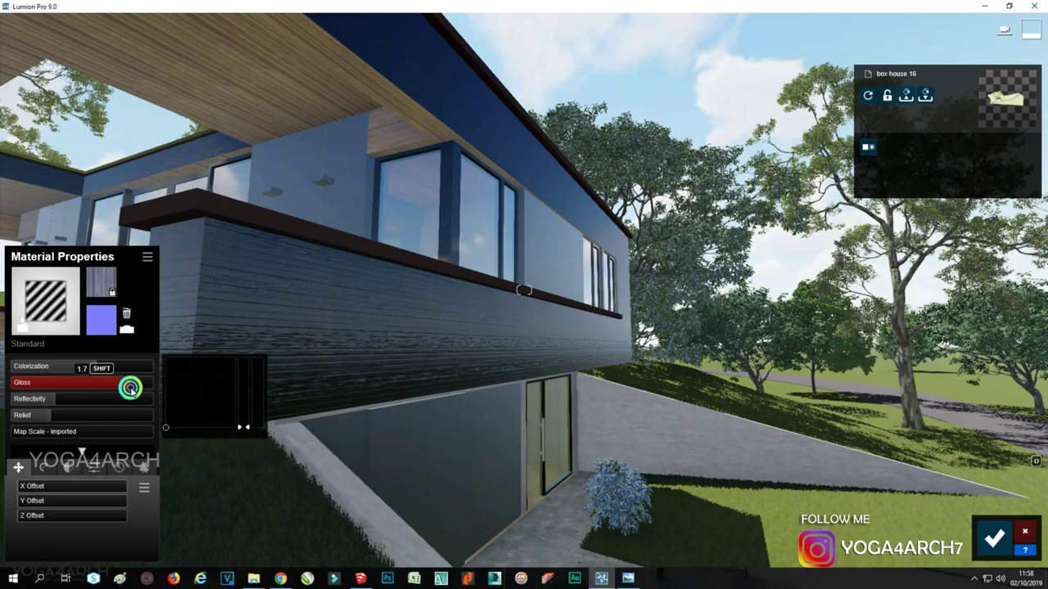
key(s)
key(w)
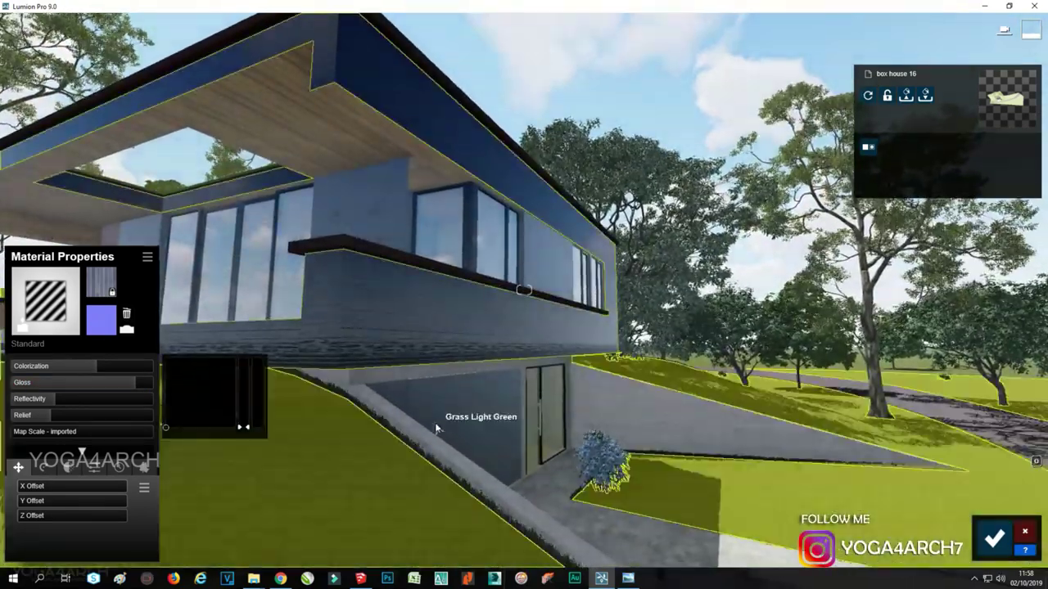
click(994, 538)
Place a Reflection control sphere from Lights and Utilities on the paved front path
click(47, 432)
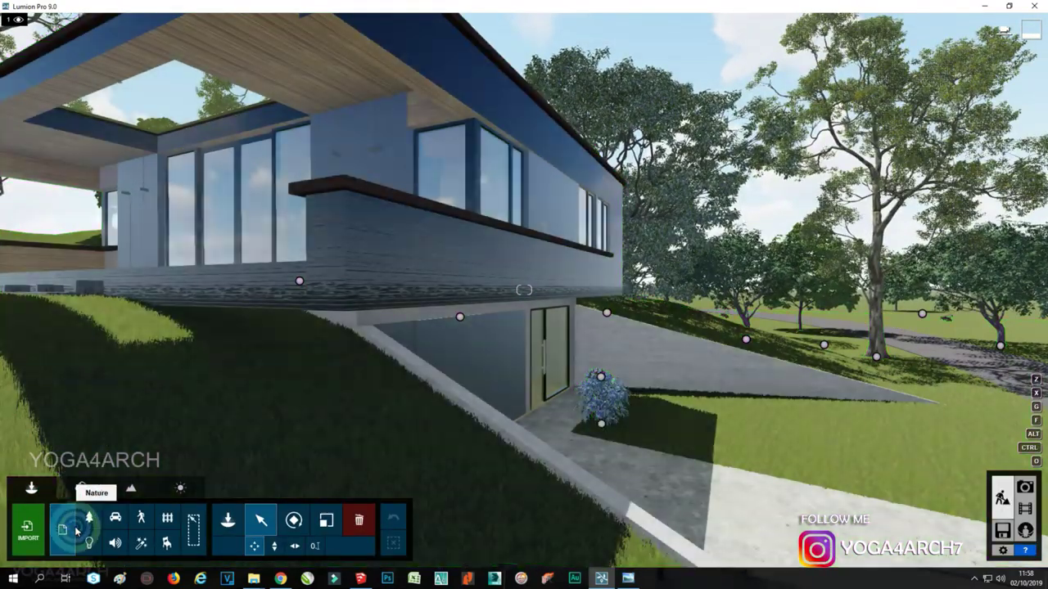
click(106, 530)
click(118, 97)
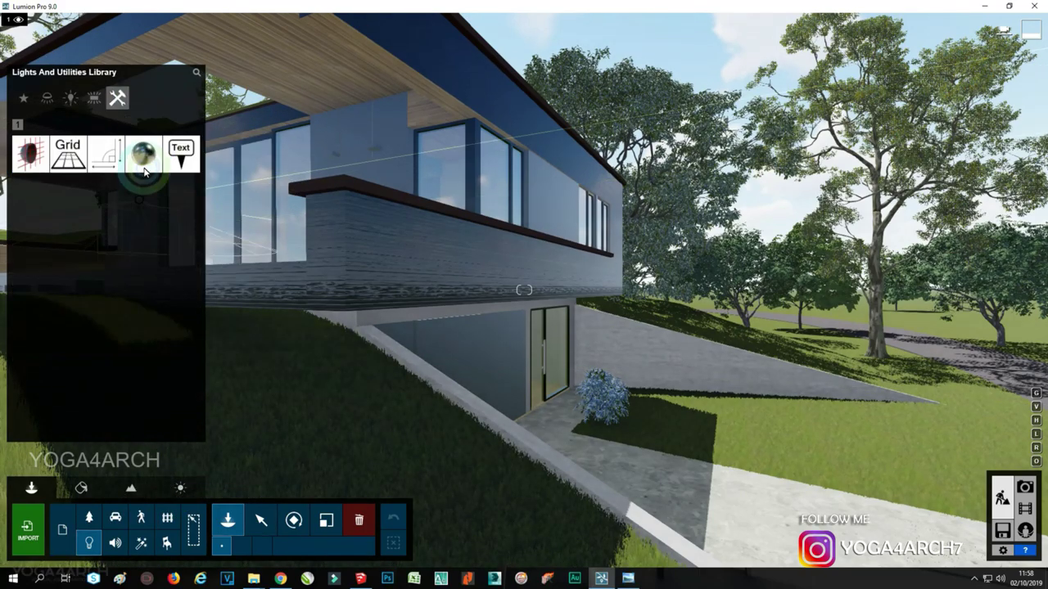
click(142, 154)
click(792, 521)
right_drag(791, 521, 575, 441)
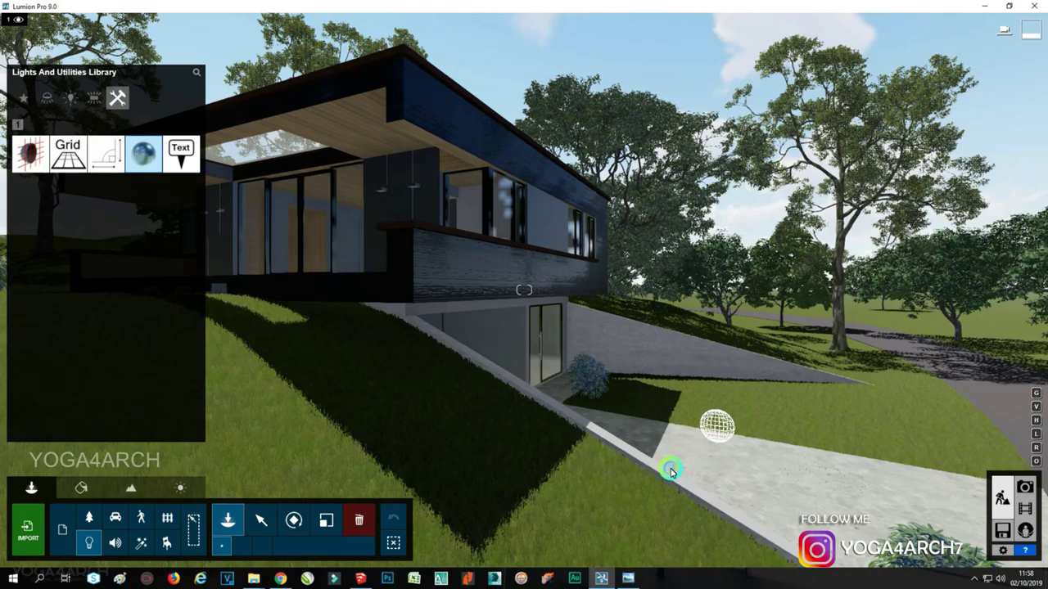
Move the reflection sphere along the path to sit beside the front walkway
click(262, 521)
click(716, 452)
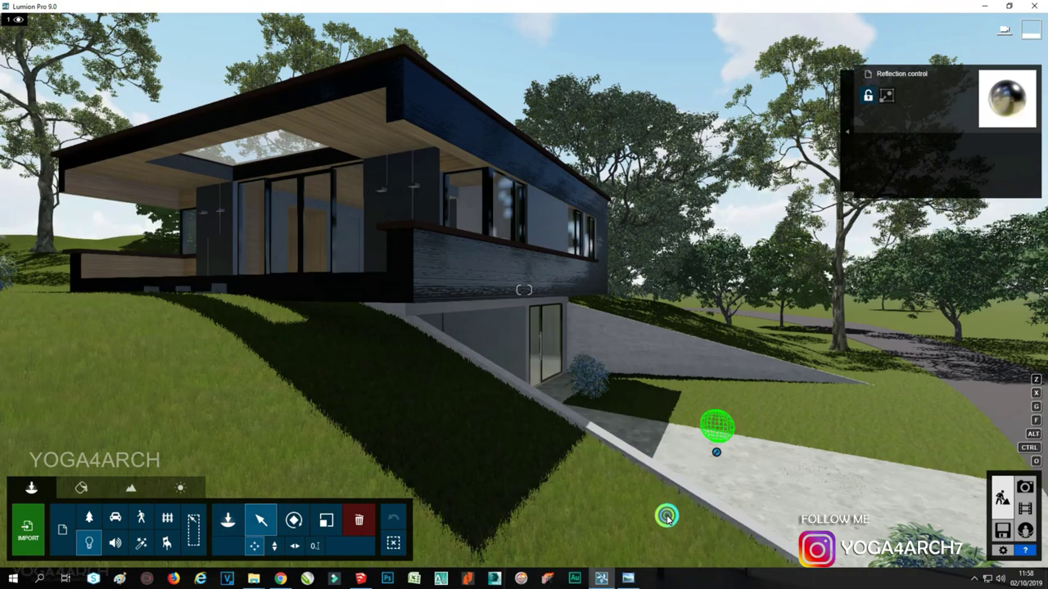
drag(667, 516, 631, 567)
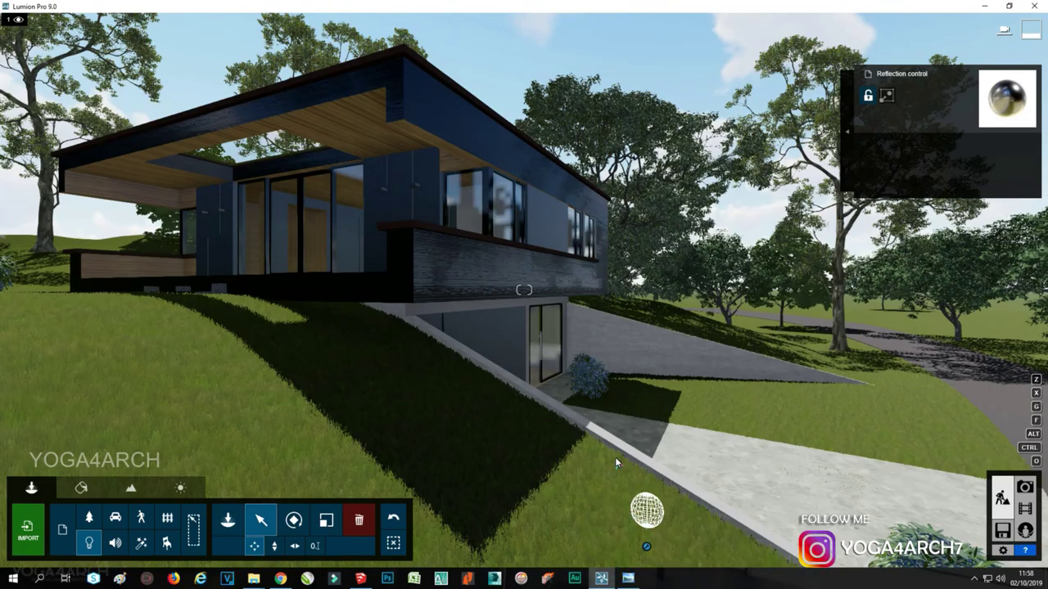
right_drag(615, 457, 615, 454)
Give the road the first wet asphalt from Outdoor > Asphalt page 2 and confirm it
click(81, 488)
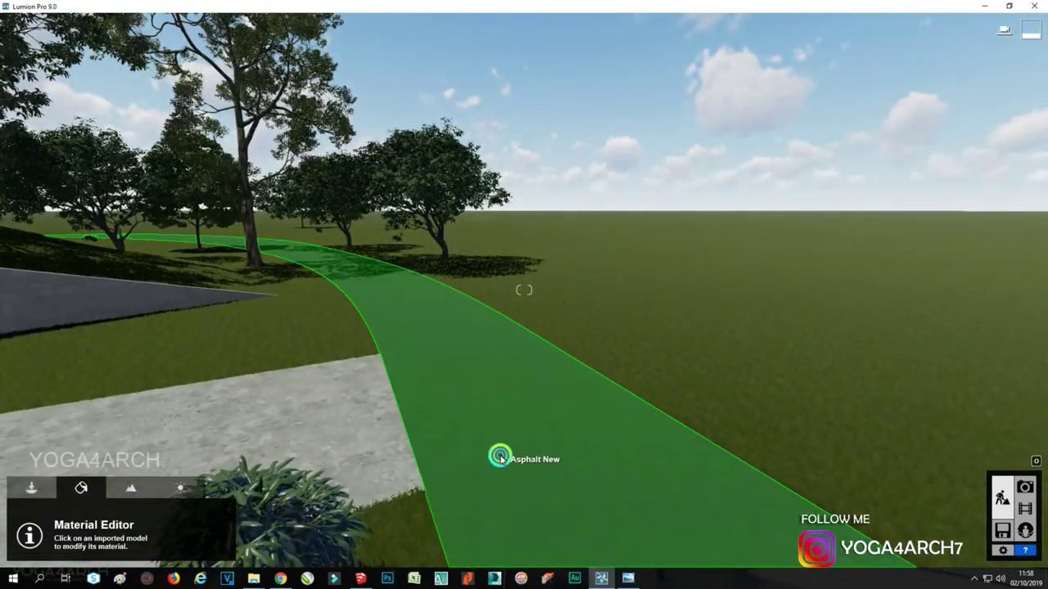
click(498, 451)
click(74, 204)
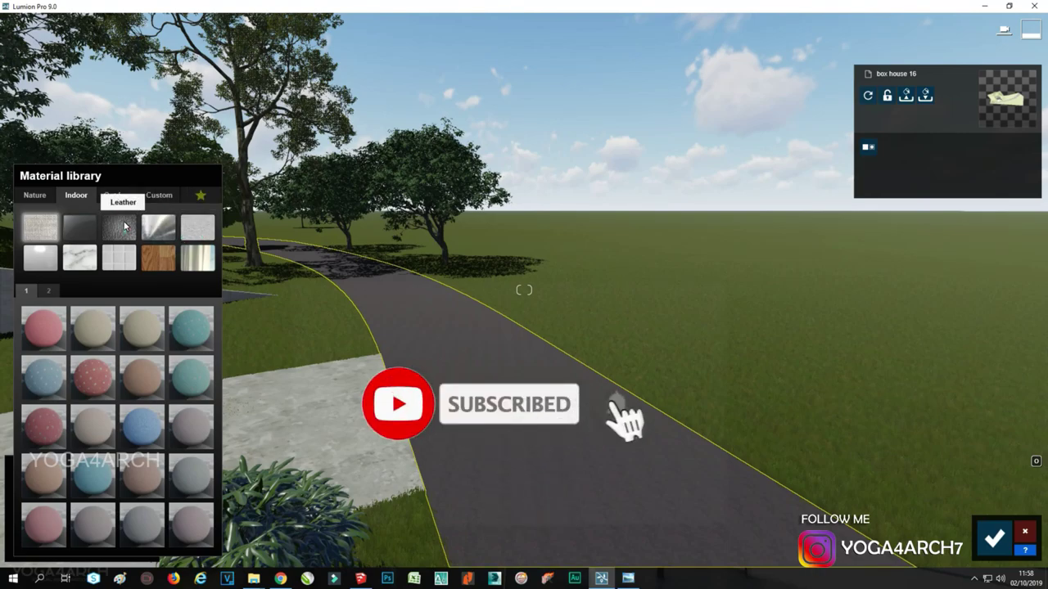
click(117, 195)
click(158, 258)
click(48, 291)
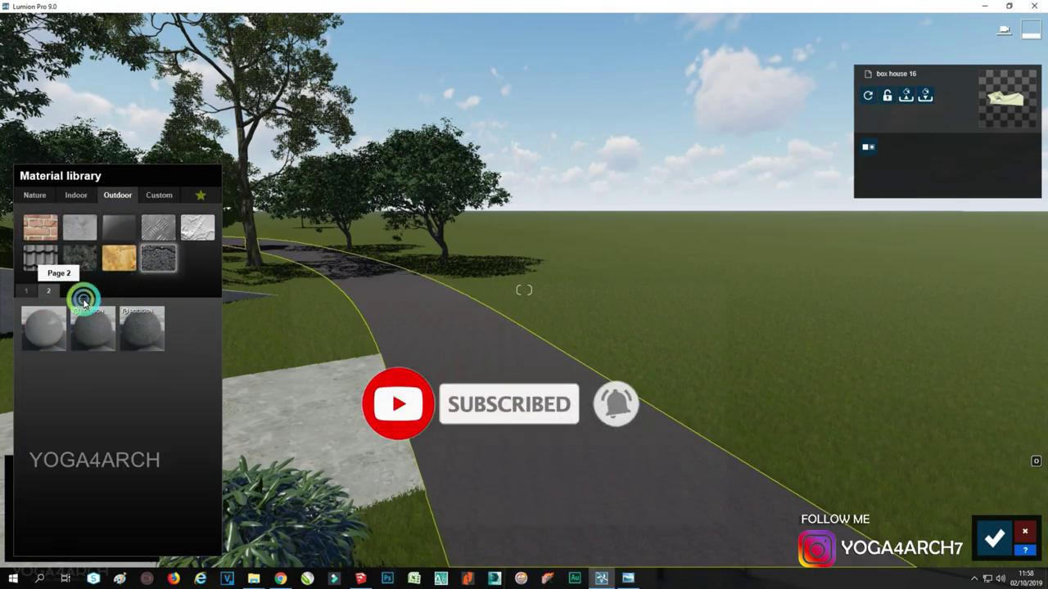
click(44, 328)
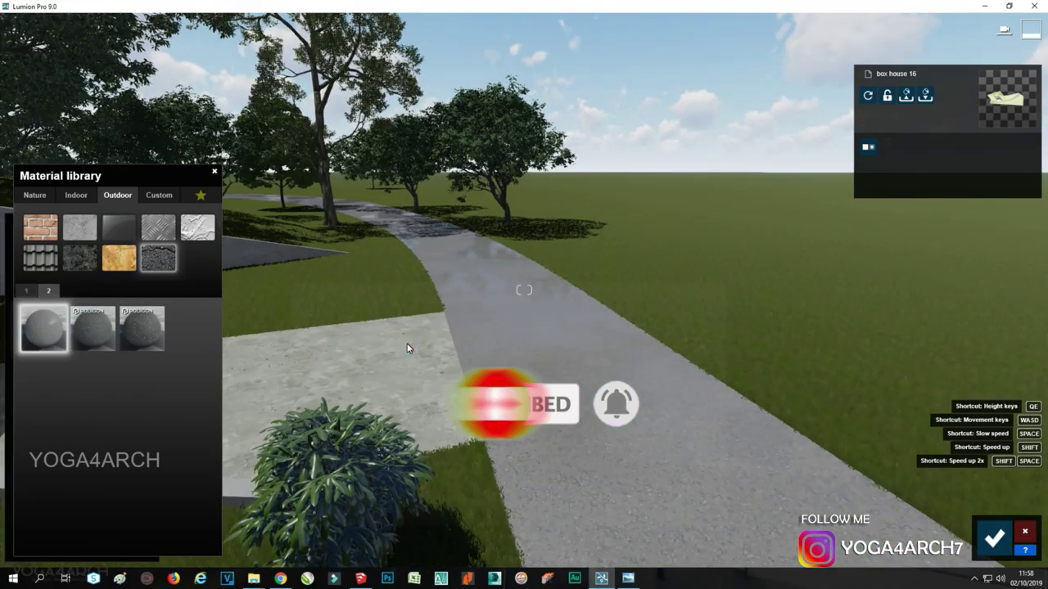
right_drag(524, 327, 409, 344)
click(994, 538)
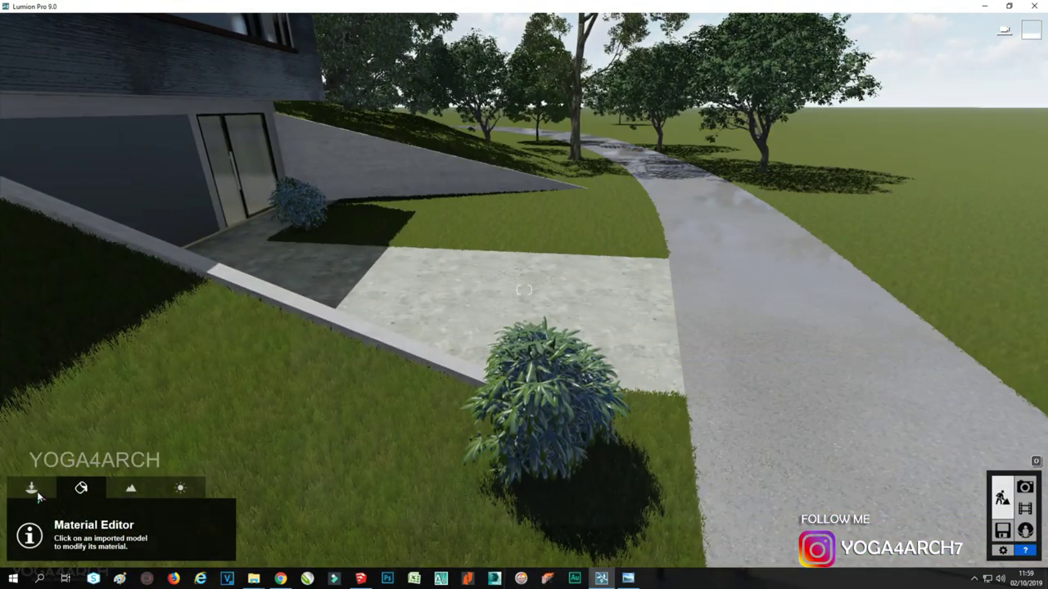
click(31, 488)
Place the CAR 2 model from the HD CAR import library on the driveway
click(61, 529)
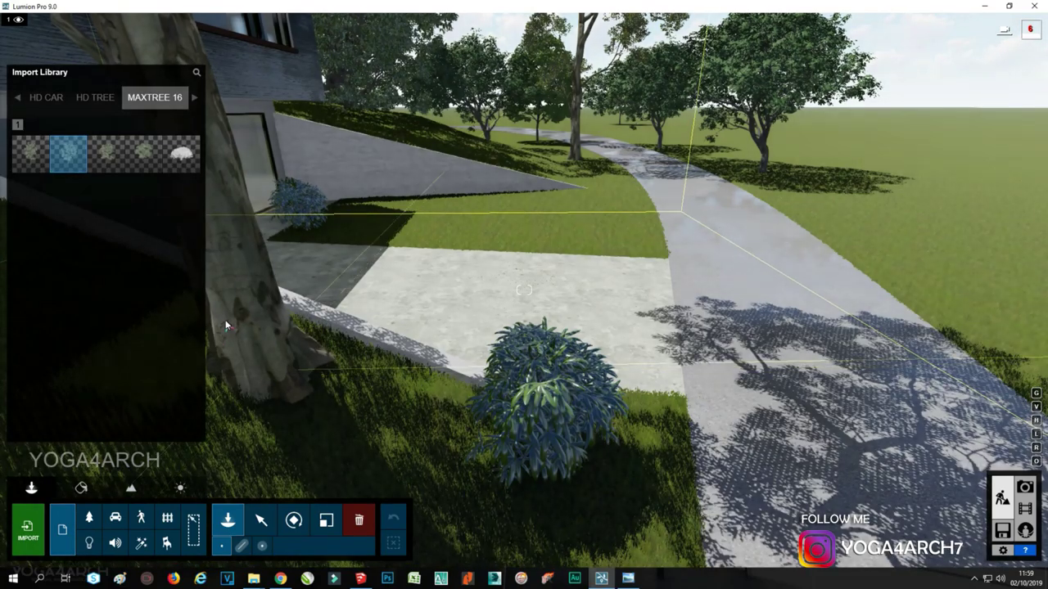
click(54, 100)
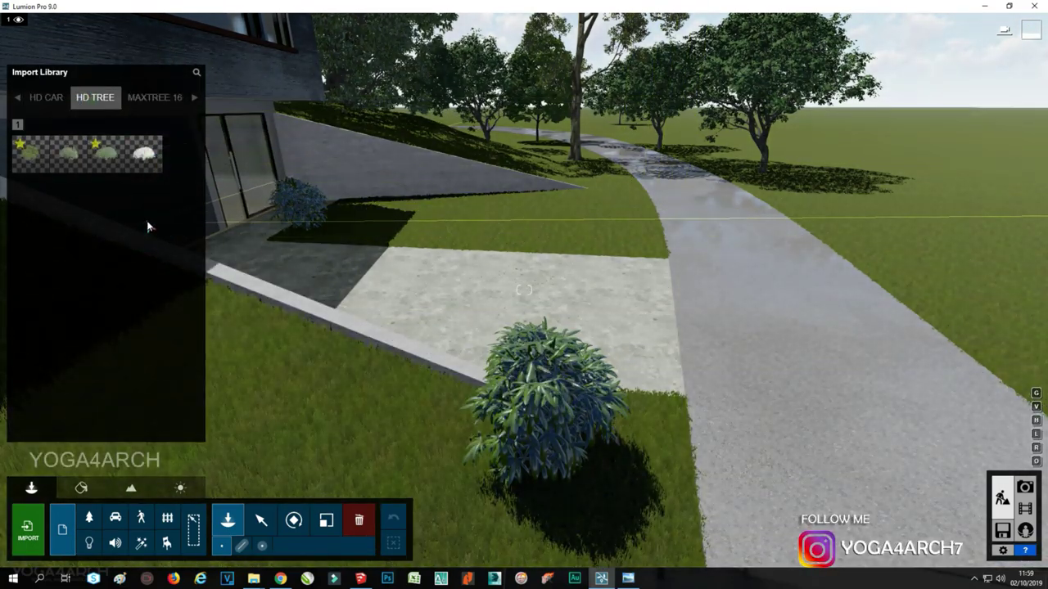
click(47, 98)
click(185, 170)
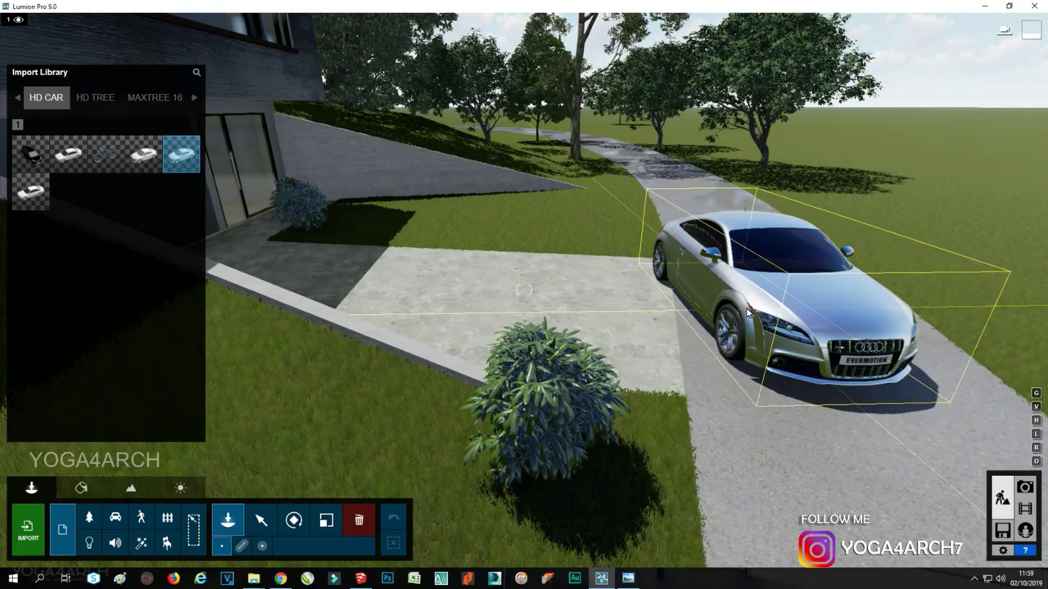
click(762, 306)
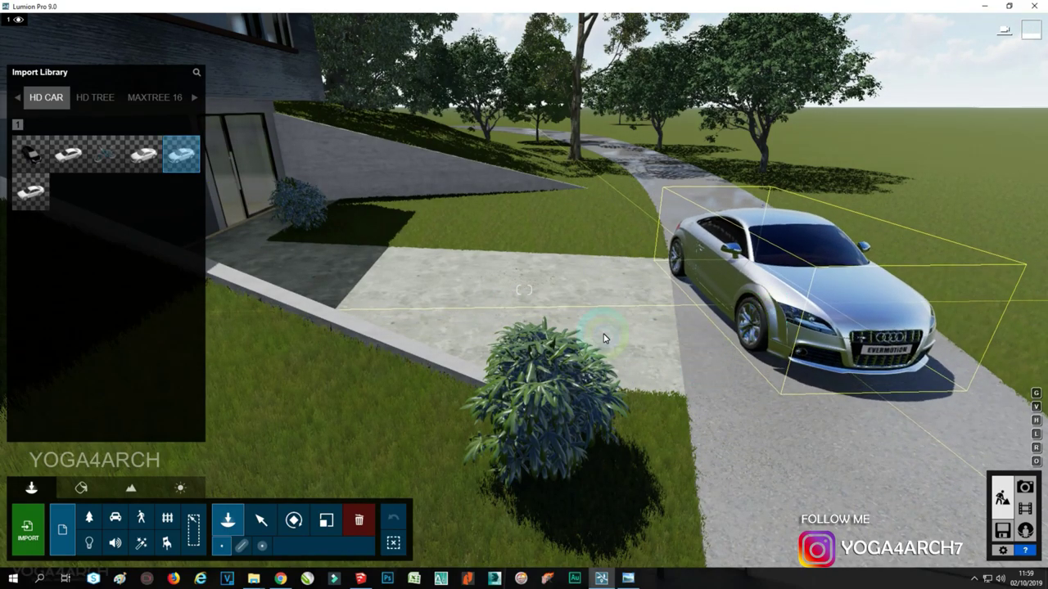
Rotate the silver car to face the camera along the road and reselect it
click(294, 520)
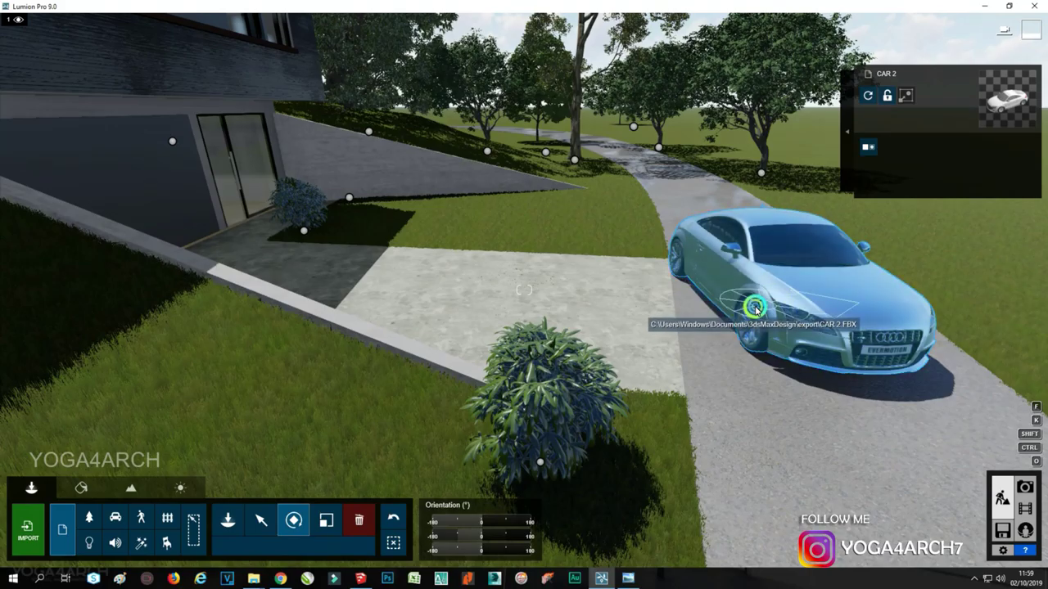
drag(754, 306, 953, 319)
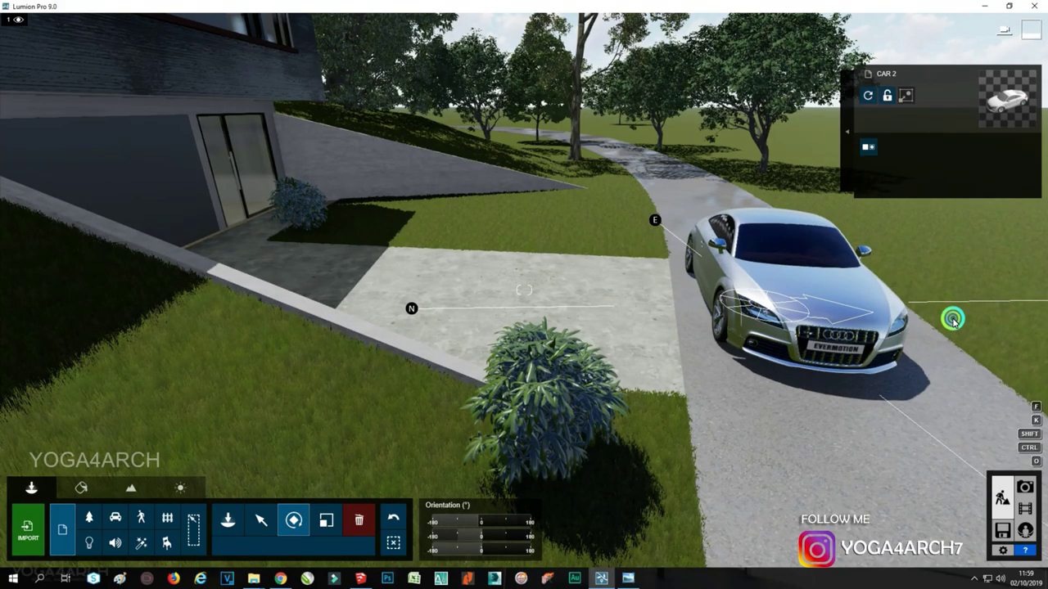
key(s)
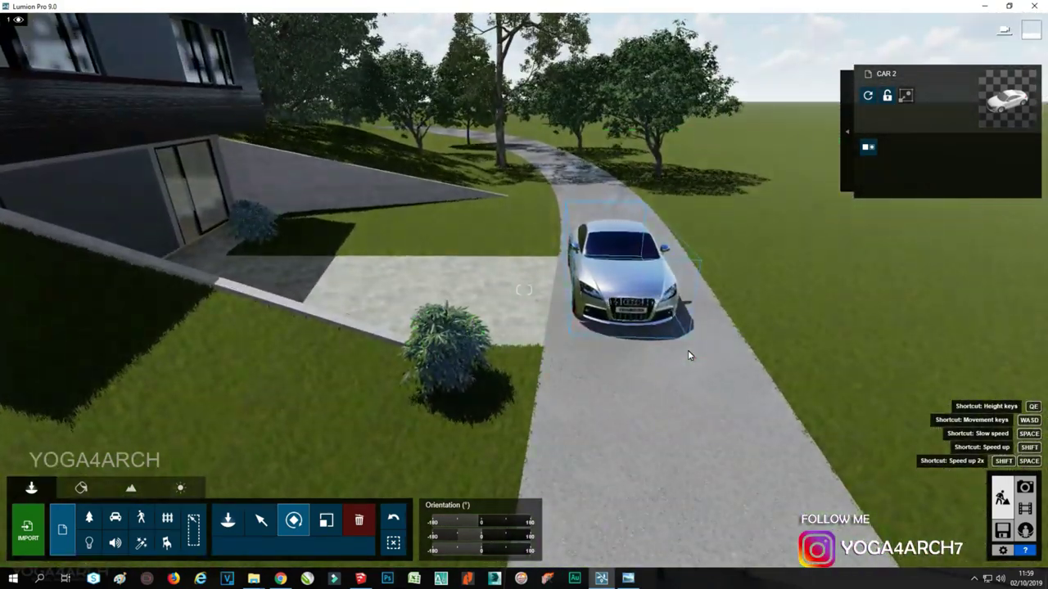
click(262, 521)
click(614, 293)
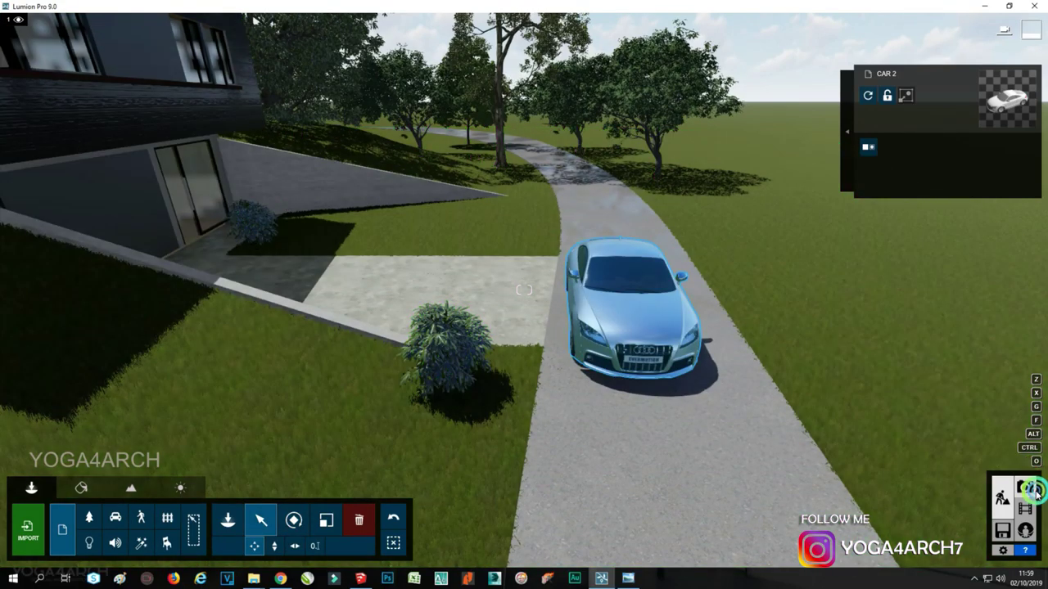
Restore photo 1's saved hillside camera view and open its Render Photos dialog
click(1024, 487)
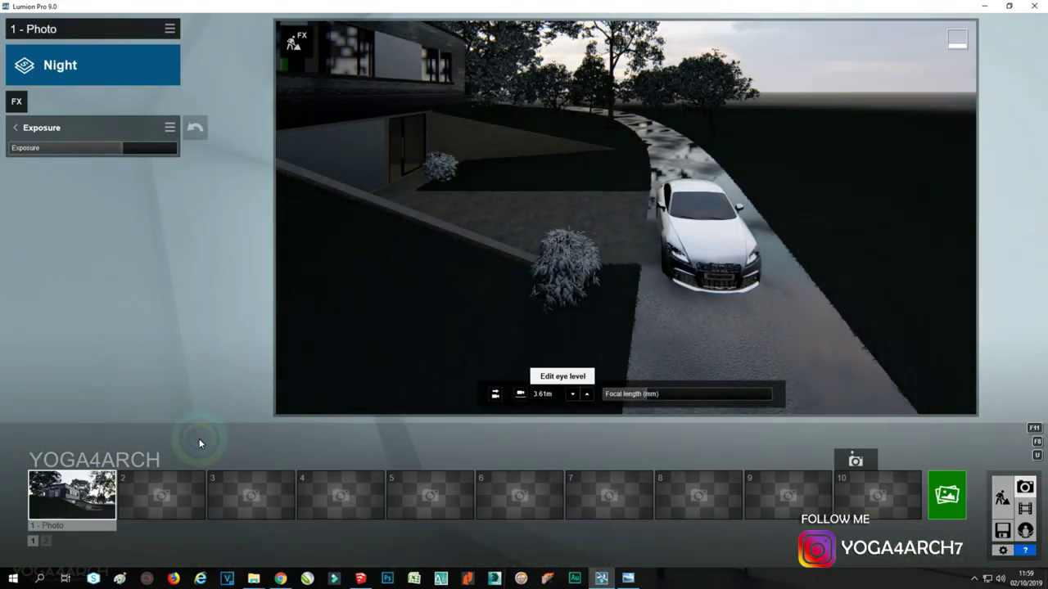
click(86, 494)
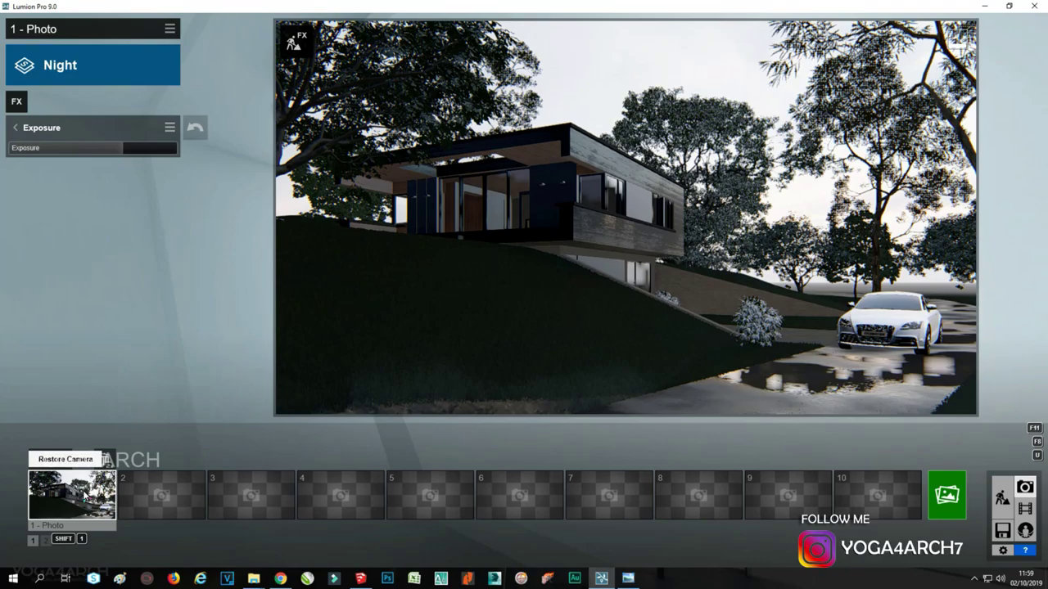
click(356, 575)
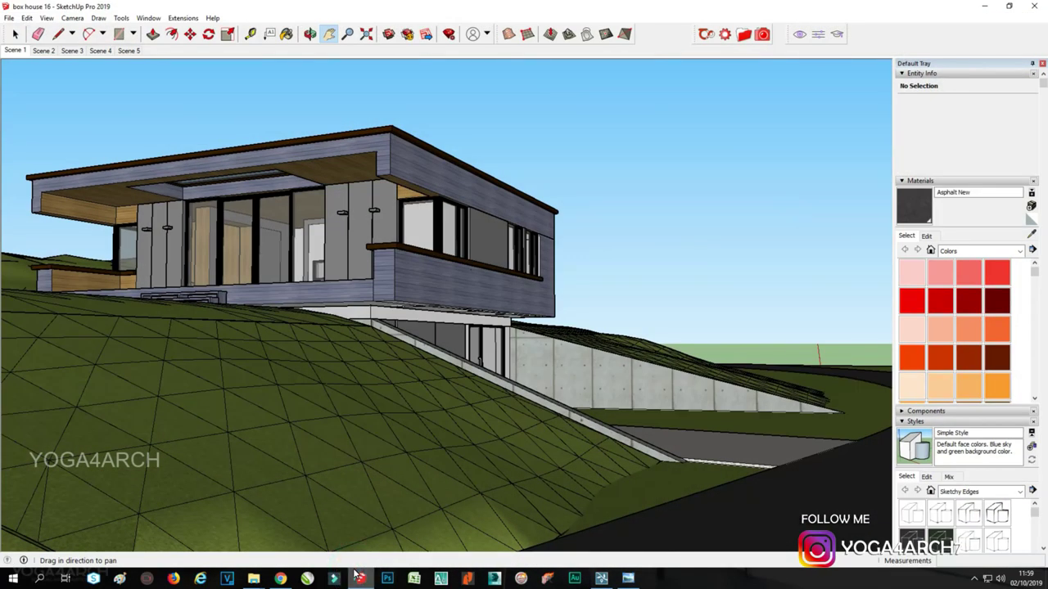
click(353, 571)
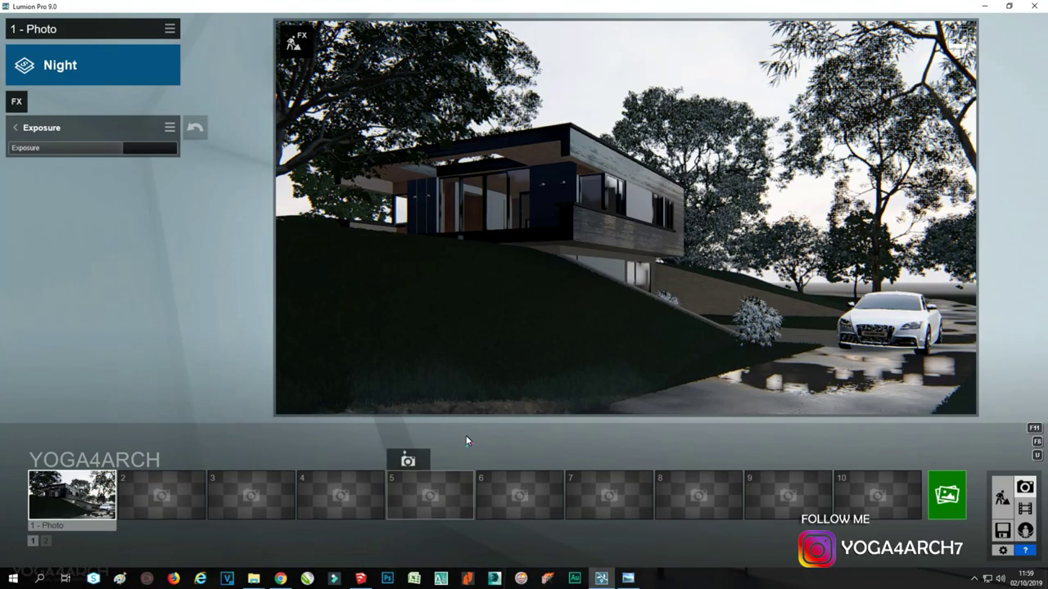
click(949, 495)
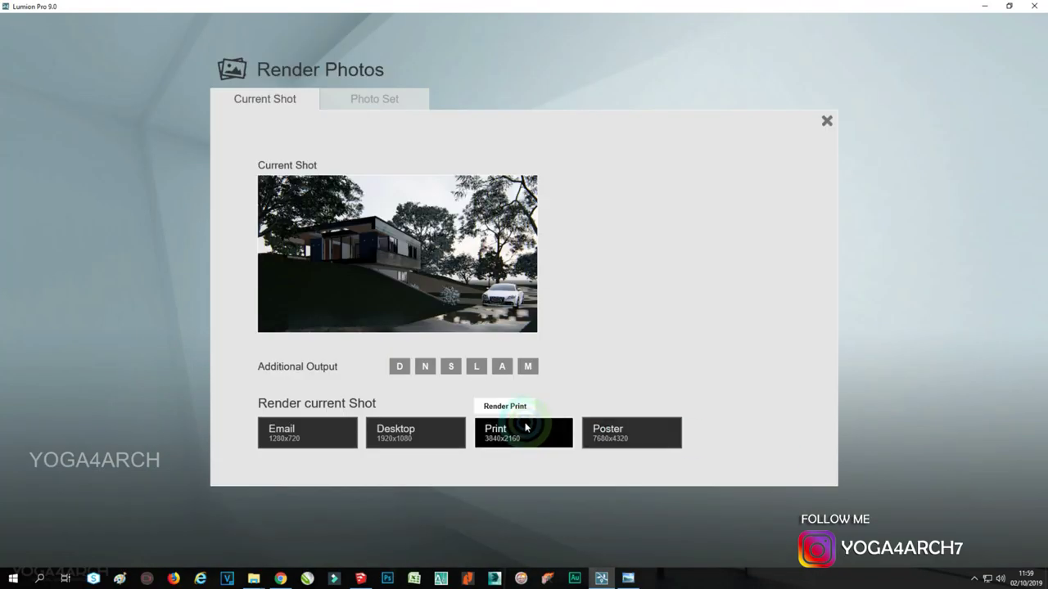
Start a 3840x2160 Print render of photo 1 over the existing file, then cancel it
click(527, 424)
double_click(244, 135)
click(543, 327)
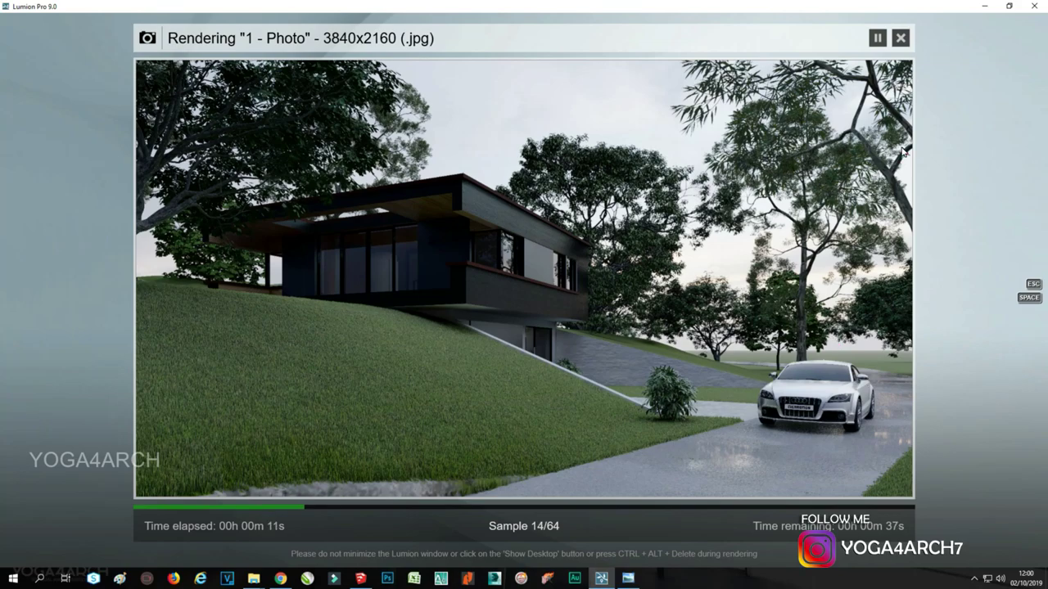
click(901, 39)
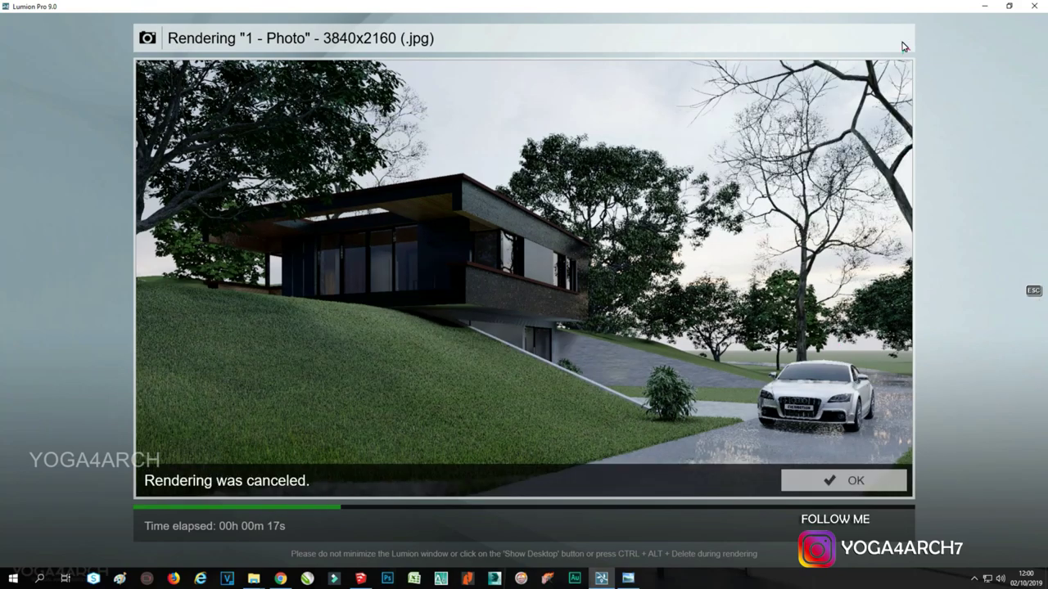
click(838, 483)
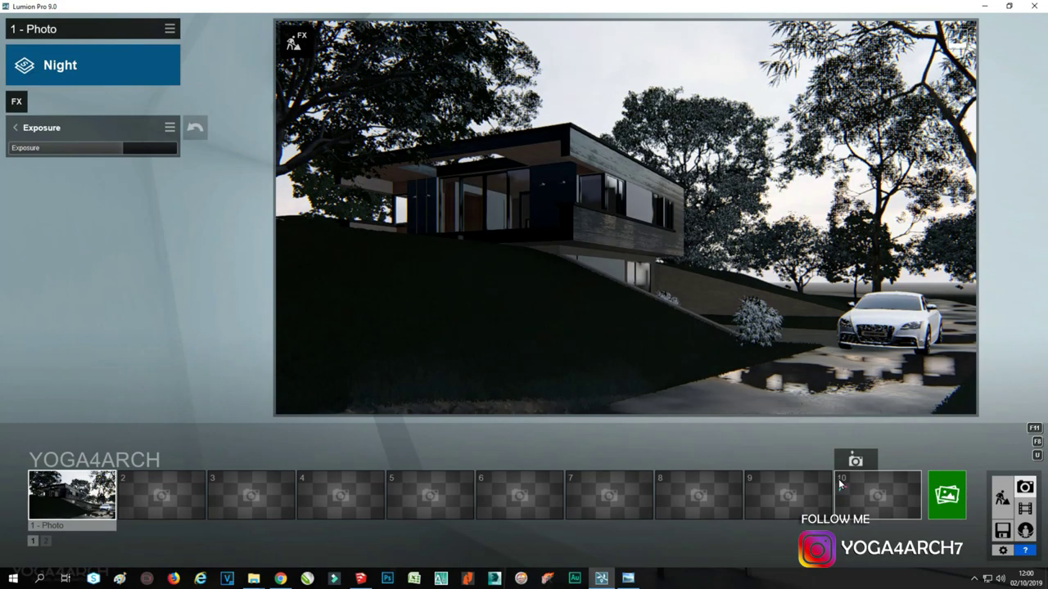
Add a Real Skies evening sky to photo 1 with brightness 1.0 and heading 52.6
click(18, 102)
click(405, 96)
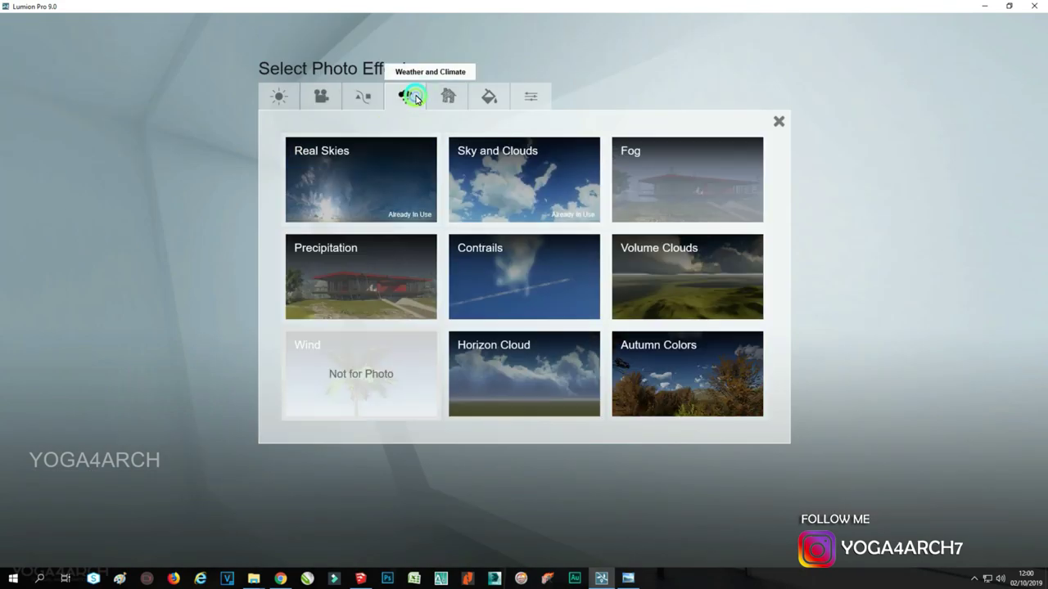
click(409, 171)
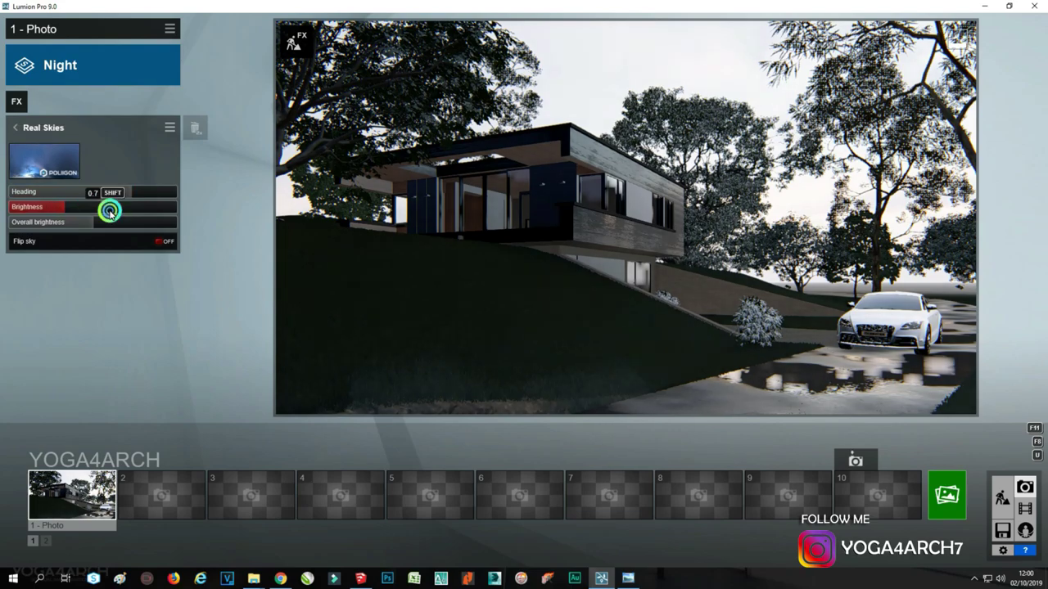
drag(109, 212, 98, 209)
click(58, 167)
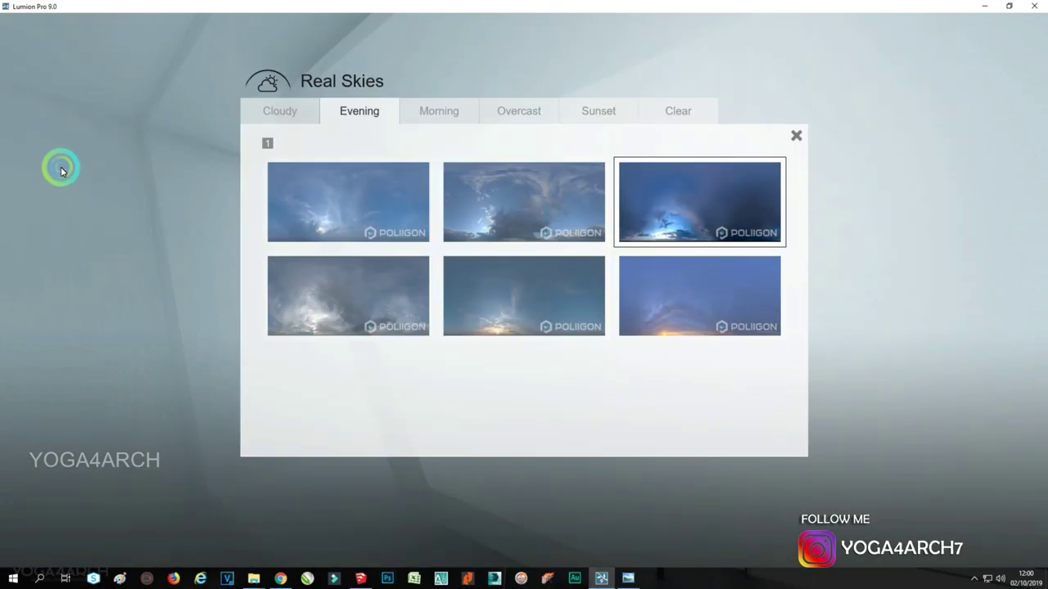
click(662, 297)
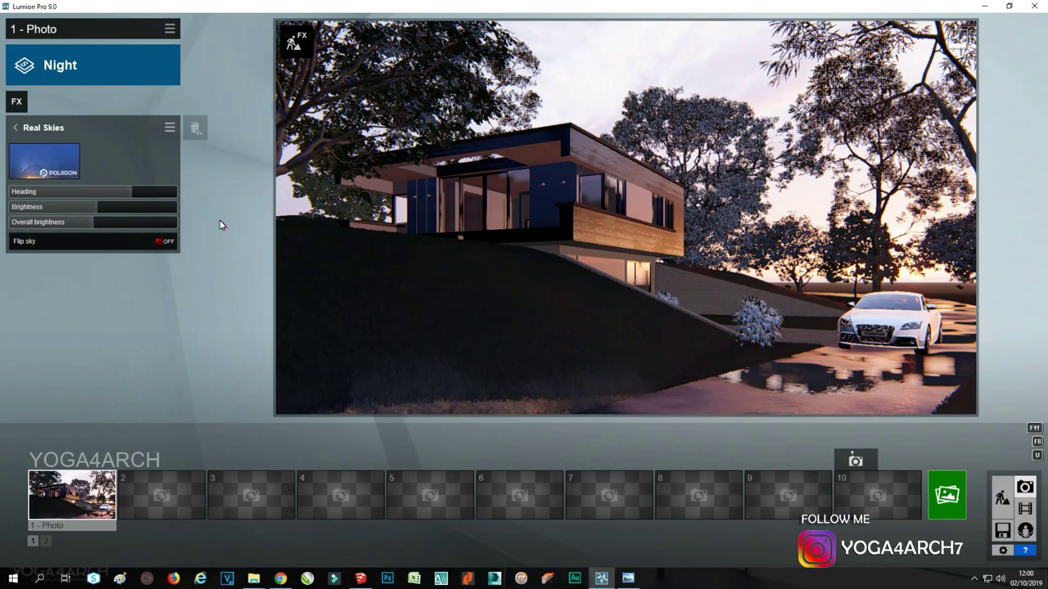
mouse_move(101, 191)
mouse_down()
mouse_move(65, 194)
mouse_move(95, 196)
mouse_up()
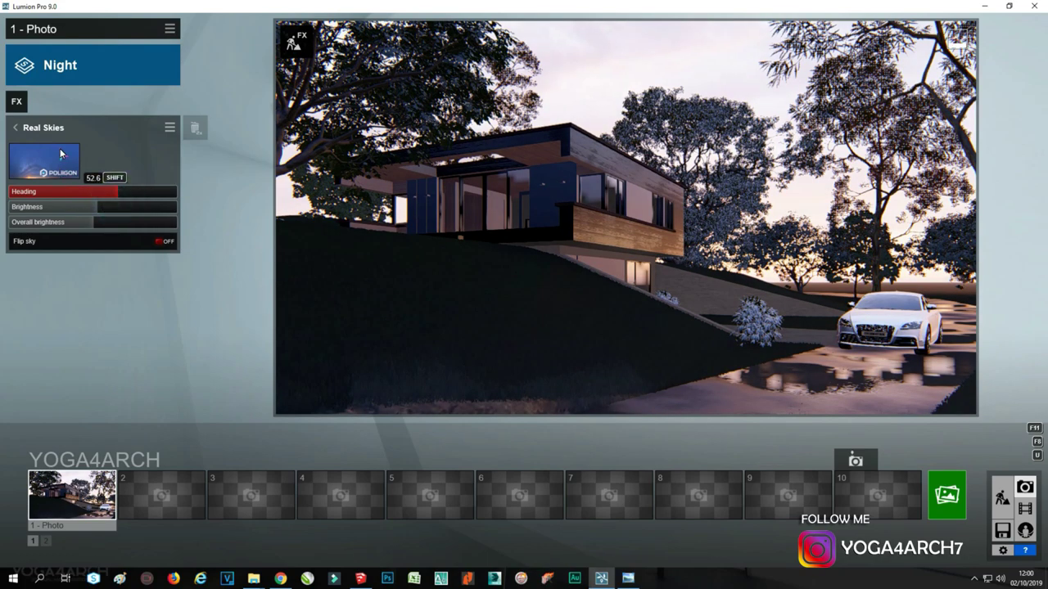
click(17, 101)
click(278, 96)
Add a Reflection effect at Normal preview quality and a Precipitation effect to photo 1
click(608, 162)
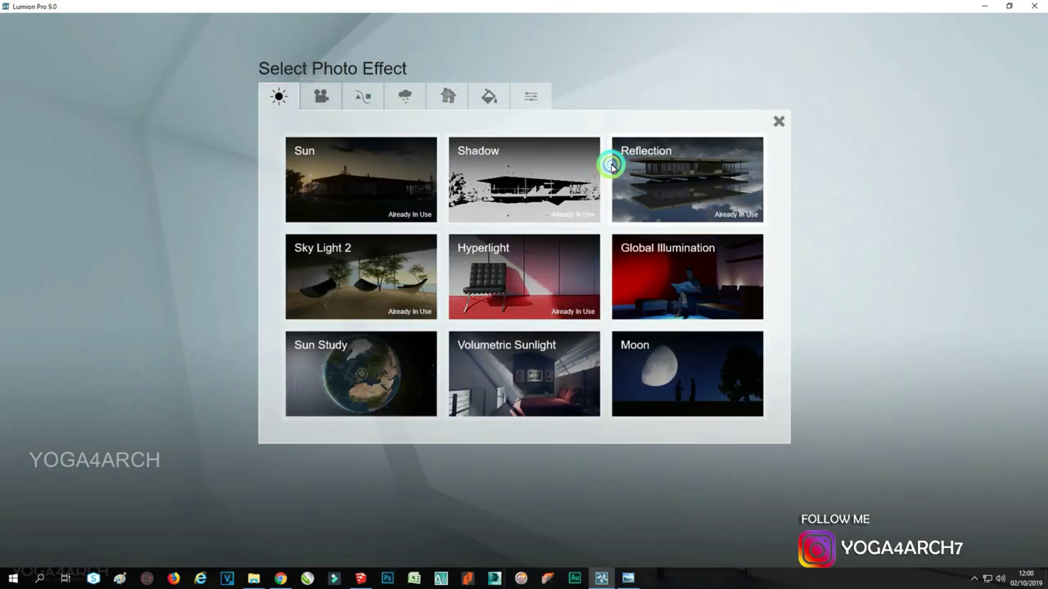
click(108, 233)
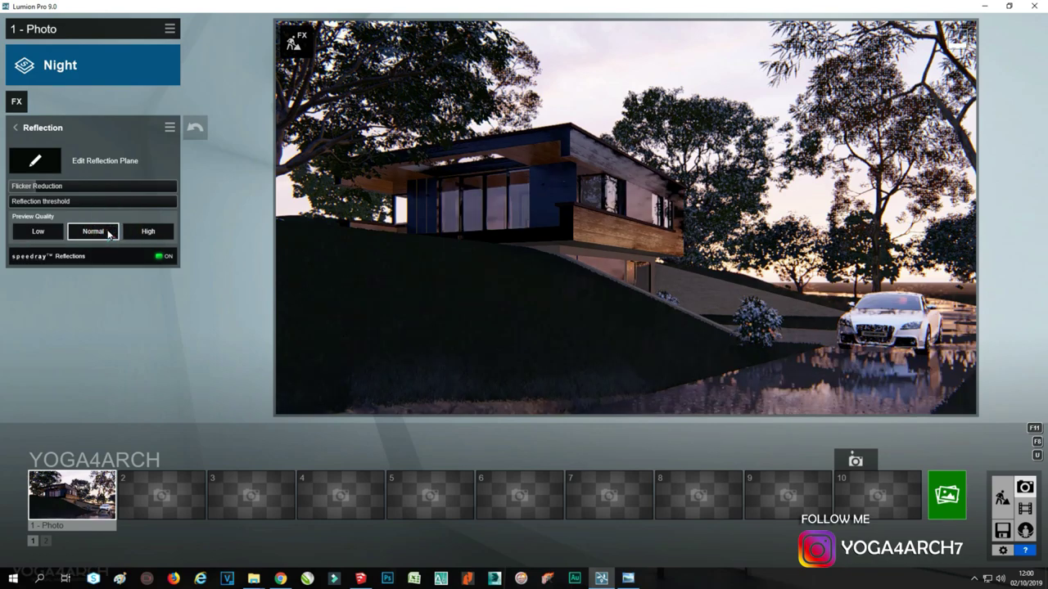
click(16, 100)
click(363, 96)
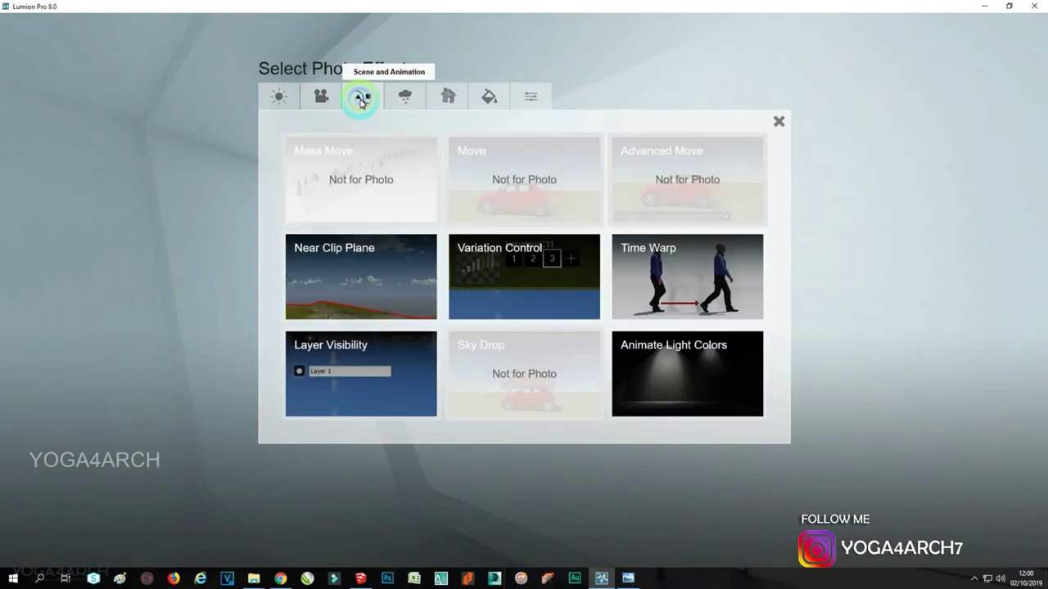
click(320, 98)
click(405, 98)
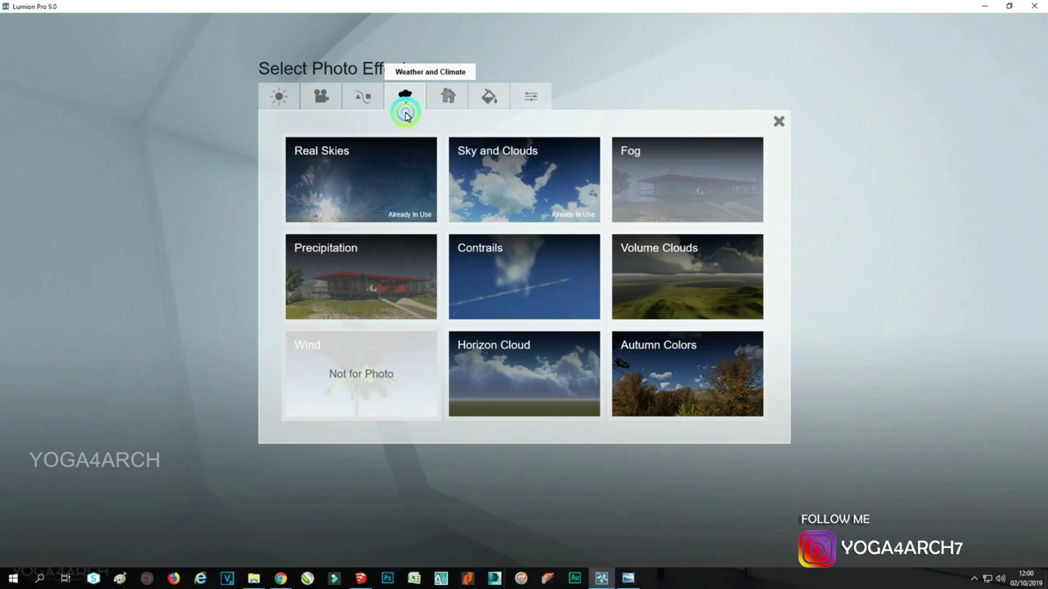
click(347, 259)
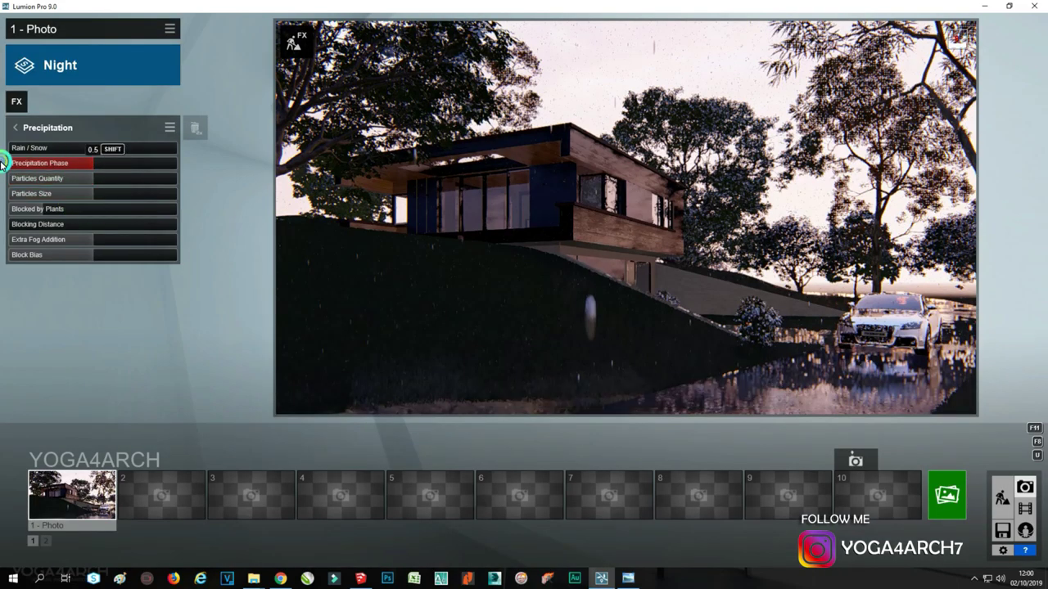
Set precipitation phase to 0.8 and enlarge the rain particles, leaving extra fog off
mouse_move(2, 163)
mouse_down()
mouse_move(127, 164)
mouse_move(2, 176)
mouse_move(70, 194)
mouse_up()
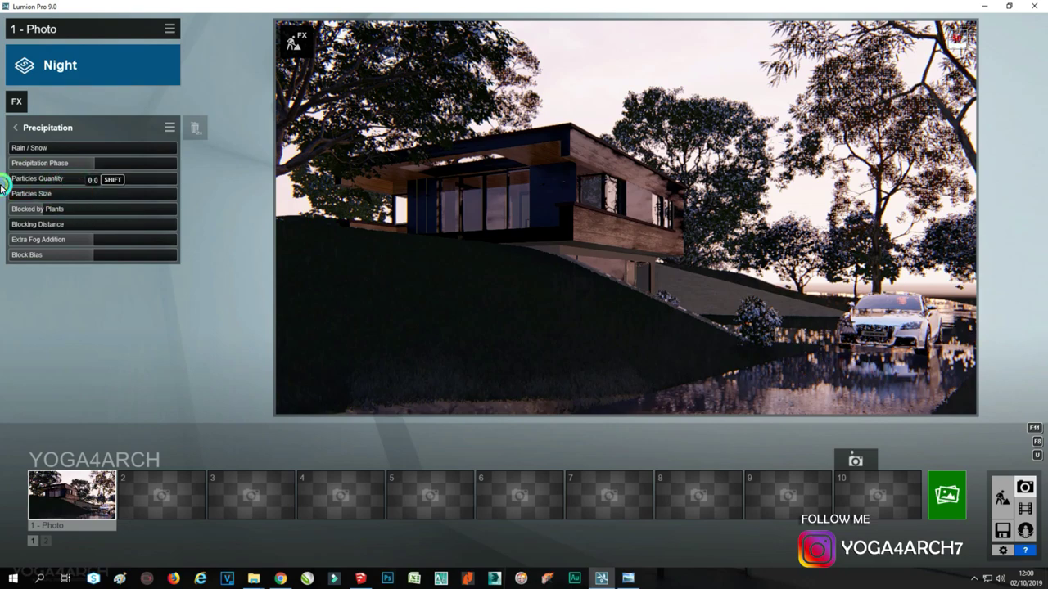
drag(153, 189, 156, 189)
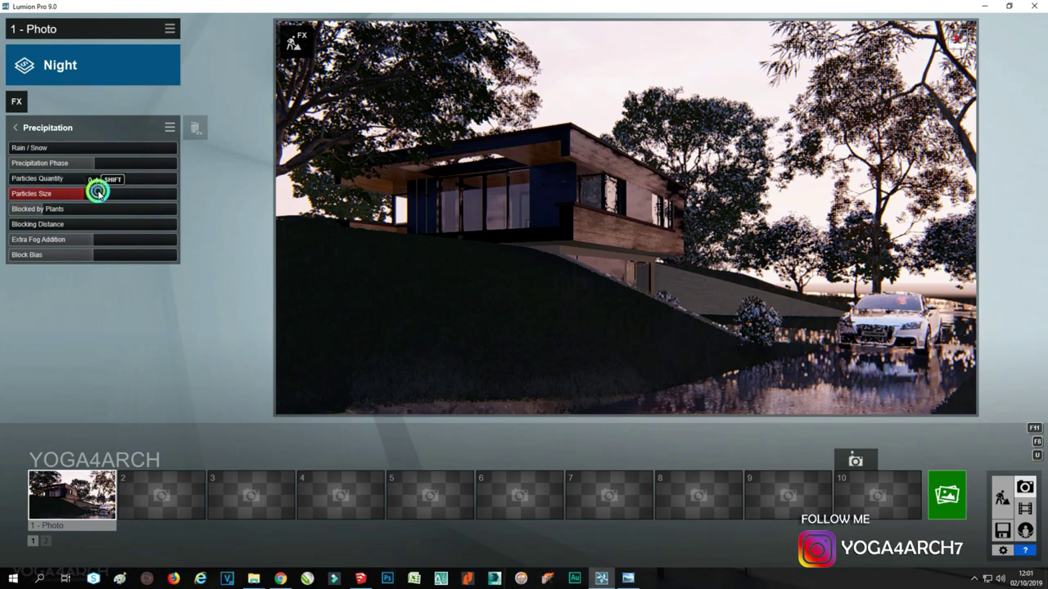
drag(89, 239, 137, 242)
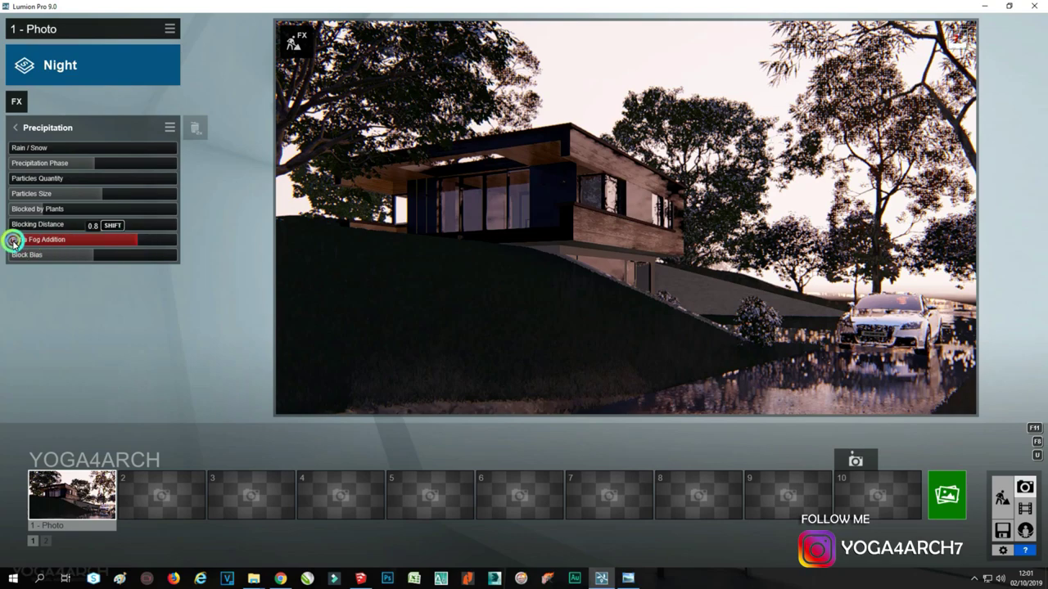
drag(13, 242, 62, 243)
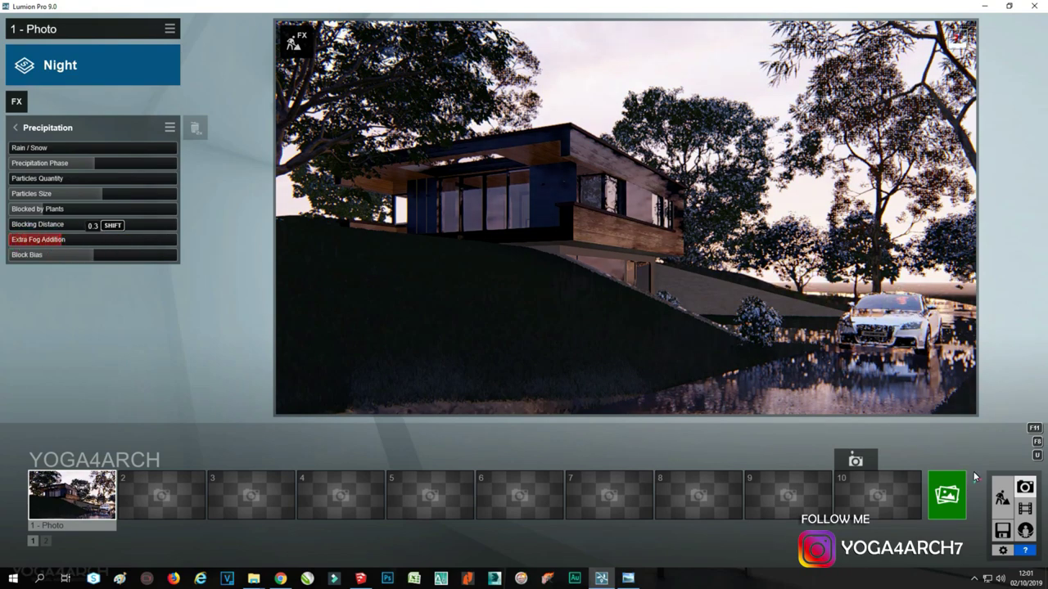
Render photo 1 at Desktop size 1920x1080, overwriting the existing image file
click(942, 492)
click(428, 432)
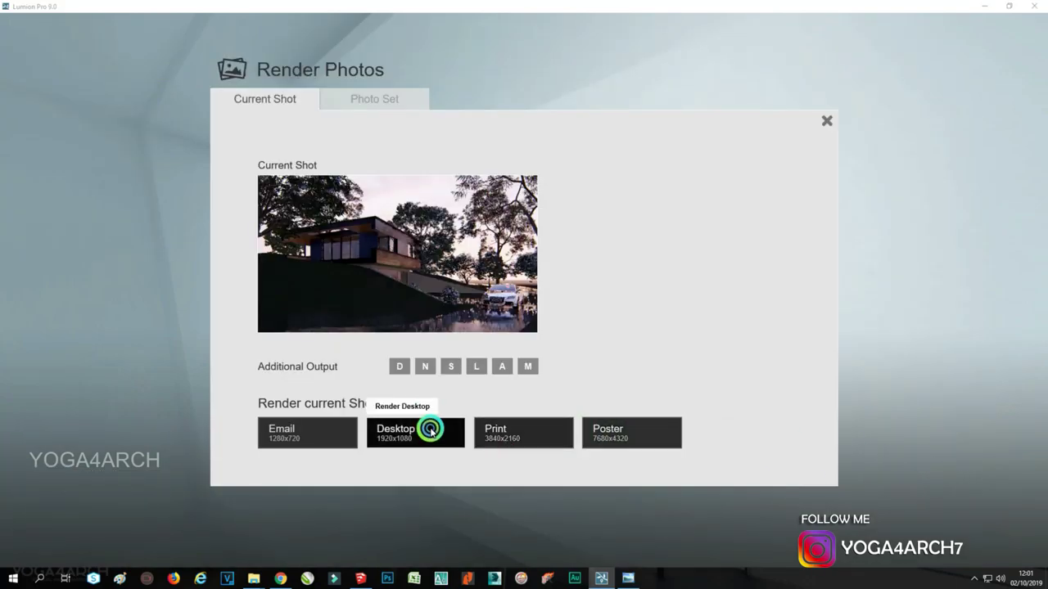
key(Return)
click(539, 329)
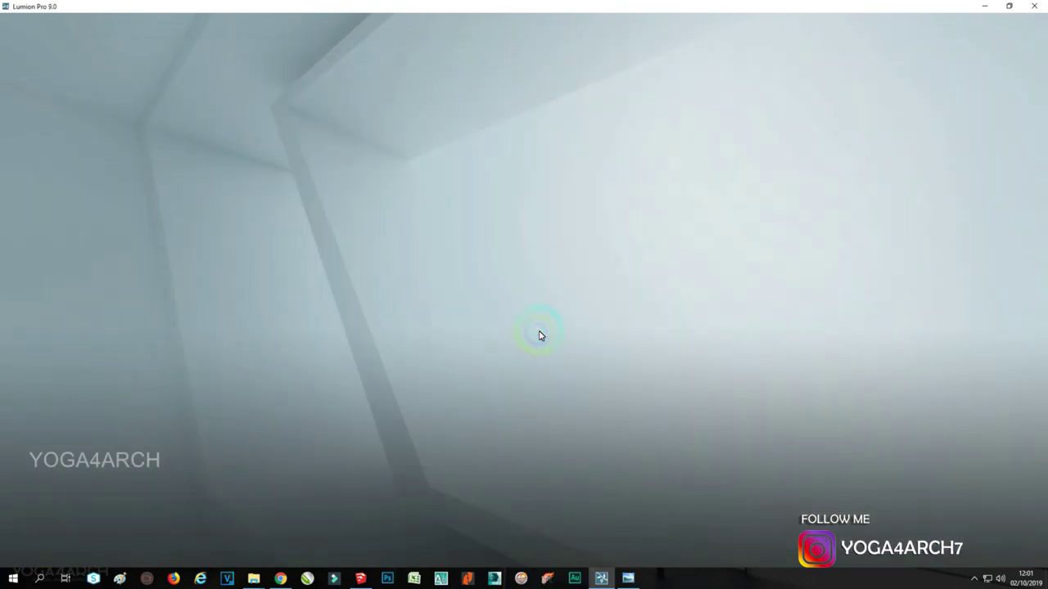
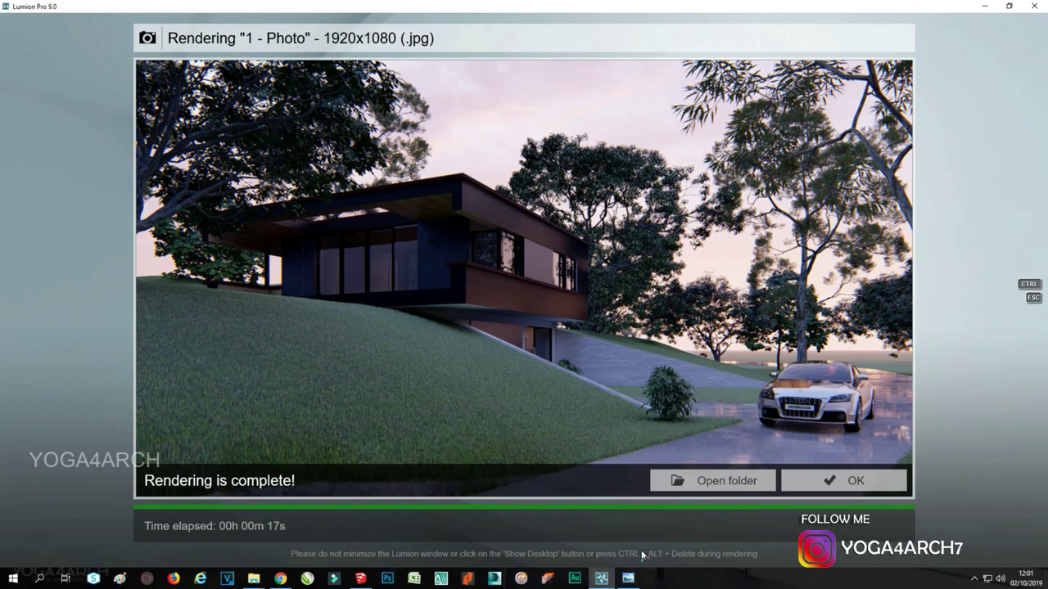
Close the finished render and bring the camera lower and closer to the house
click(856, 475)
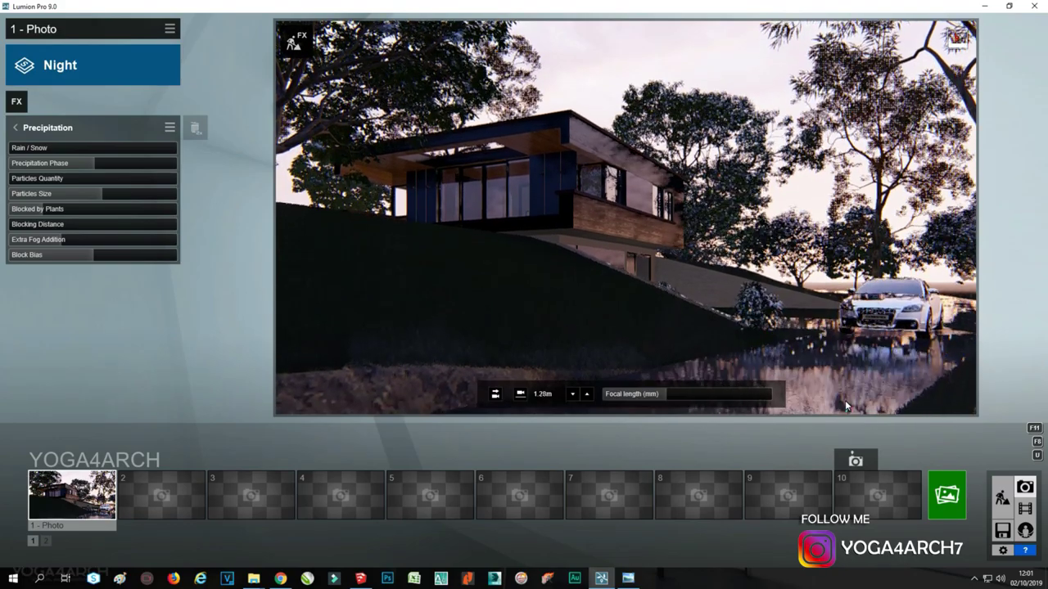
right_drag(845, 401, 842, 371)
key(d)
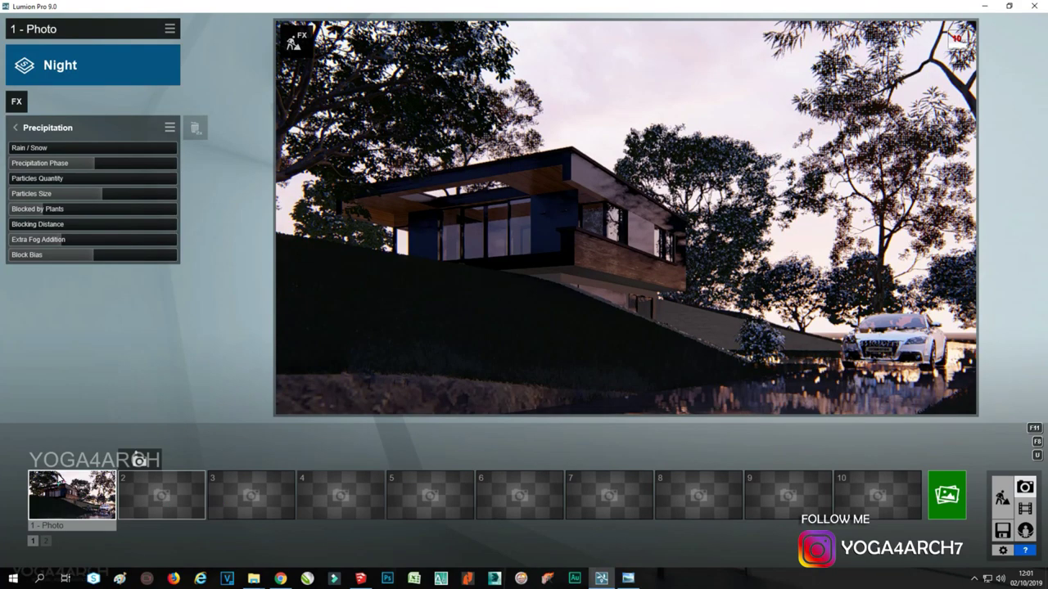
Save this view as Photo 1 and return to Build mode near the driveway
click(49, 460)
click(1001, 502)
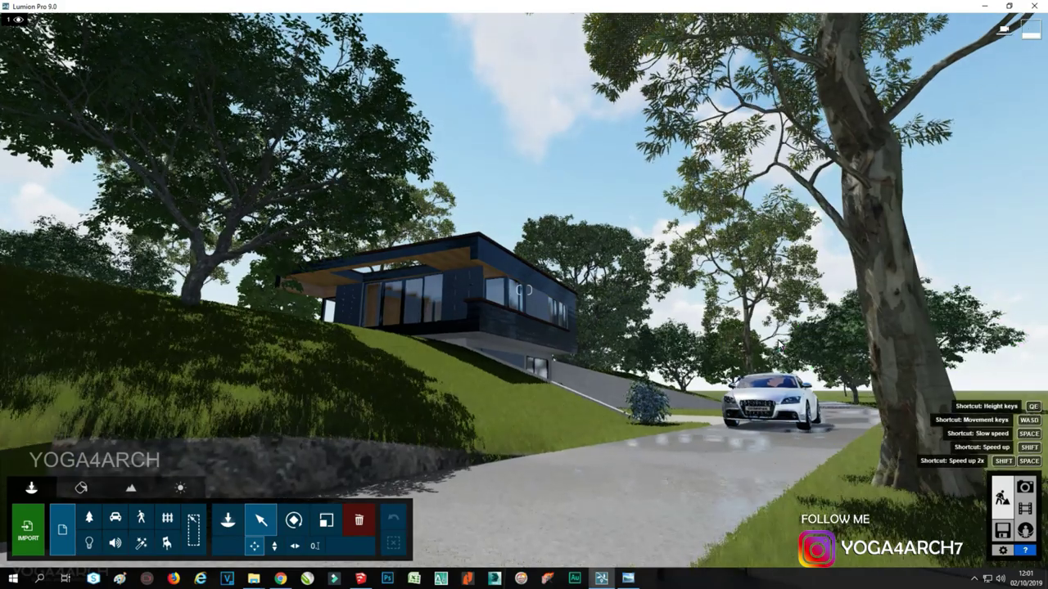
right_drag(783, 363, 770, 359)
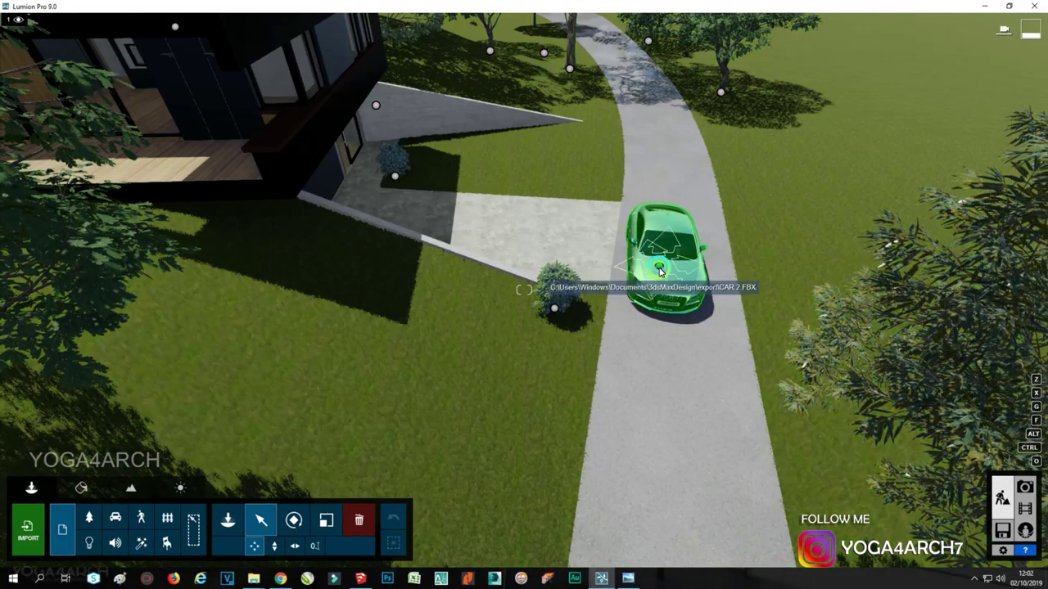
Move the car further up the driveway
drag(659, 264, 652, 176)
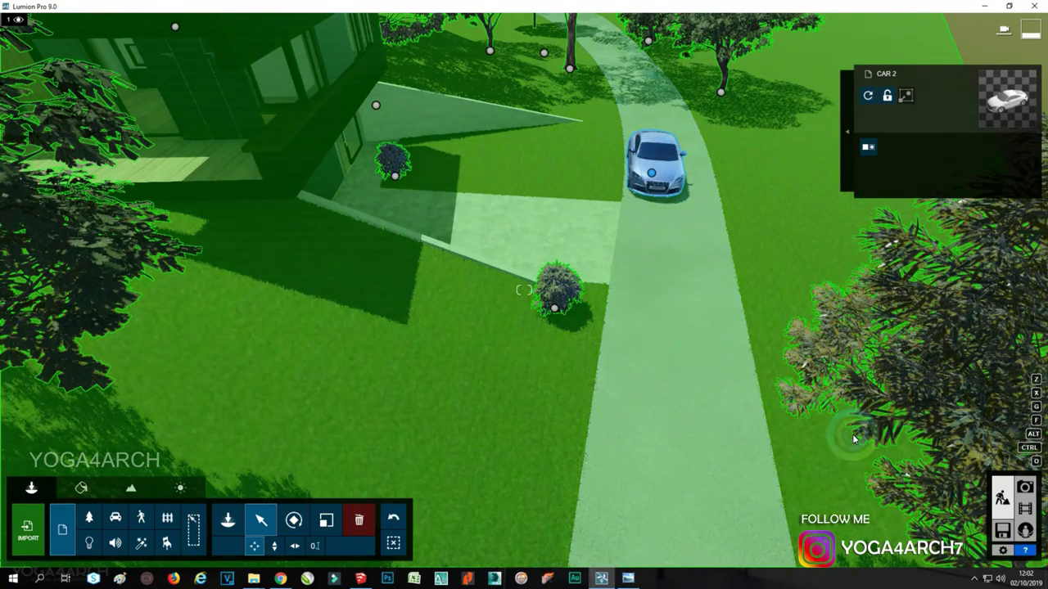
right_drag(854, 428, 798, 467)
scroll(798, 467, down, 10)
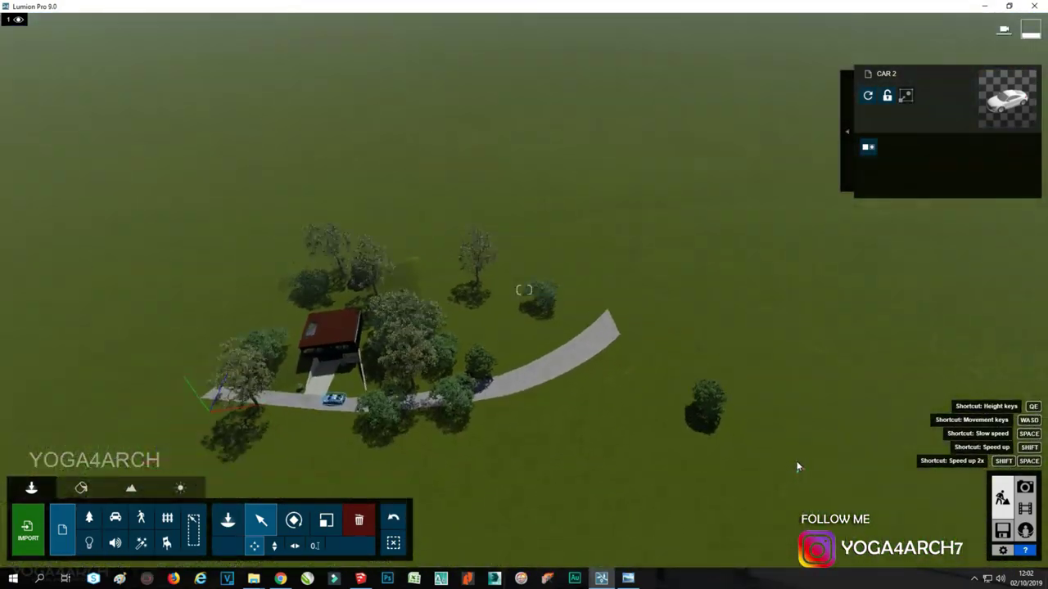
Mass-place a line of conifers on the lawn past the driveway, widening the offset
click(89, 519)
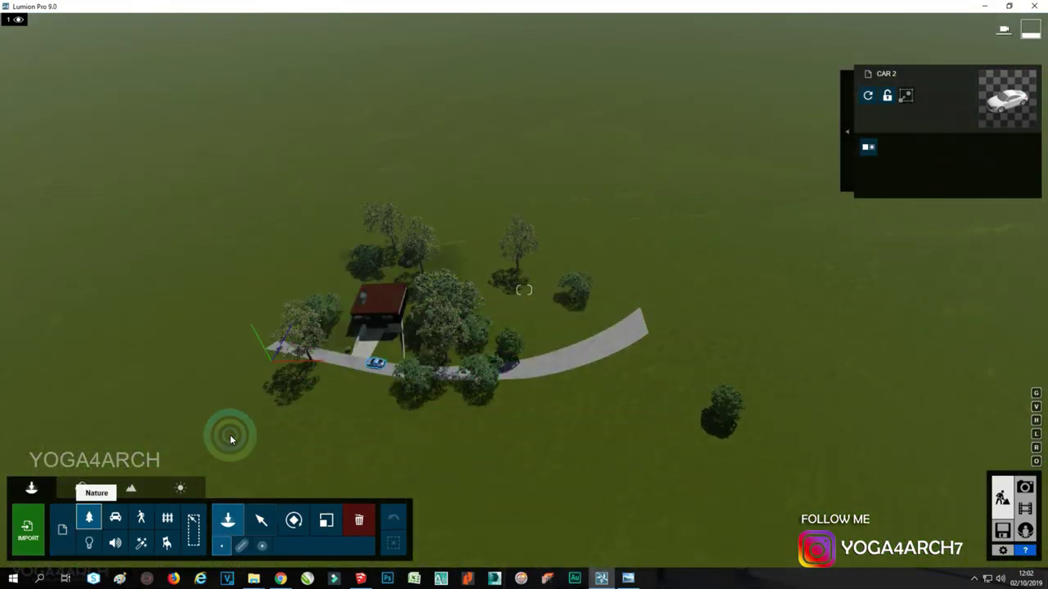
click(70, 98)
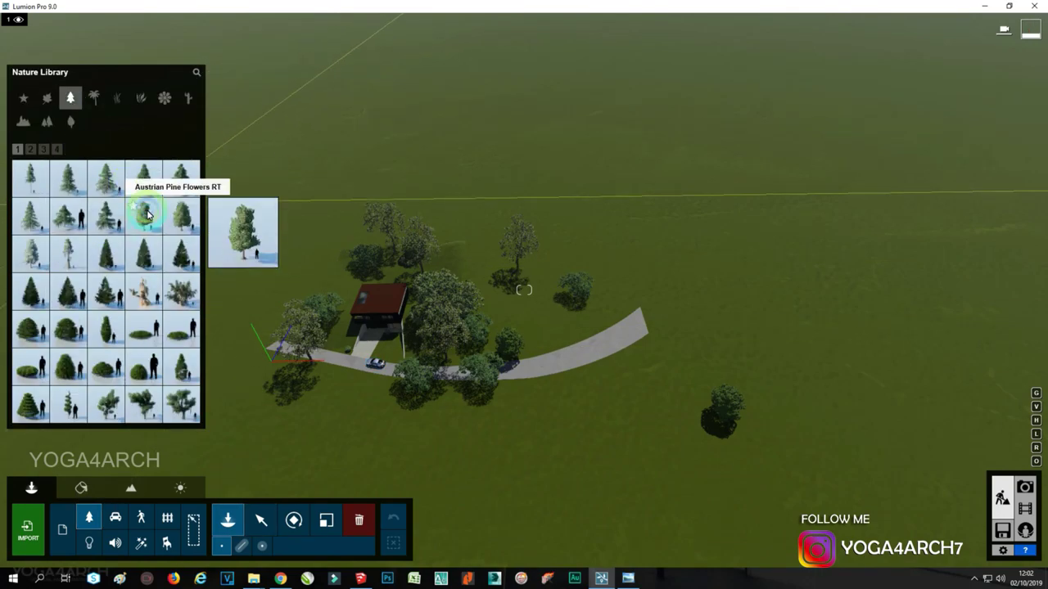
click(242, 545)
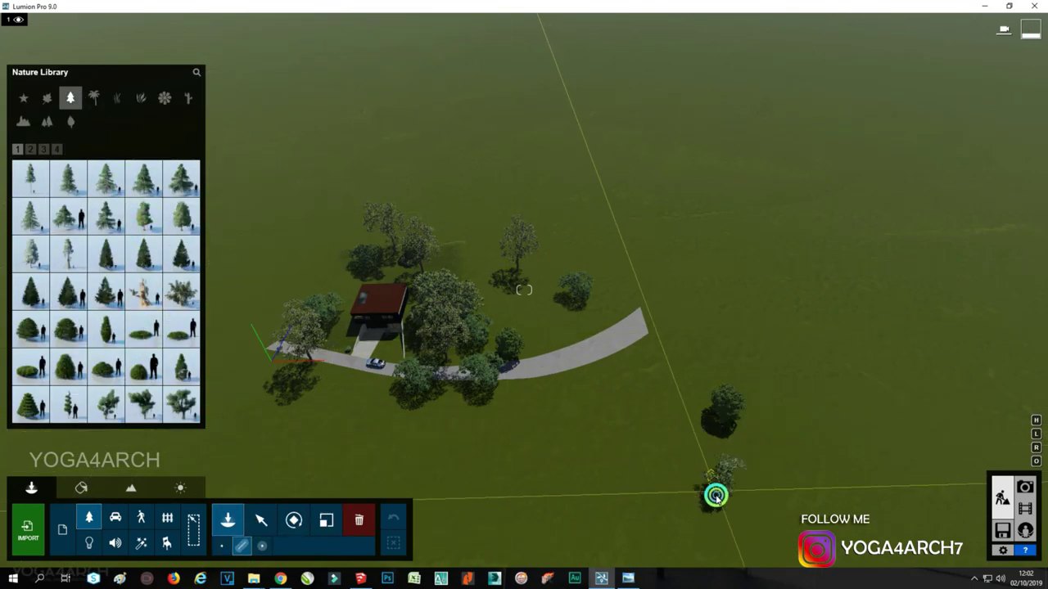
click(710, 461)
click(702, 260)
mouse_move(416, 543)
mouse_down()
mouse_move(460, 544)
mouse_move(456, 530)
mouse_move(504, 545)
mouse_up()
Add four more conifer species, including a pine, and raise Number Of Items to 33
click(68, 178)
click(664, 503)
click(30, 178)
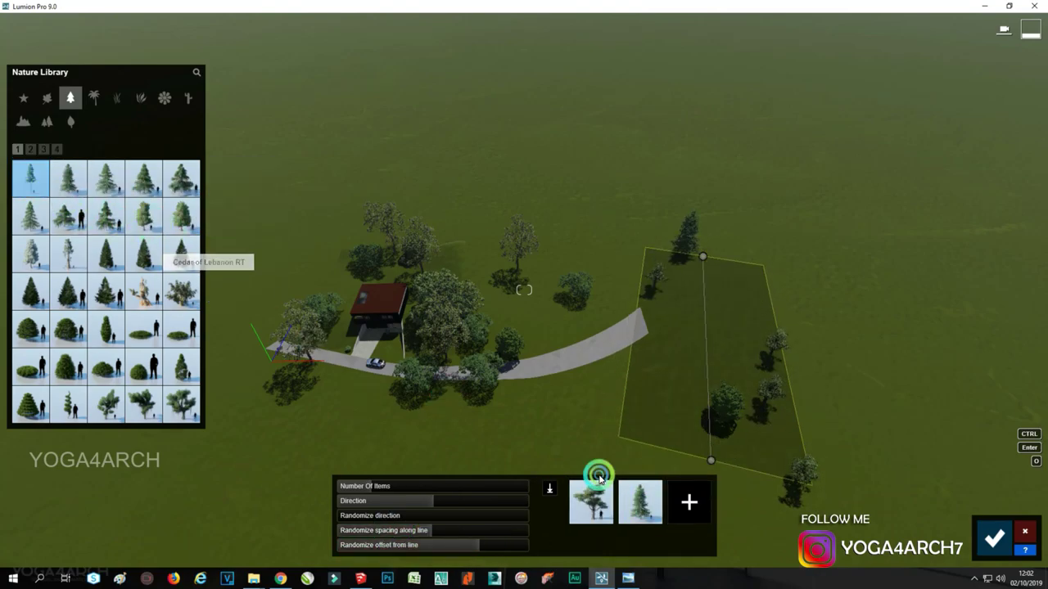
click(692, 504)
drag(419, 486, 421, 487)
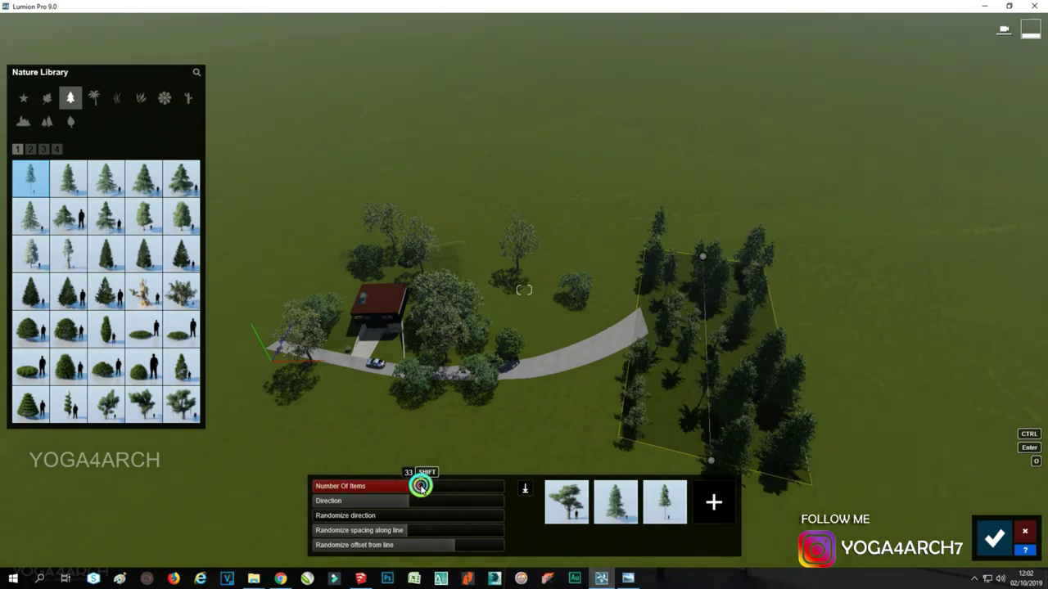
click(143, 216)
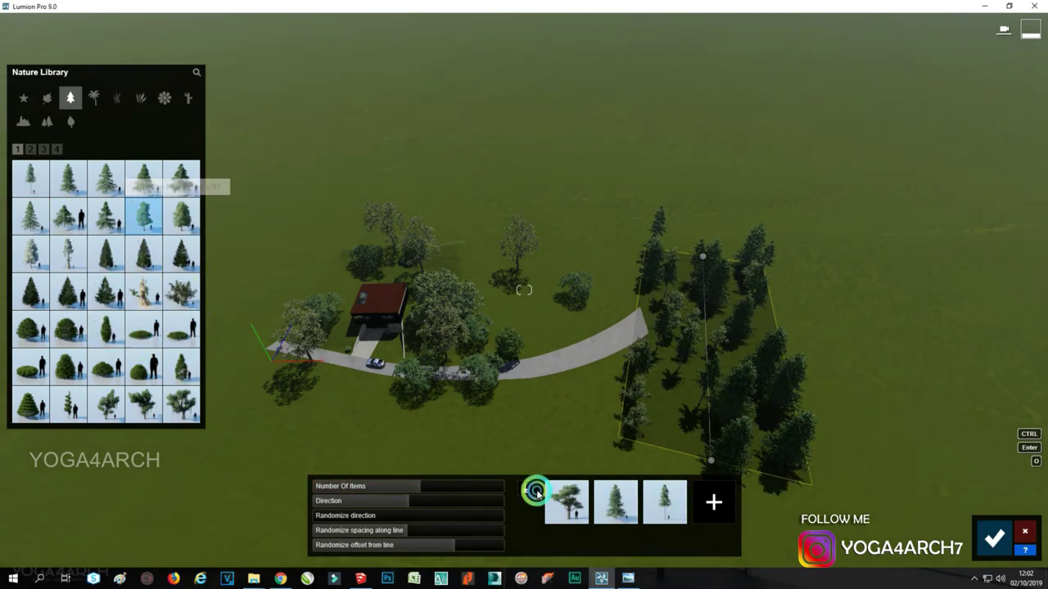
click(712, 513)
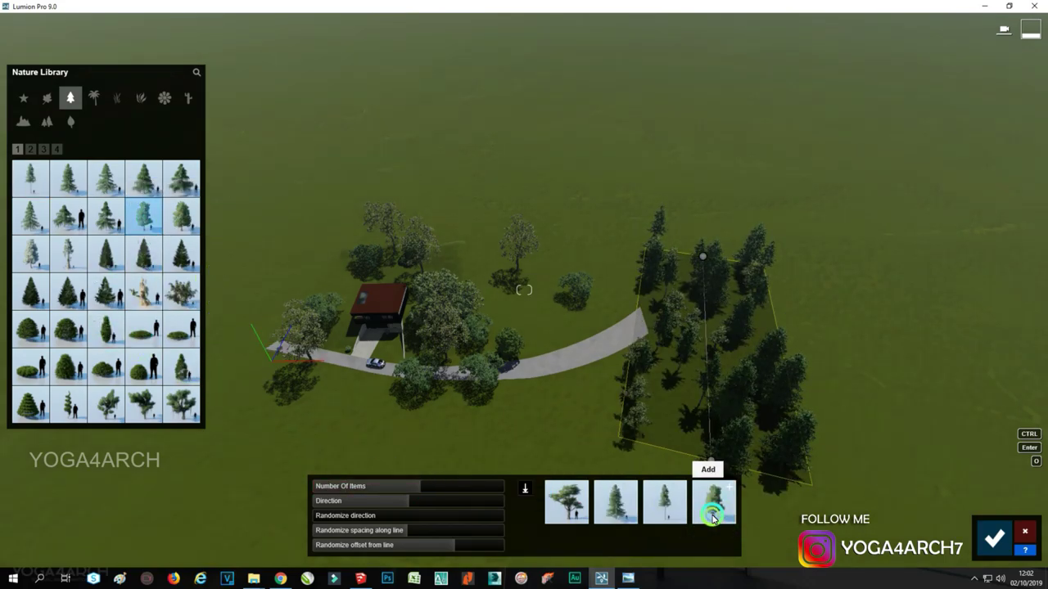
click(106, 177)
click(717, 497)
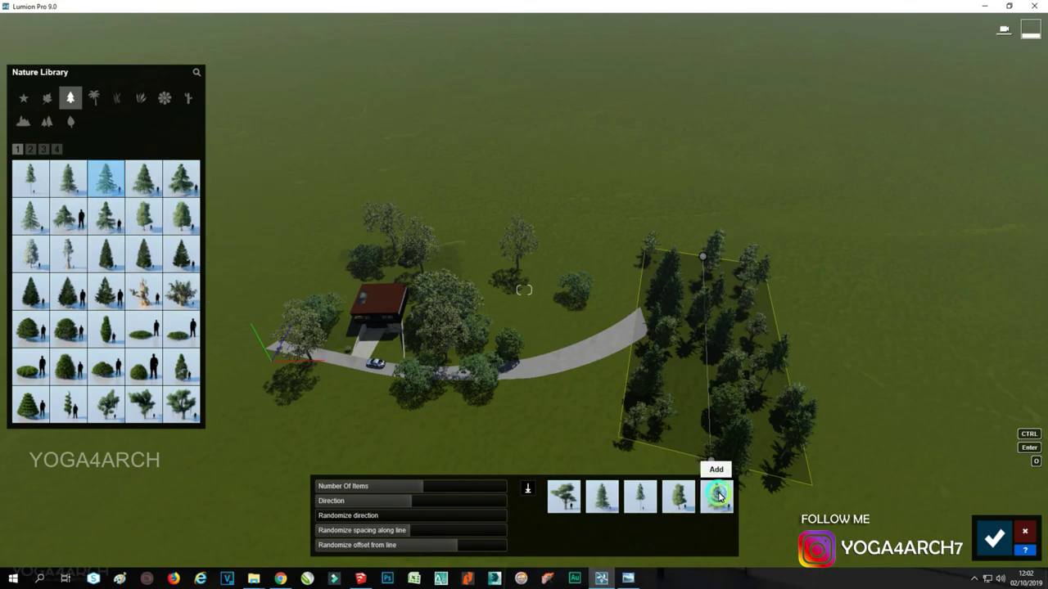
click(995, 537)
Outline more conifer areas below, behind and east of the house, then restore Photo 1
click(252, 443)
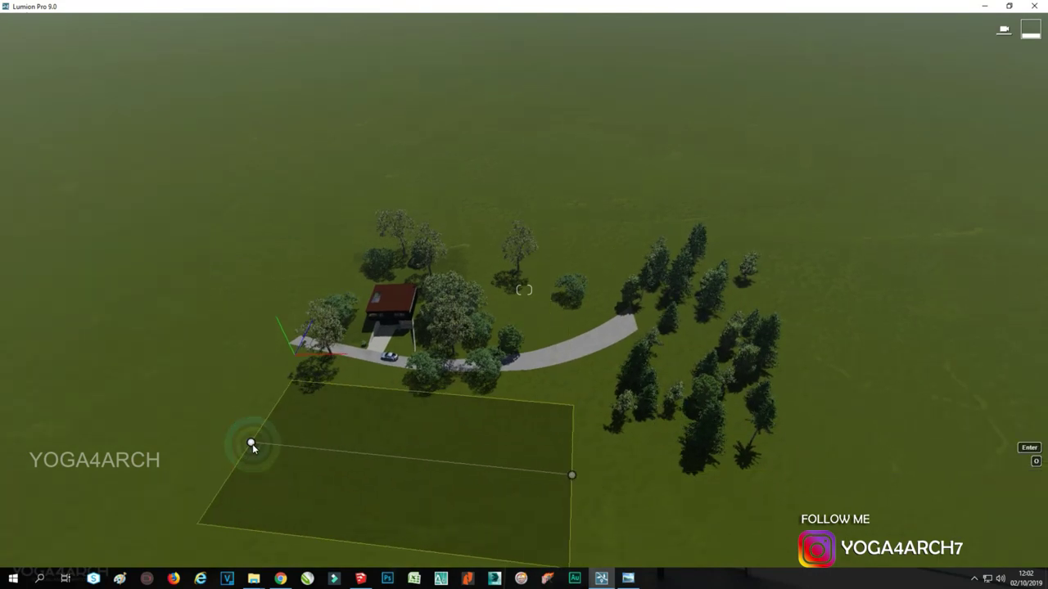
click(994, 537)
click(570, 309)
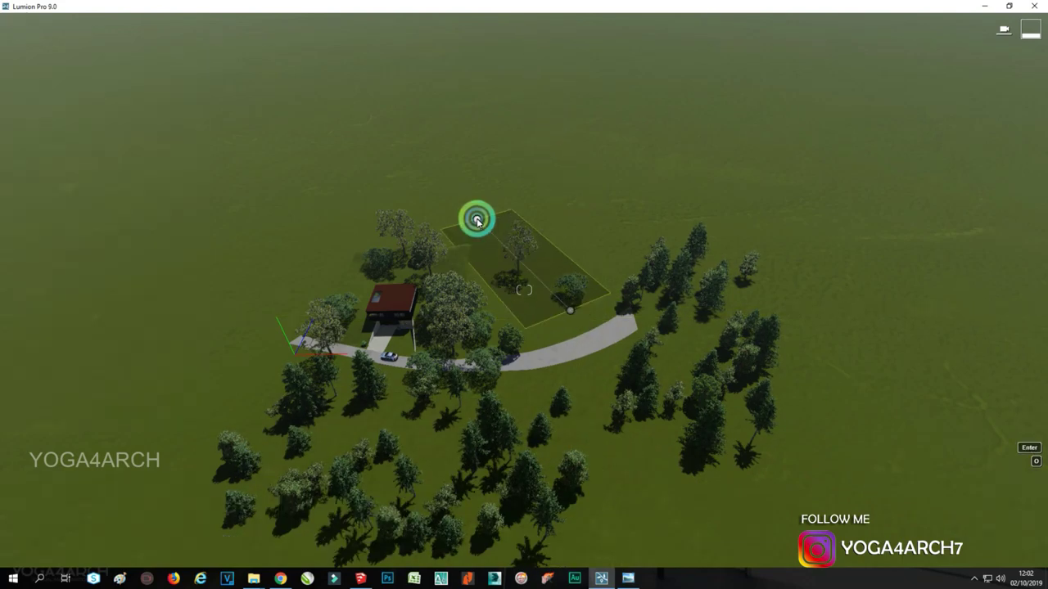
click(477, 218)
click(995, 537)
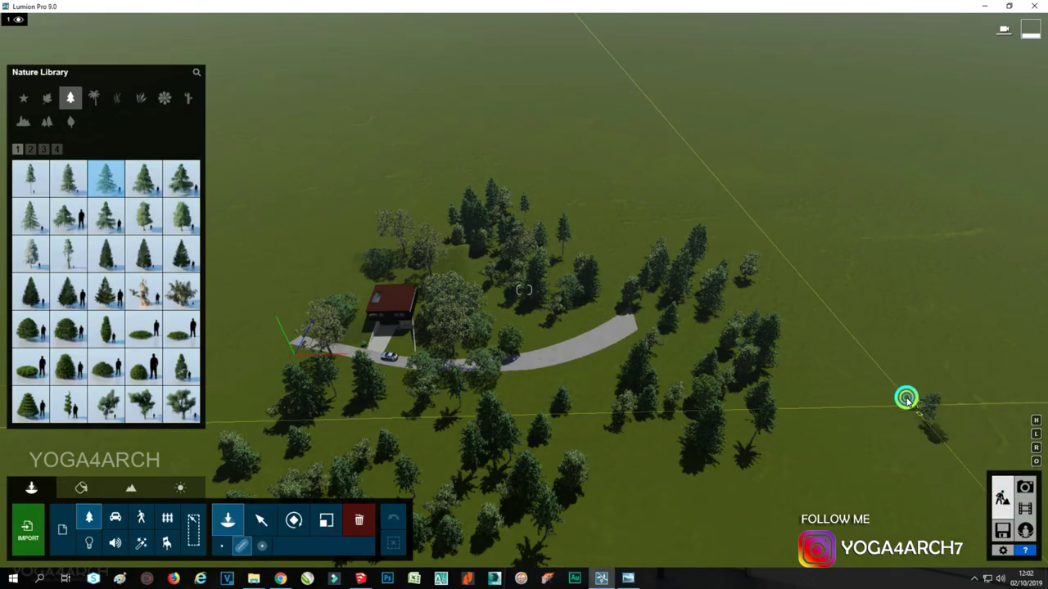
click(825, 344)
click(669, 210)
click(994, 537)
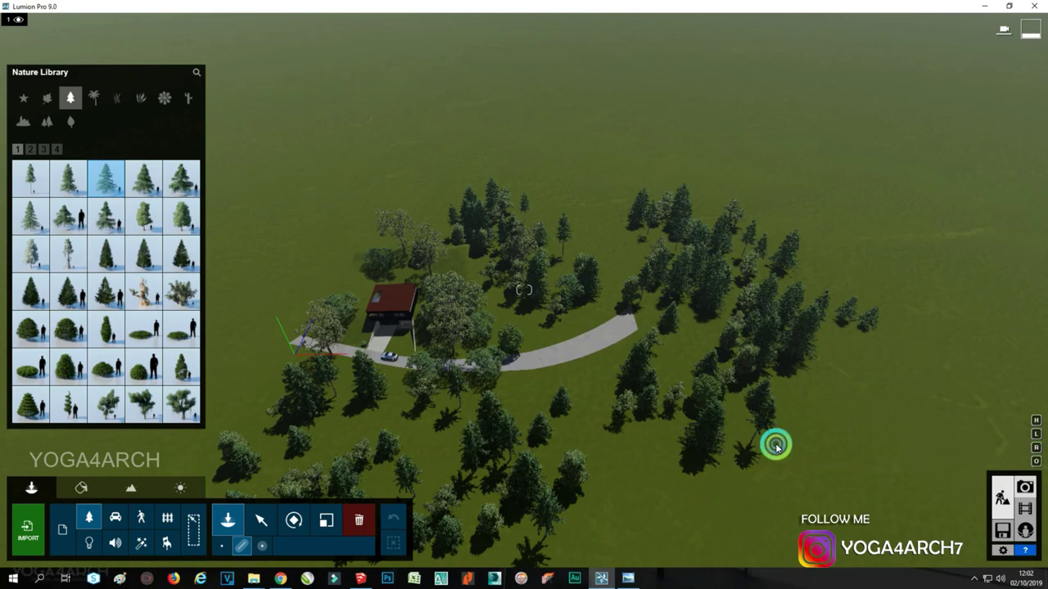
click(1025, 487)
click(82, 491)
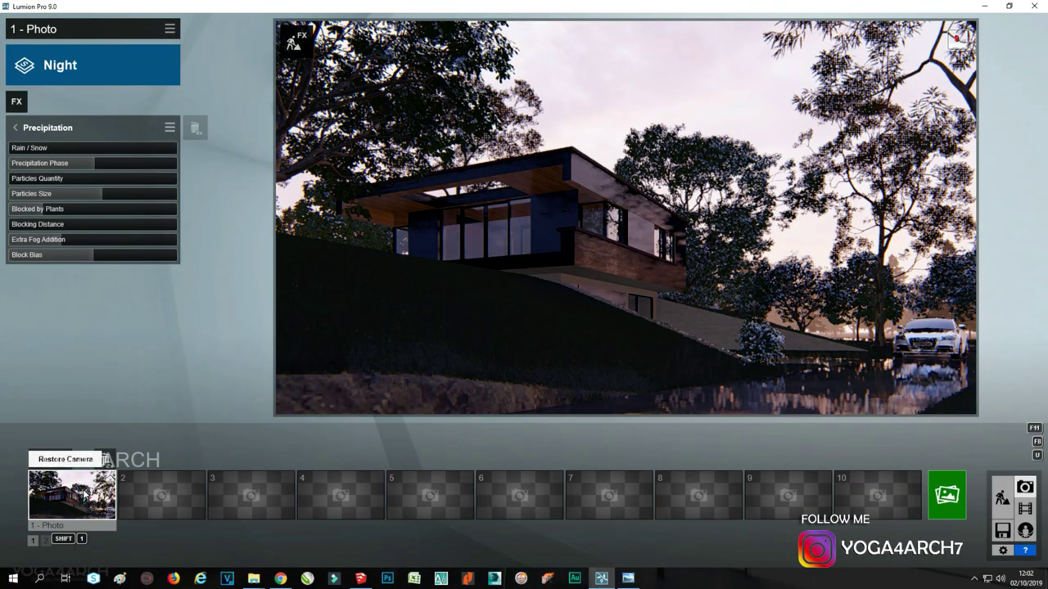
Add a Shadow effect with raised brightness and increased omnishadow
click(16, 101)
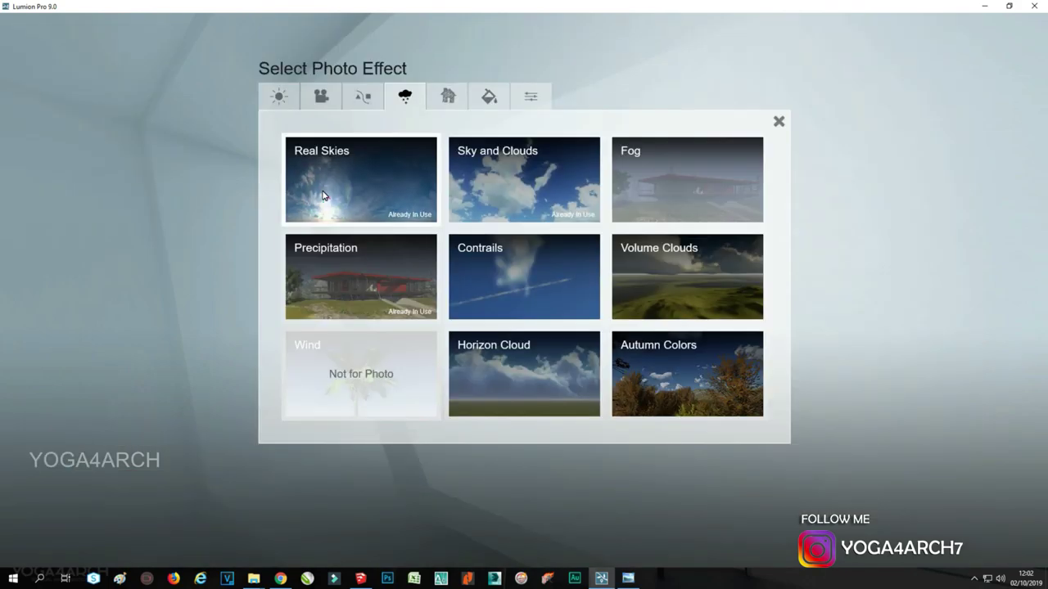
click(279, 96)
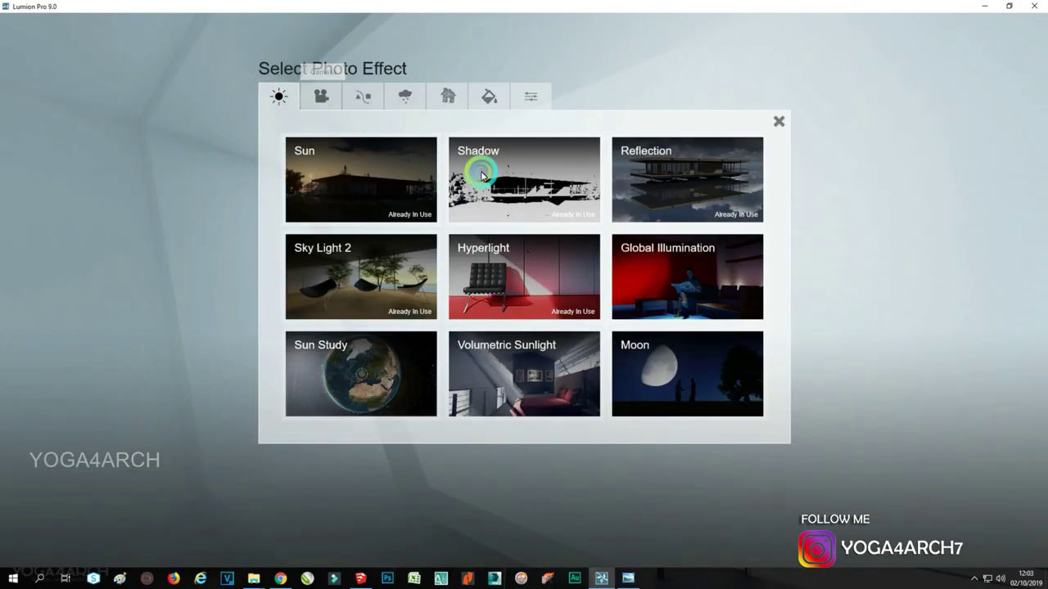
click(479, 169)
drag(45, 180, 26, 178)
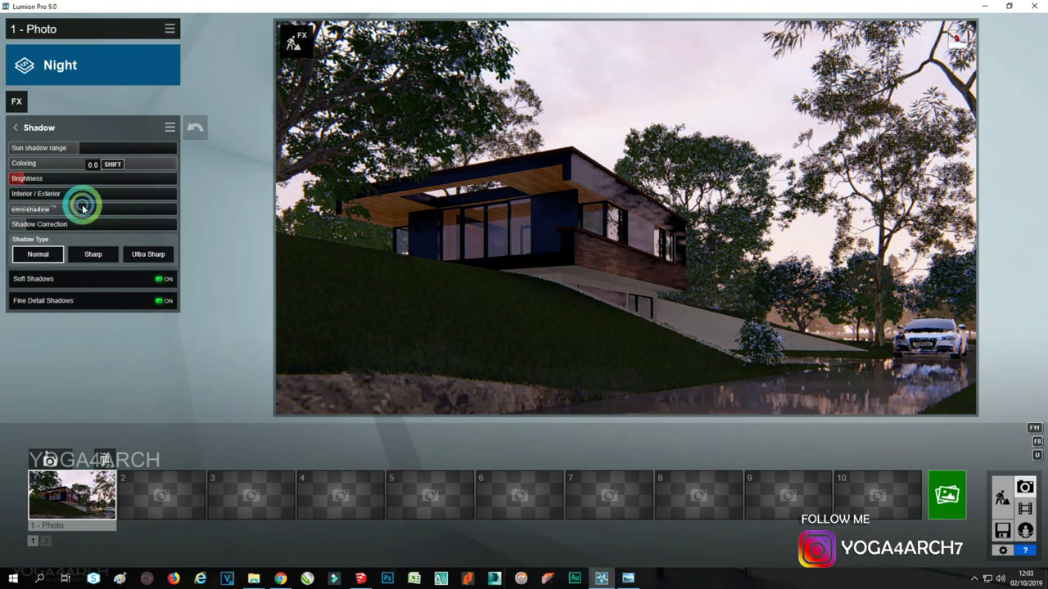
drag(83, 209, 120, 209)
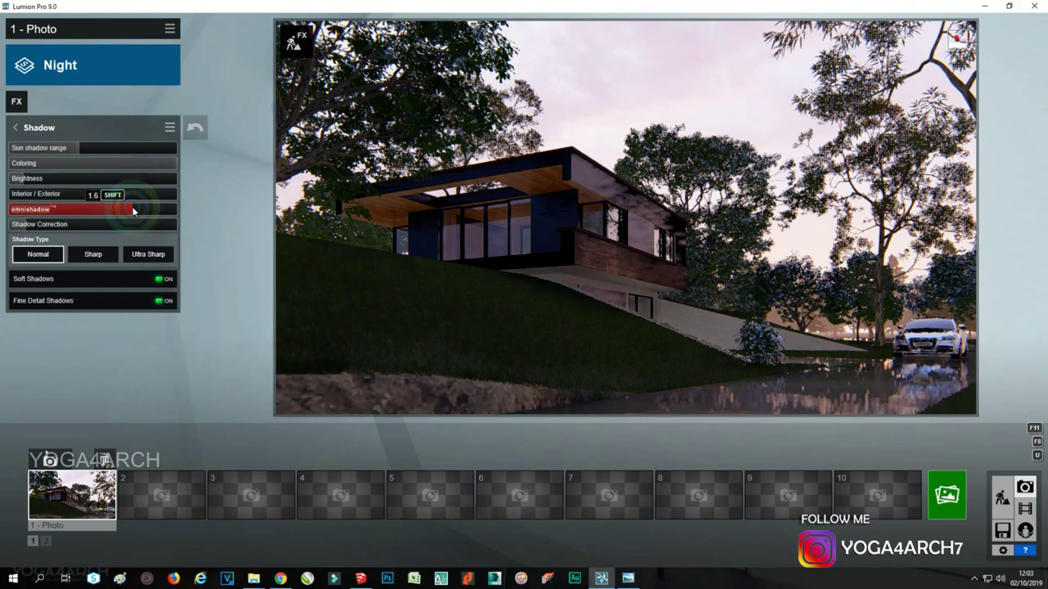
Switch the photo style from Night to Realistic
click(23, 109)
click(23, 109)
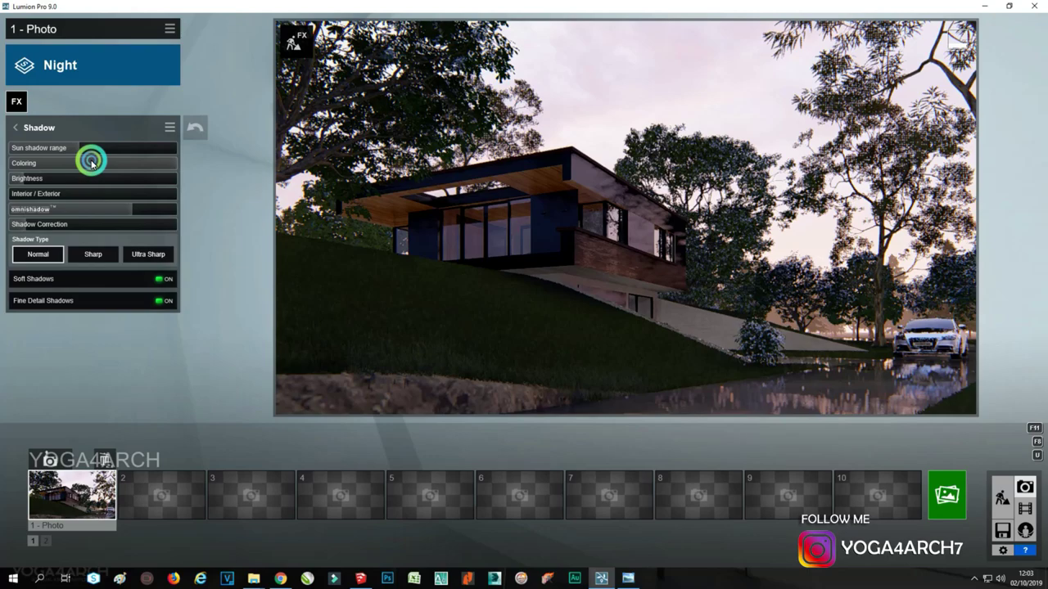
click(100, 66)
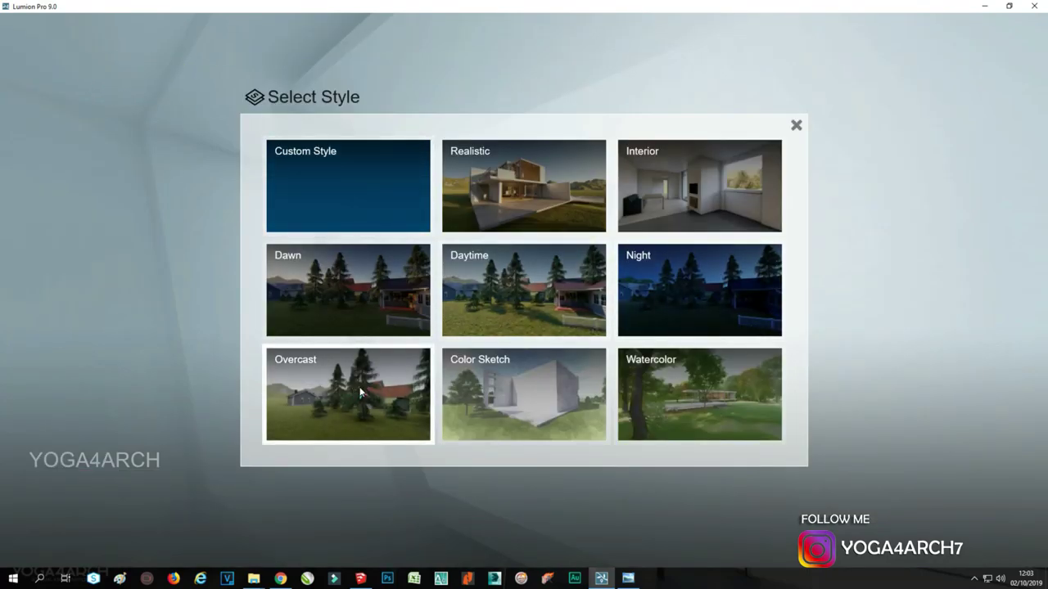
click(527, 184)
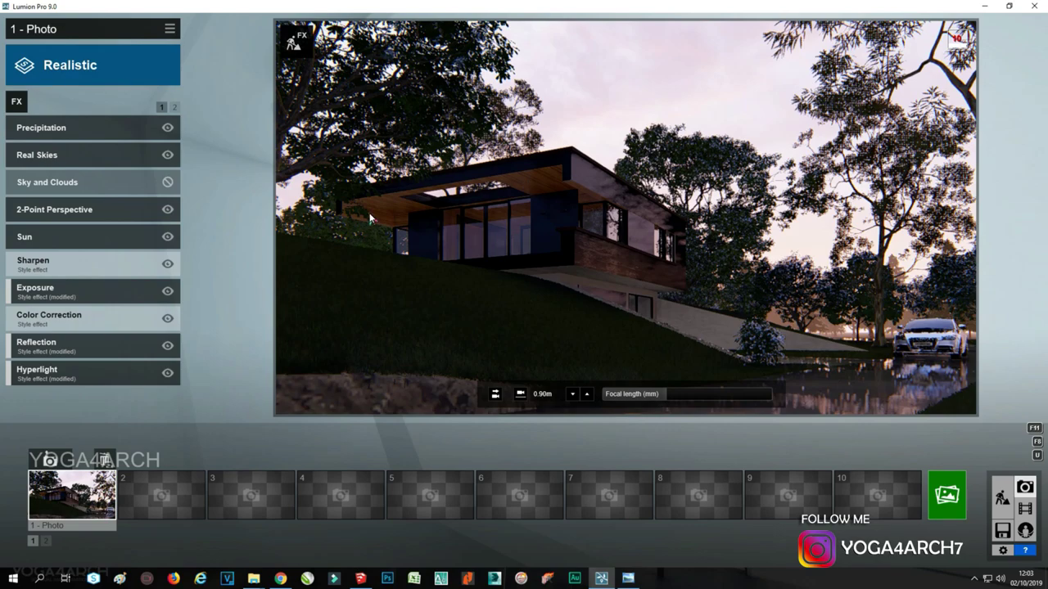
Add a Color Correction effect to Photo 1
click(17, 102)
click(489, 97)
click(384, 172)
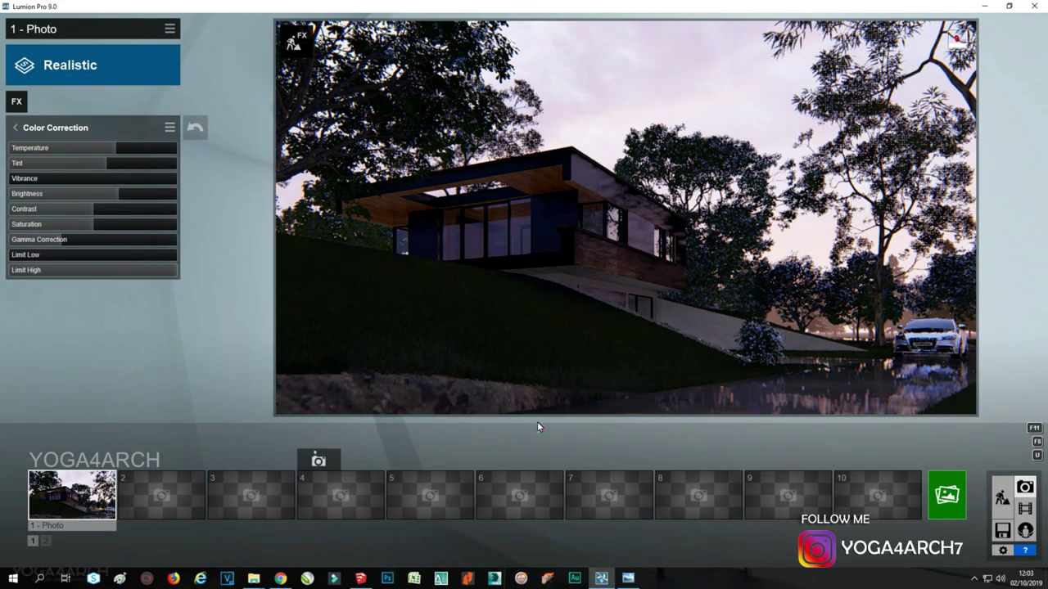
Add a Precipitation weather effect with precipitation phase 0.1
click(16, 102)
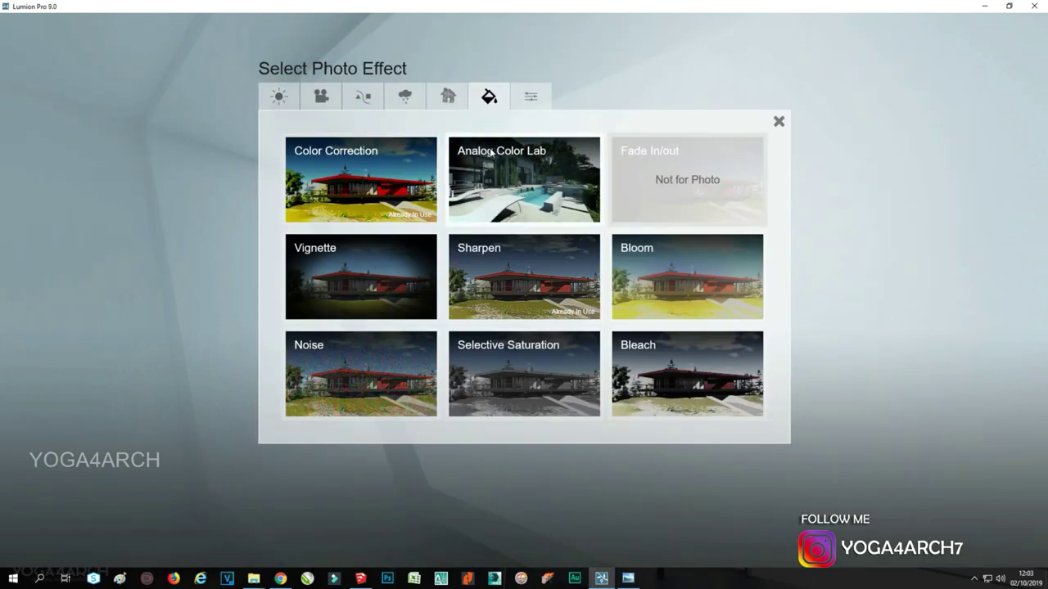
click(362, 98)
click(402, 99)
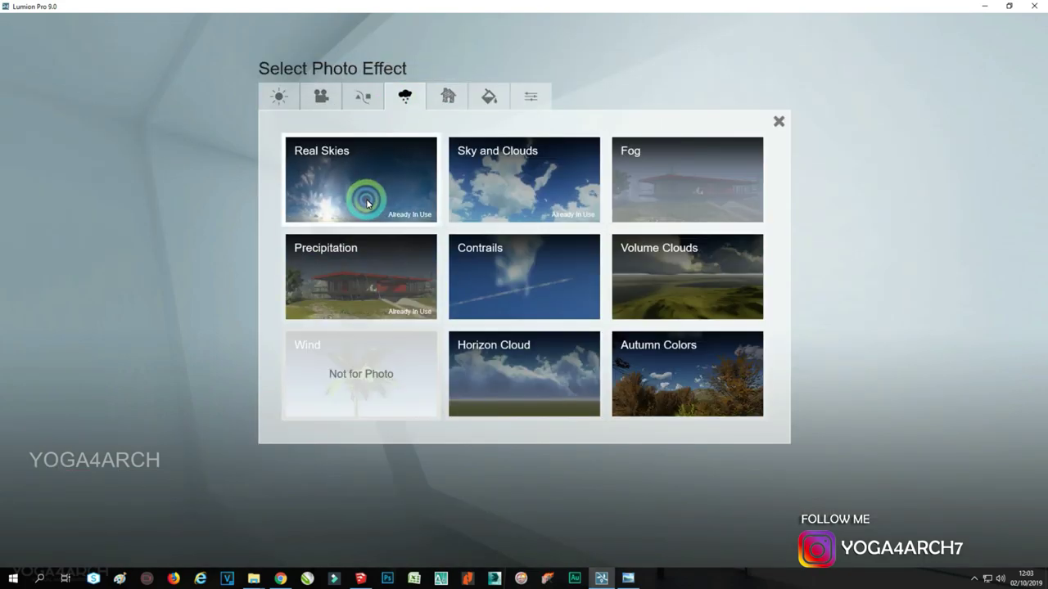
click(351, 262)
click(32, 163)
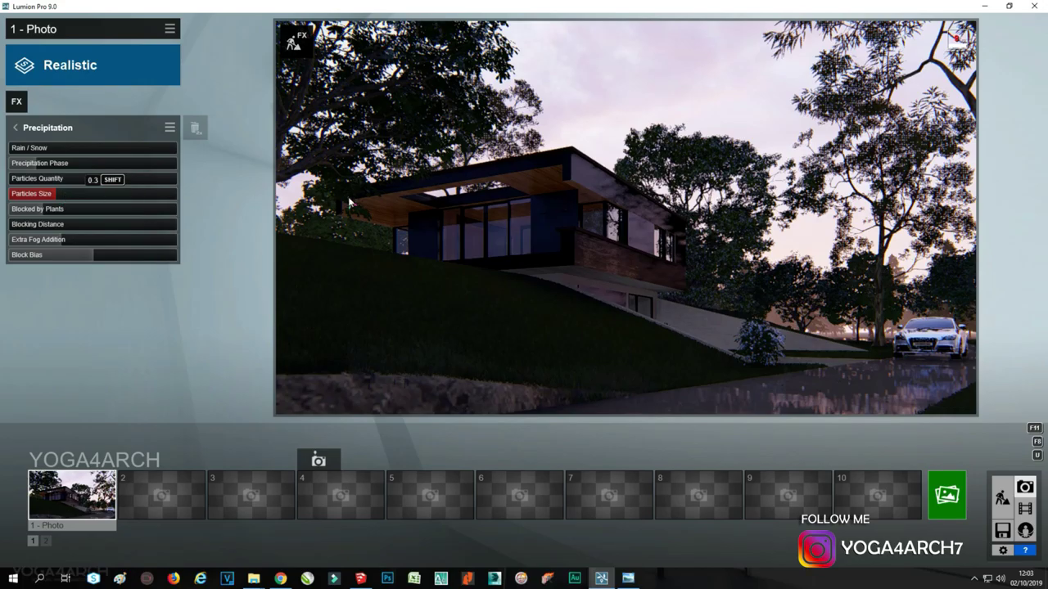
Enlarge the hd tree 3 on the hillside with the Scale tool
click(1001, 507)
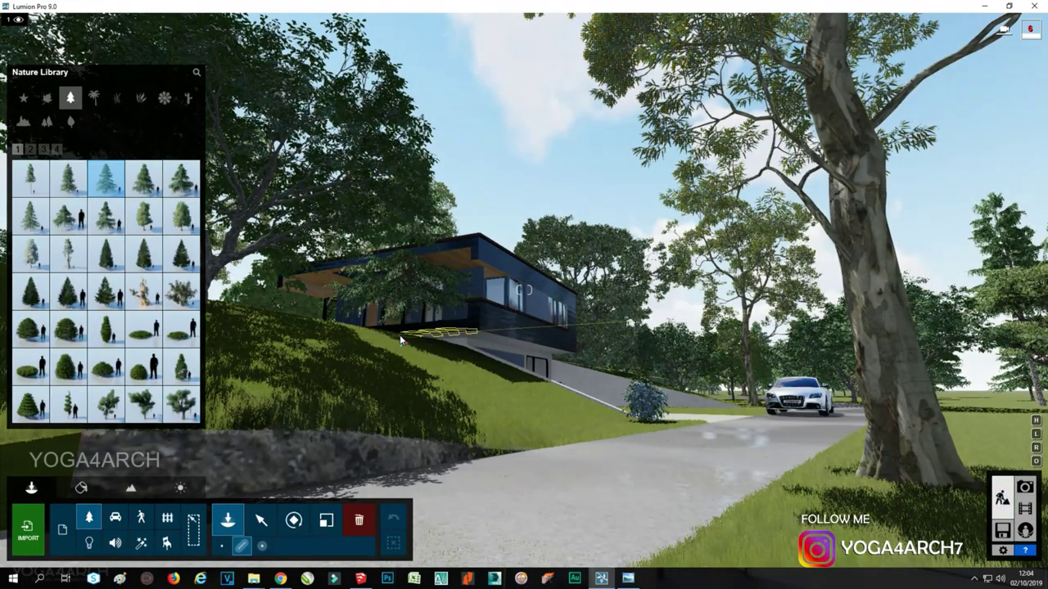
click(325, 522)
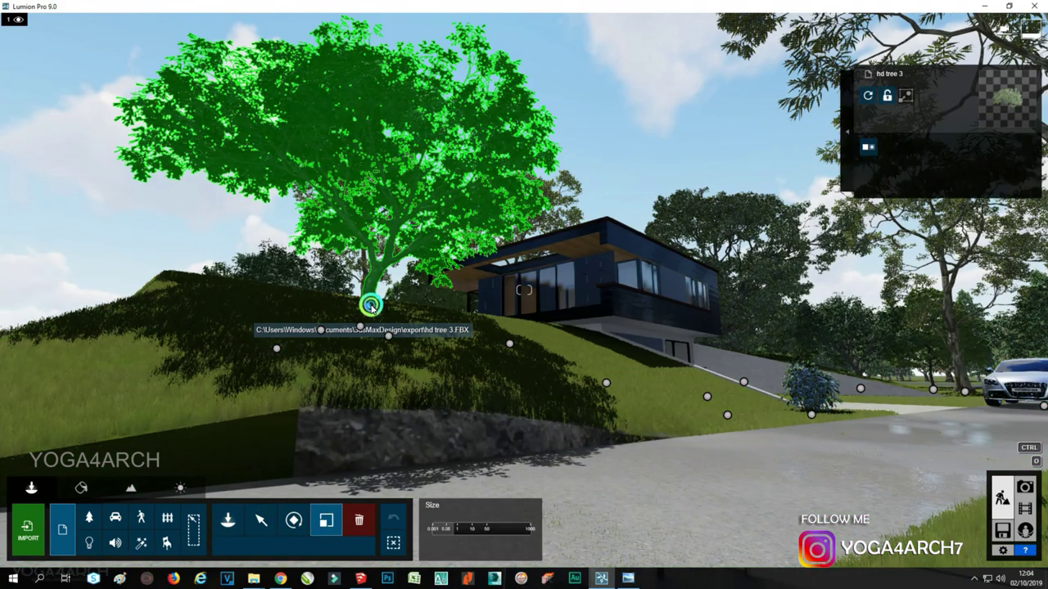
drag(368, 309, 1042, 472)
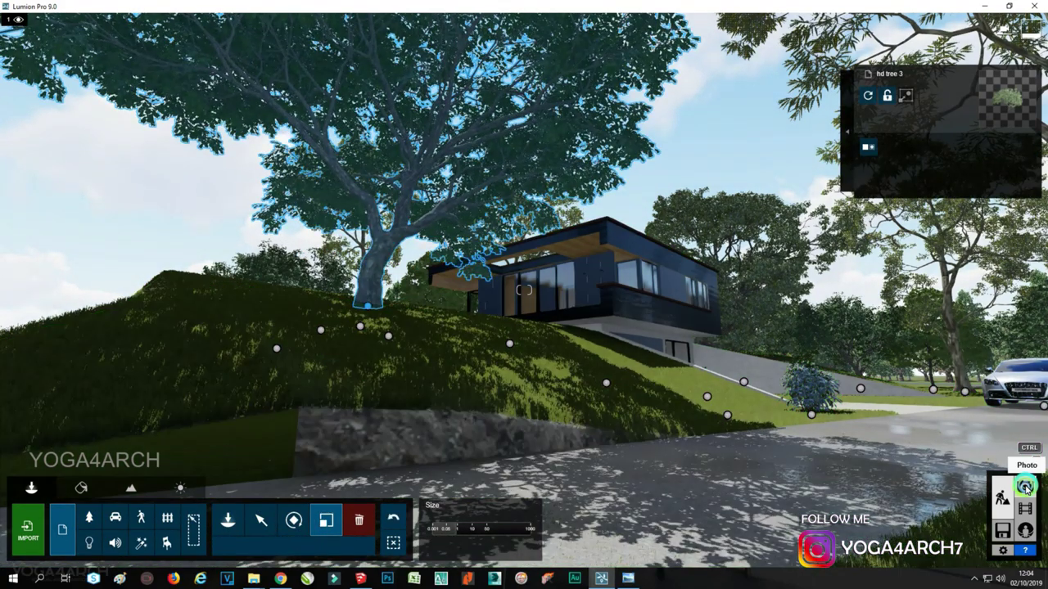
click(1025, 488)
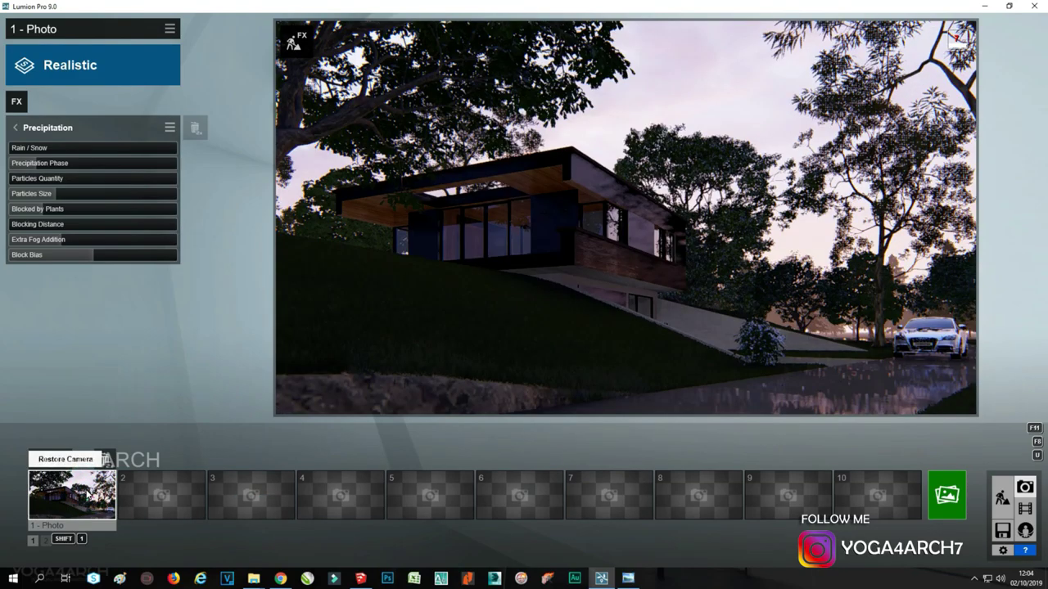
Move hd tree 3 farther back on the slope and restore Photo 1's camera
click(1002, 497)
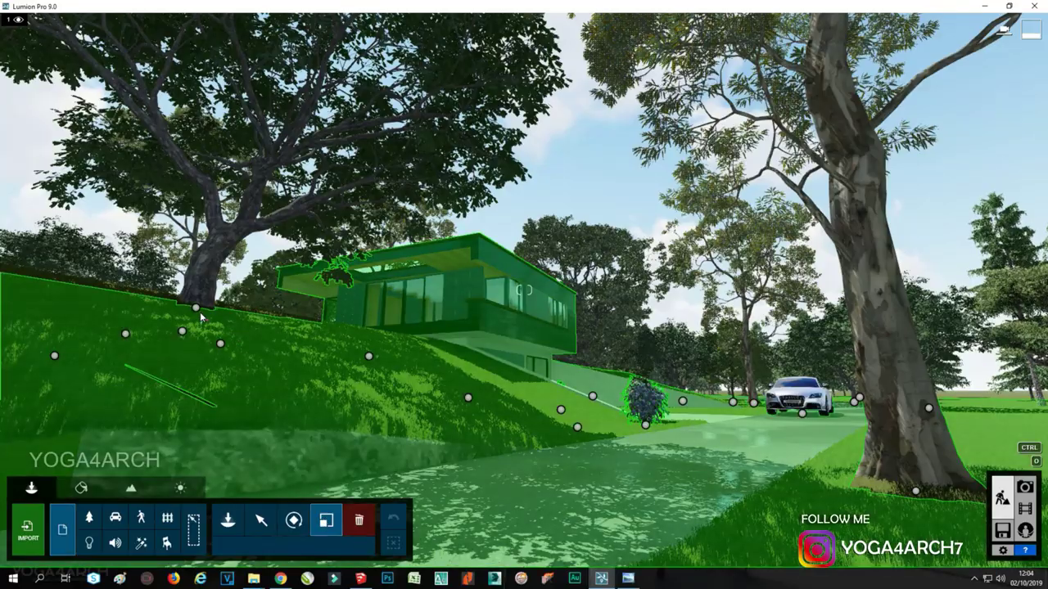
click(198, 310)
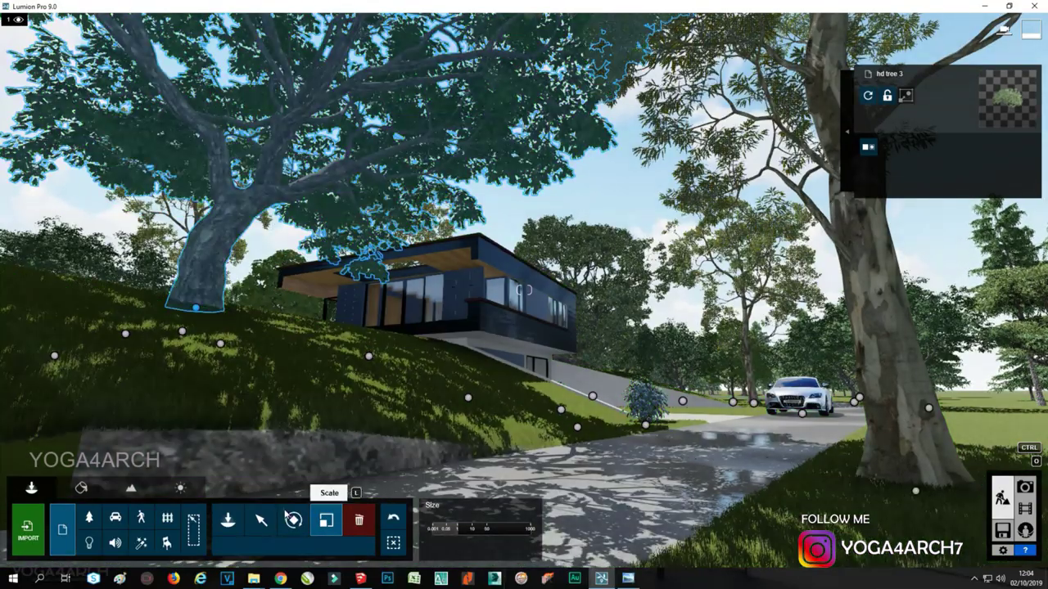
click(261, 521)
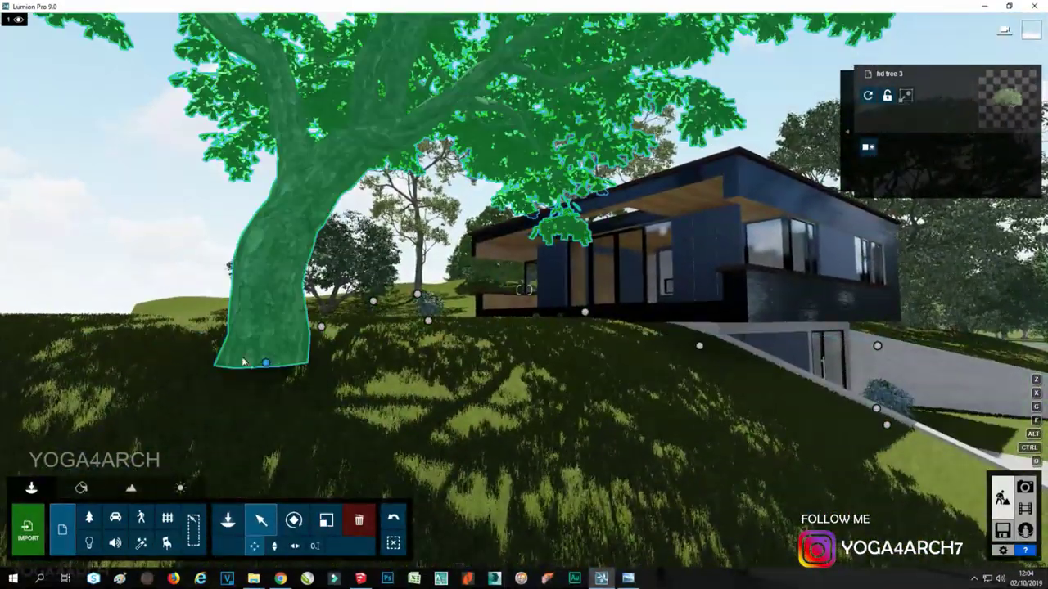
drag(257, 347, 272, 321)
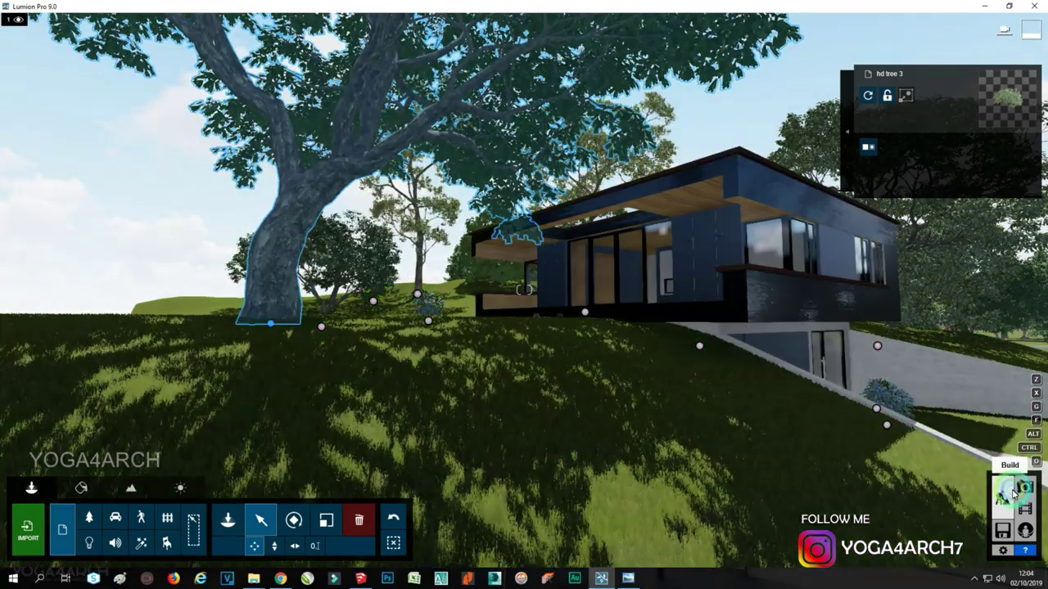
click(1025, 488)
click(82, 492)
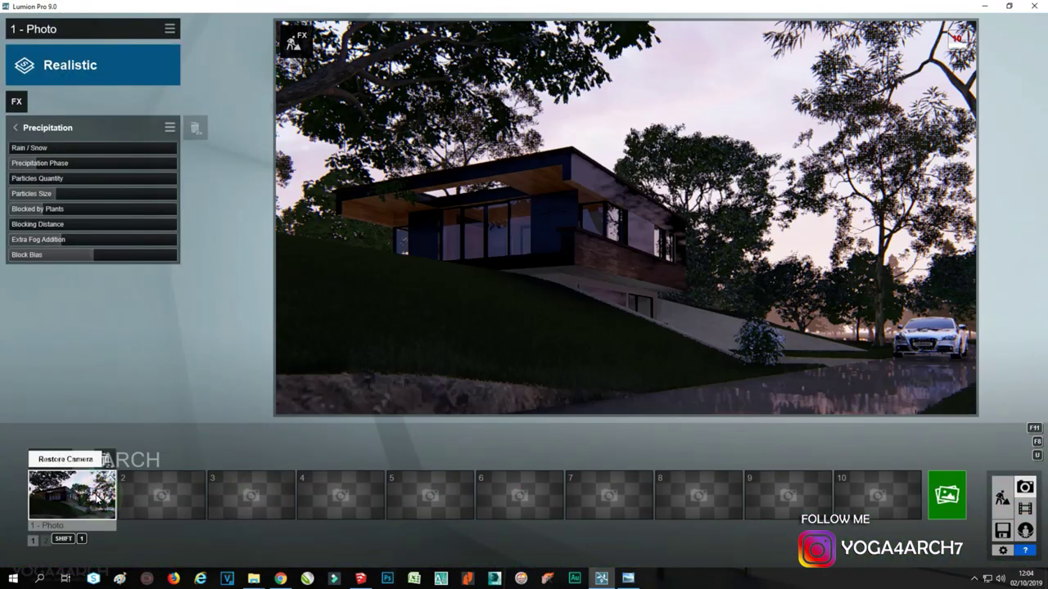
mouse_move(698, 495)
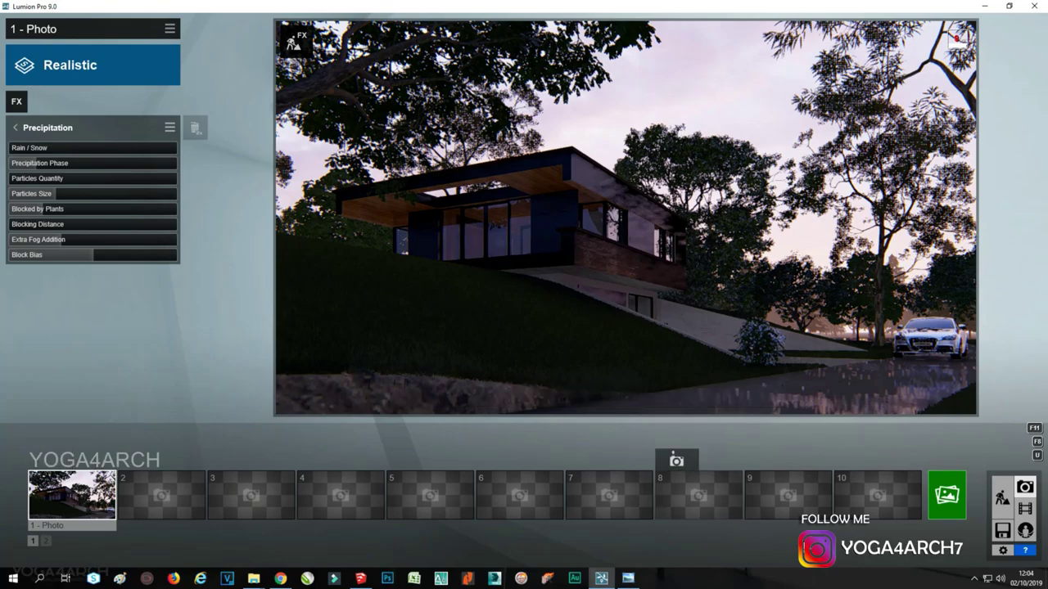
Render 1 - Photo at 1920x1080 as a JPG, overwriting the earlier Desktop file
click(947, 494)
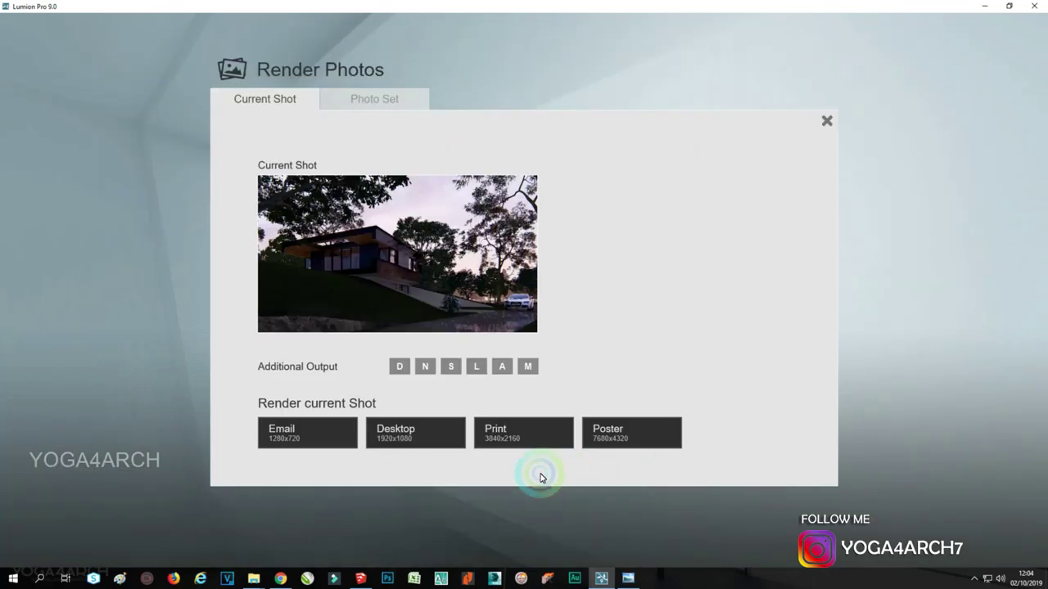
click(497, 442)
double_click(249, 125)
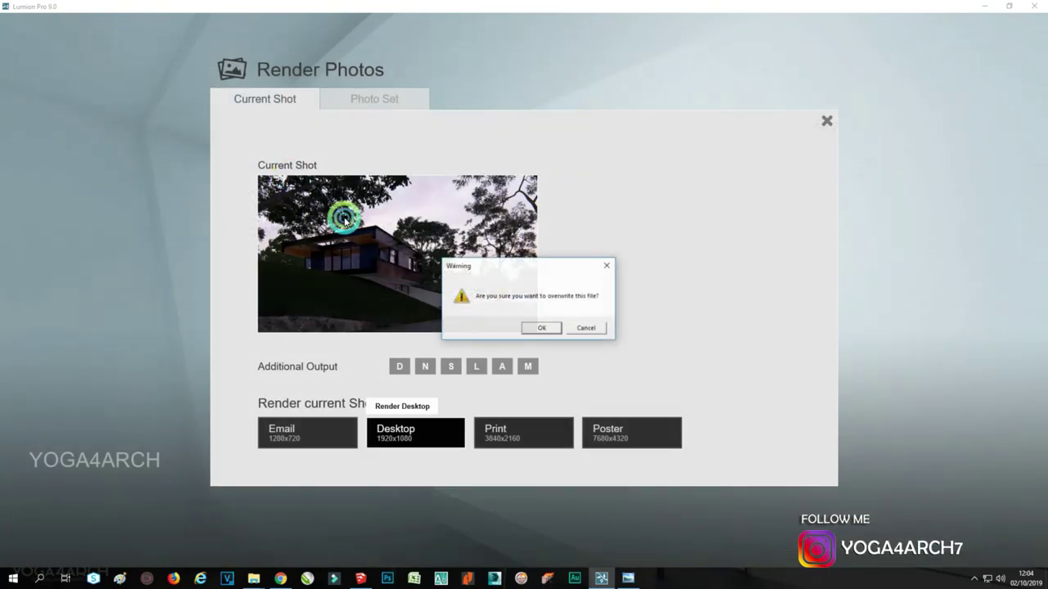
click(527, 328)
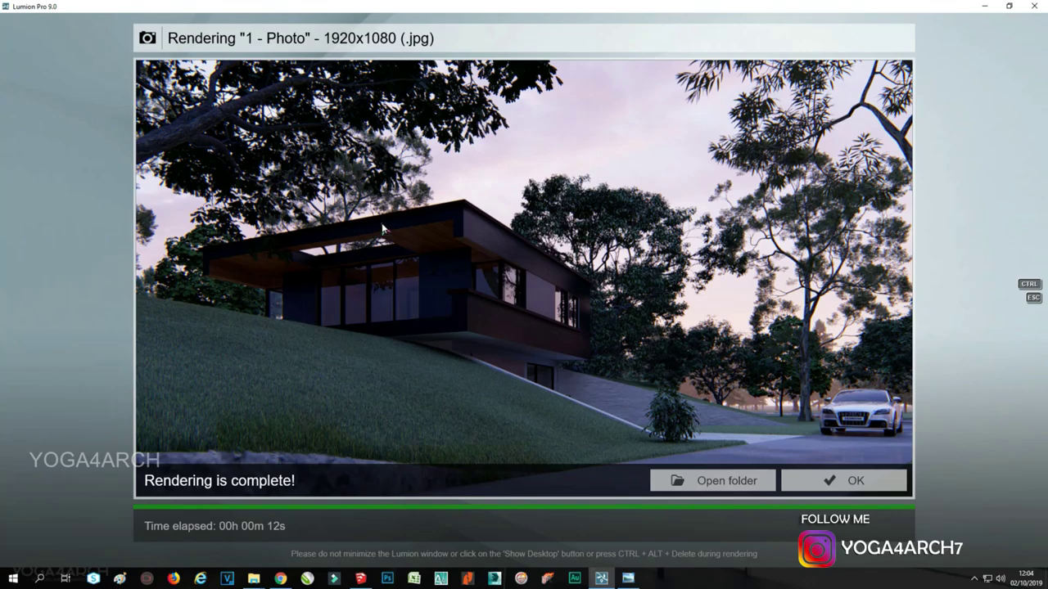
click(842, 487)
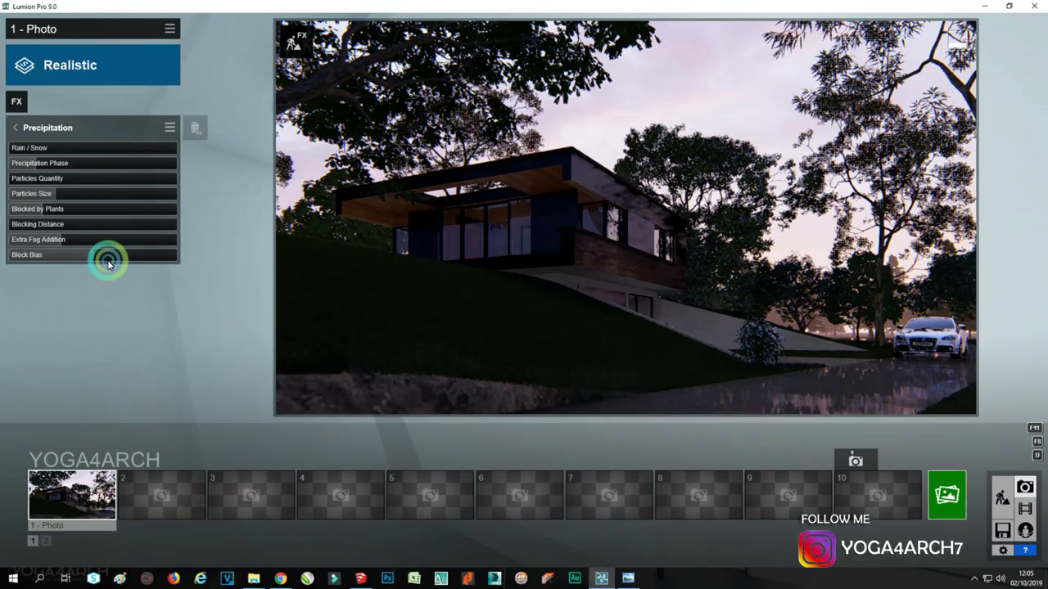
Add a Real Skies Evening 5 sky with overall brightness set to 0.7
click(18, 102)
click(390, 172)
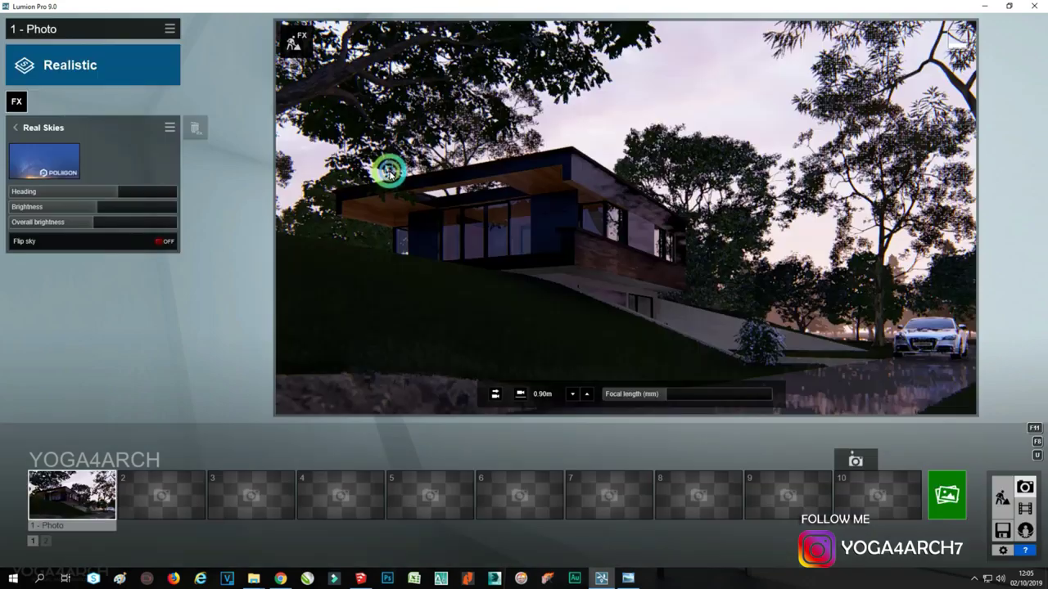
click(67, 162)
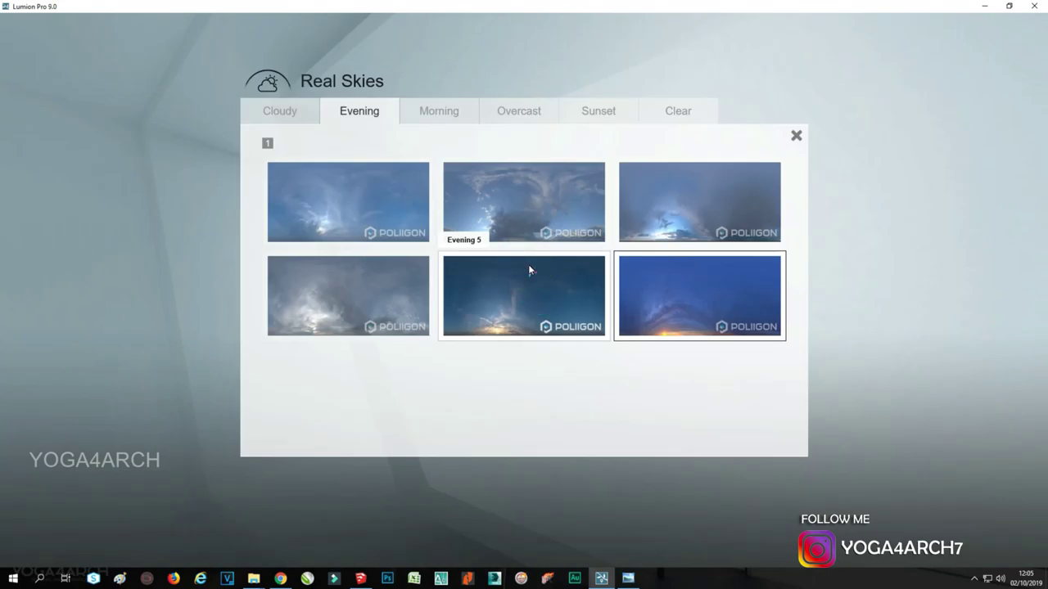
click(537, 300)
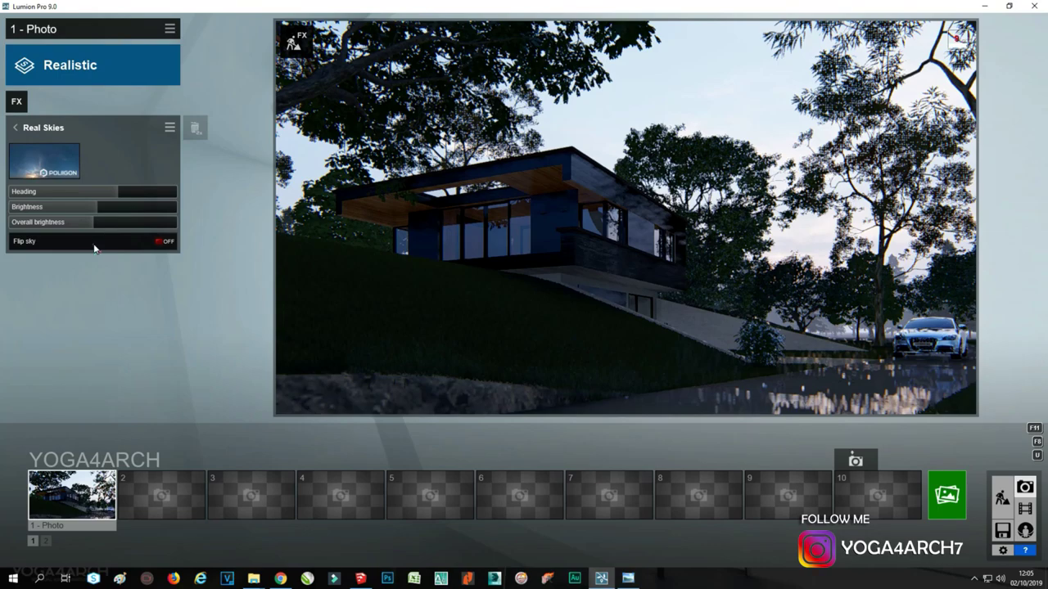
mouse_move(73, 221)
mouse_down()
mouse_move(38, 221)
mouse_move(140, 221)
mouse_up()
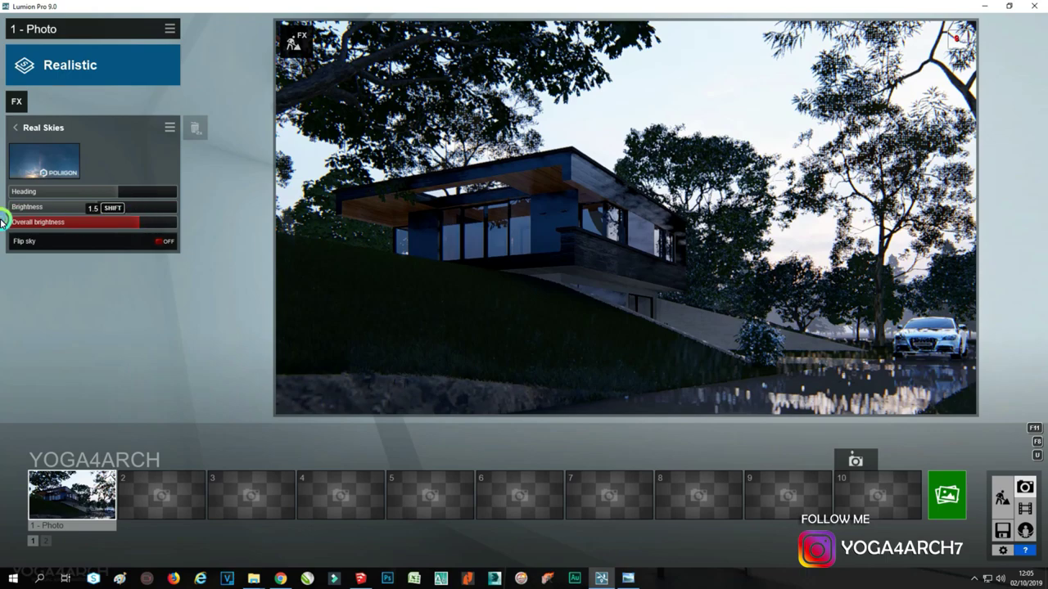
drag(2, 221, 1, 221)
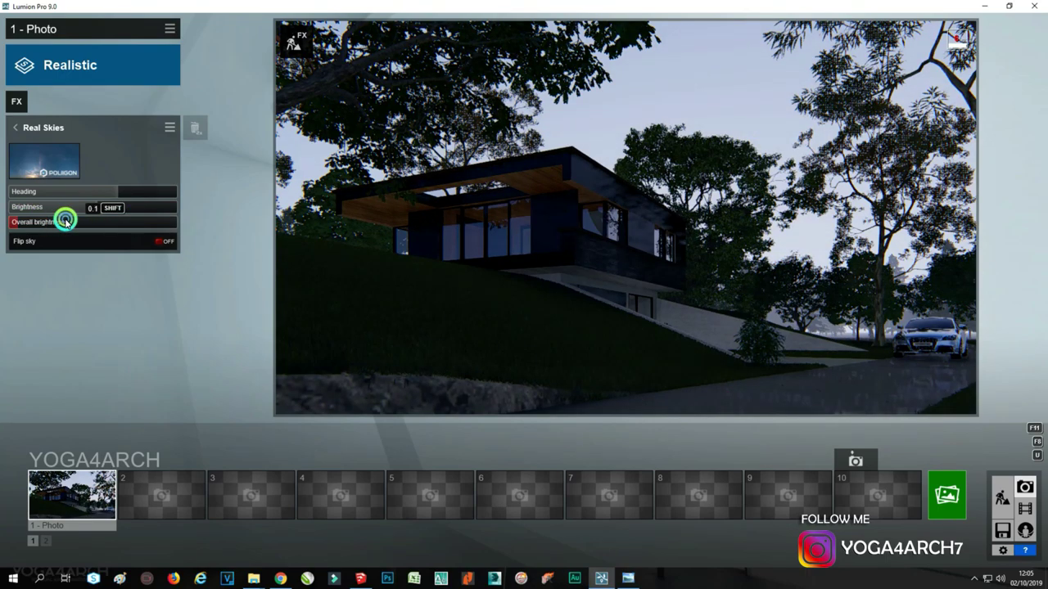
mouse_move(65, 221)
mouse_down()
mouse_move(49, 220)
mouse_move(155, 240)
mouse_up()
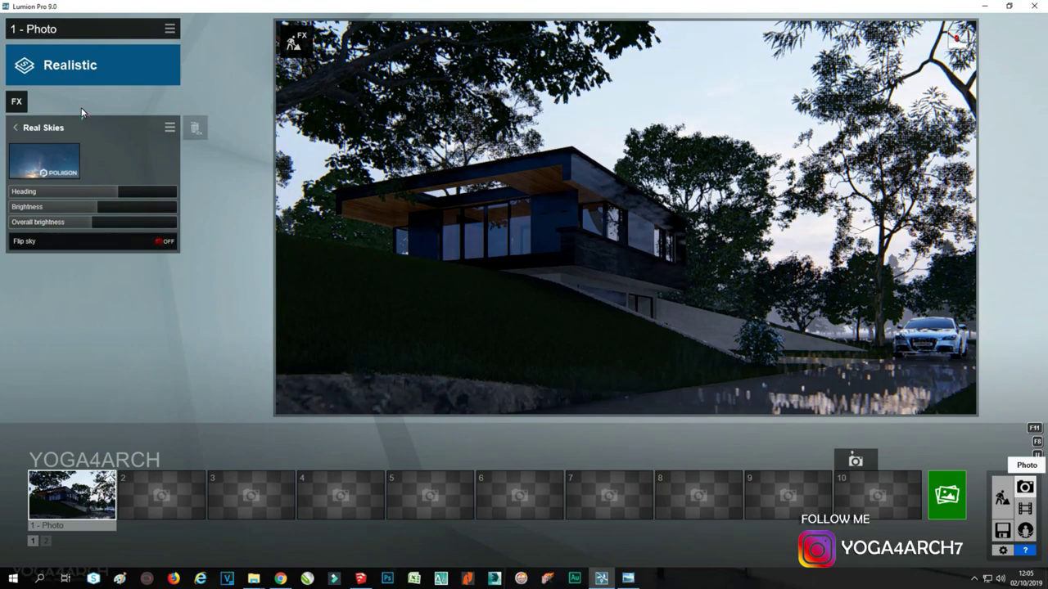
Add Color Correction with vibrance lowered to 0.3 and brightness adjusted to 0.8
click(17, 100)
click(487, 99)
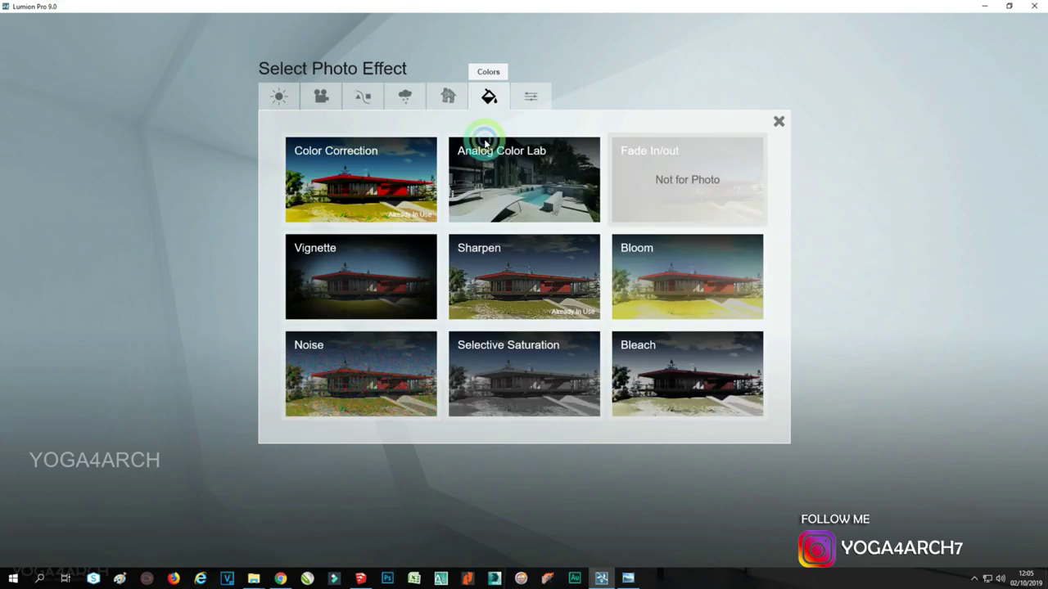
click(350, 207)
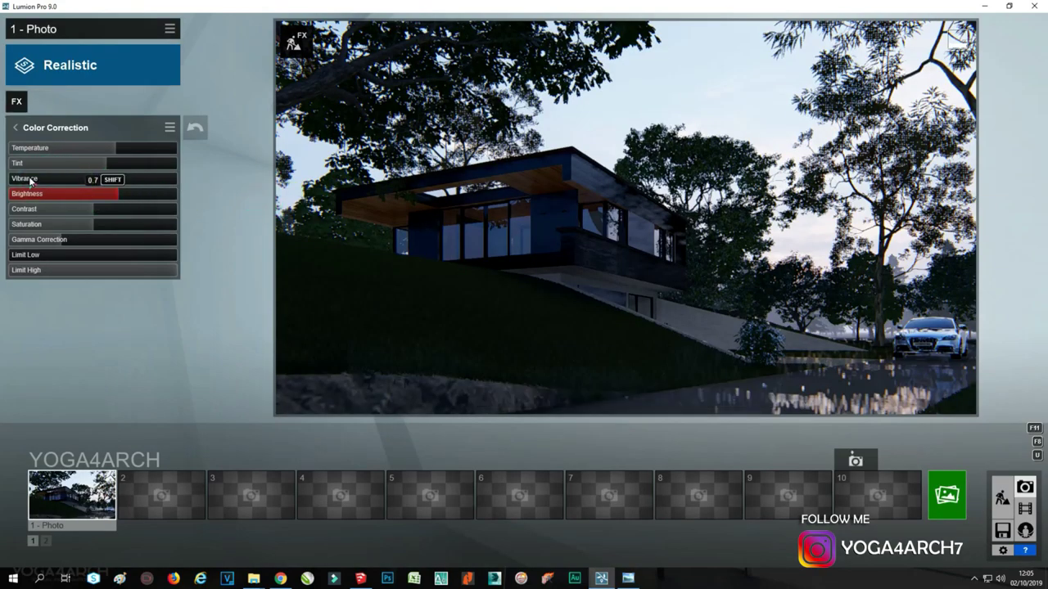
drag(89, 178, 29, 177)
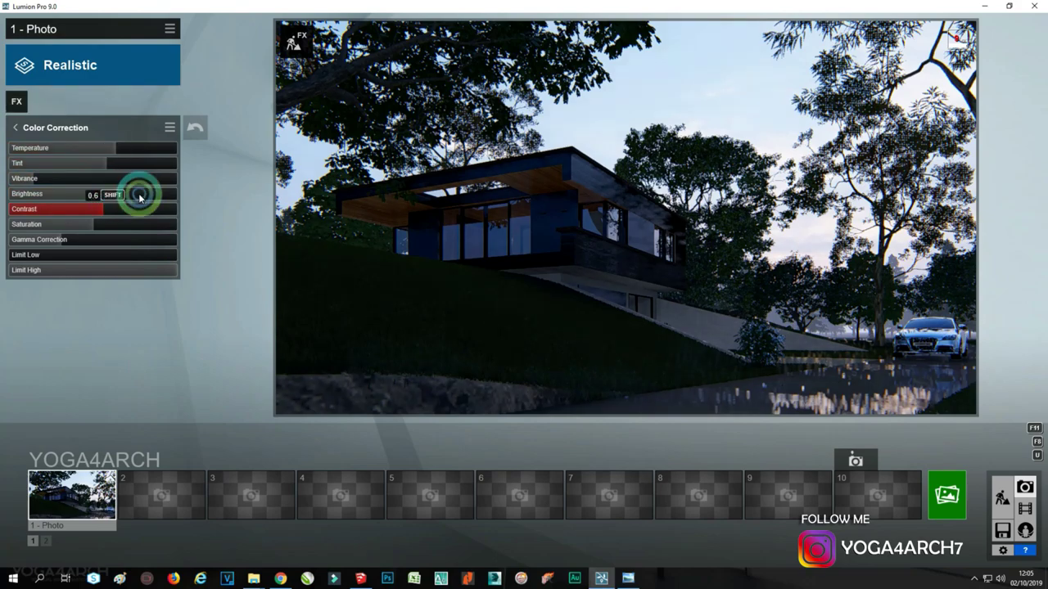
drag(139, 197, 131, 197)
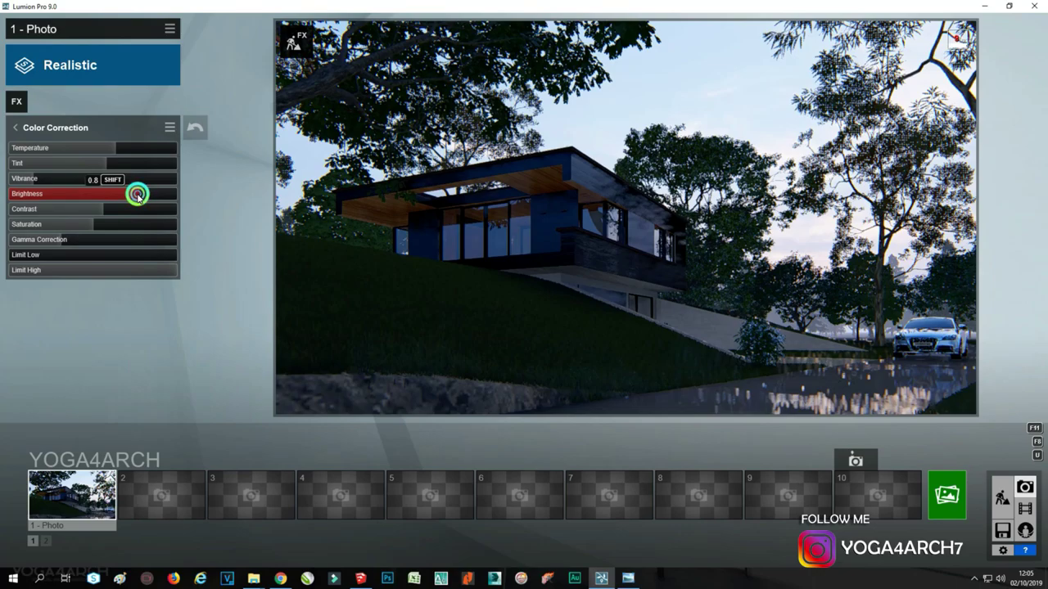
click(947, 495)
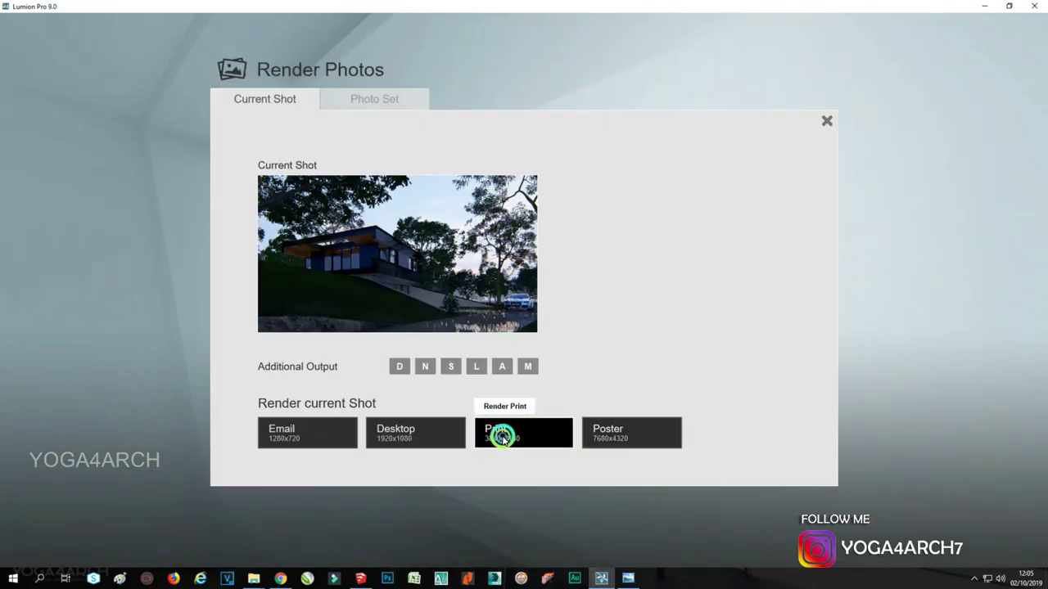
Render Photo 1 at 3840x2160 over the existing JPG, then return to Build mode
click(503, 437)
double_click(311, 156)
click(551, 332)
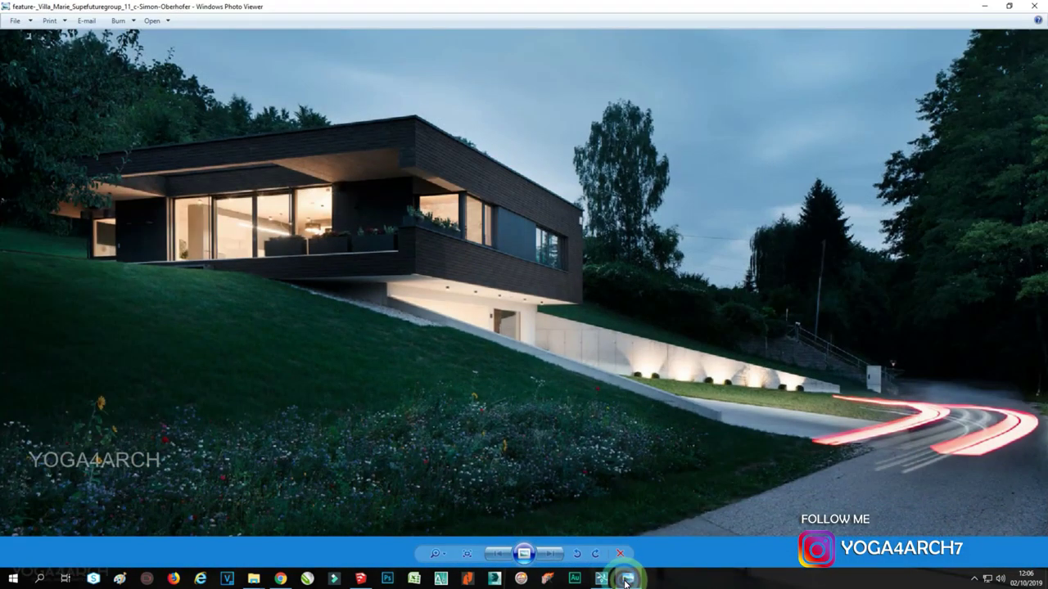
click(627, 579)
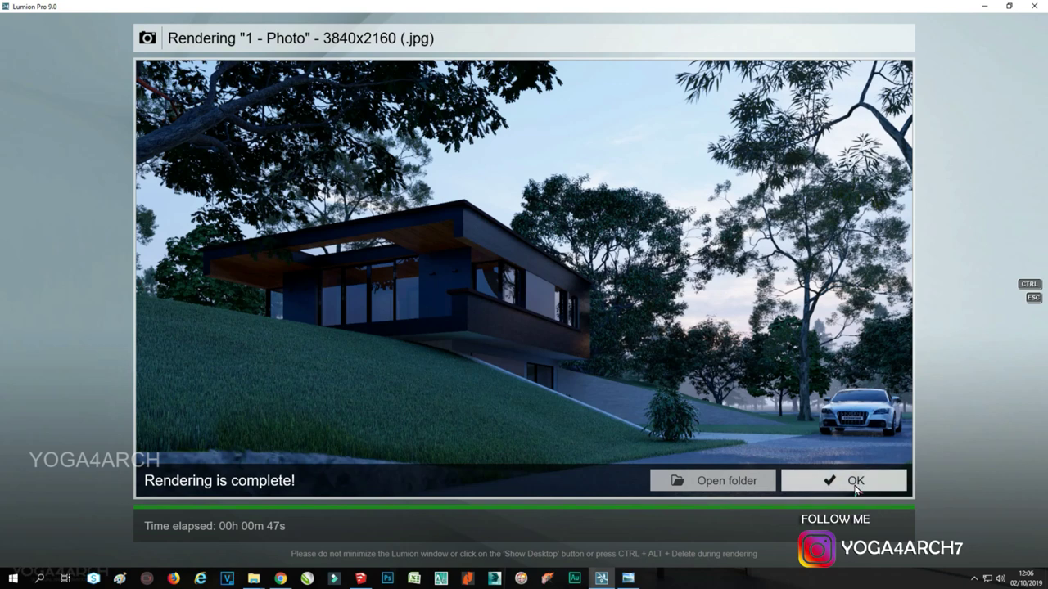
click(856, 484)
click(1006, 477)
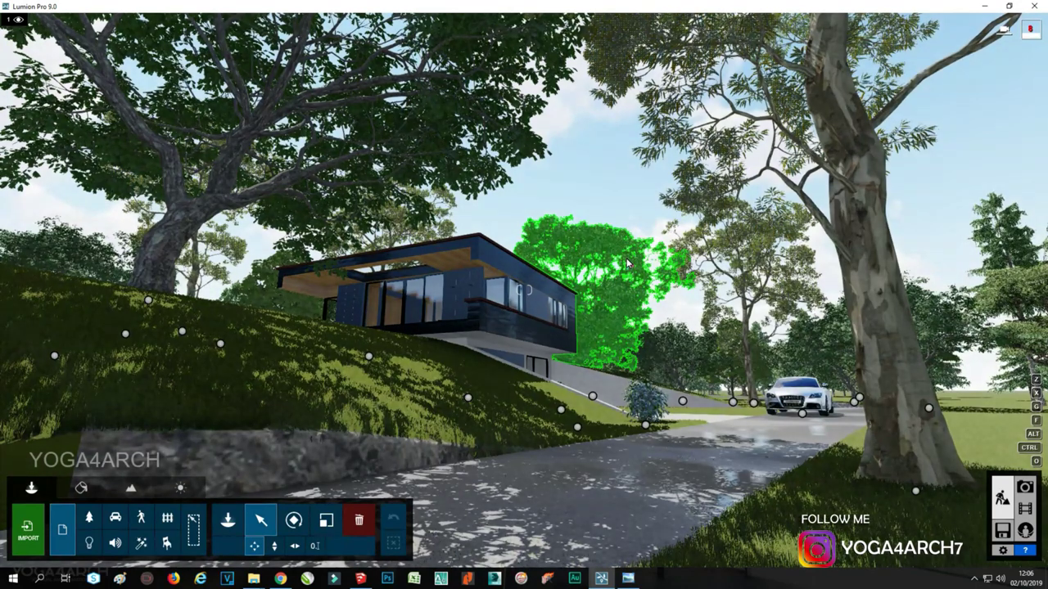
scroll(573, 311, up, 5)
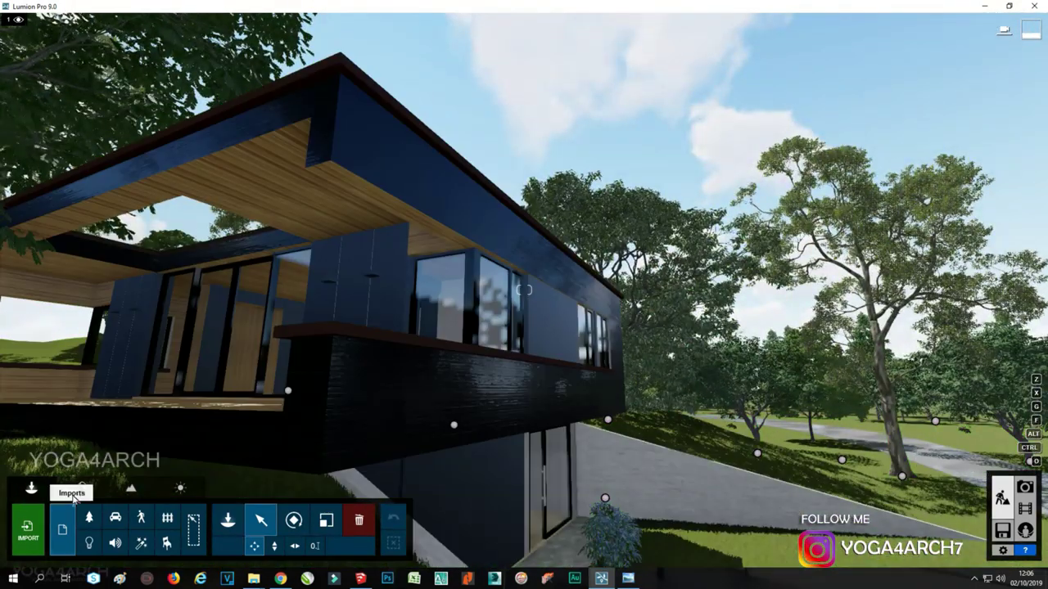
click(63, 530)
click(350, 394)
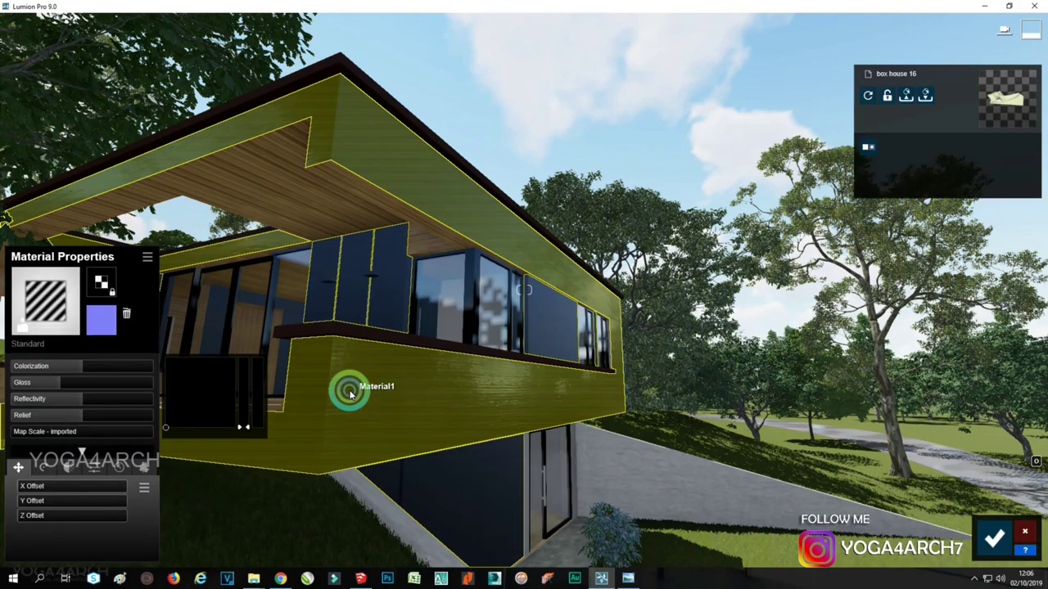
drag(51, 389, 104, 388)
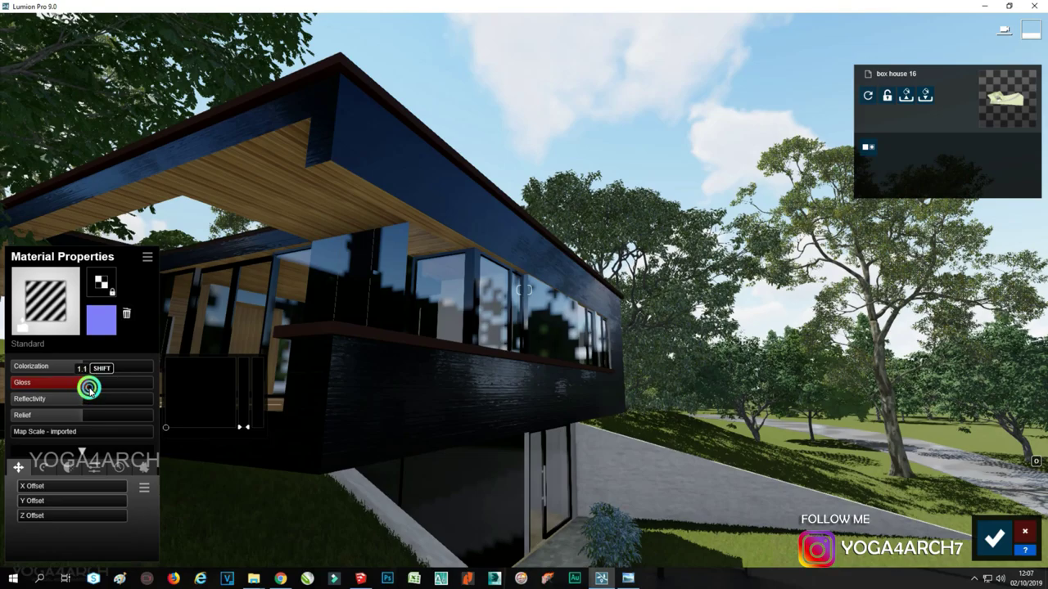
mouse_move(84, 388)
mouse_down()
mouse_move(47, 388)
mouse_move(59, 400)
mouse_up()
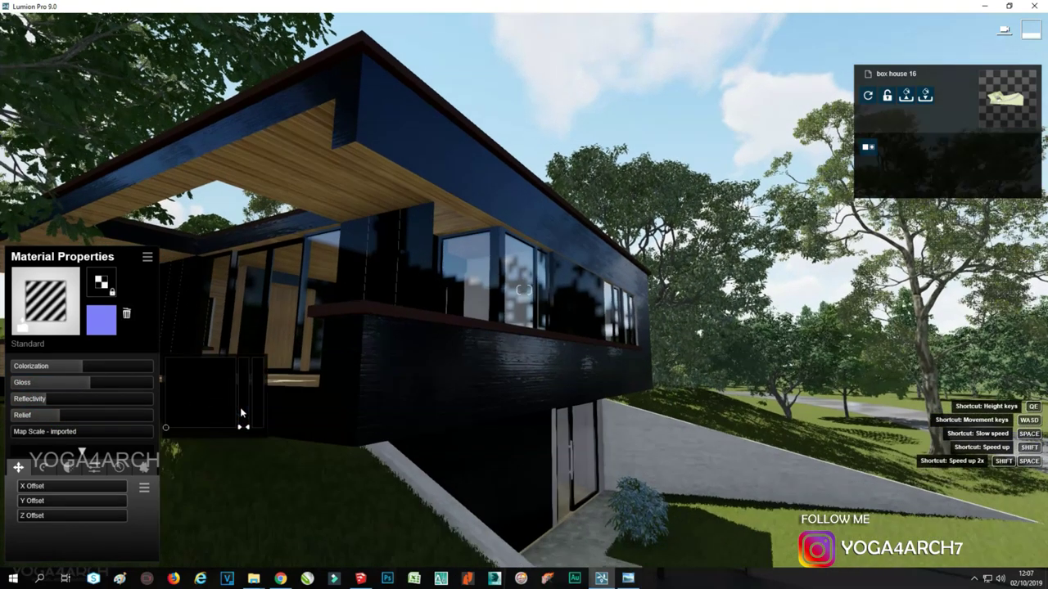
key(s)
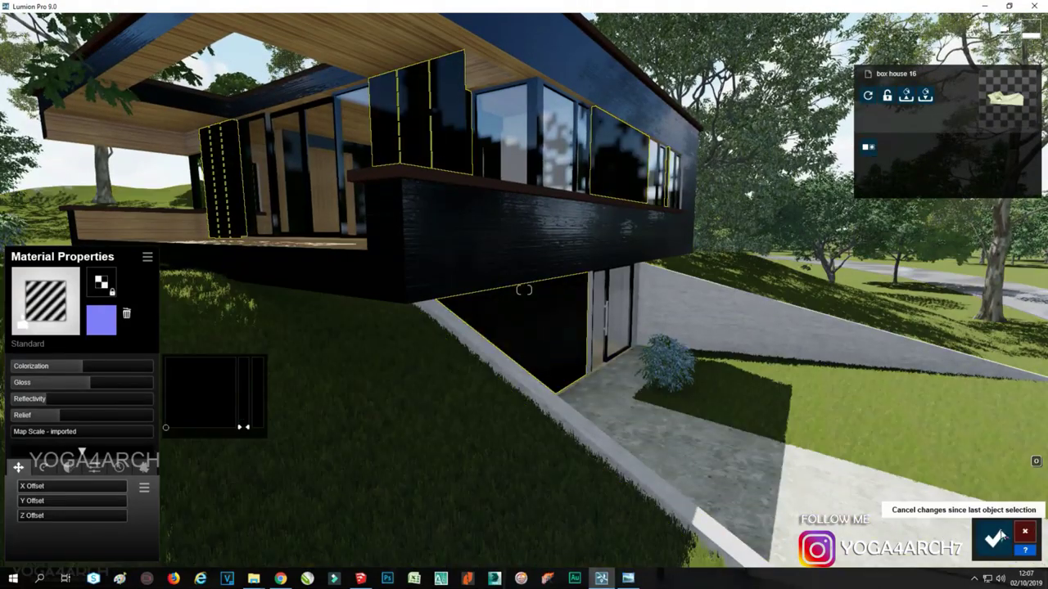
click(1024, 532)
right_drag(790, 433, 745, 386)
key(d)
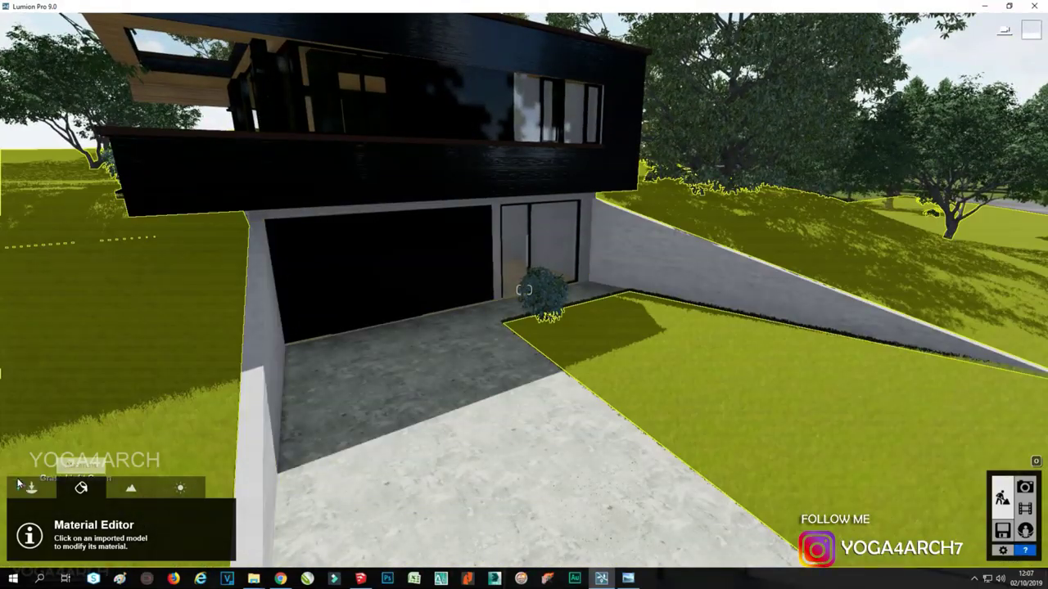
click(31, 488)
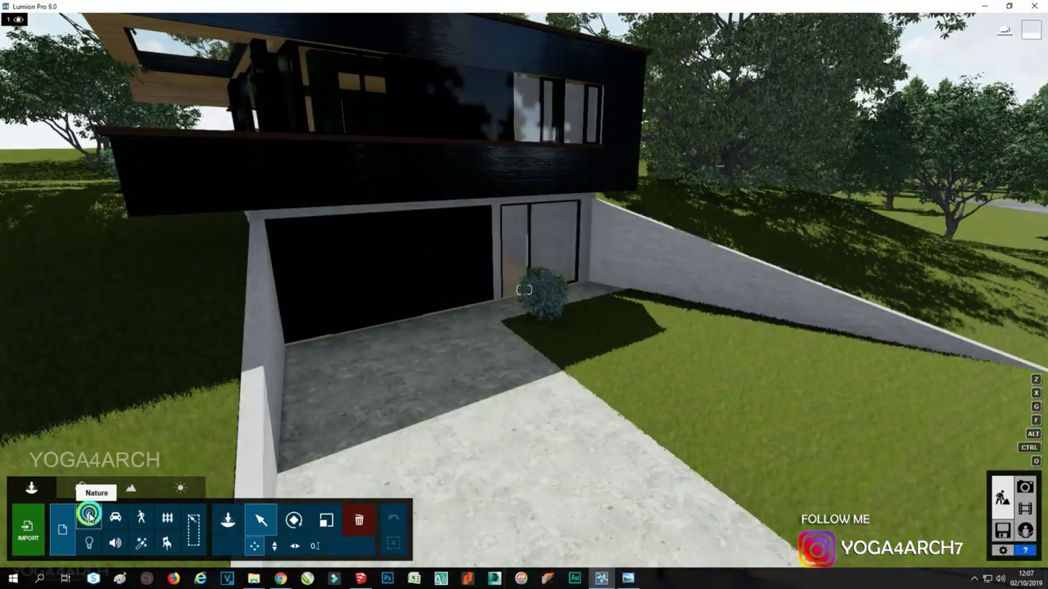
Pick a plant from the Nature grass library and cancel a trial line placement
click(89, 517)
click(118, 100)
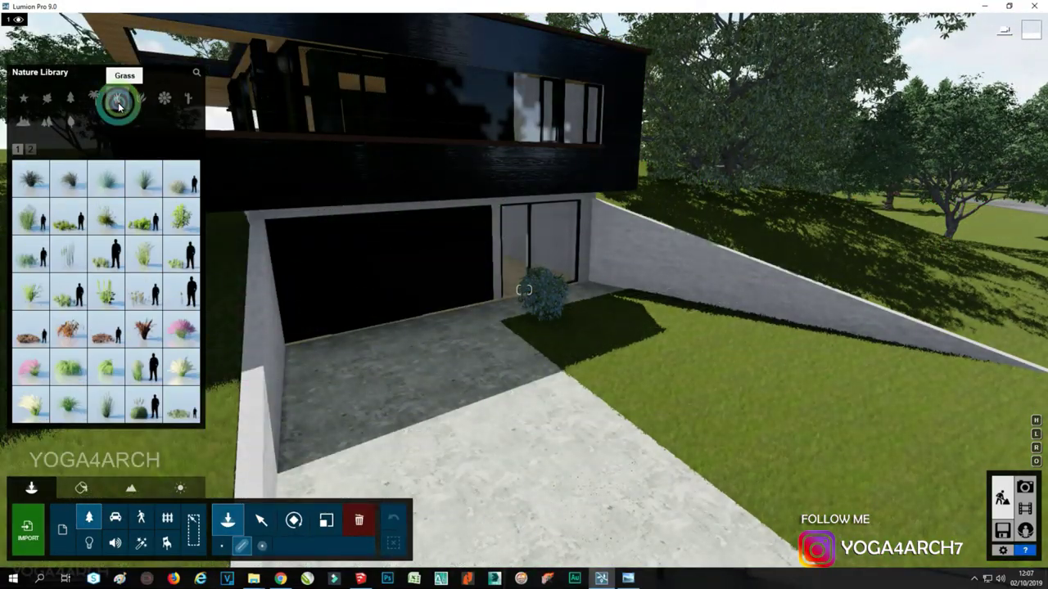
click(31, 150)
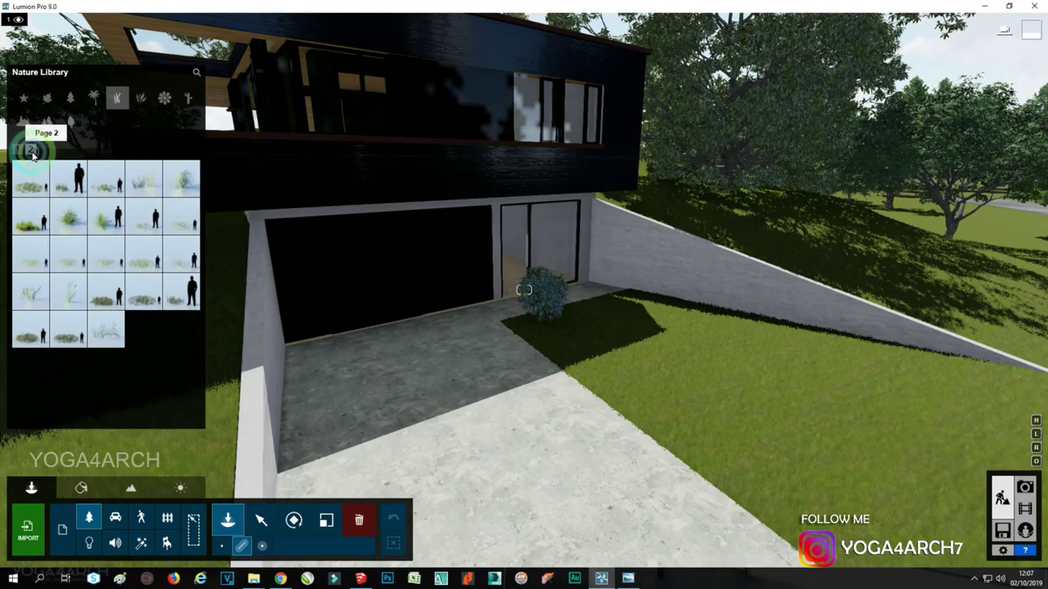
click(18, 150)
click(181, 178)
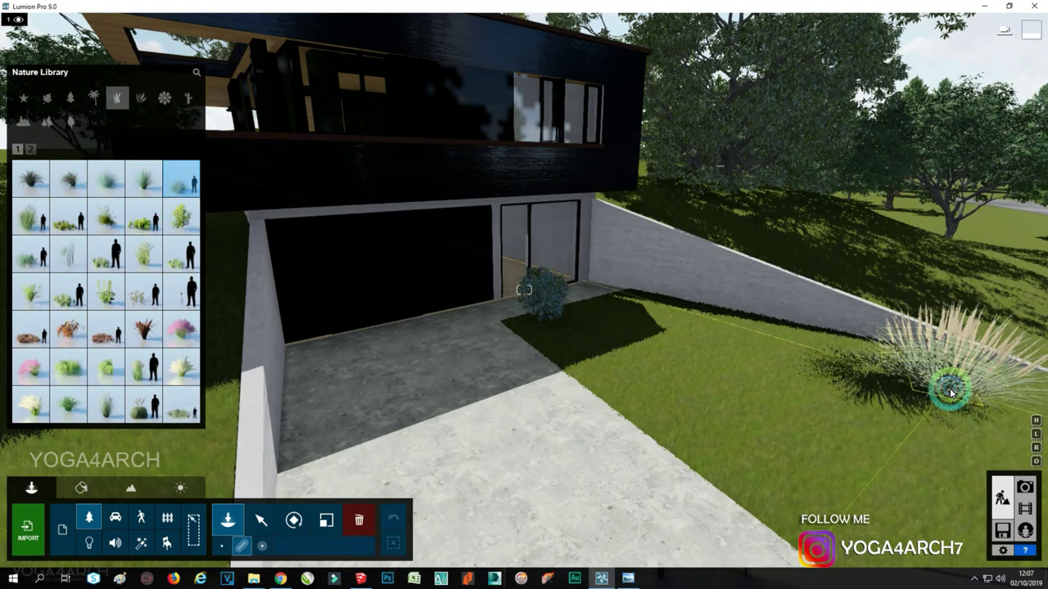
click(896, 292)
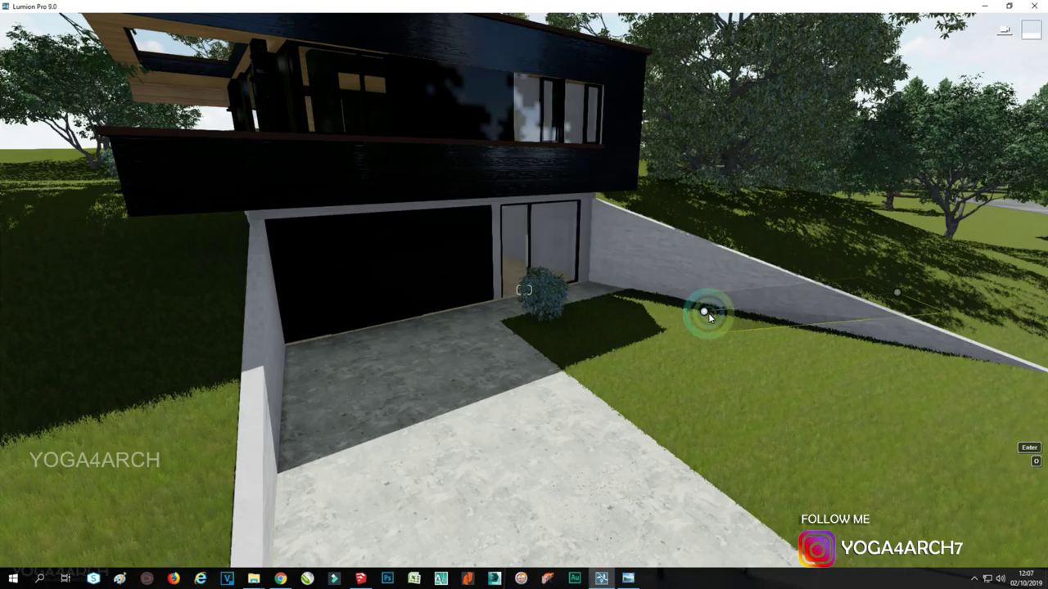
click(941, 304)
click(1024, 531)
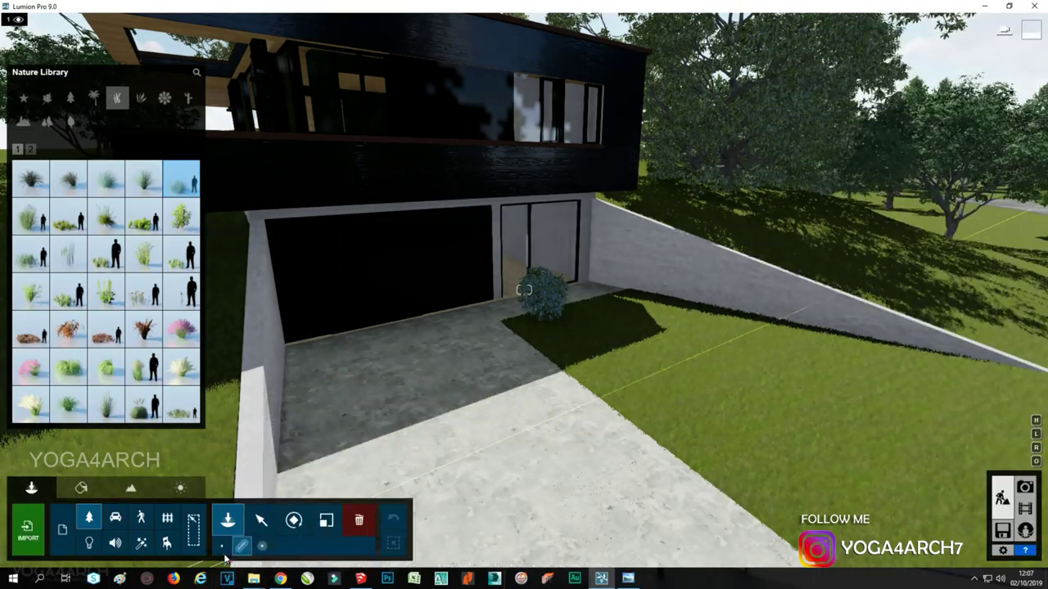
Place four single grass clumps across the lawn, including a tall grass beside the bush
click(267, 546)
key(shift+1)
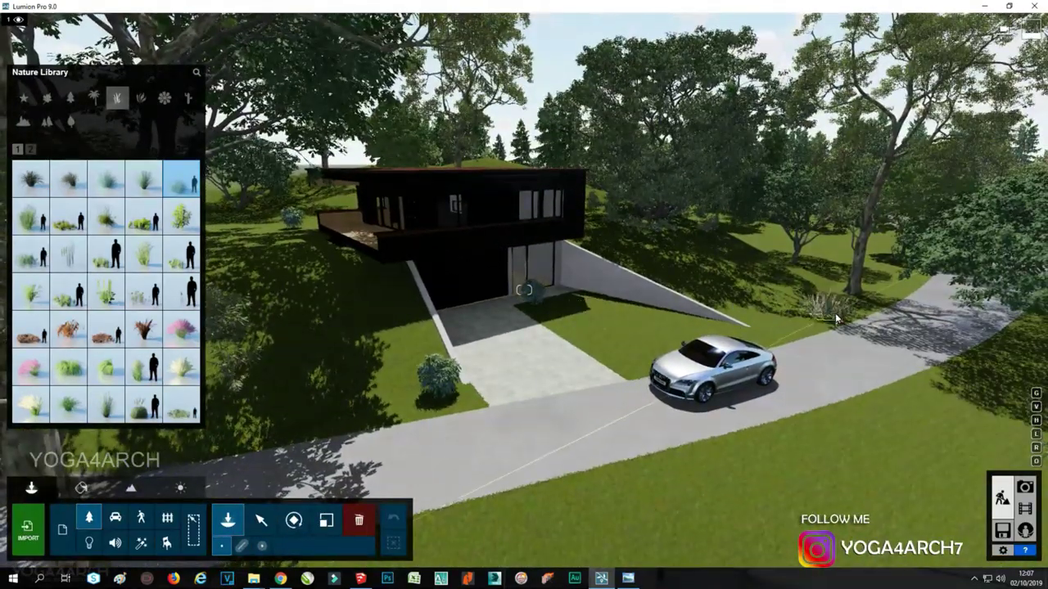
click(1005, 350)
click(880, 260)
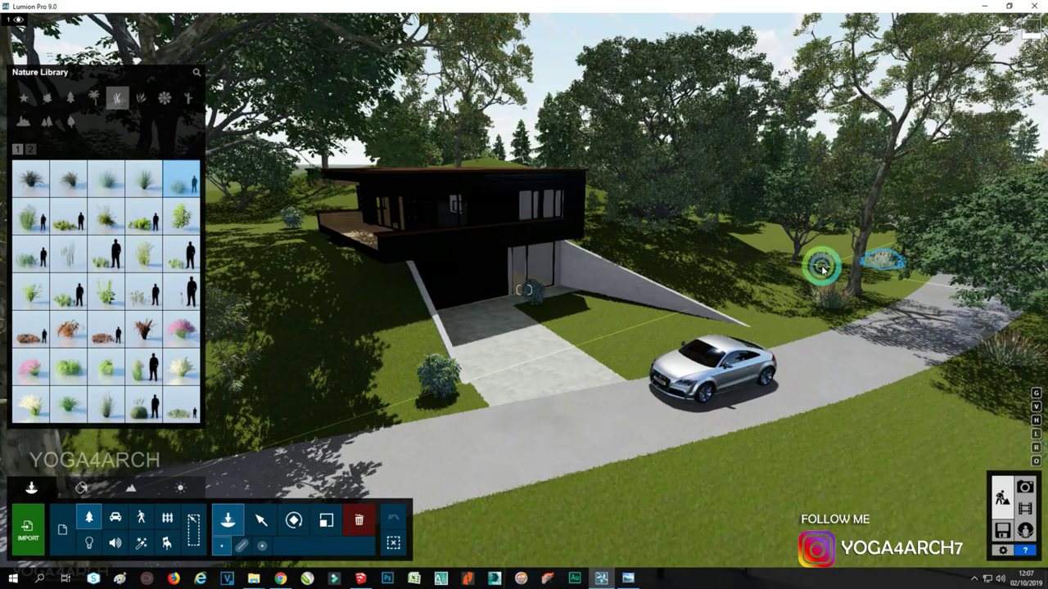
click(805, 255)
scroll(624, 309, up, 5)
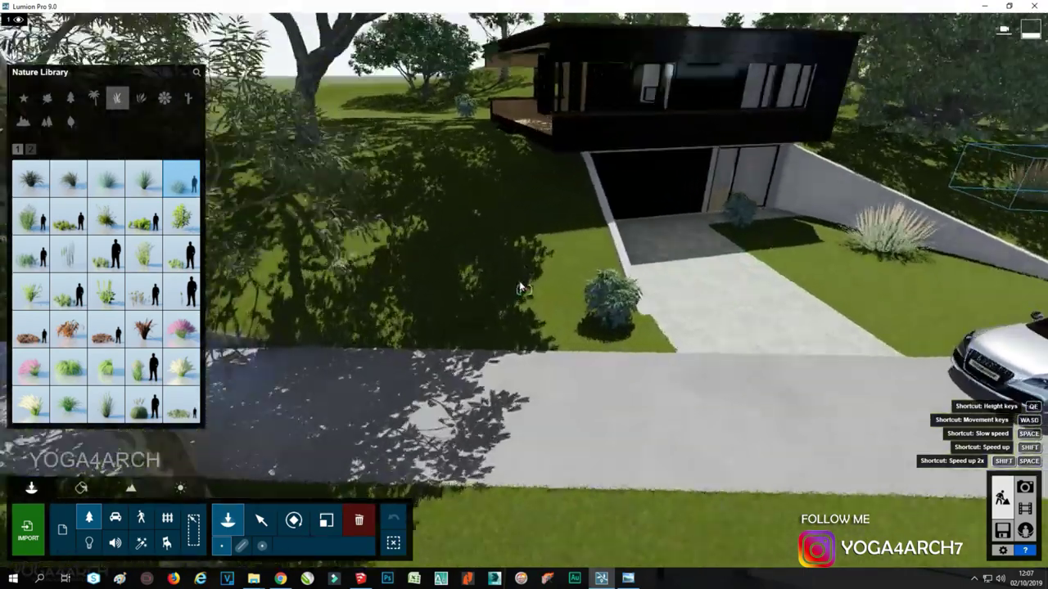
scroll(526, 224, up, 4)
click(562, 237)
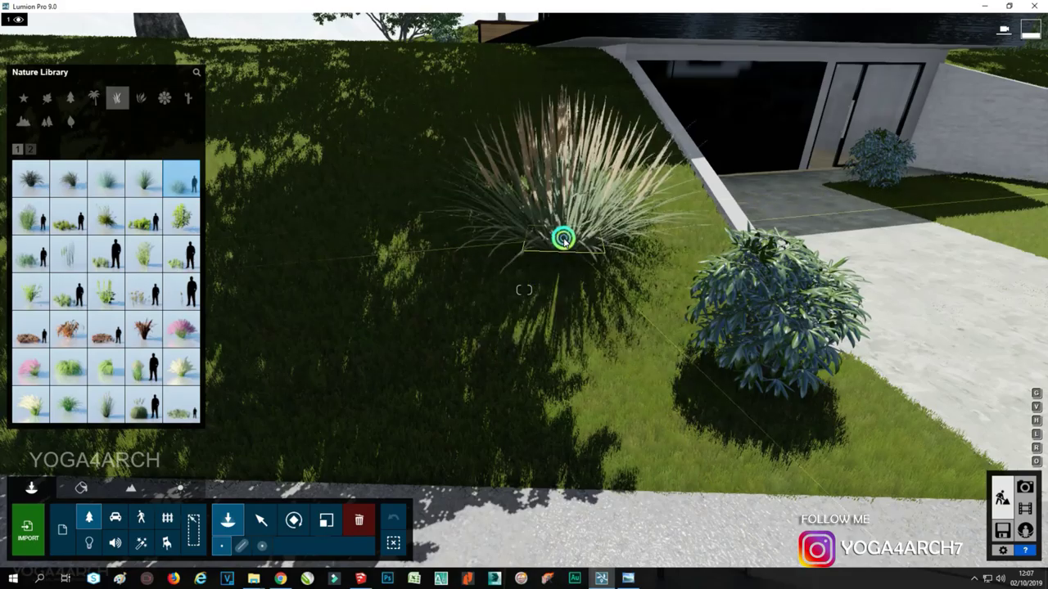
Plant two yuccas at the driveway edge
scroll(644, 275, down, 2)
scroll(644, 274, down, 5)
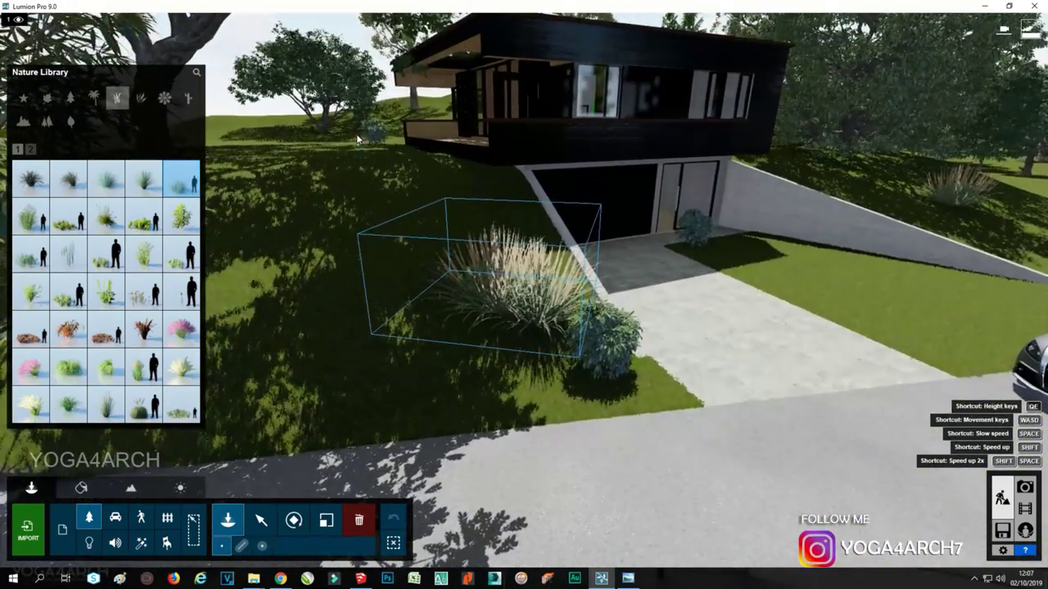
scroll(353, 156, up, 3)
scroll(402, 194, up, 3)
scroll(498, 253, up, 3)
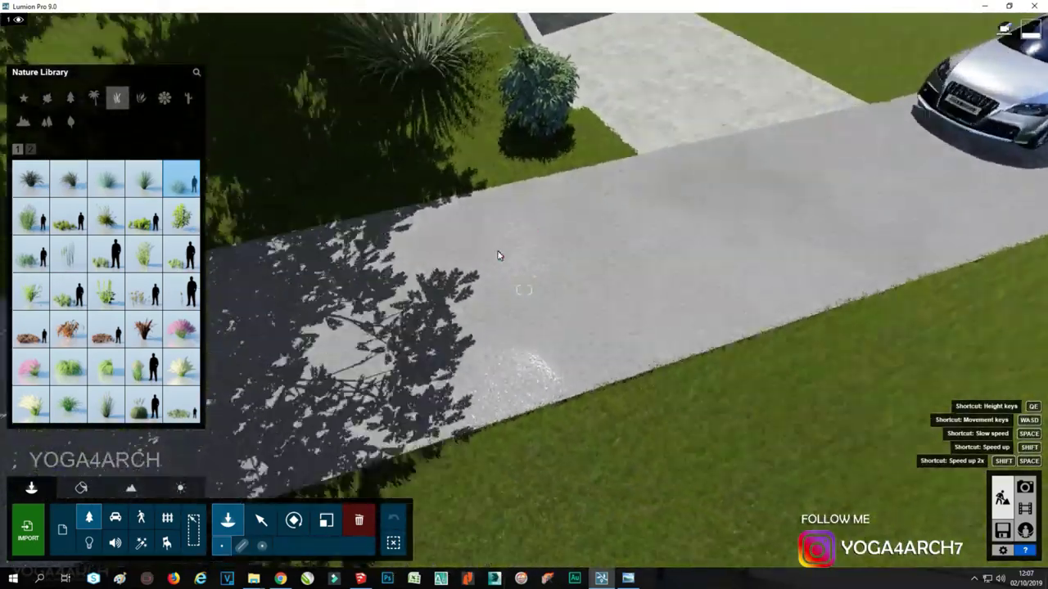
scroll(498, 253, up, 2)
click(352, 319)
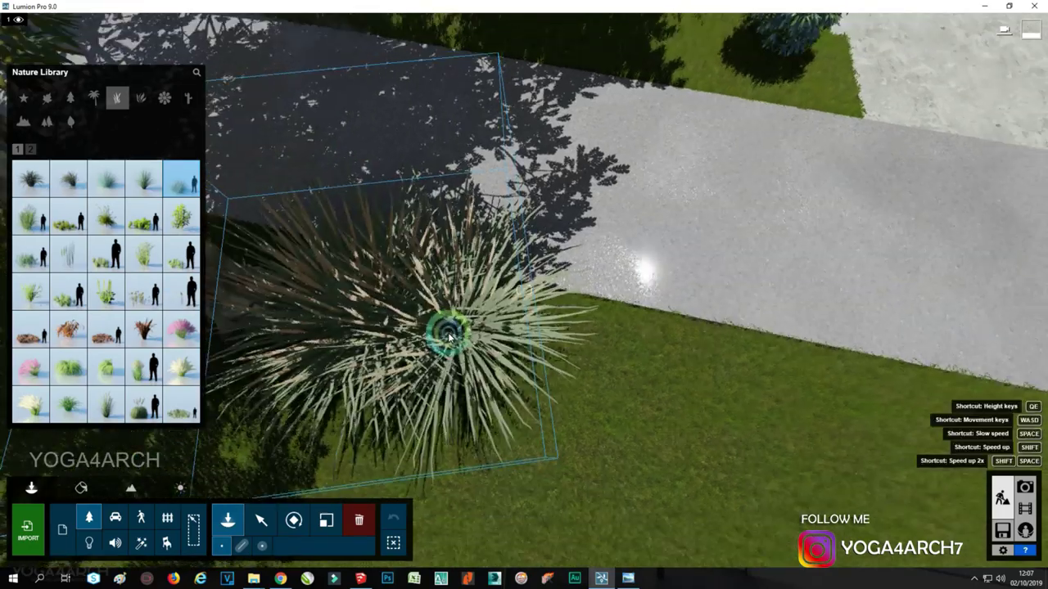
click(749, 482)
scroll(755, 423, down, 5)
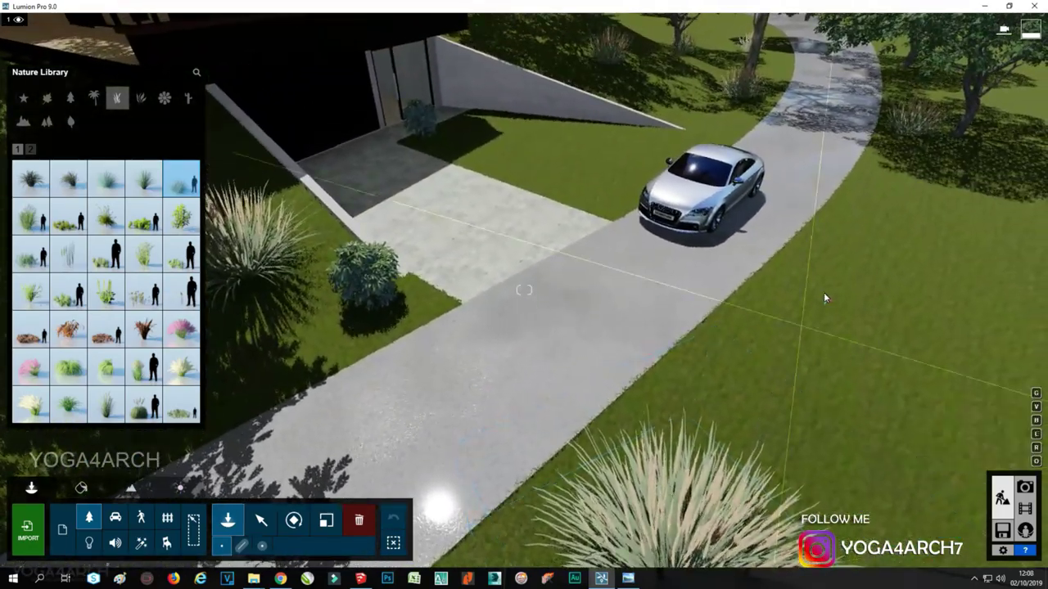
Scale down the Esparto grass clump
click(326, 520)
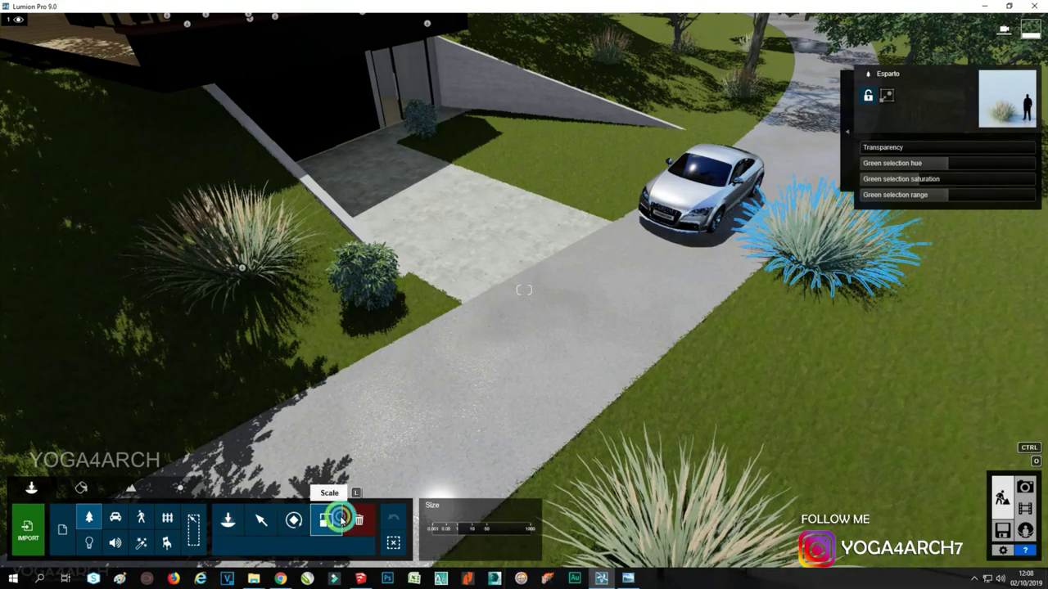
drag(808, 267, 797, 279)
mouse_move(797, 279)
right_down()
mouse_move(772, 297)
mouse_move(173, 477)
right_up()
Add two more grass clumps on the right lawn and open the lawn's material
click(89, 517)
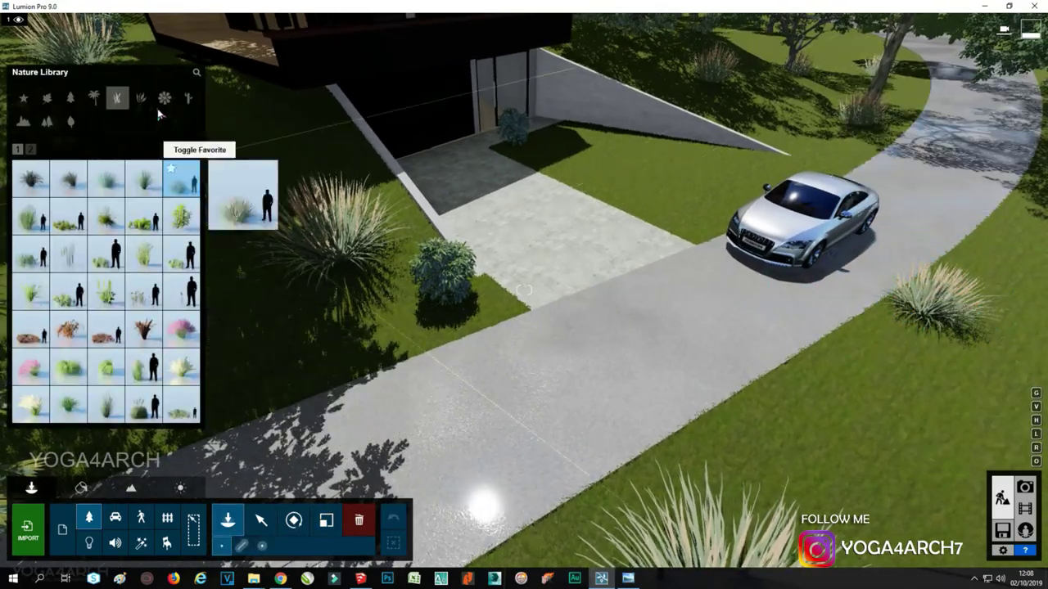
click(106, 405)
click(868, 351)
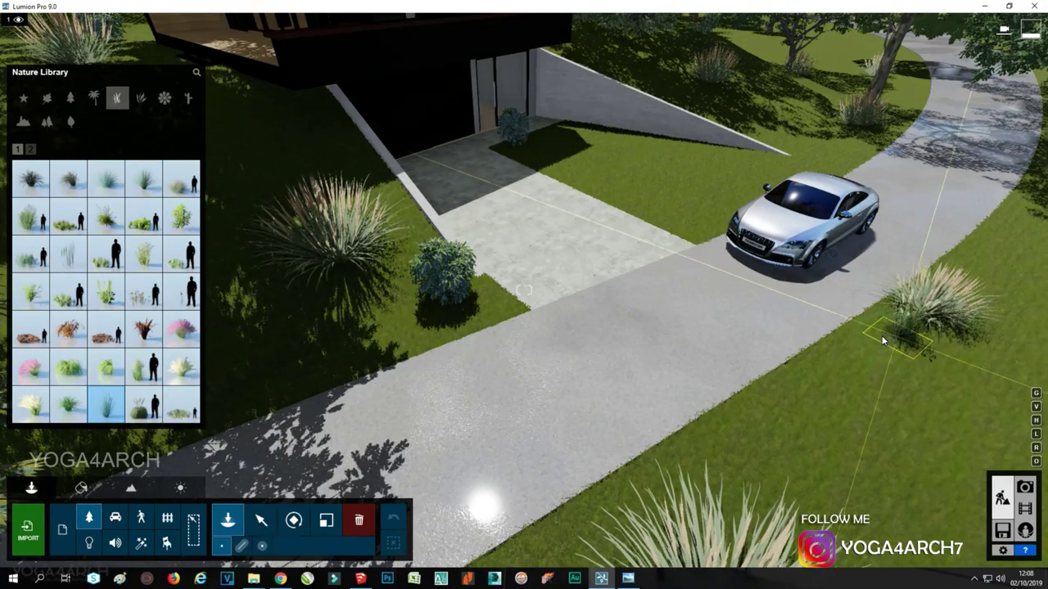
click(830, 137)
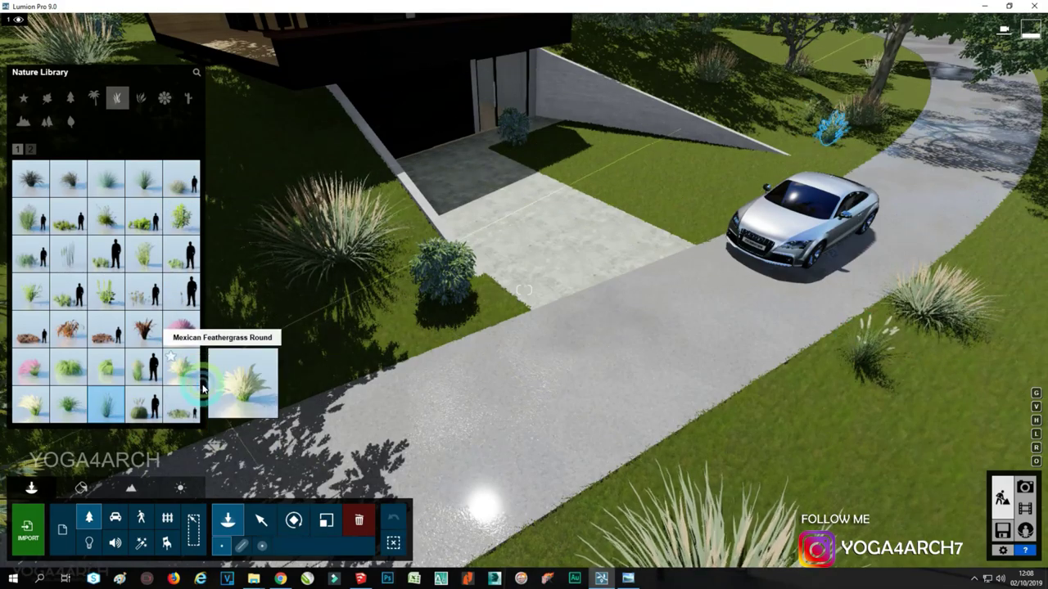
click(86, 487)
click(229, 316)
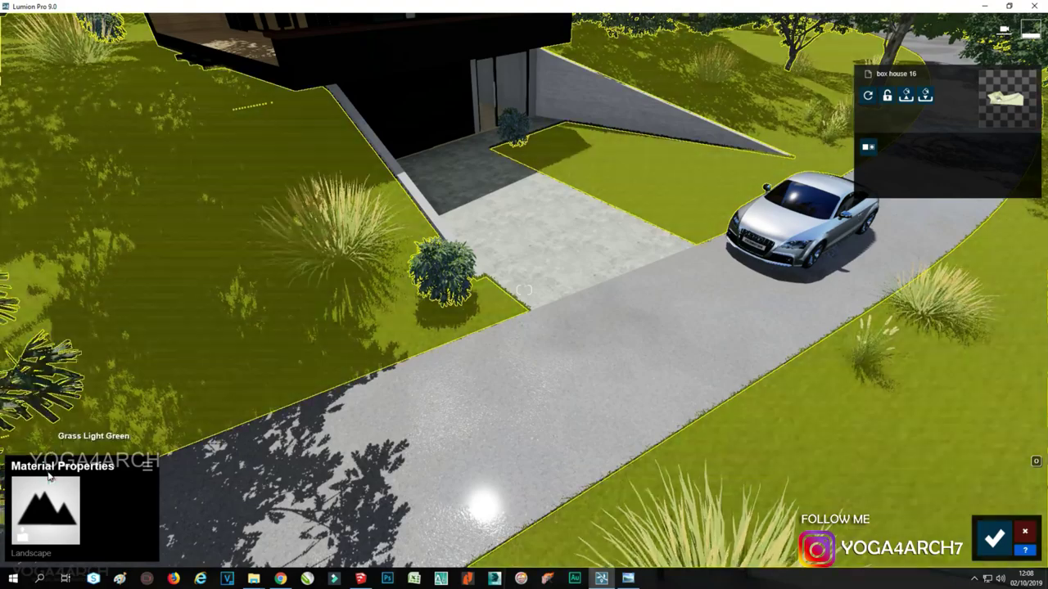
Apply Wild Grass 02 from the Nature grass materials to the lawn, after briefly trying Wild Grass 01
click(93, 508)
click(41, 197)
click(79, 228)
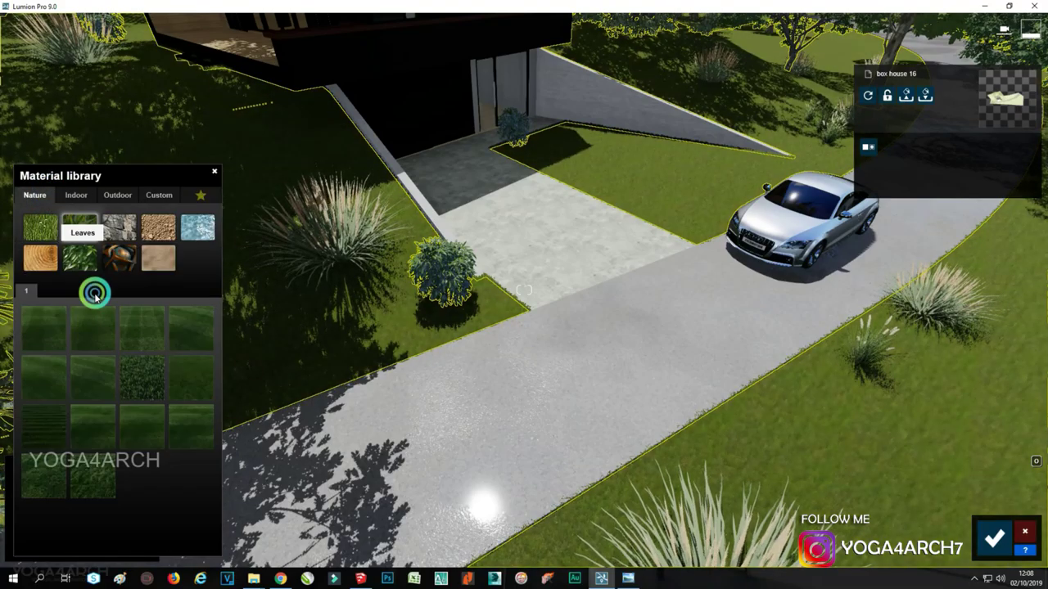
click(93, 487)
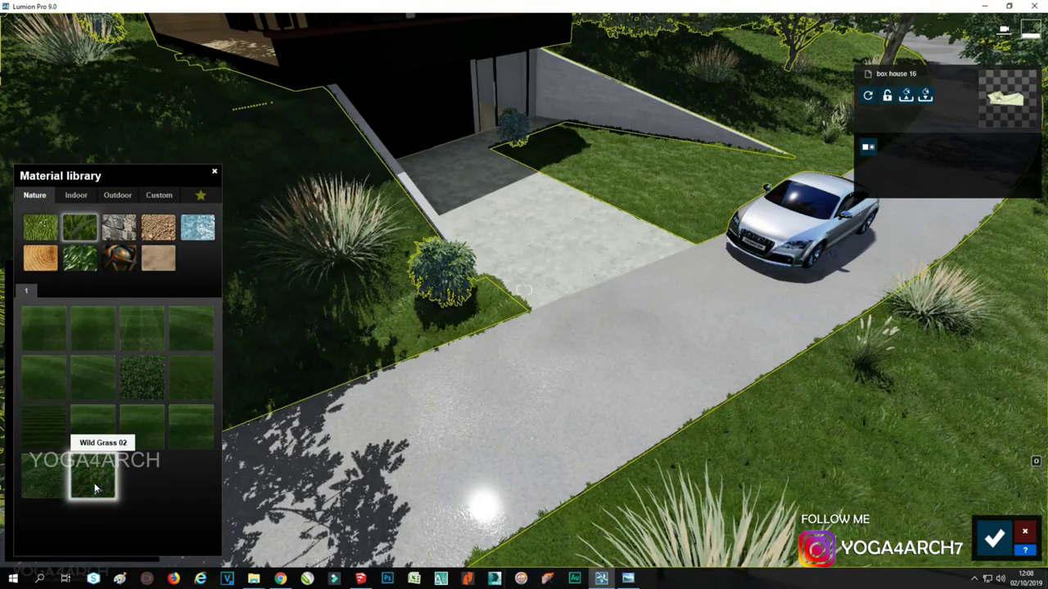
click(49, 483)
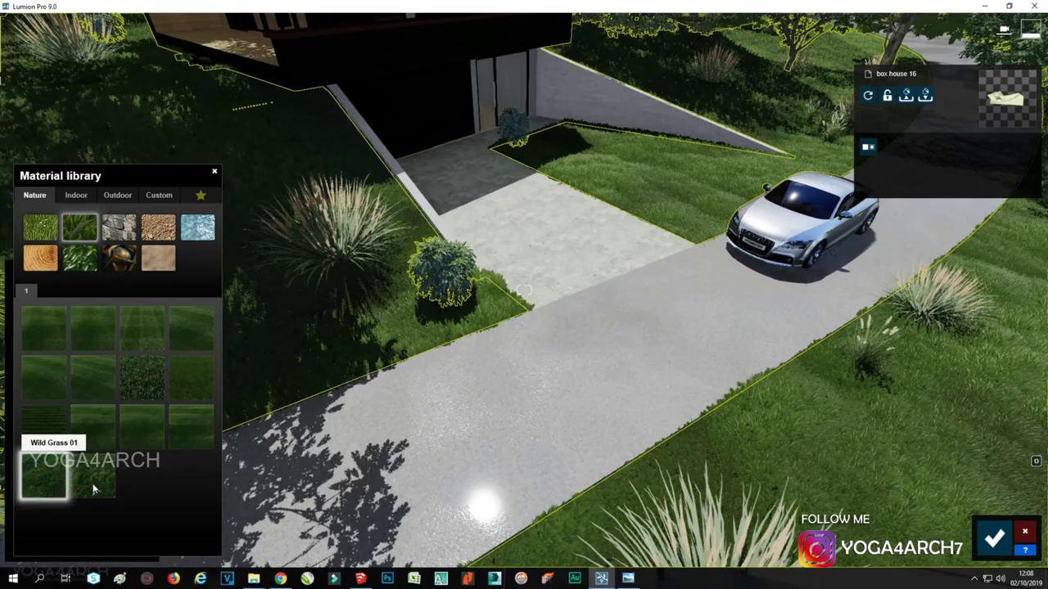
click(95, 487)
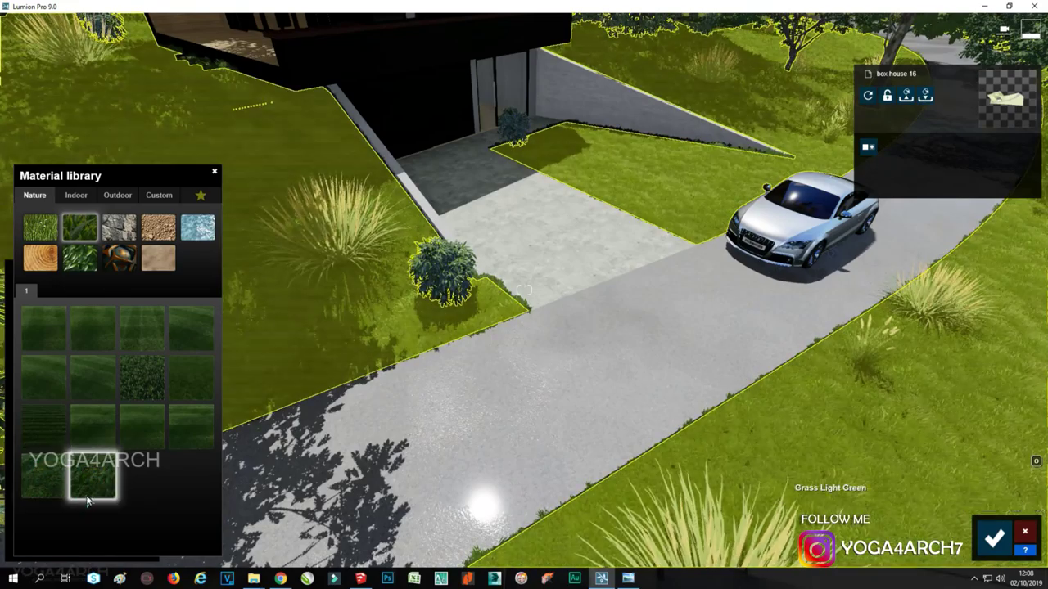
Lower the Wild Grass 02 grass length, accept the edits, and preview the photo view
click(95, 489)
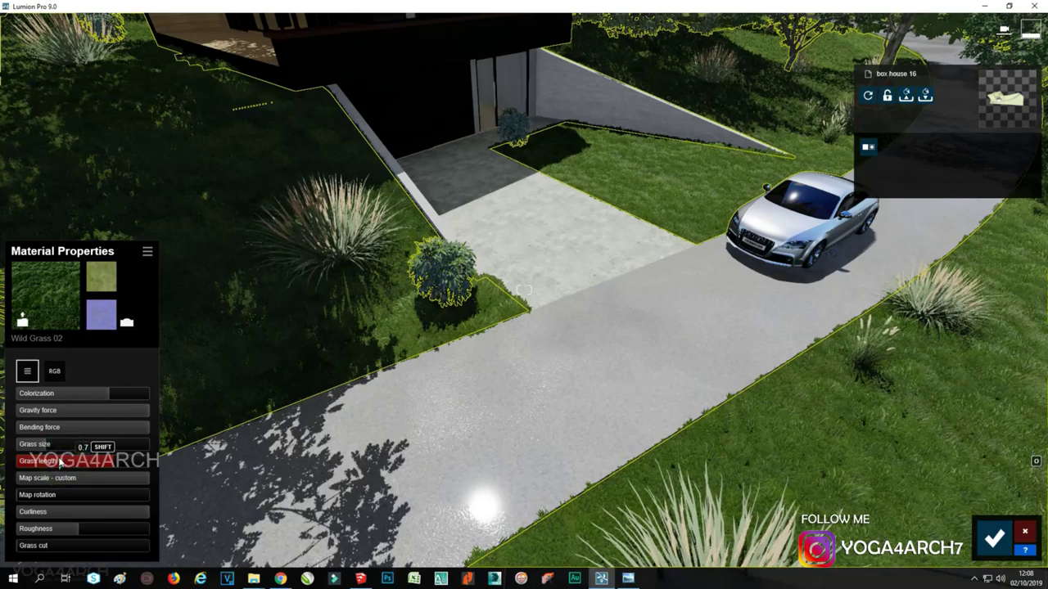
drag(36, 446, 36, 446)
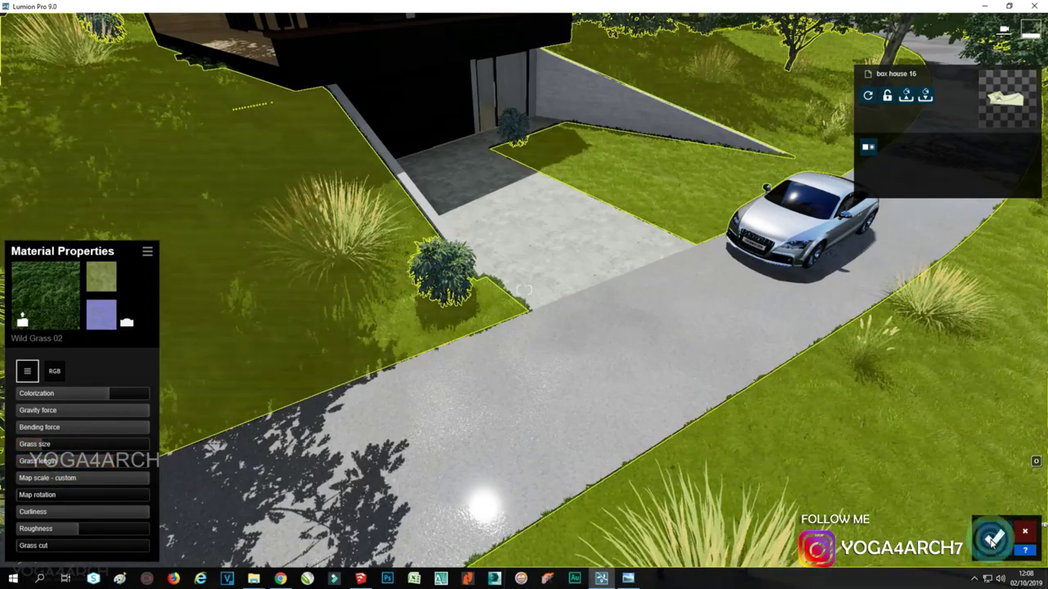
click(992, 538)
click(1025, 487)
click(90, 492)
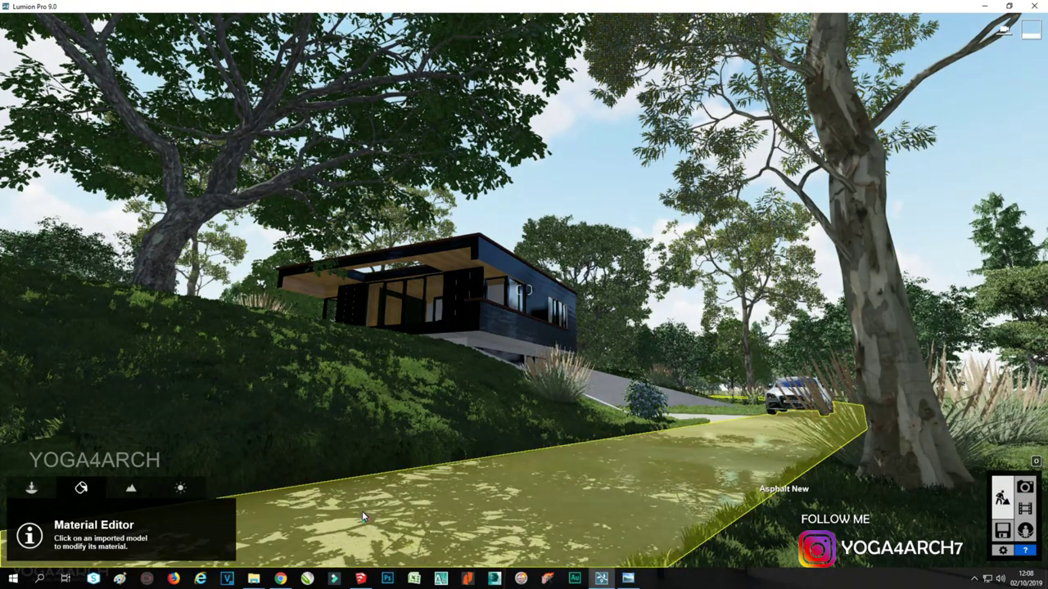
Move the grass clump beside the big tree onto the hillside and scale it smaller
click(32, 489)
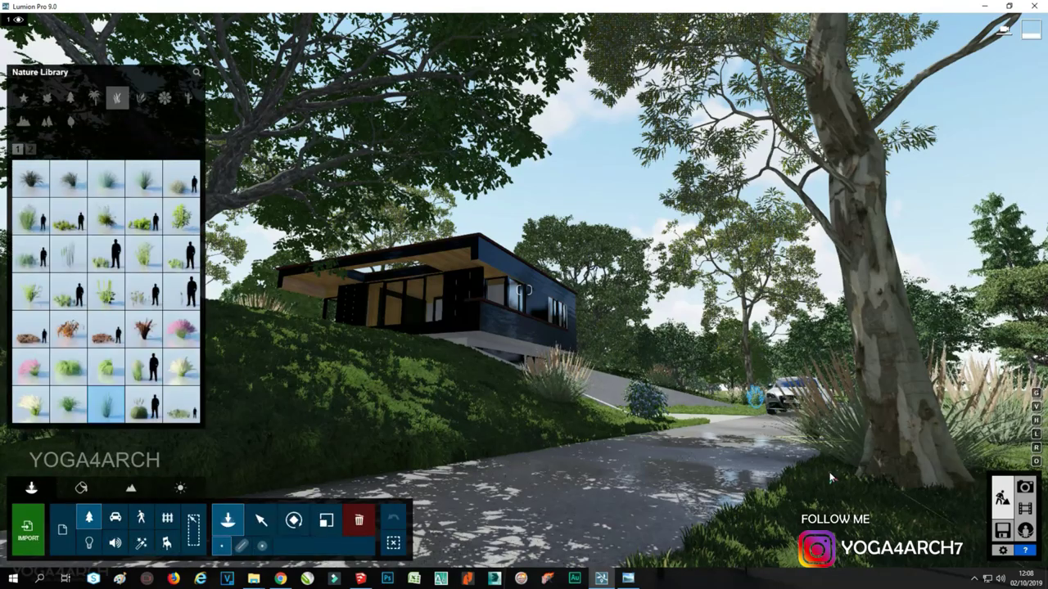
click(262, 521)
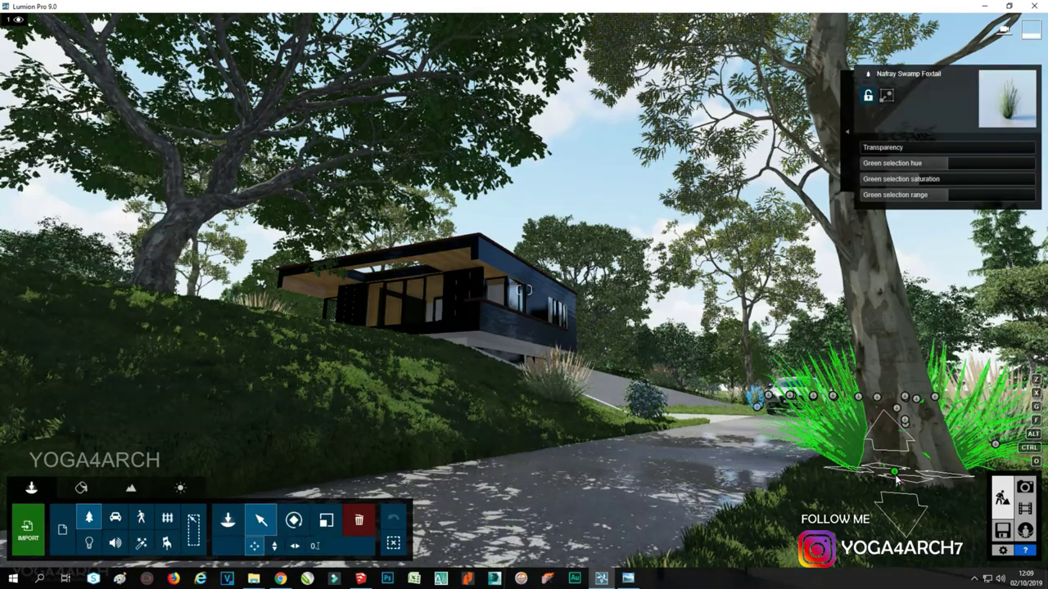
mouse_move(313, 442)
mouse_down()
mouse_move(145, 390)
mouse_move(145, 421)
mouse_up()
click(325, 521)
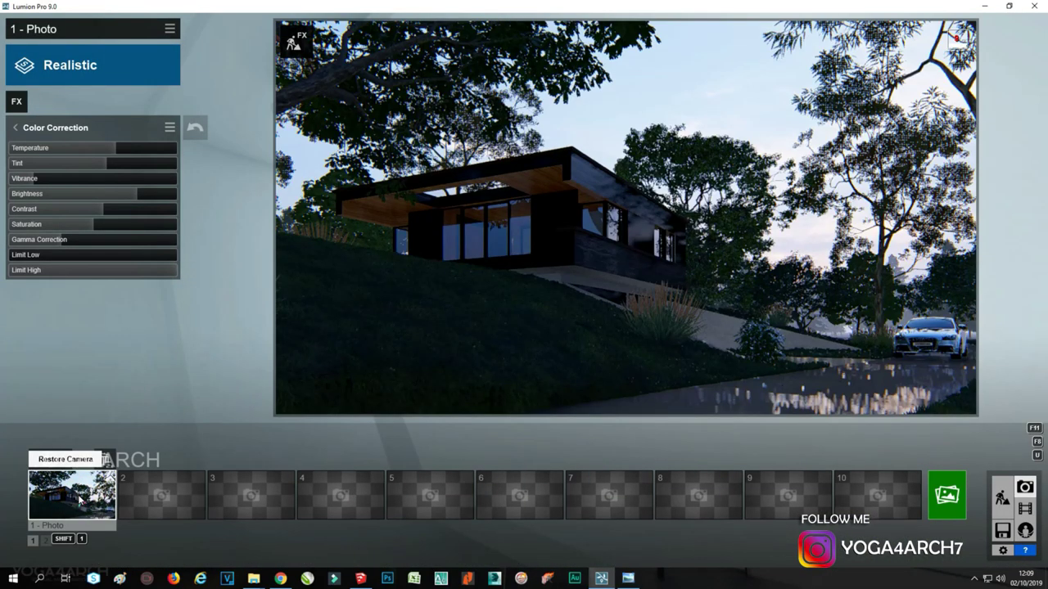
View the Villa Marie reference photo, minimize it, and return to scene editing
click(627, 579)
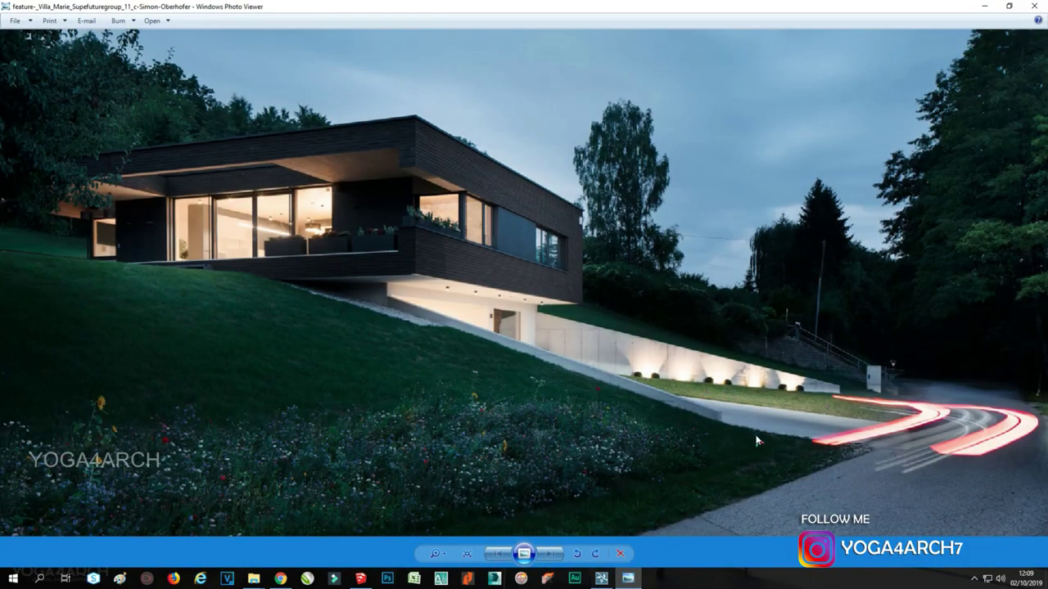
click(985, 6)
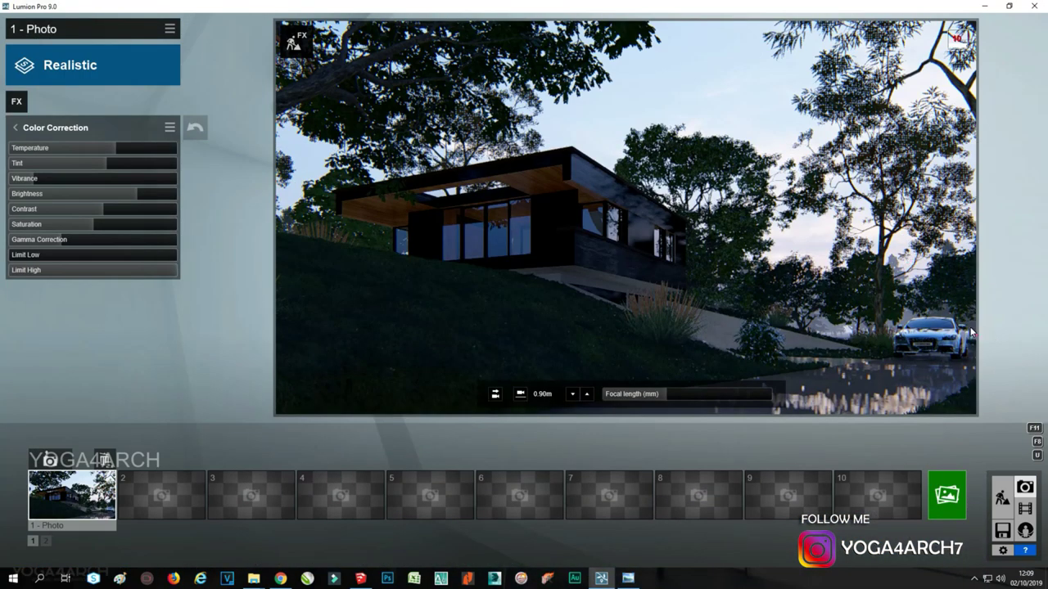
click(983, 462)
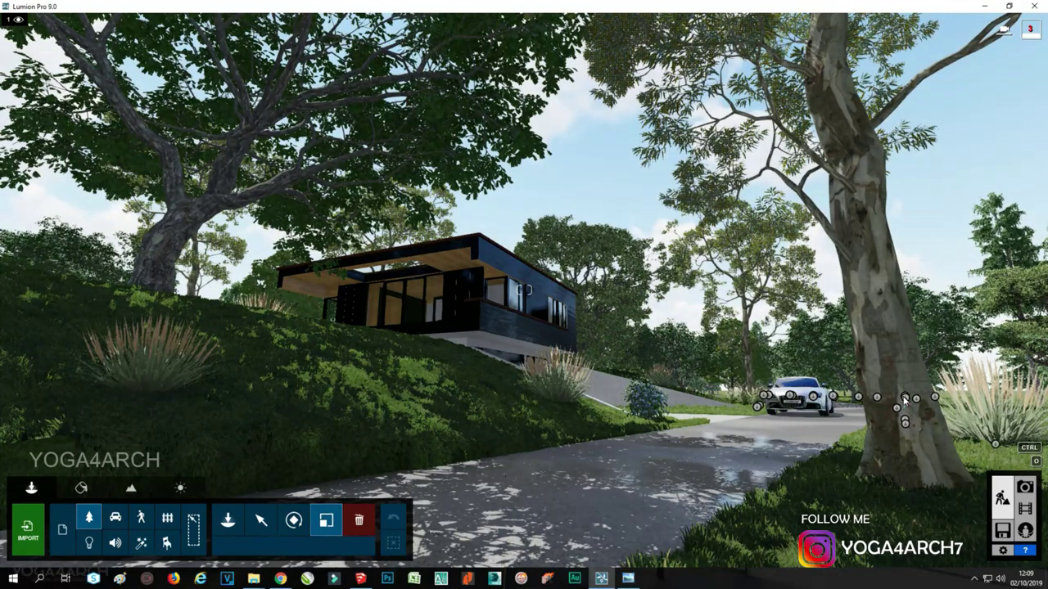
Show markers for all object categories and scale the small tree beside the car
click(324, 526)
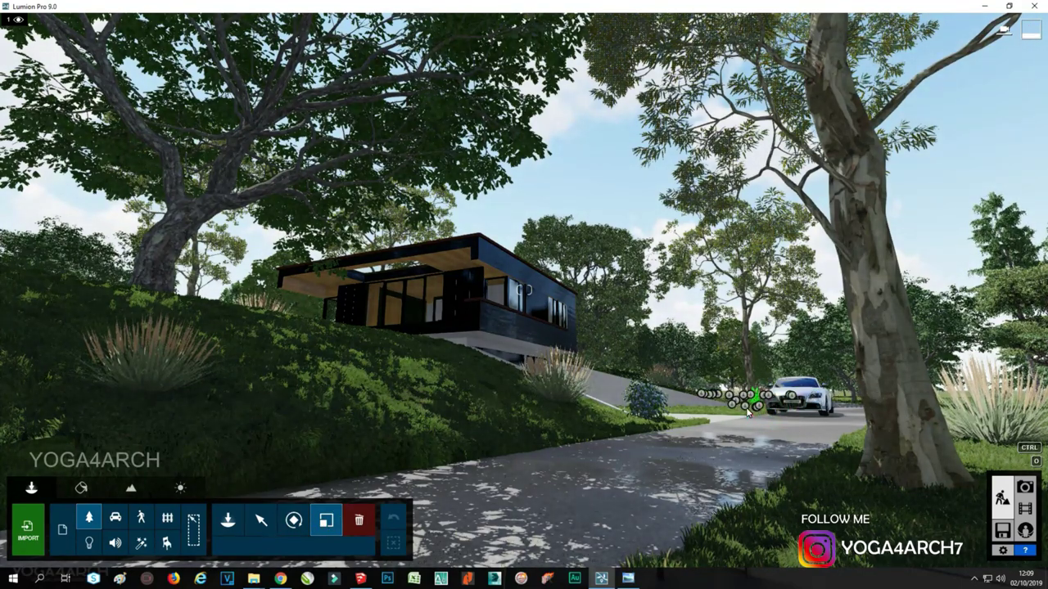
click(62, 530)
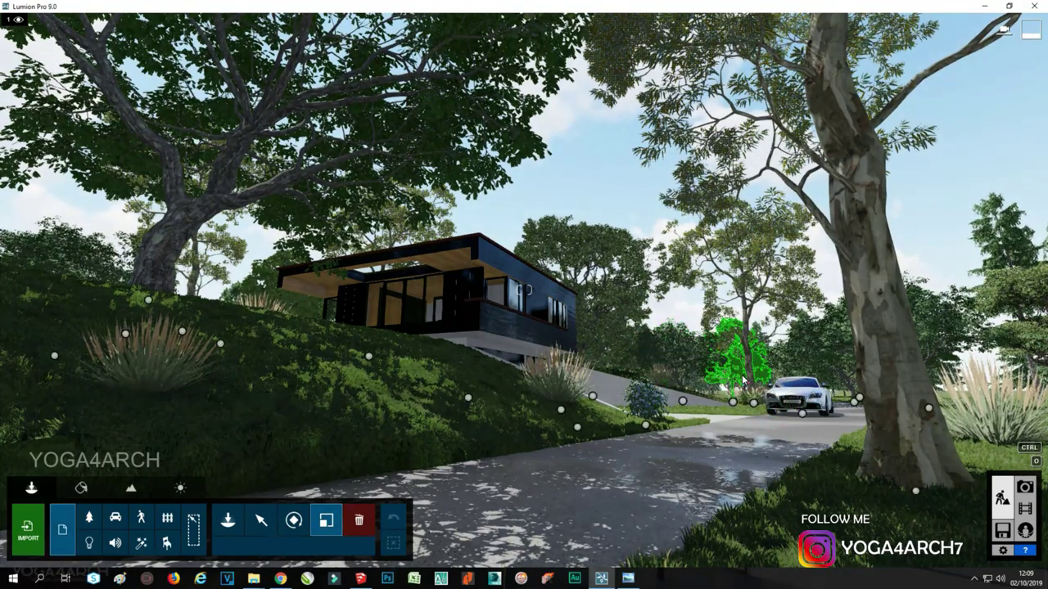
click(753, 394)
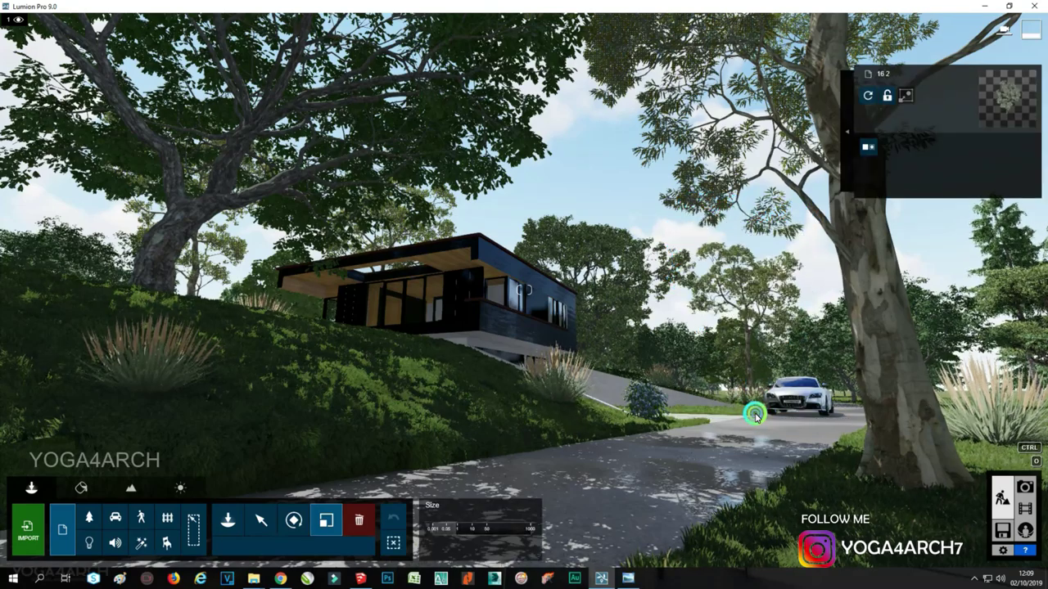
drag(755, 416, 757, 426)
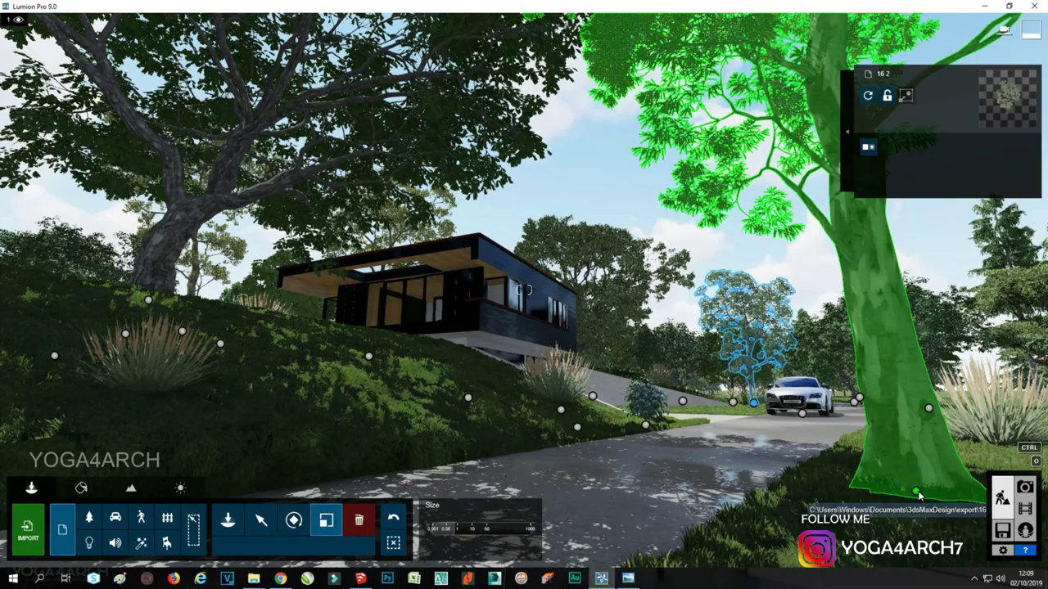
Move the big roadside tree about 1.98 m from its old spot
click(916, 492)
click(262, 524)
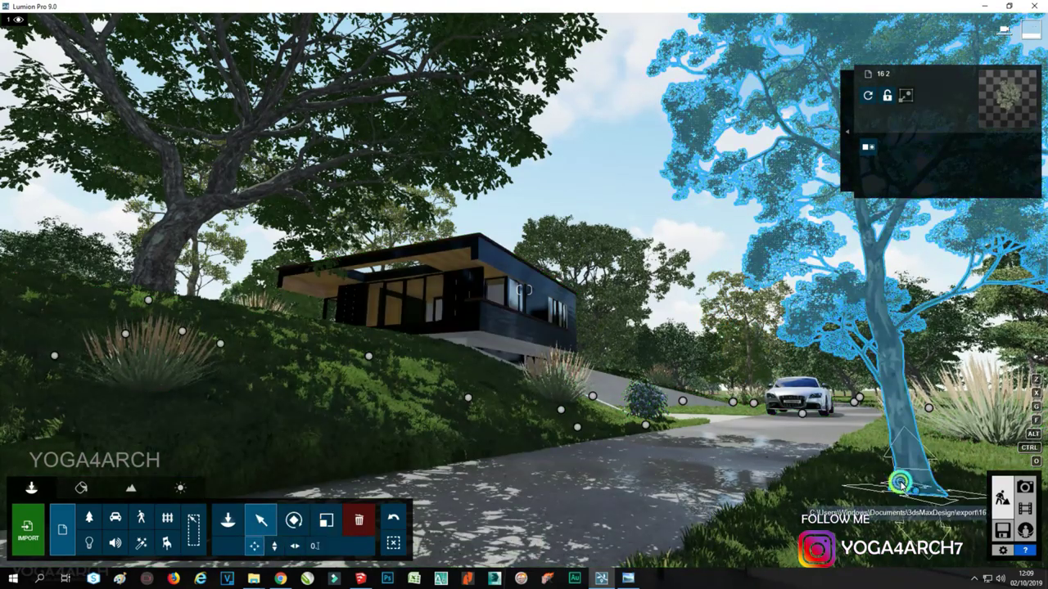
drag(916, 490, 897, 438)
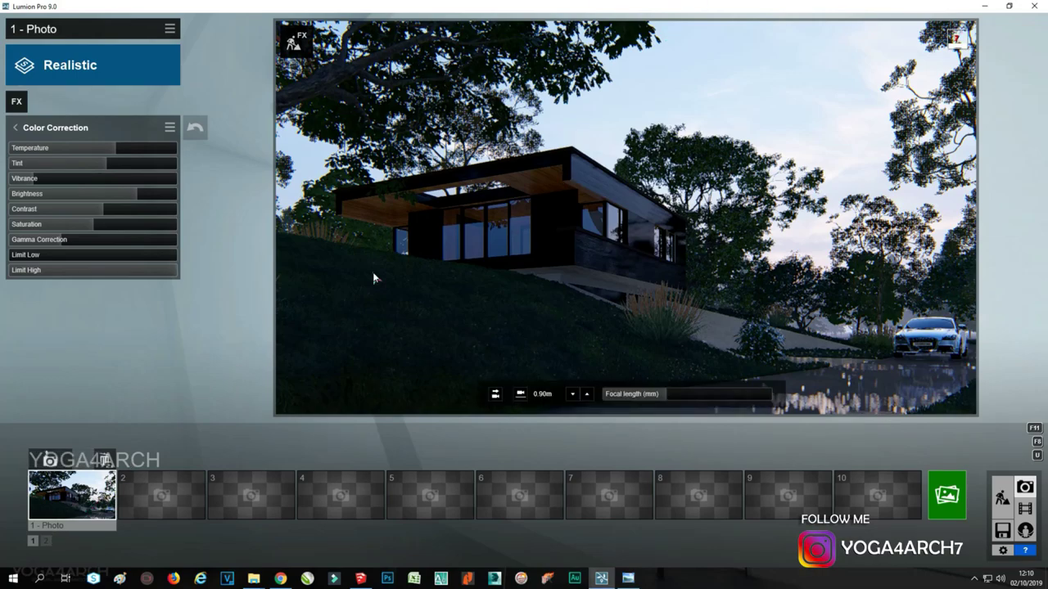
click(1003, 497)
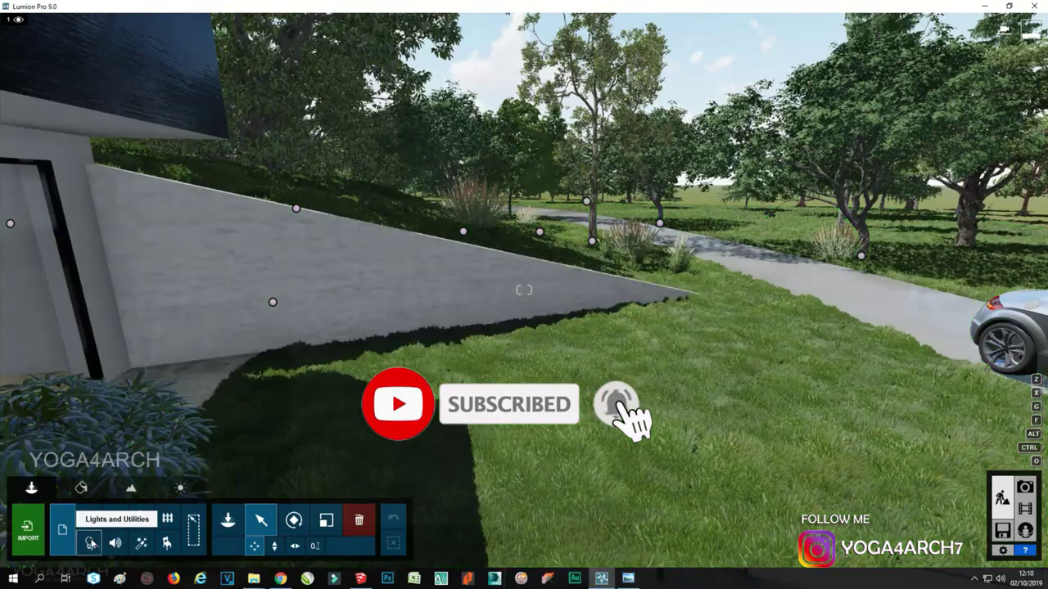
Place a spotlight from the lights library at the base of the retaining wall
click(90, 542)
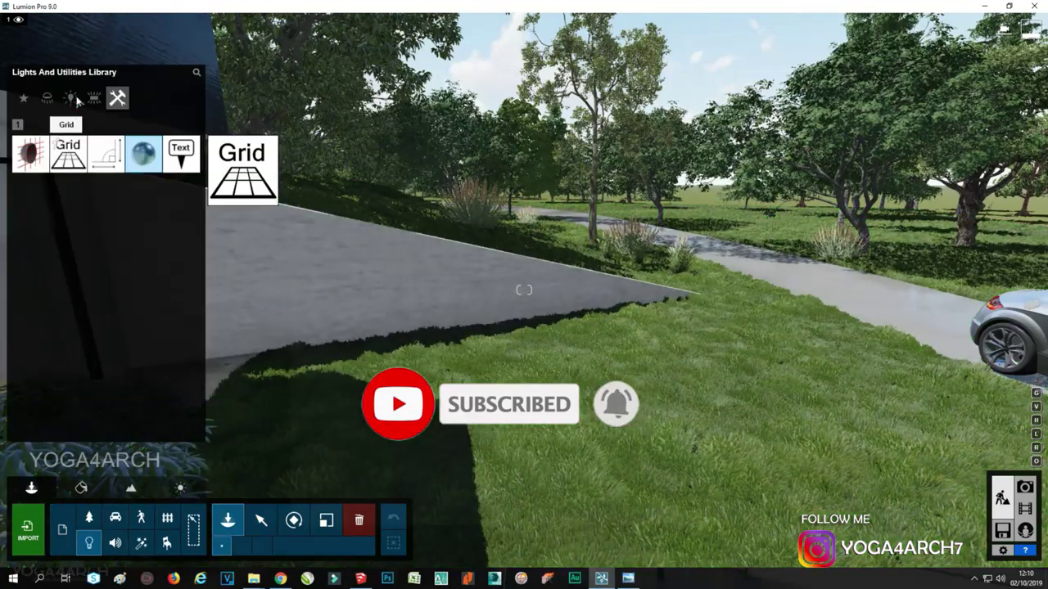
click(74, 98)
click(46, 98)
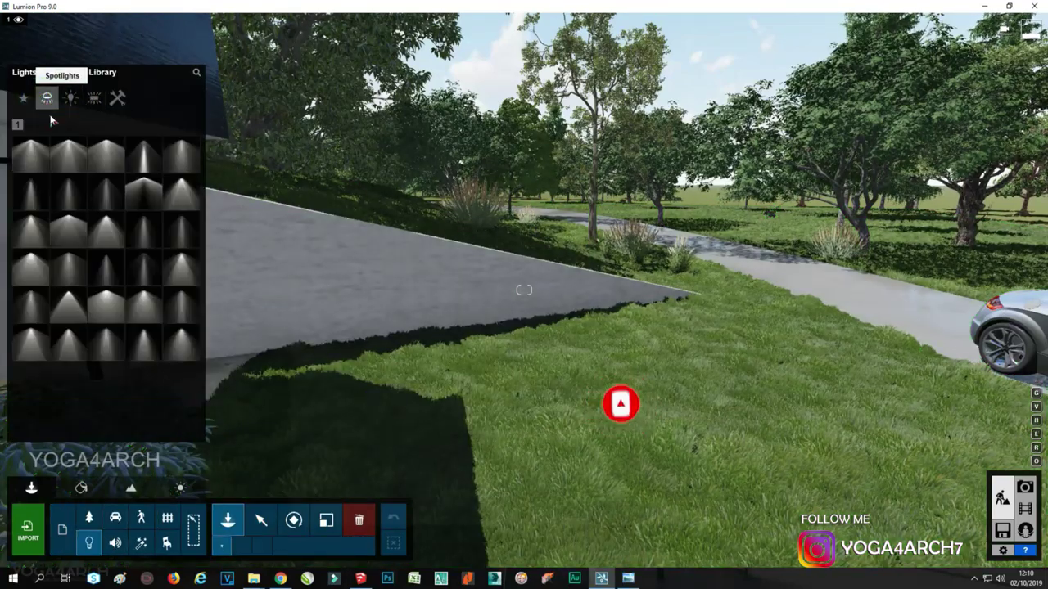
click(181, 229)
click(278, 345)
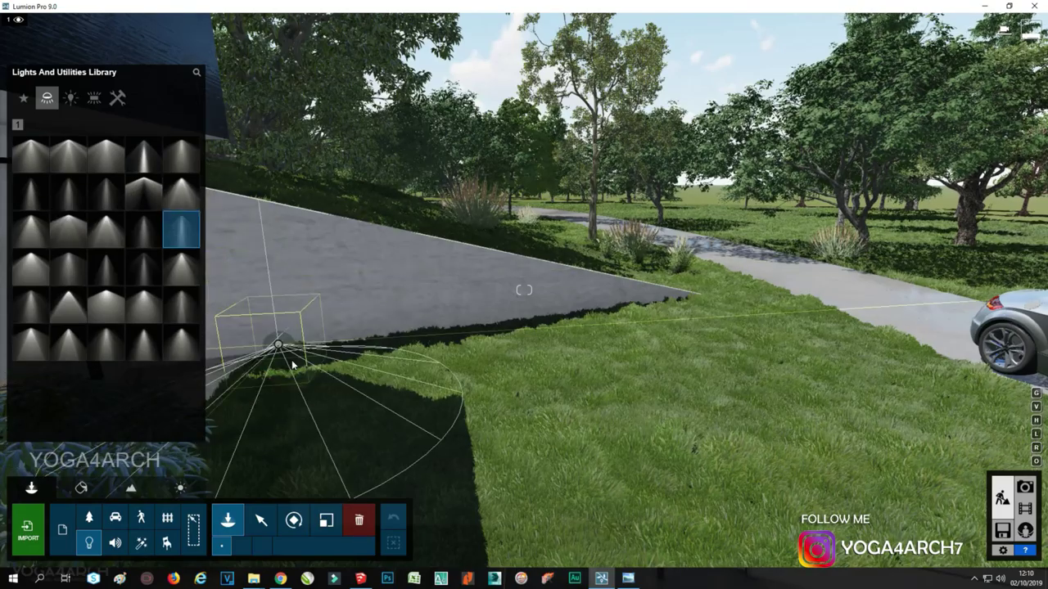
right_drag(292, 364, 361, 344)
Aim the Lamp15 spotlight up at the retaining wall and confirm the aim
click(386, 325)
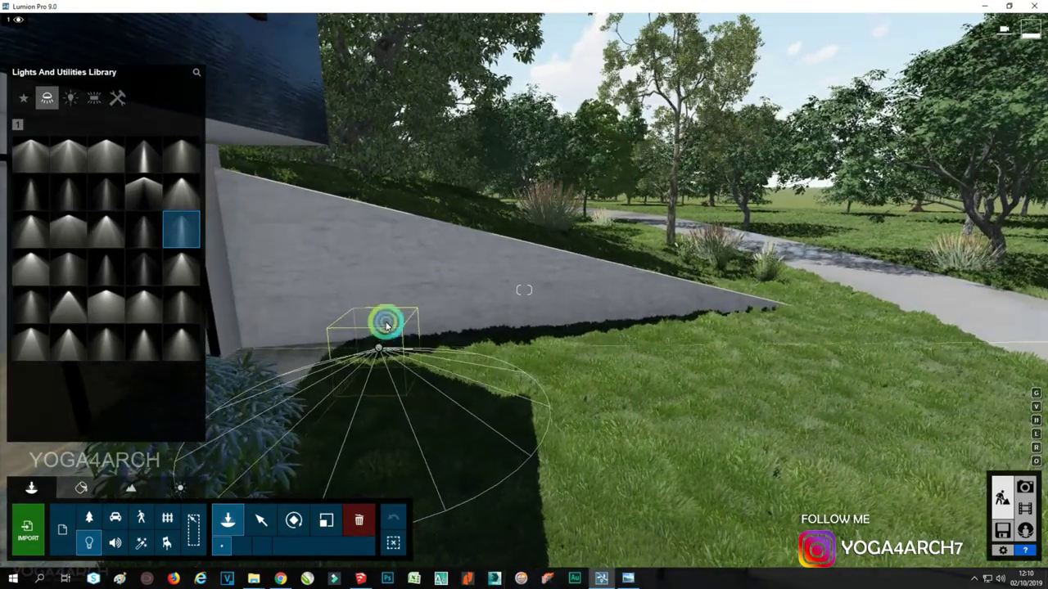
click(261, 521)
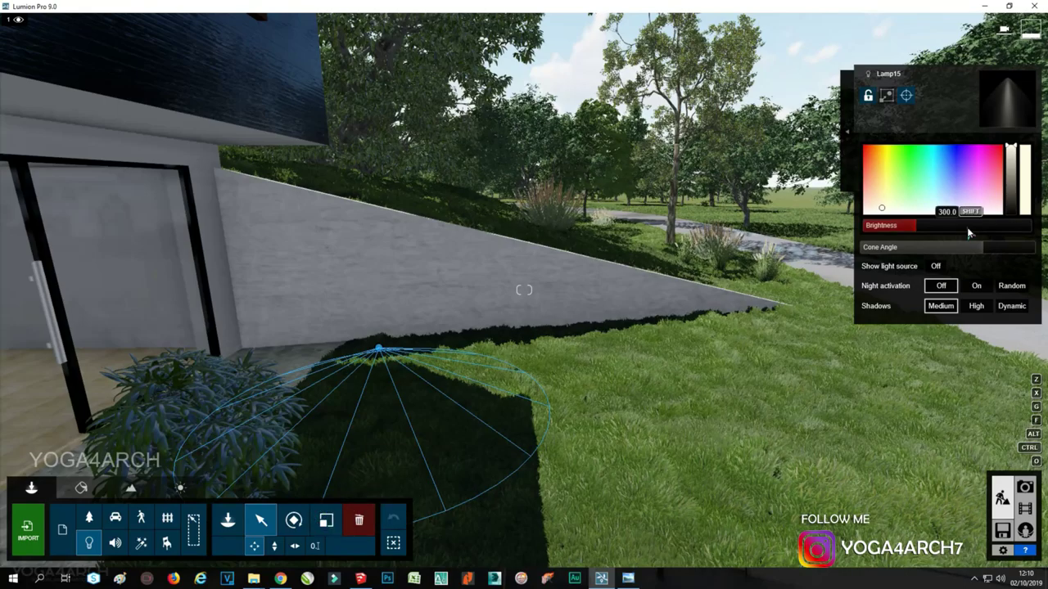
drag(427, 207, 374, 234)
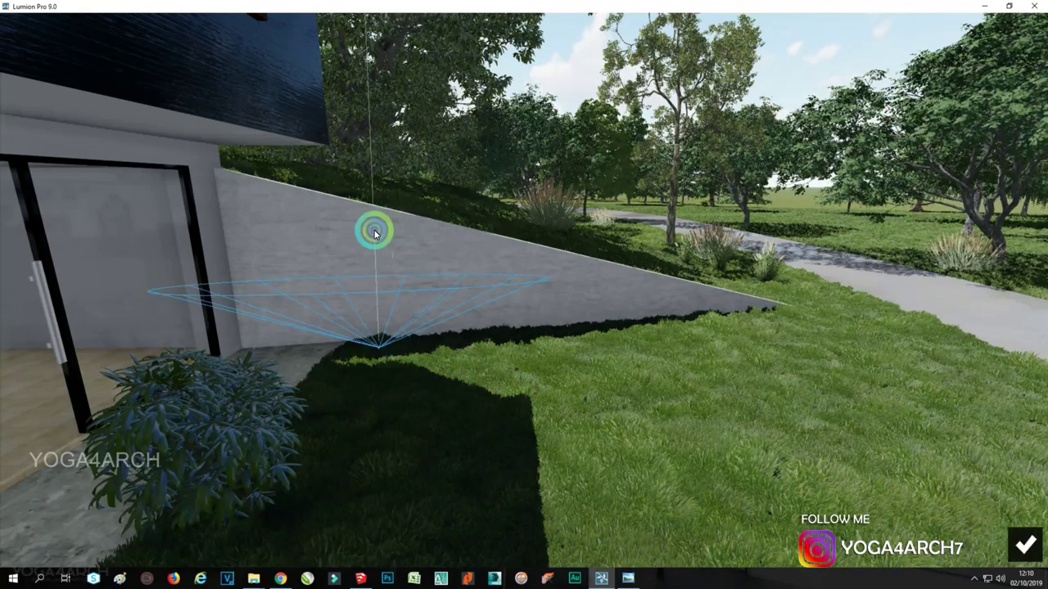
scroll(371, 264, up, 3)
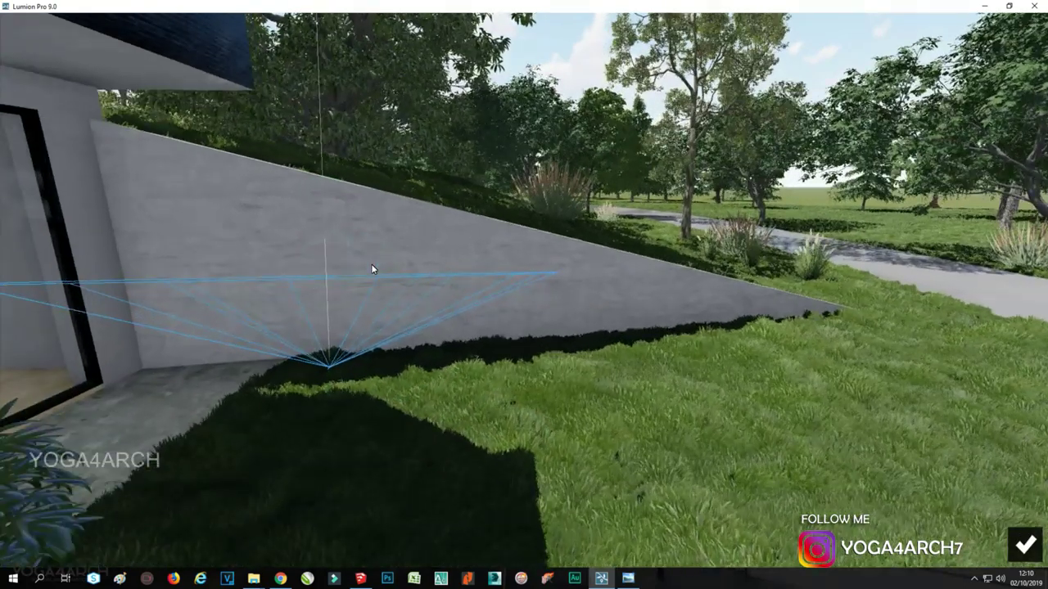
click(265, 422)
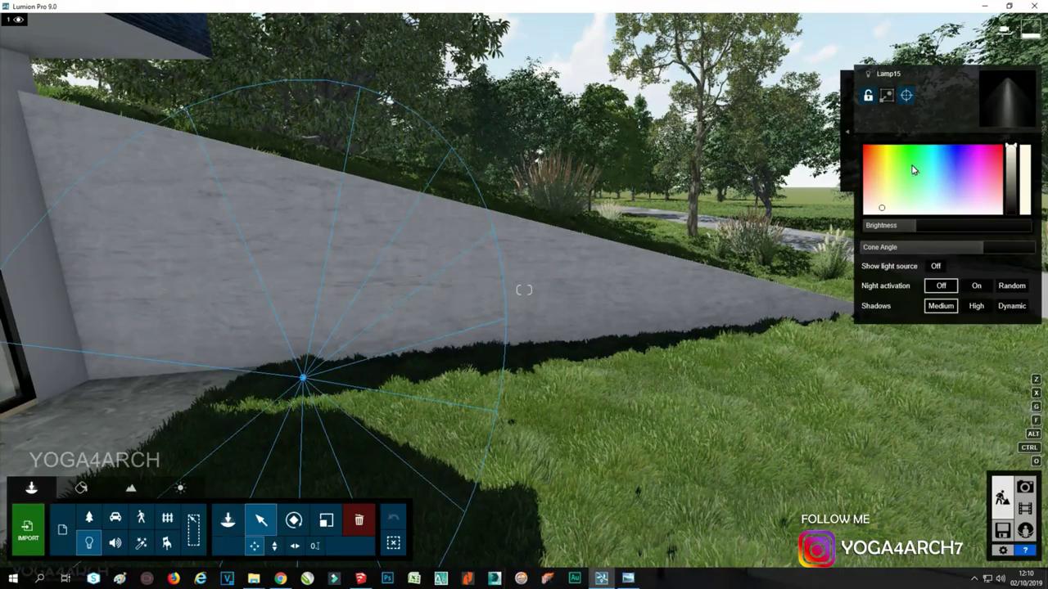
click(304, 227)
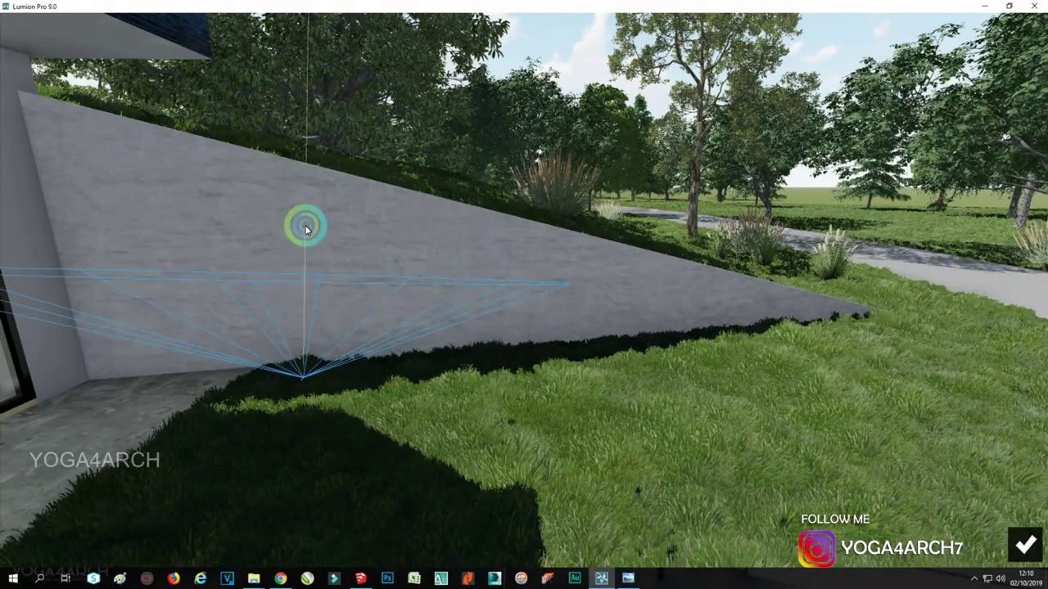
click(1026, 546)
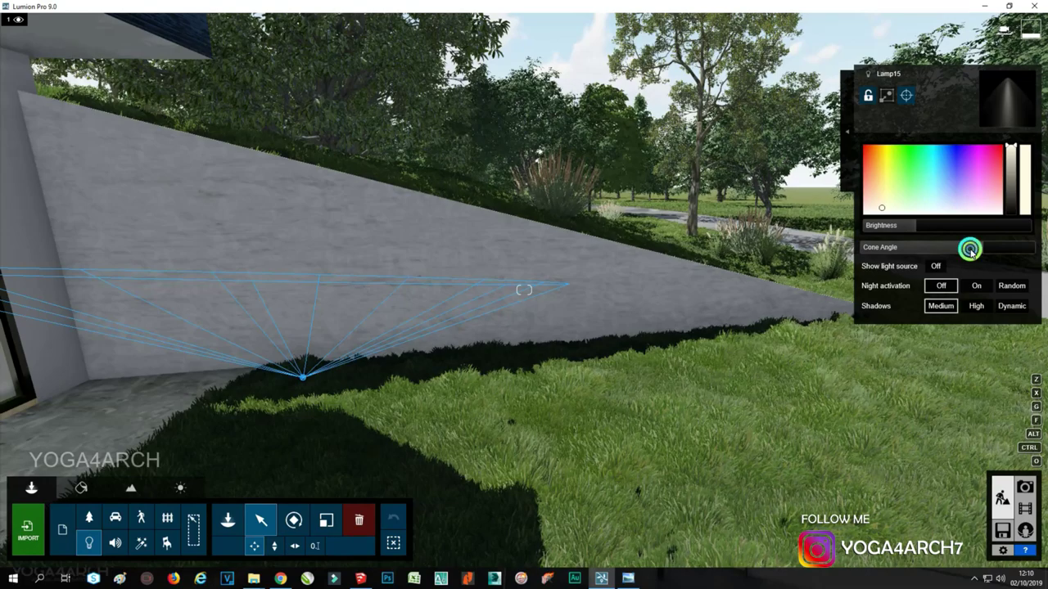
Narrow Lamp15's cone angle, adjust its brightness, and raise it slightly off the ground
drag(971, 251, 932, 252)
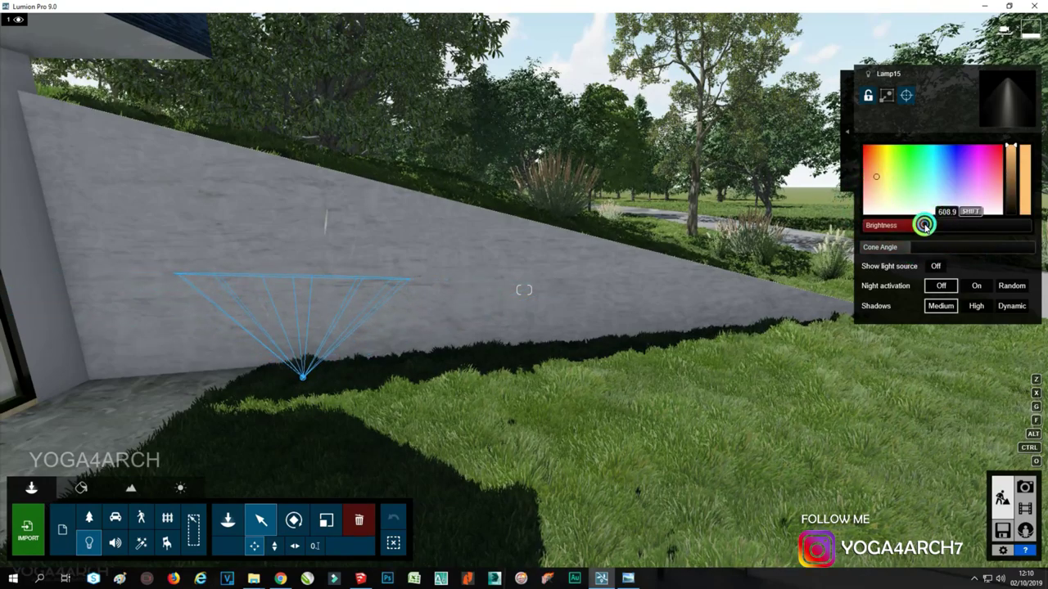
drag(923, 225, 925, 225)
click(260, 552)
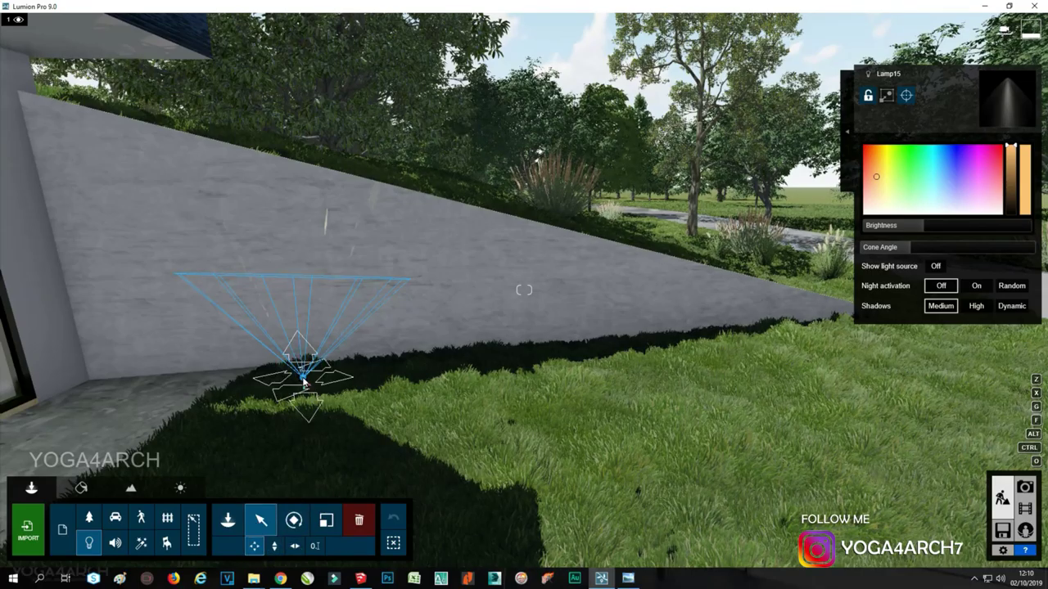
mouse_move(305, 381)
mouse_down()
mouse_move(304, 360)
mouse_move(381, 374)
mouse_up()
Move the spotlight out onto the grass and re-aim its cone at the wall
scroll(383, 373, down, 5)
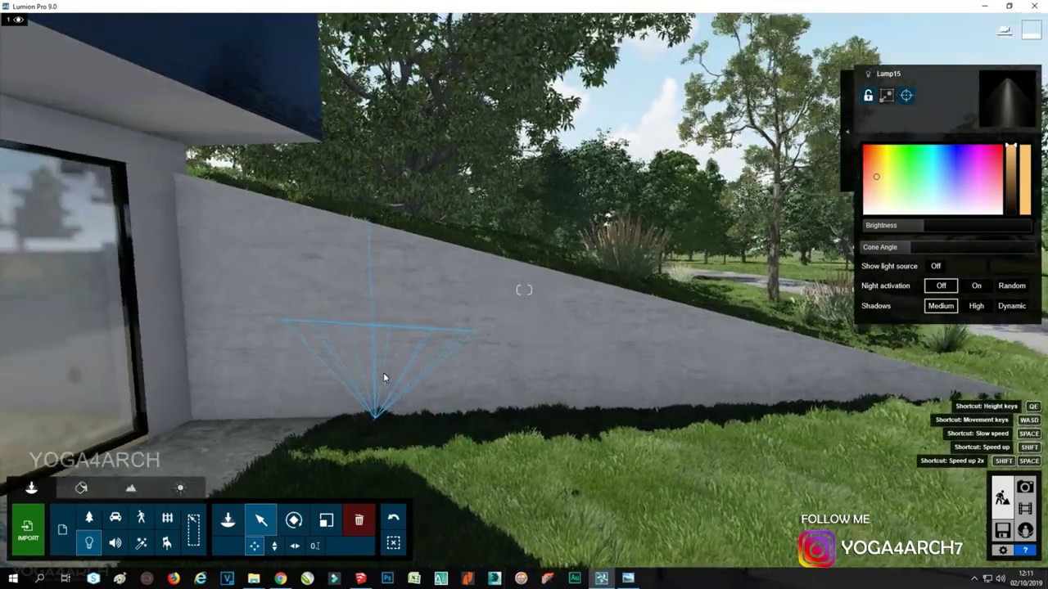
scroll(383, 374, up, 5)
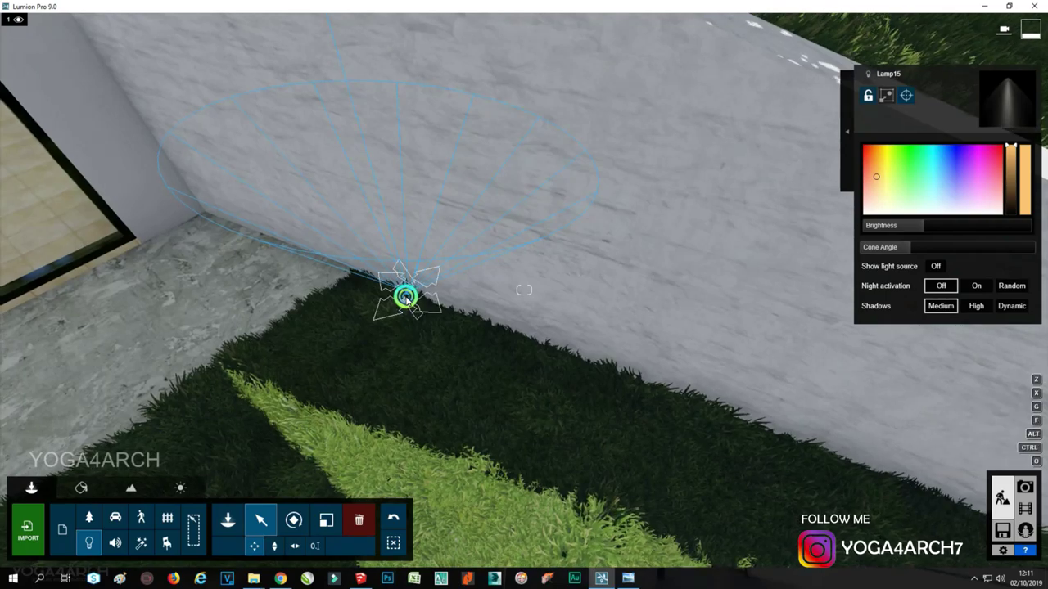
drag(405, 297, 415, 350)
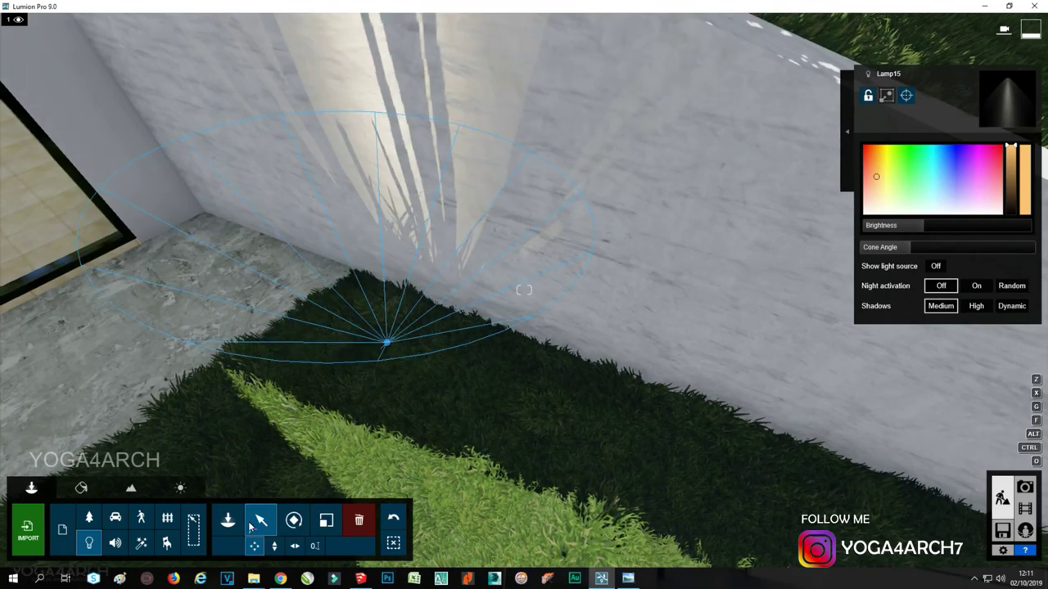
click(388, 344)
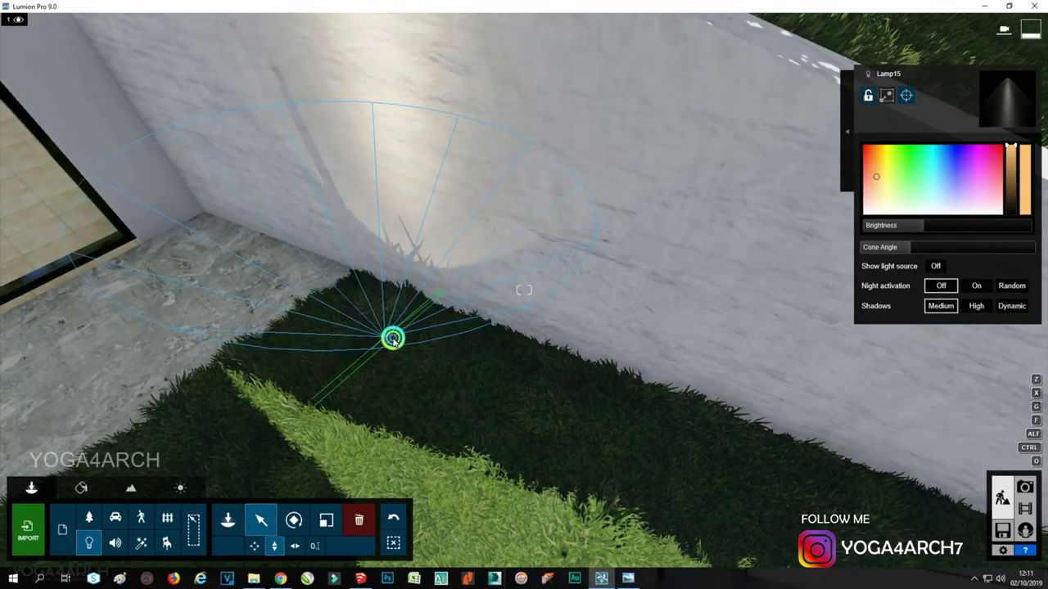
drag(387, 345, 482, 329)
scroll(483, 336, down, 5)
scroll(483, 337, up, 5)
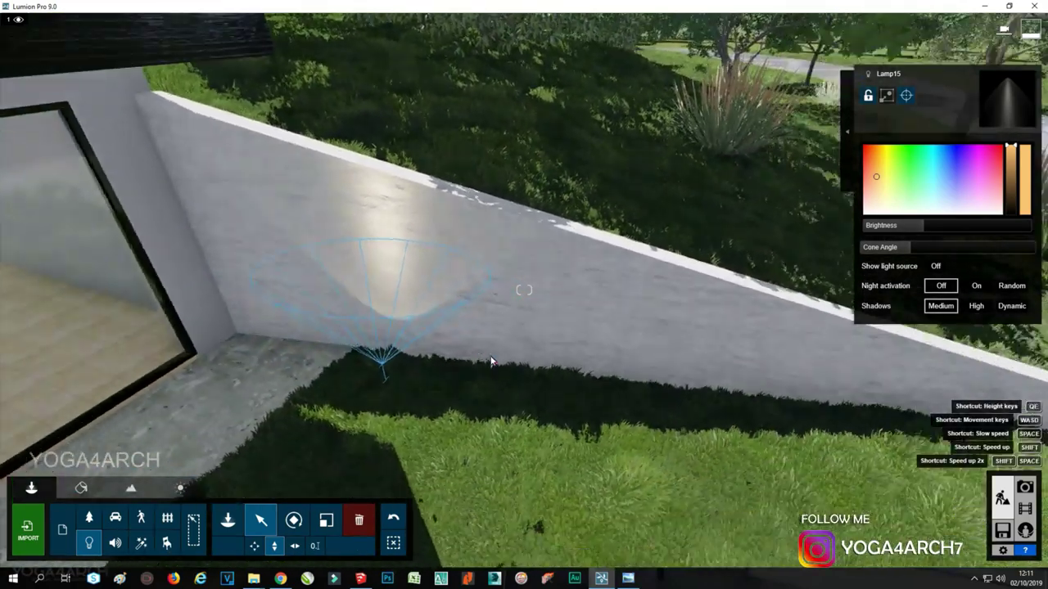
Alt-drag spotlight copies along the wall's foot and check the lighting in the photo view
click(254, 546)
click(453, 368)
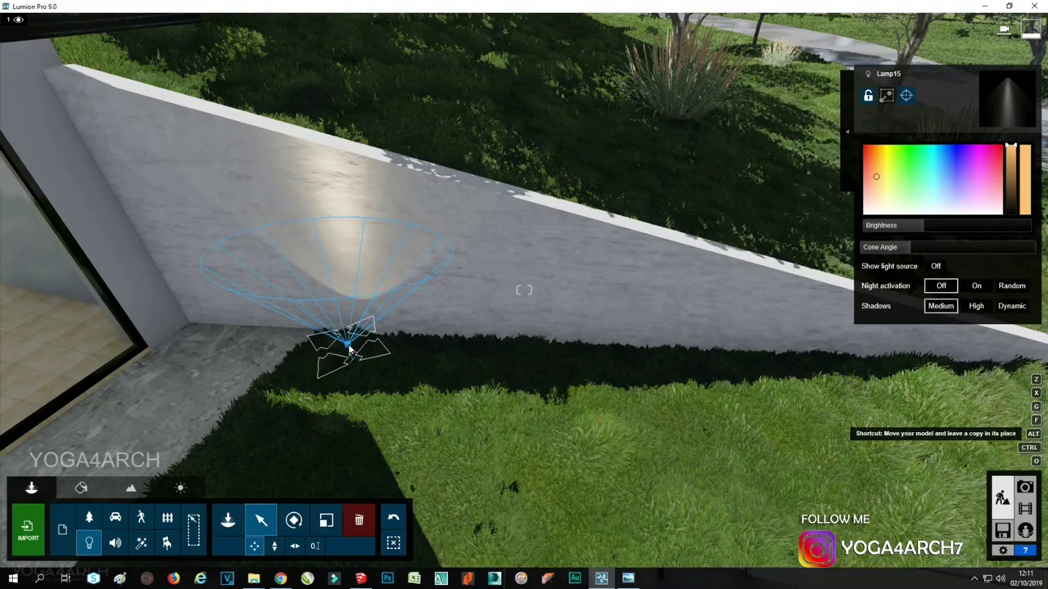
mouse_move(348, 345)
mouse_down()
mouse_move(687, 384)
mouse_move(671, 373)
mouse_up()
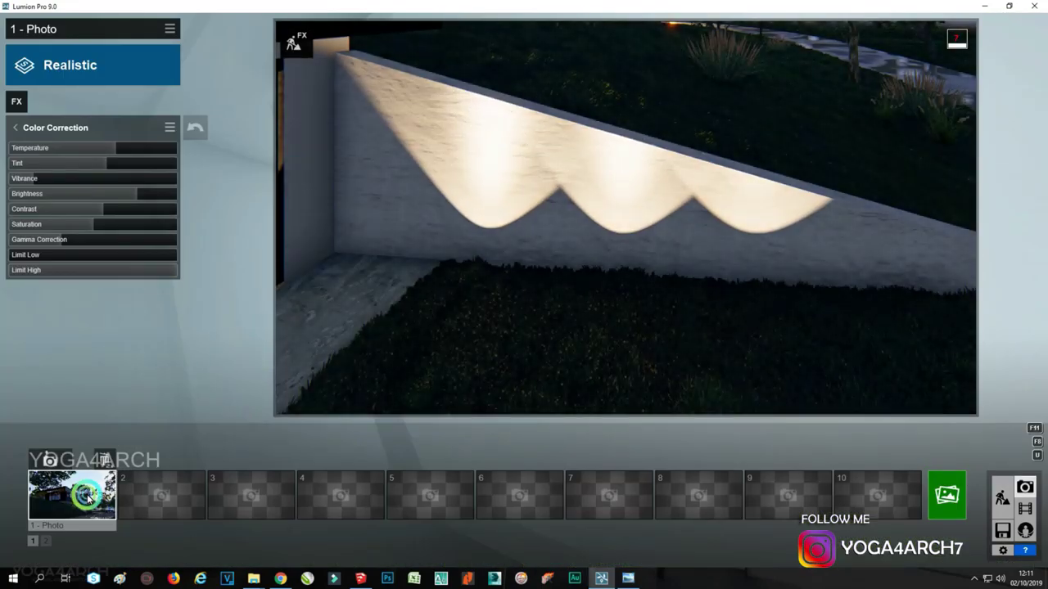
click(78, 491)
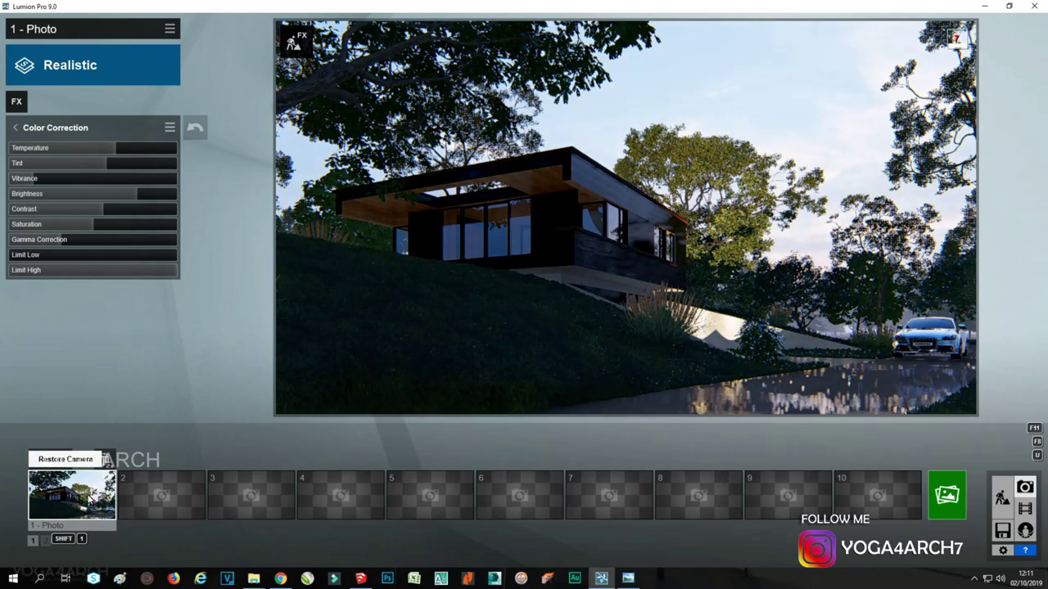
mouse_move(626, 246)
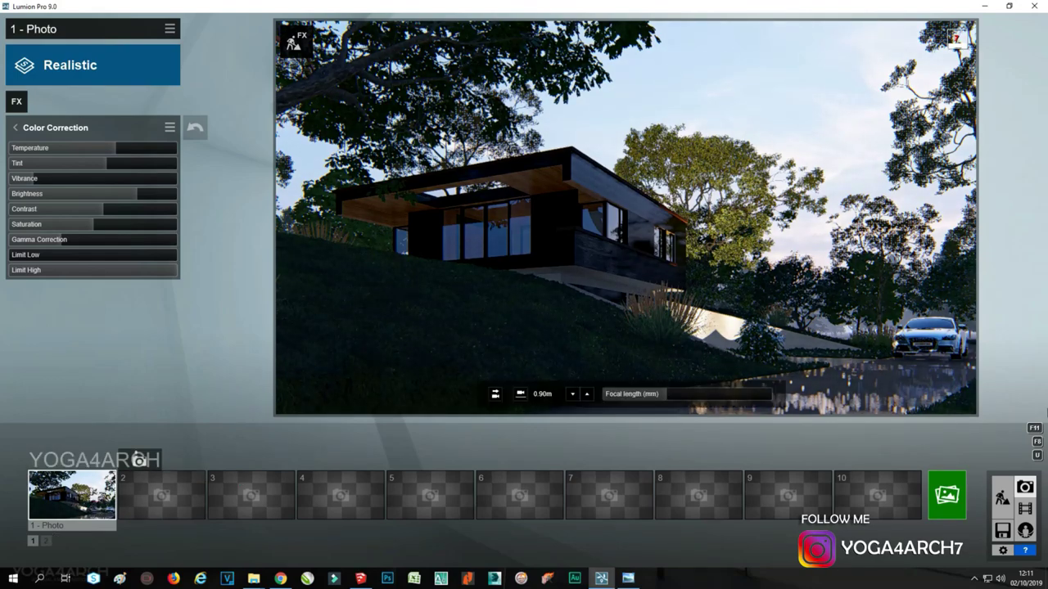
click(294, 40)
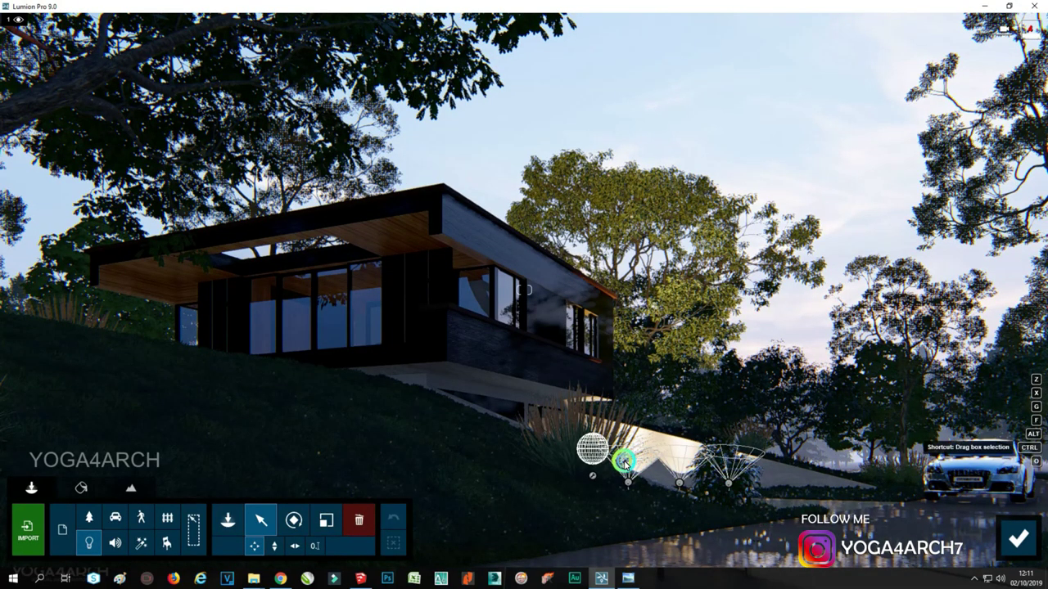
Select and nudge the three wall uplights, then view them in Photo 1
click(624, 463)
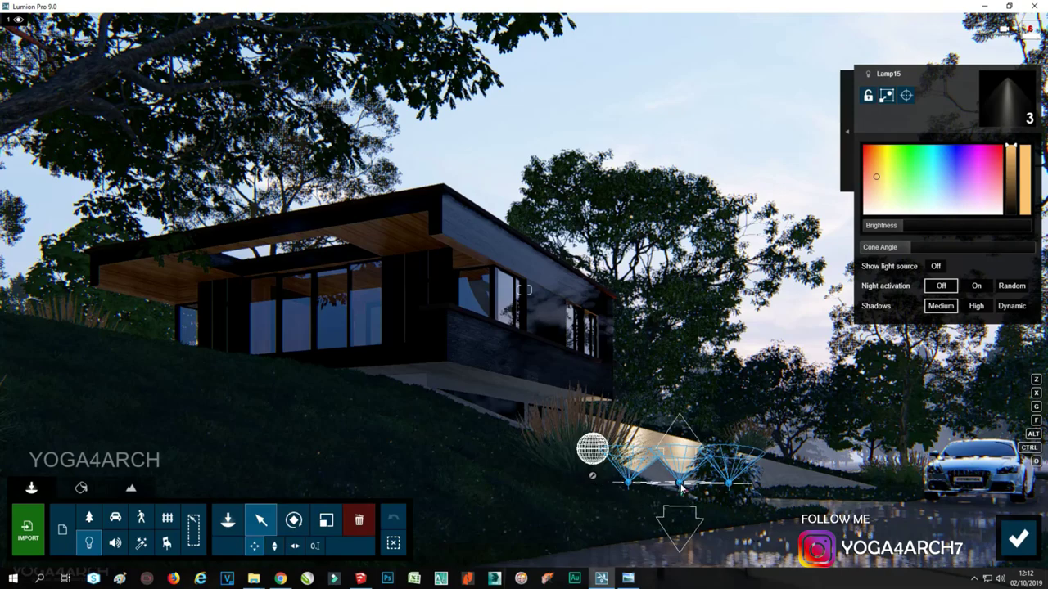
click(727, 486)
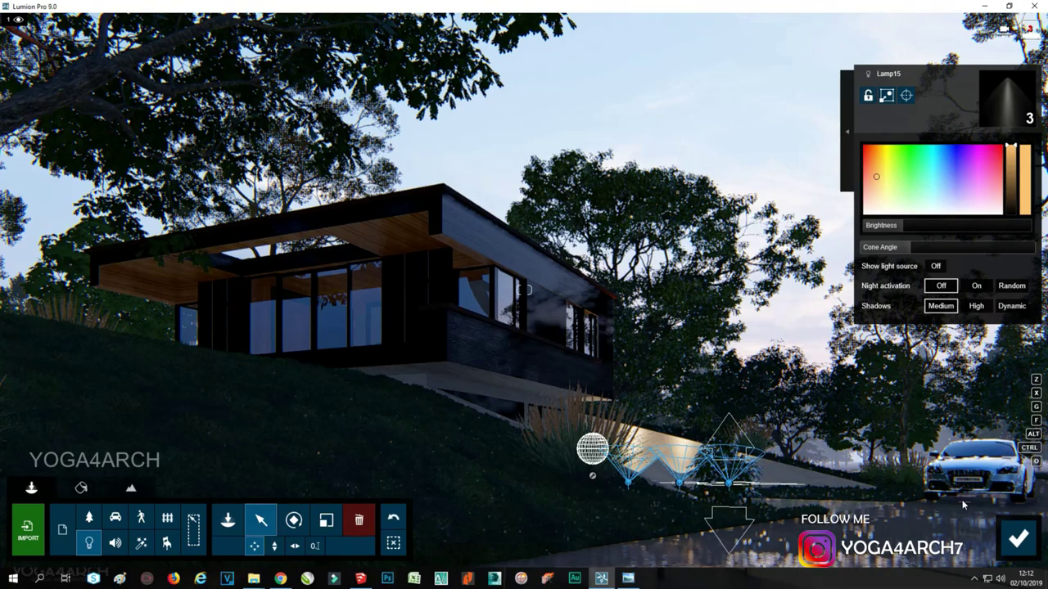
click(1021, 533)
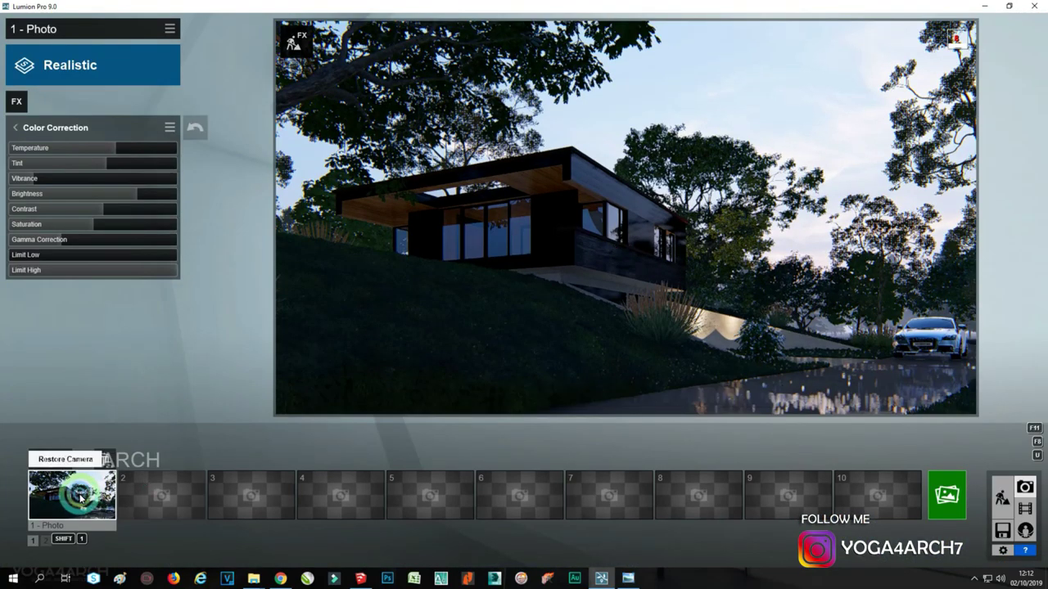
Replace the green surface by the fireplace with the Indoor black leather material
click(1000, 504)
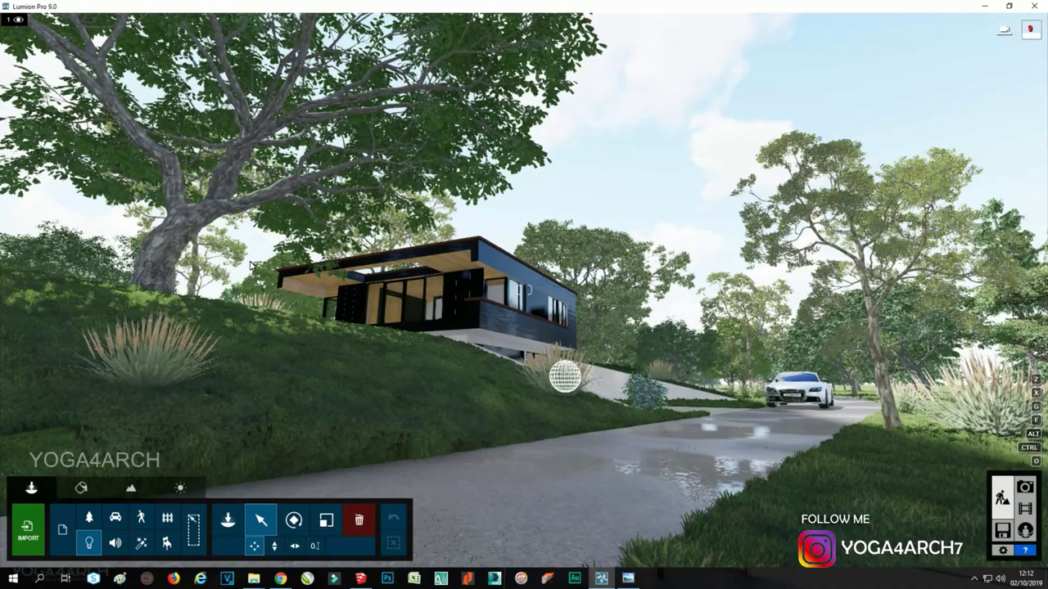
scroll(597, 369, up, 5)
scroll(297, 259, up, 5)
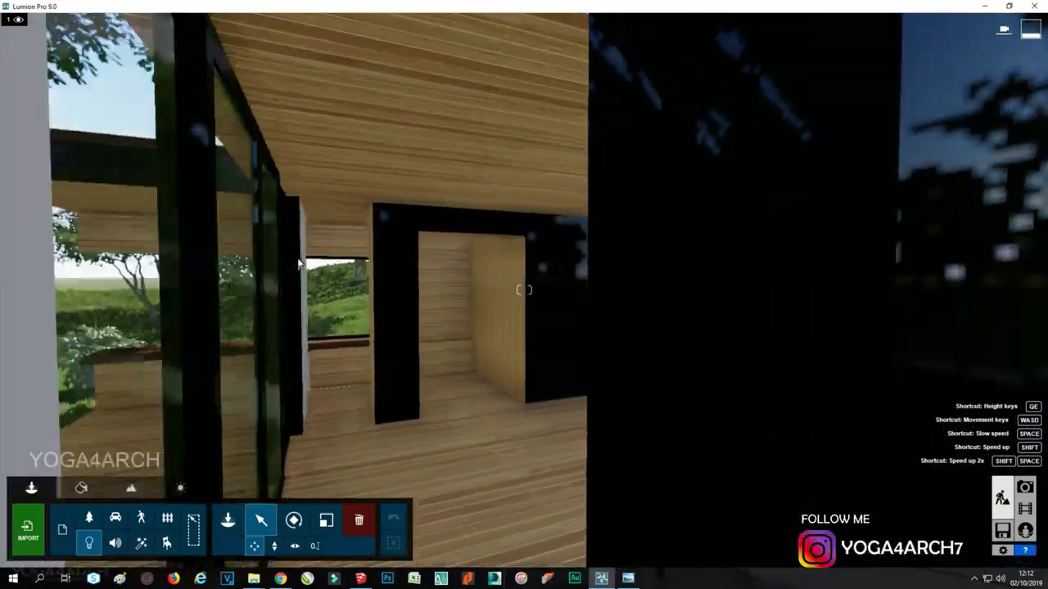
scroll(388, 434, down, 3)
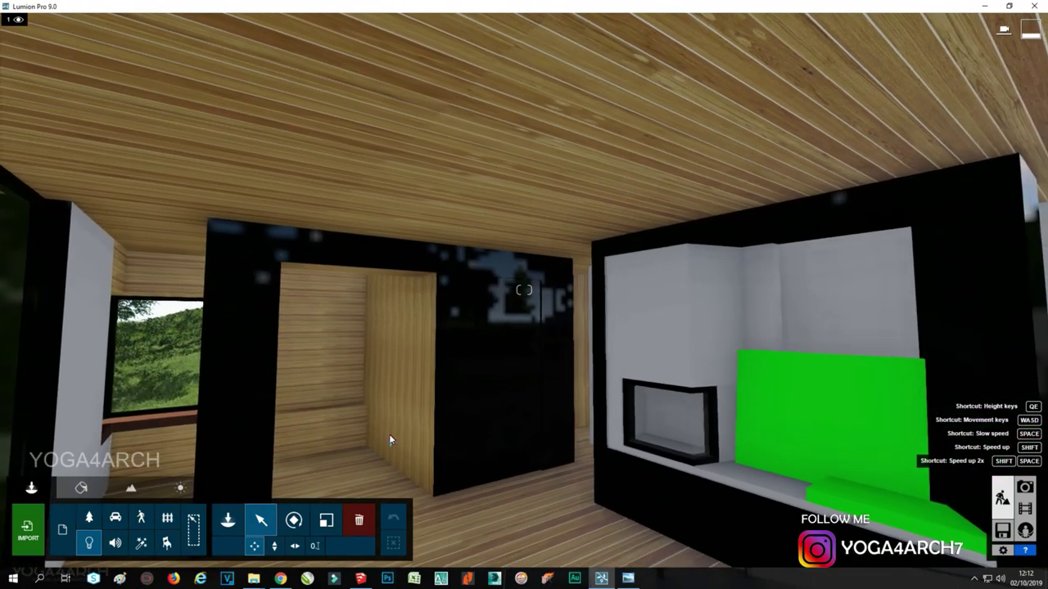
click(81, 488)
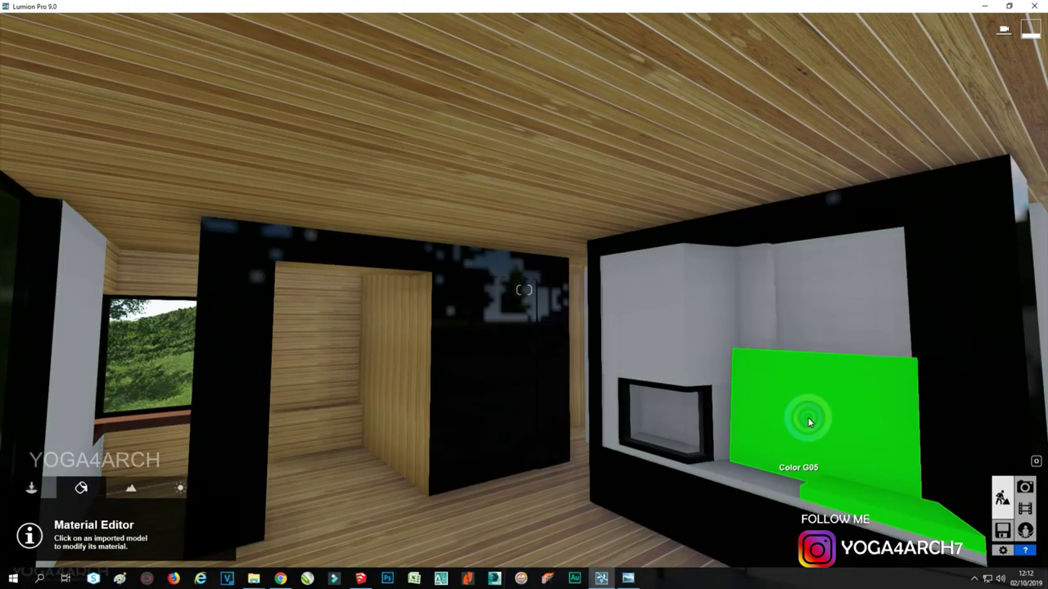
click(678, 422)
click(81, 206)
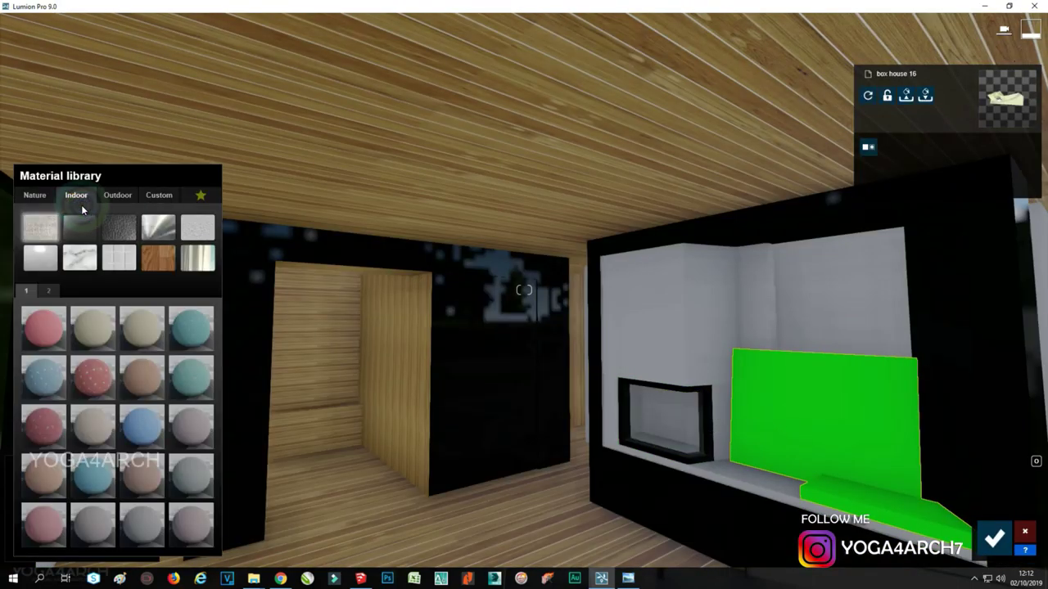
key(q)
click(118, 227)
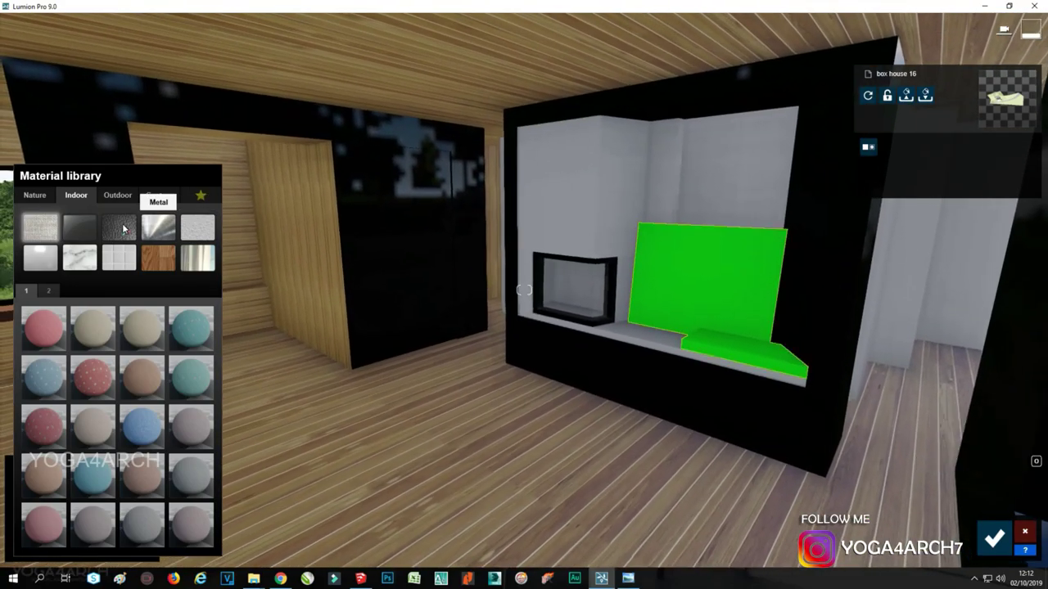
click(192, 334)
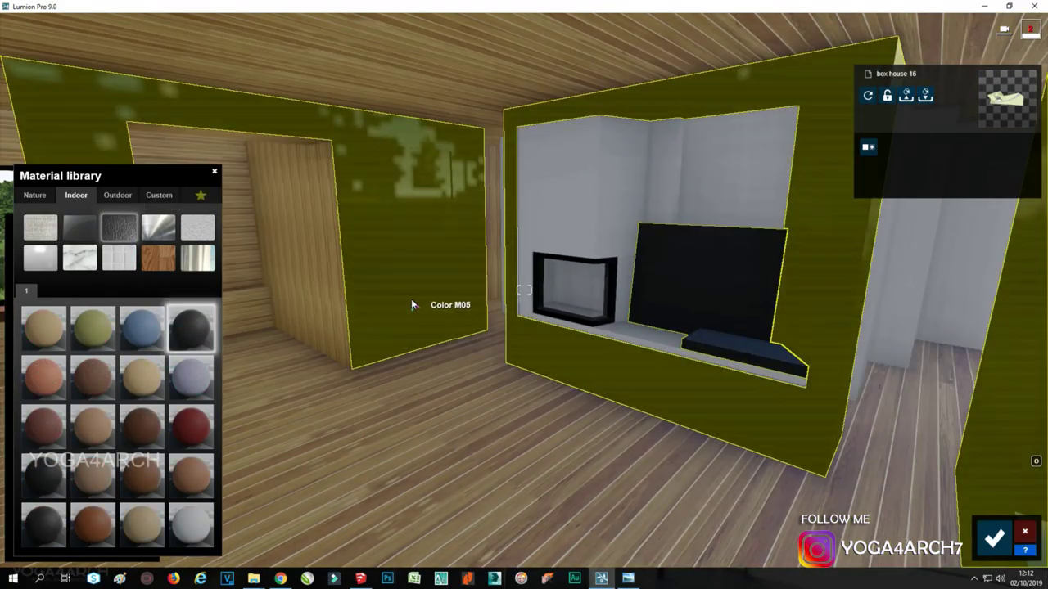
Increase the wood floor material's gloss and confirm the material changes
key(s)
key(a)
click(497, 500)
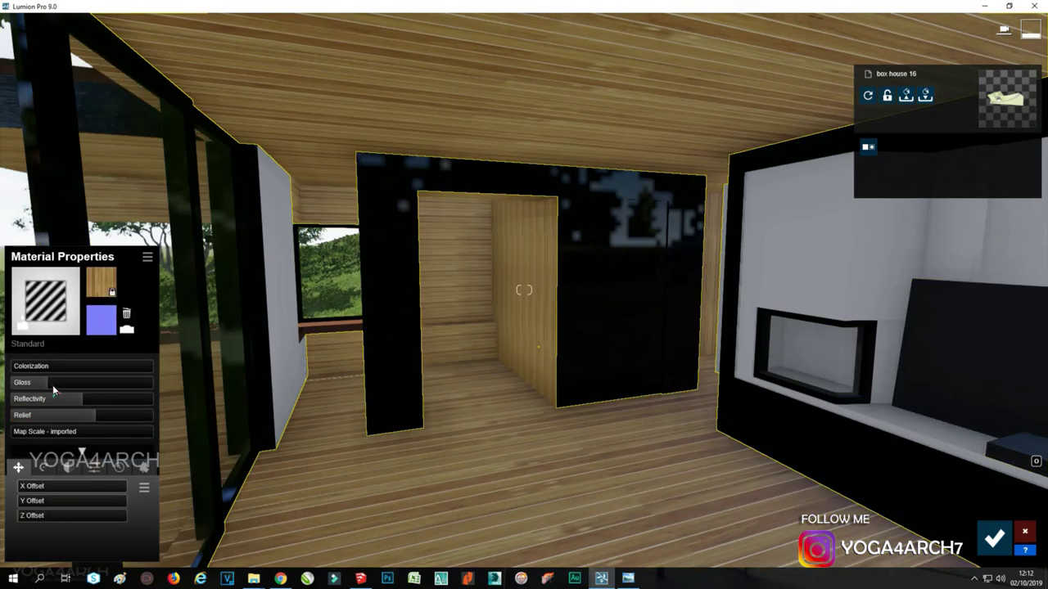
drag(52, 385, 71, 386)
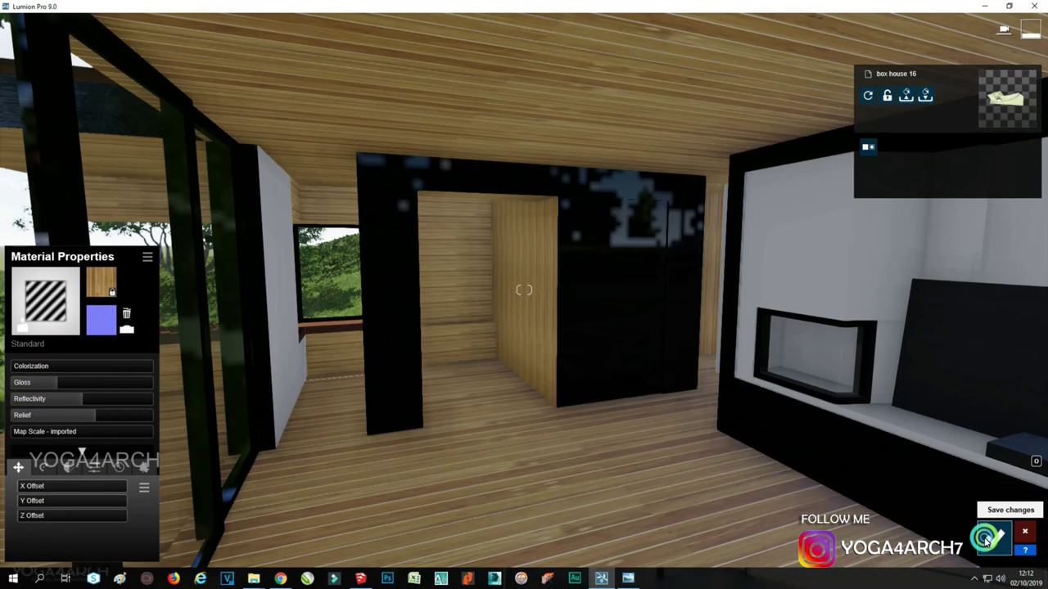
click(994, 538)
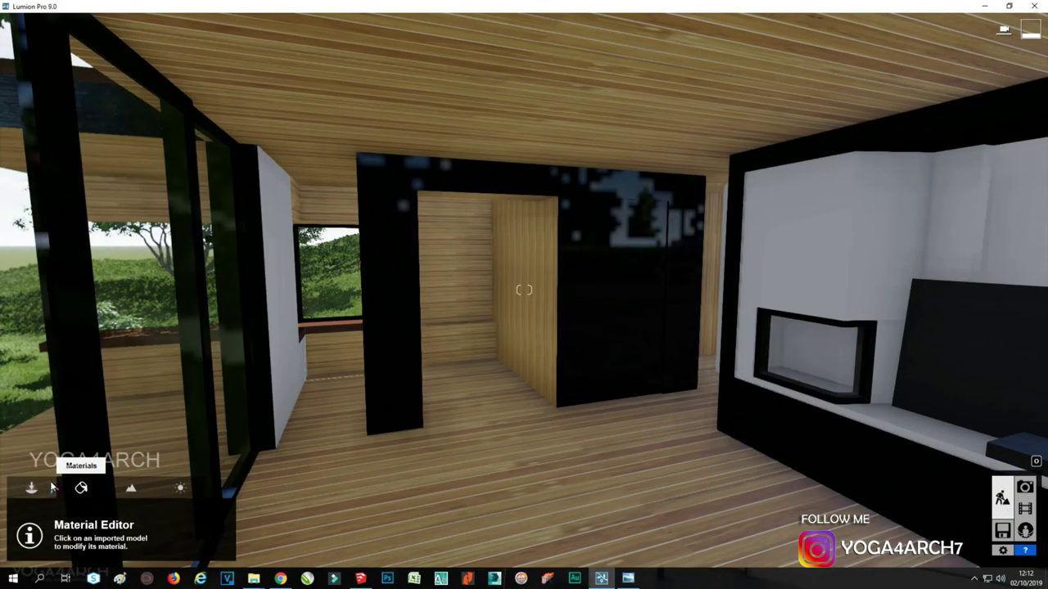
click(31, 488)
Place an area light near the ceiling and lengthen it to 1.8 m
click(89, 543)
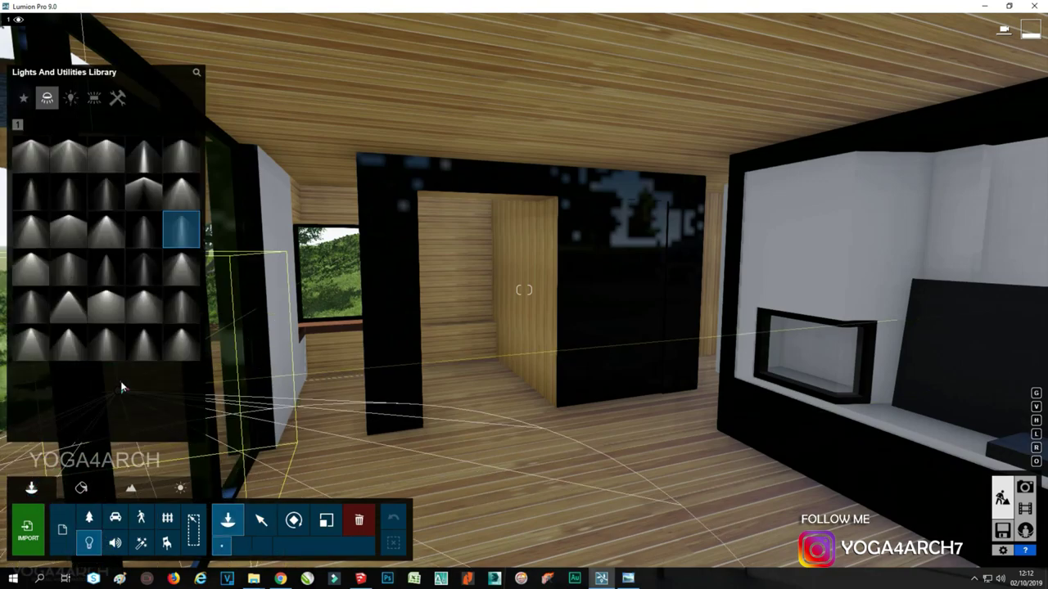
click(94, 97)
click(30, 154)
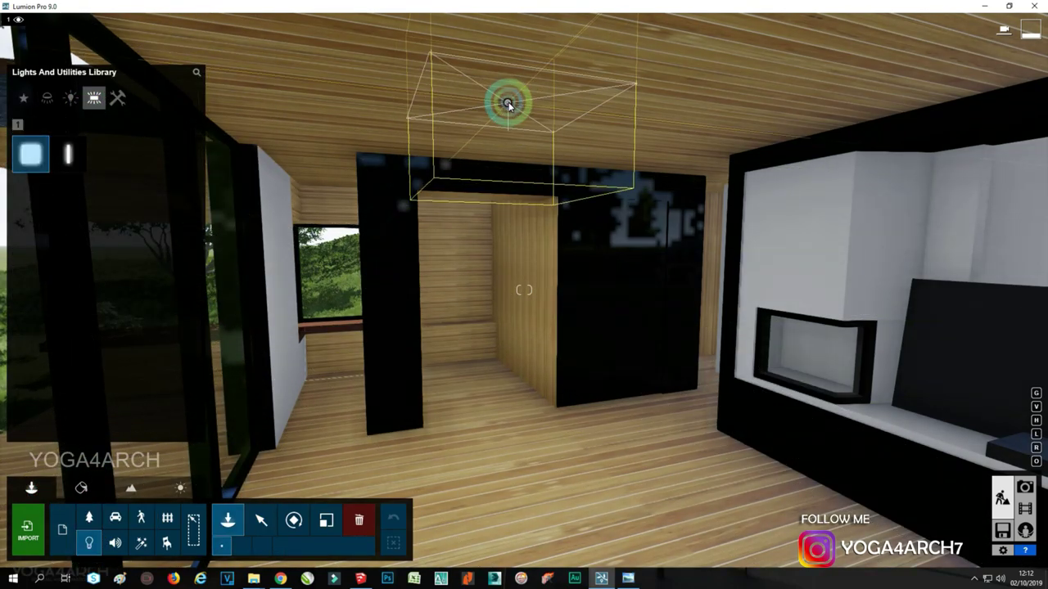
click(525, 110)
click(261, 521)
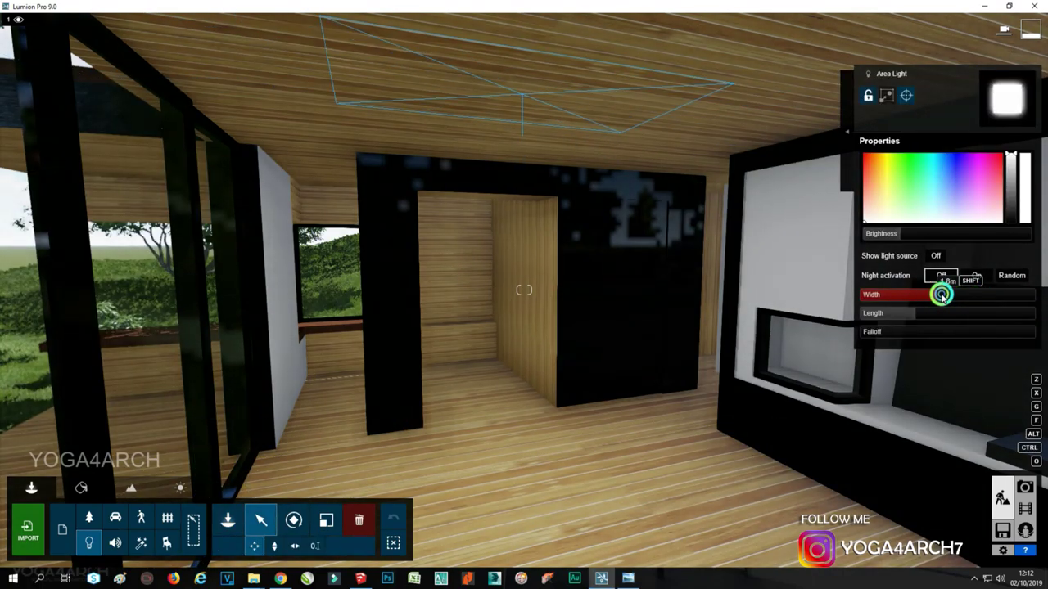
mouse_move(939, 303)
mouse_down()
mouse_move(928, 299)
mouse_move(936, 311)
mouse_up()
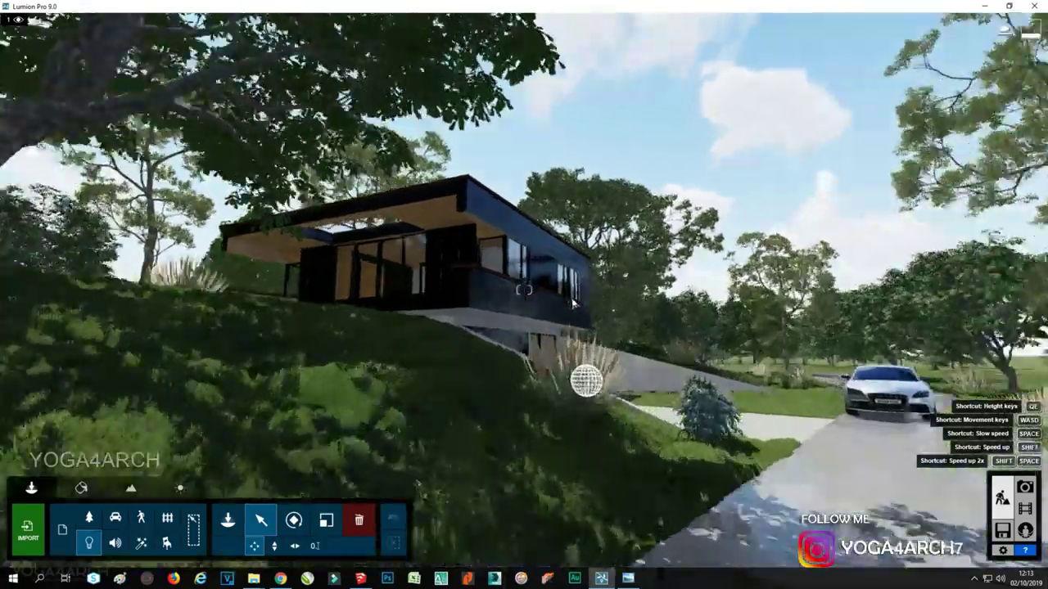
Lift the hallway area light onto the wood ceiling and shift it along
scroll(573, 302, up, 3)
scroll(573, 302, up, 2)
scroll(573, 302, up, 2)
scroll(572, 299, up, 2)
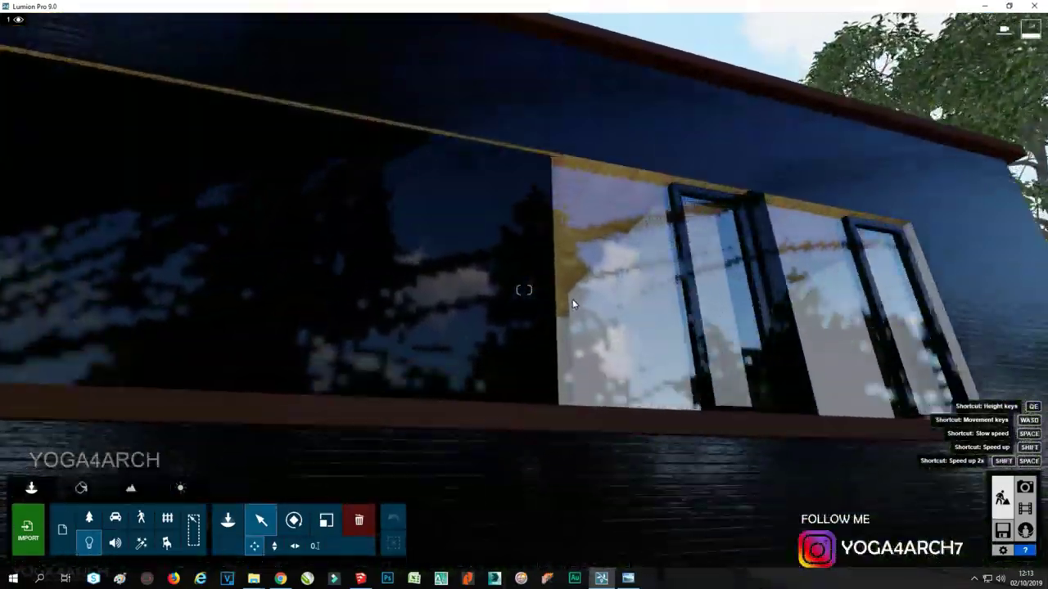
scroll(573, 299, up, 3)
scroll(573, 298, up, 2)
scroll(361, 430, up, 2)
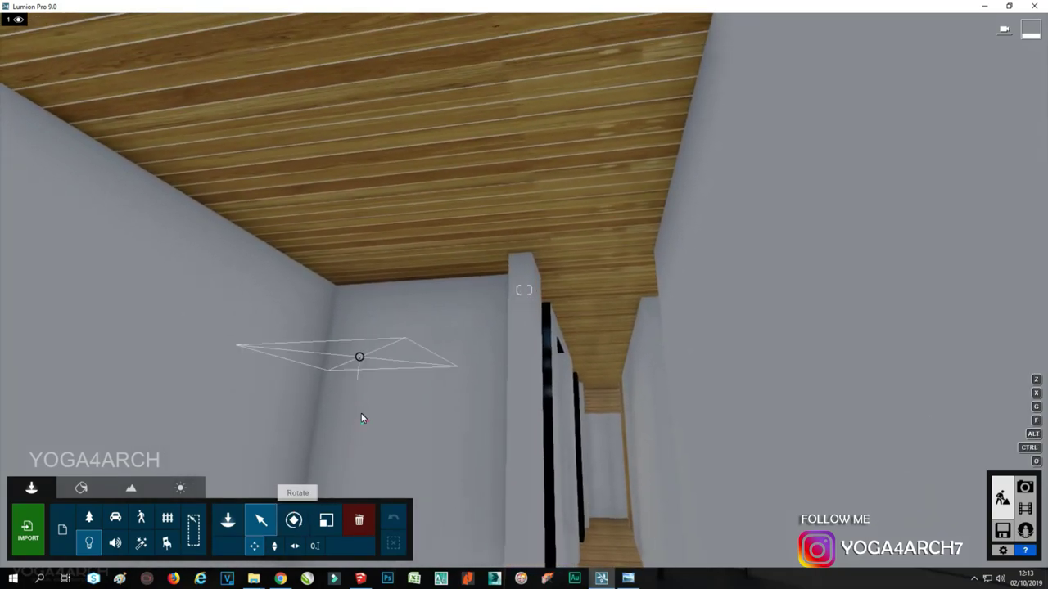
drag(360, 362, 435, 159)
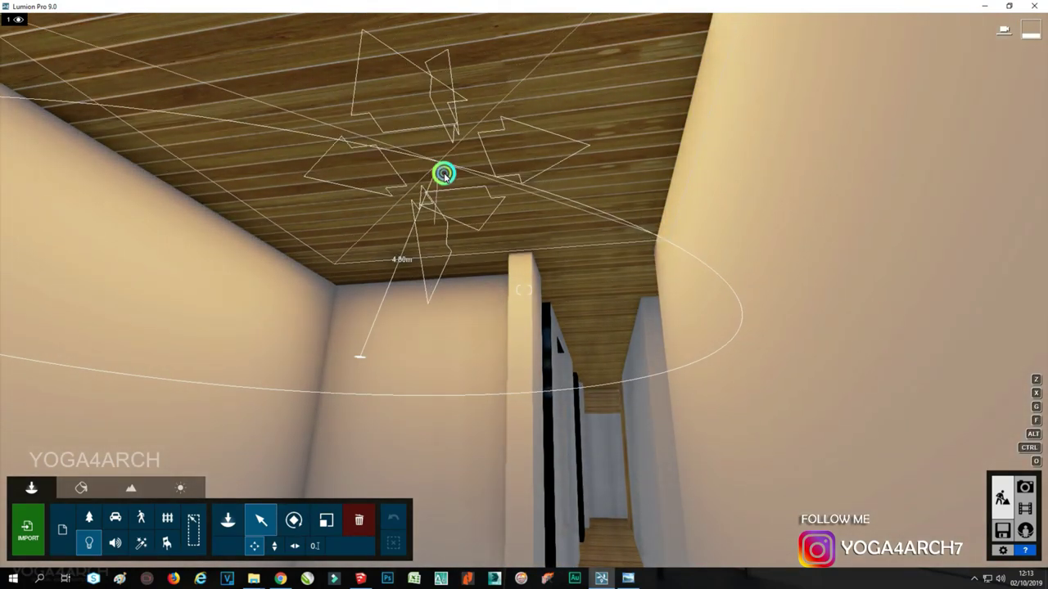
right_drag(442, 171, 435, 214)
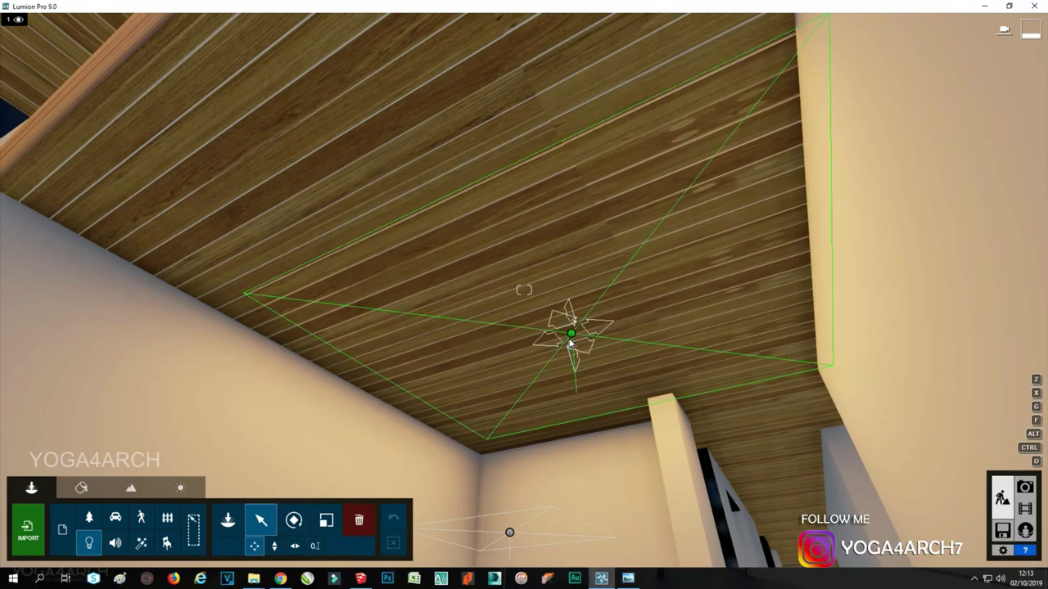
drag(568, 334, 519, 321)
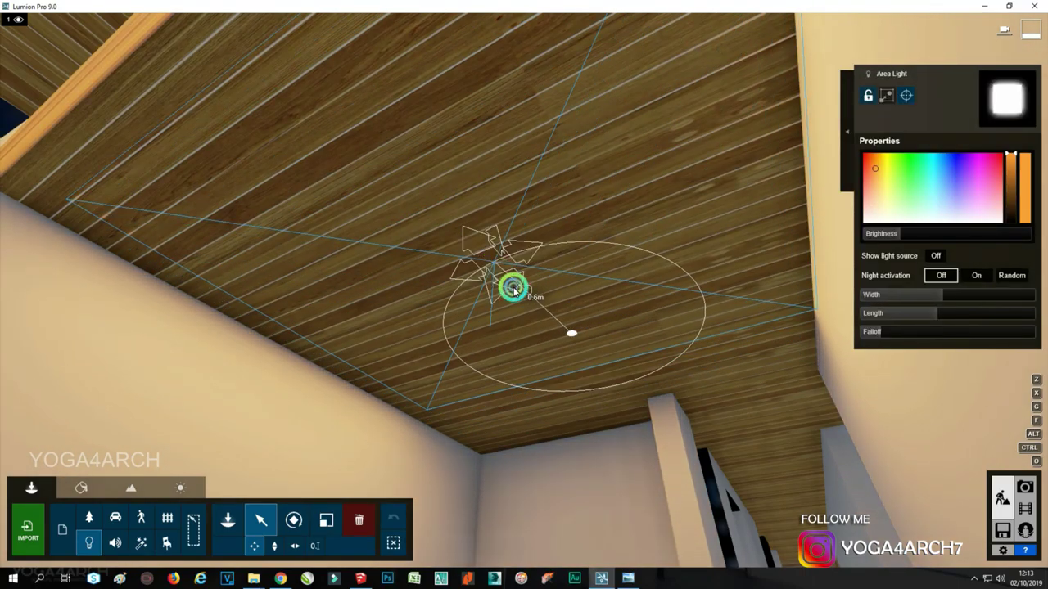
Rotate and reposition the ceiling area light, then restore the Photo 1 camera view
right_drag(512, 285, 524, 291)
scroll(540, 299, down, 3)
scroll(540, 298, down, 5)
scroll(548, 290, down, 3)
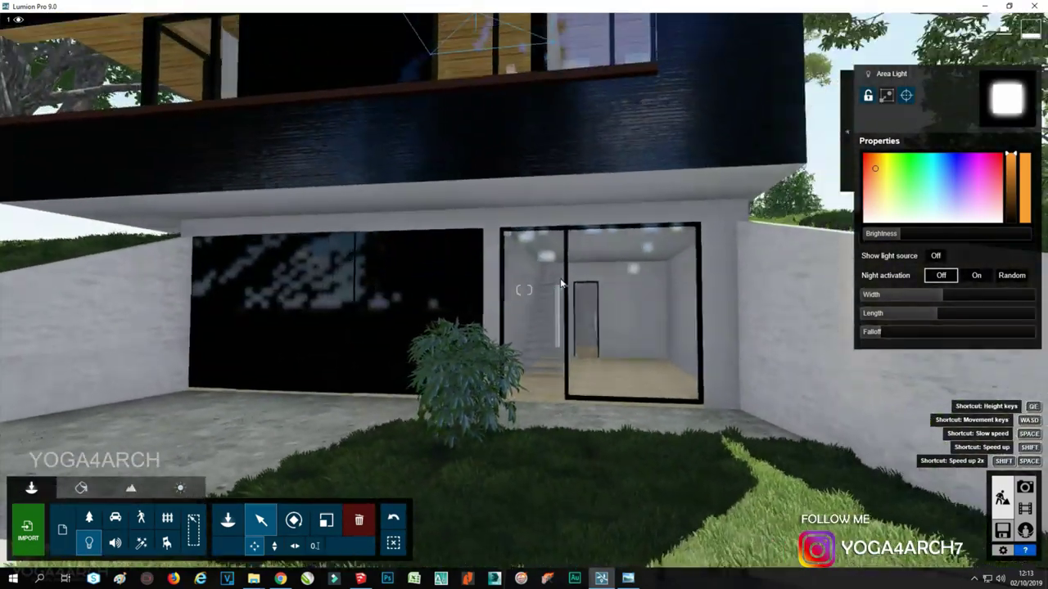
scroll(560, 278, down, 3)
scroll(560, 281, up, 3)
scroll(560, 279, up, 3)
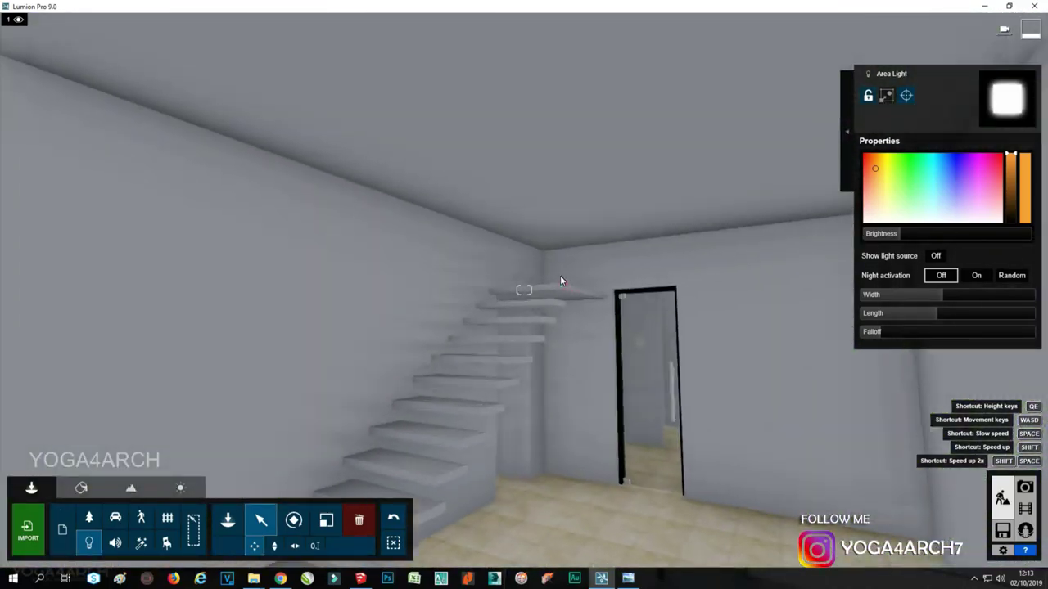
scroll(560, 275, up, 3)
scroll(560, 283, down, 3)
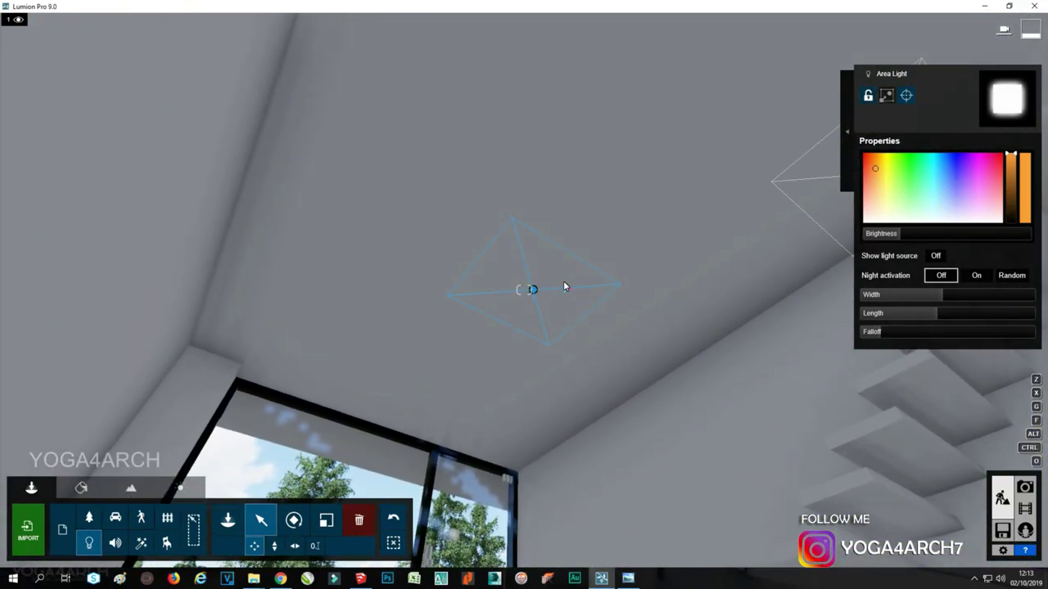
click(532, 291)
drag(513, 205, 455, 316)
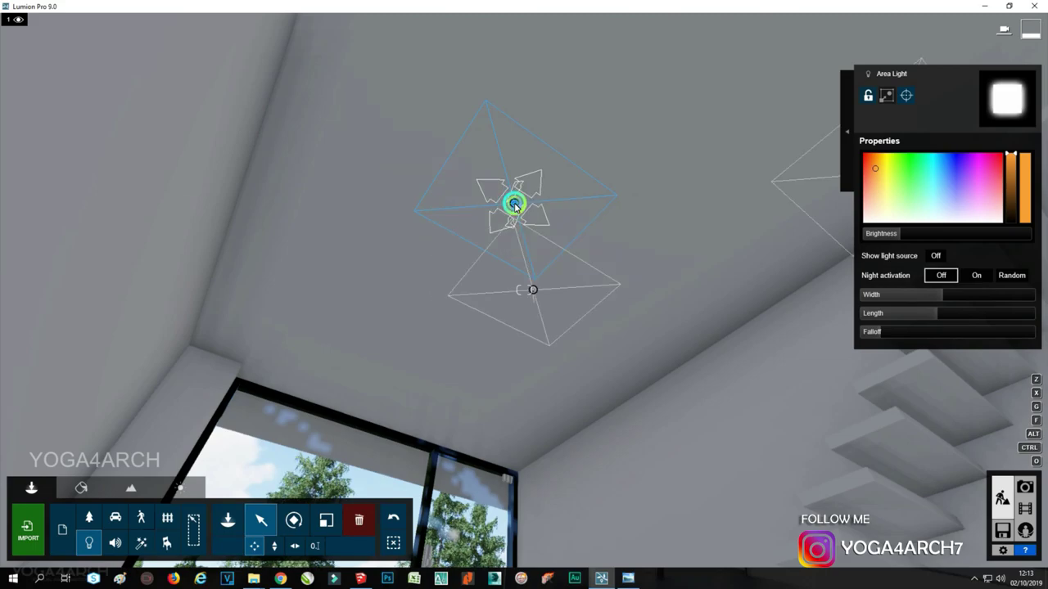
click(1025, 487)
click(99, 501)
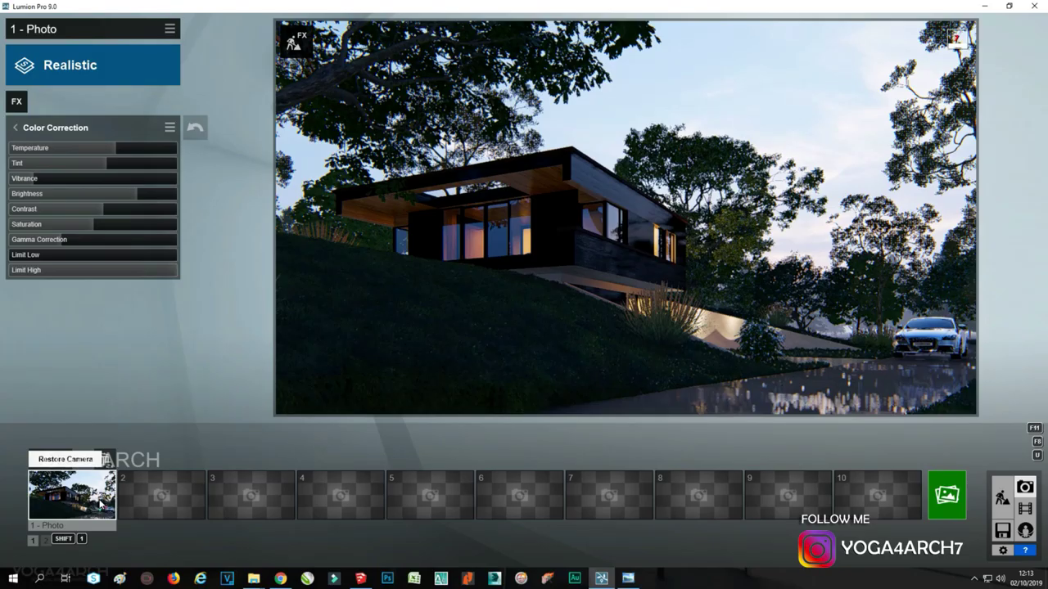
Carry another area light up to the wood ceiling and slide it into place
click(1002, 497)
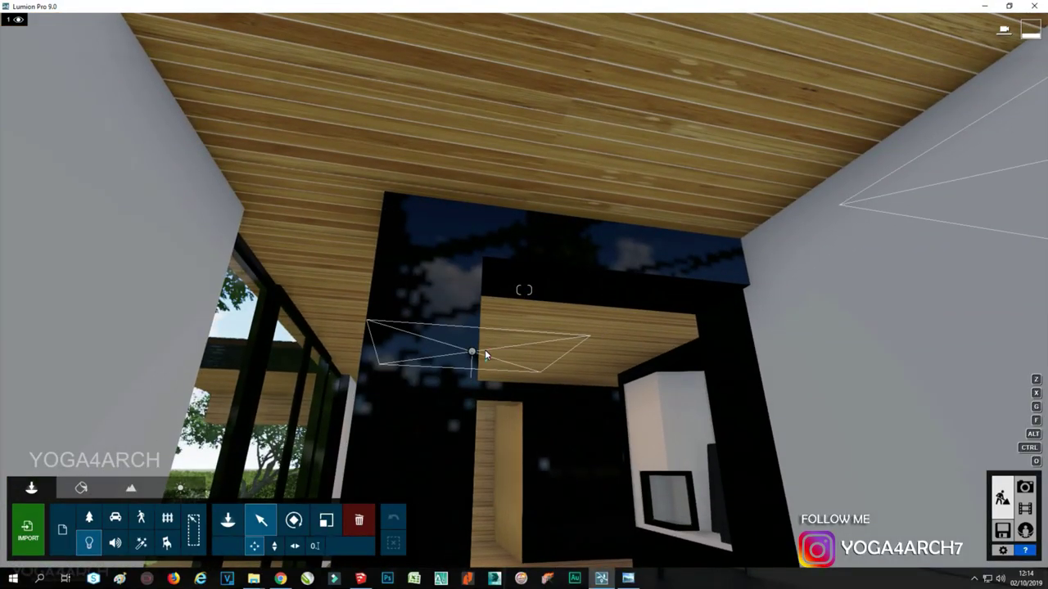
mouse_move(485, 355)
mouse_down()
mouse_move(480, 204)
mouse_move(519, 61)
mouse_up()
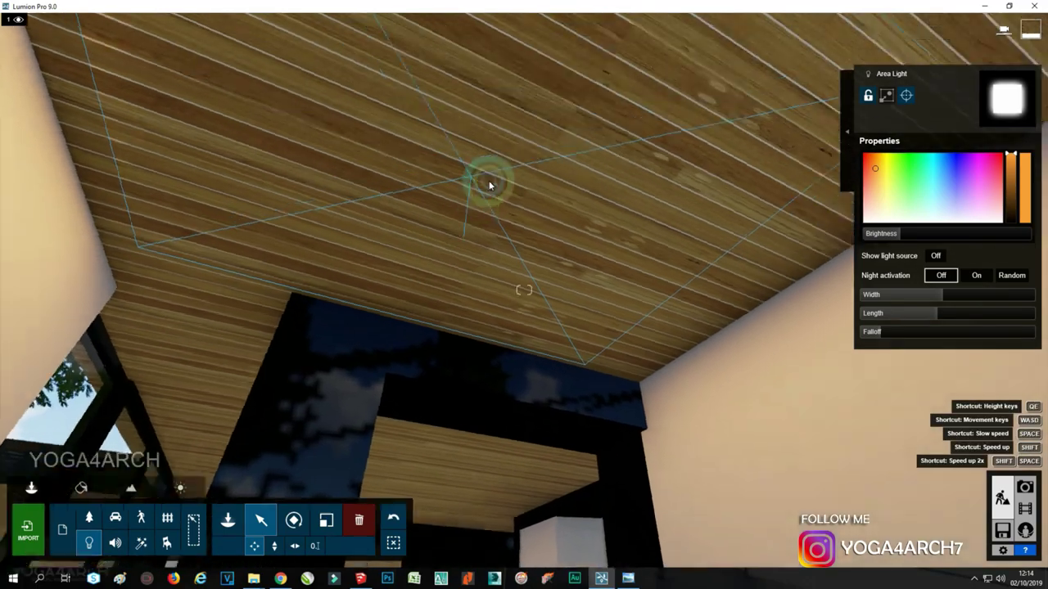
right_drag(519, 61, 283, 193)
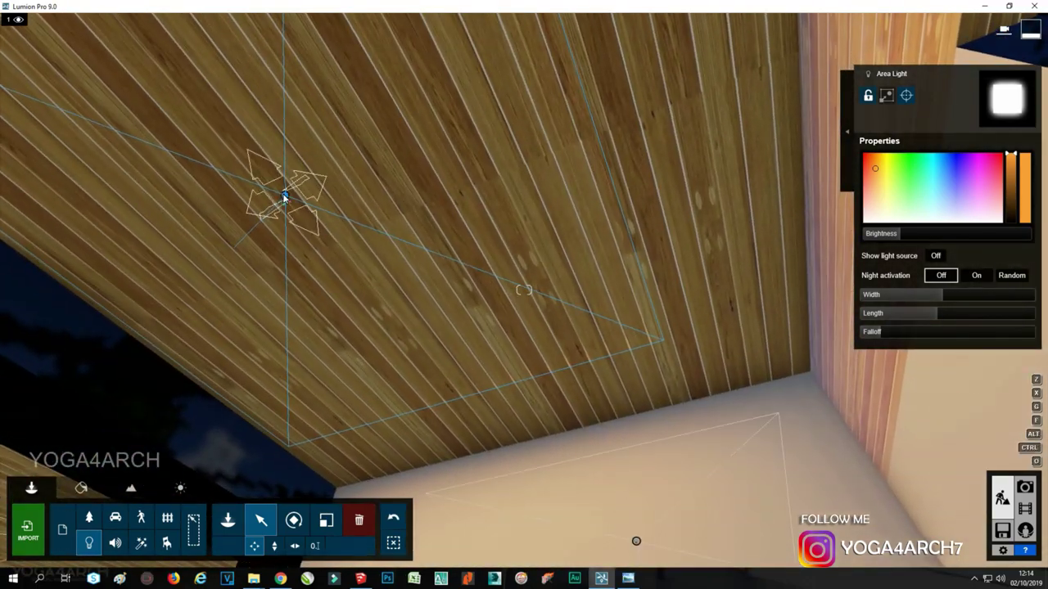
drag(284, 196, 373, 173)
Restore the Photo 1 dusk view and compare it with the Villa Marie reference photo
click(1025, 490)
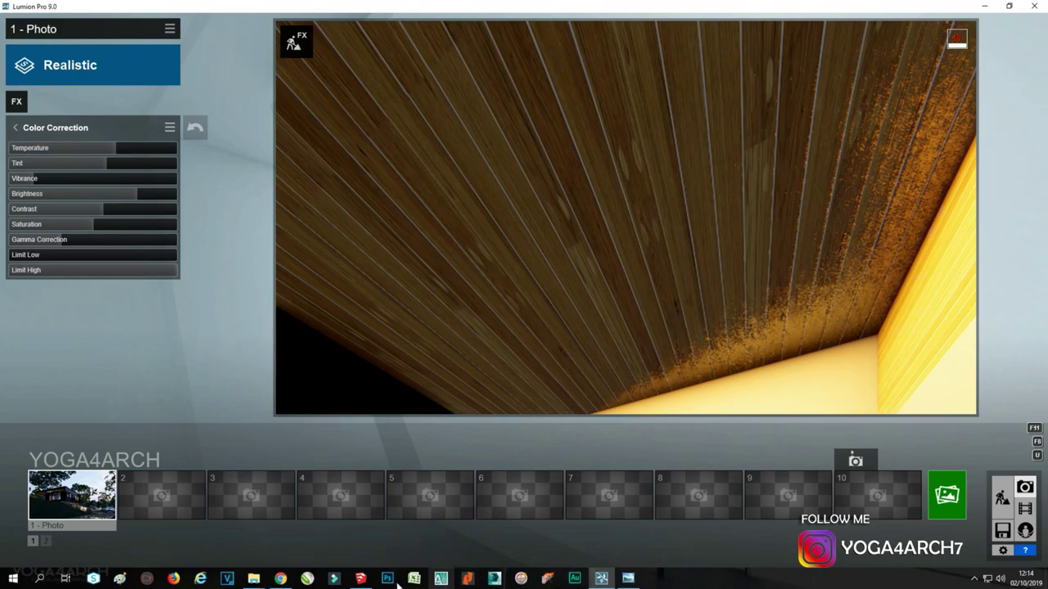
click(73, 493)
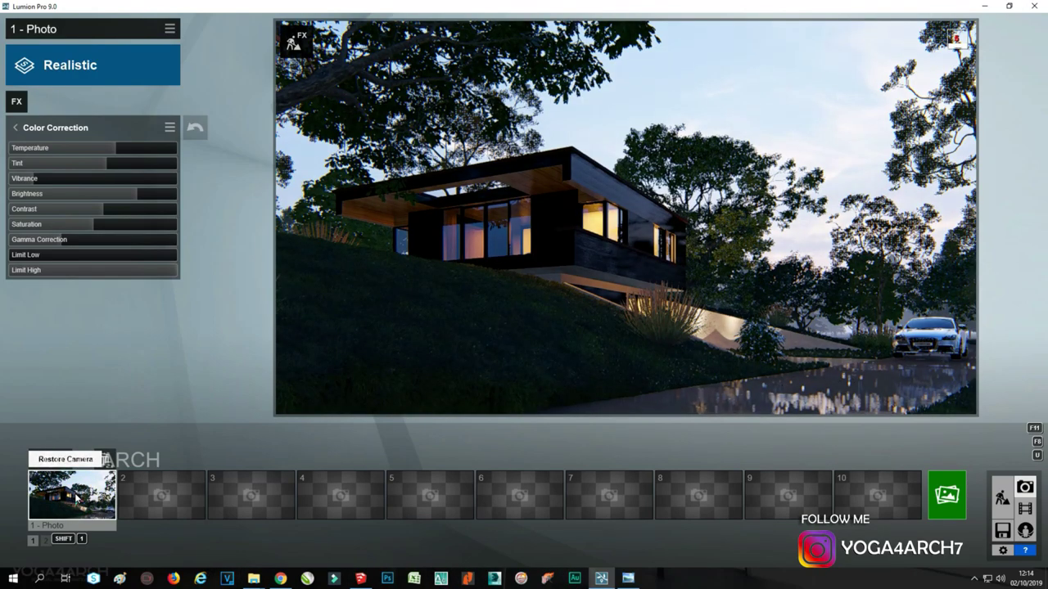
mouse_move(626, 218)
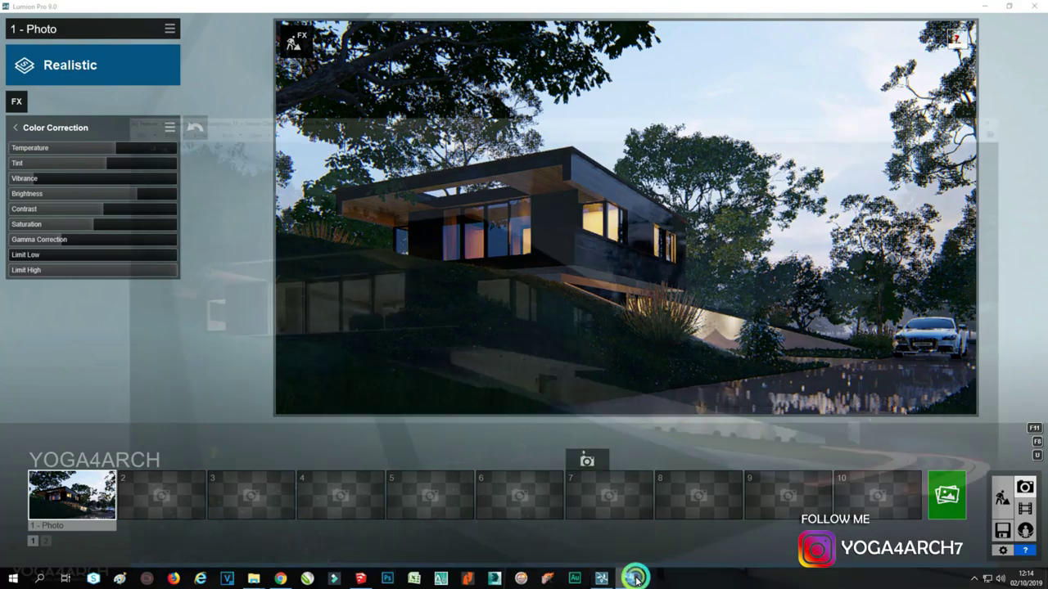
click(637, 579)
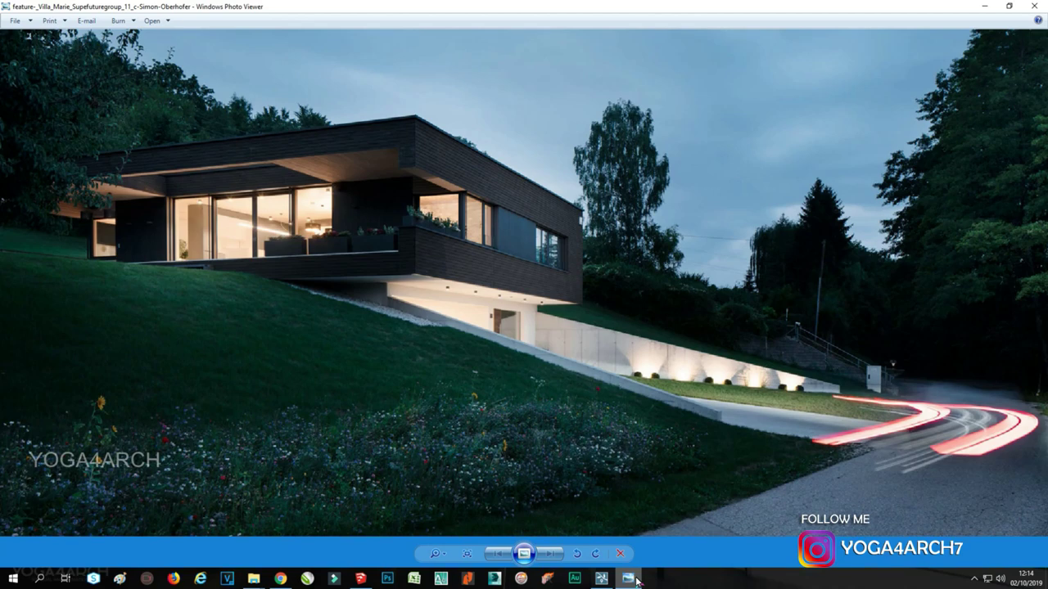
click(637, 580)
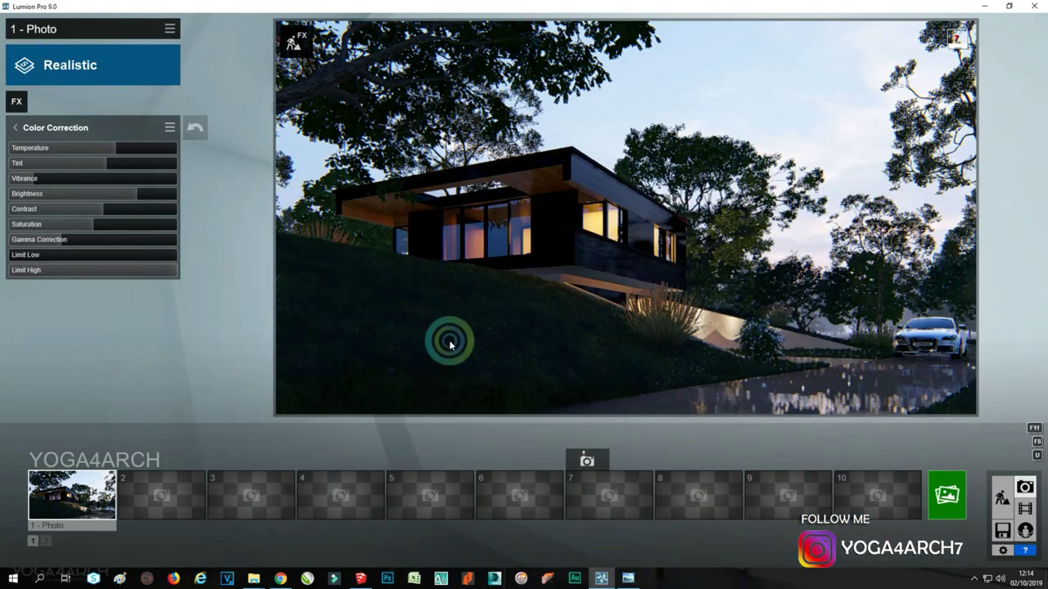
Fly inside, lift the column-side area light onto the wood ceiling, then return to the saved Photo 1 view
click(1002, 496)
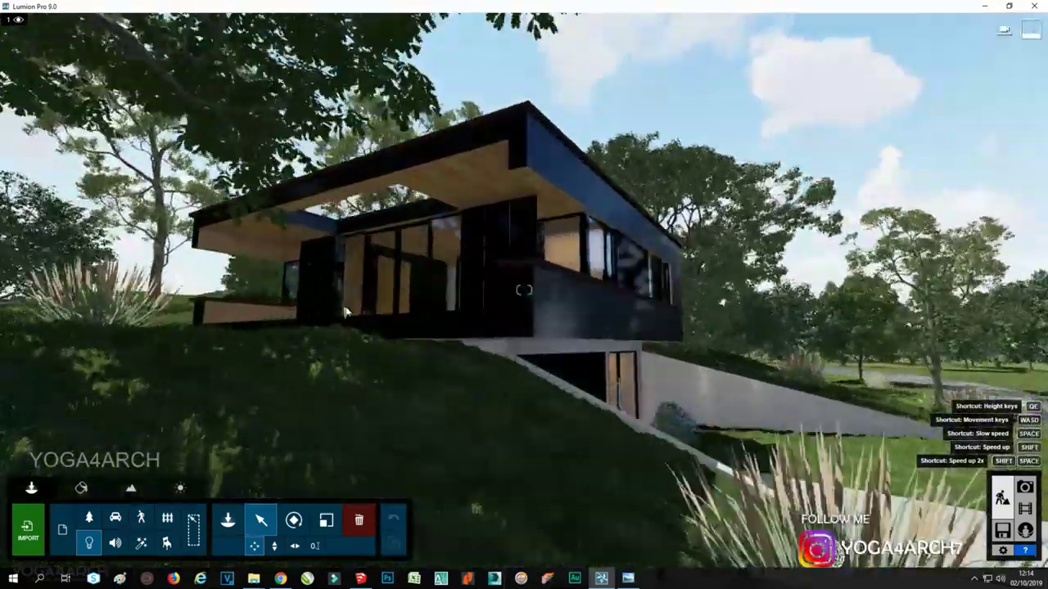
key(w)
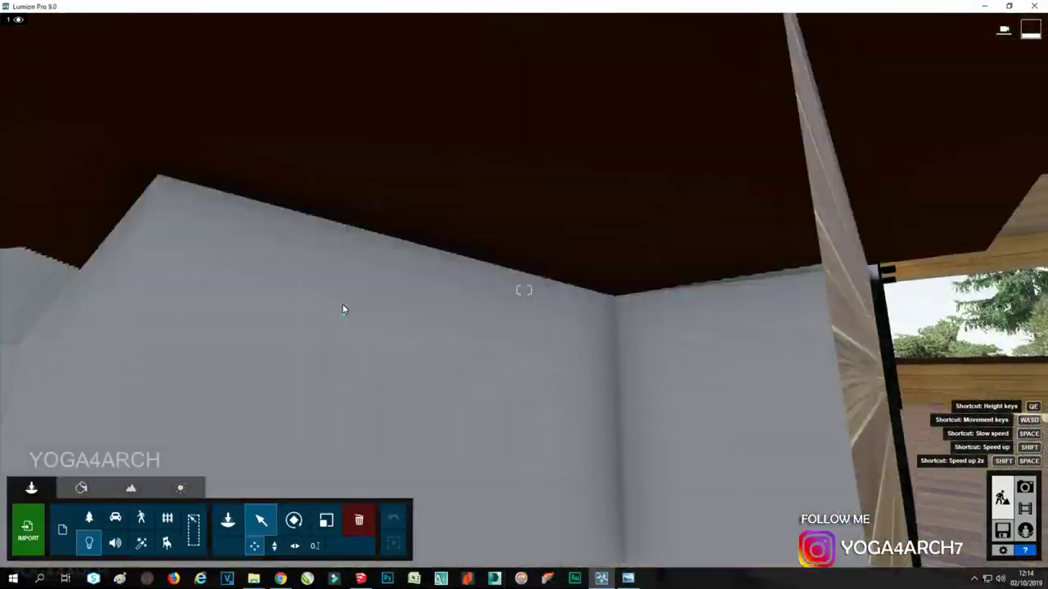
key(w)
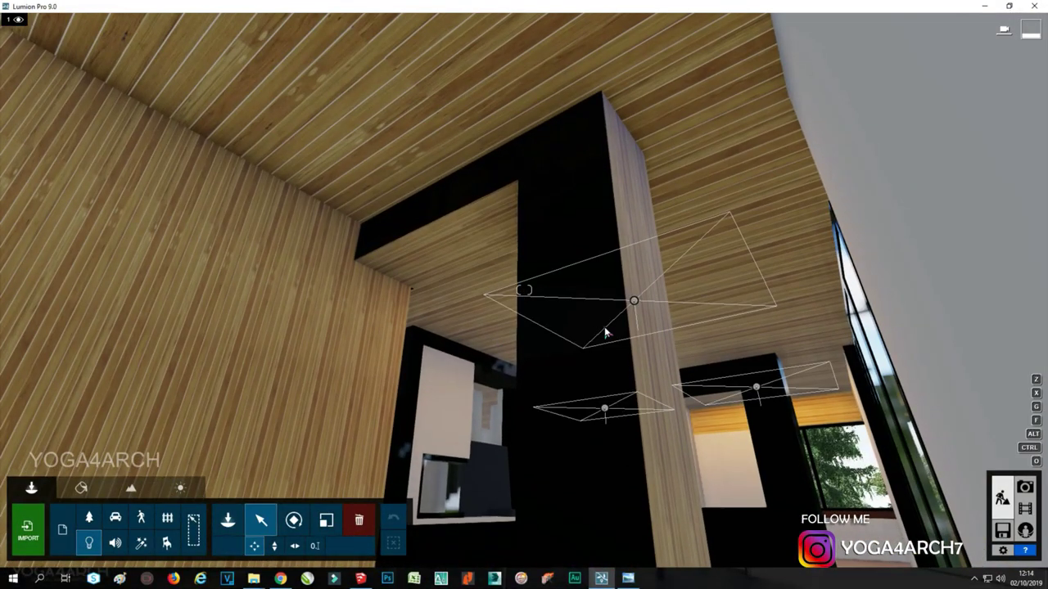
drag(634, 301, 390, 95)
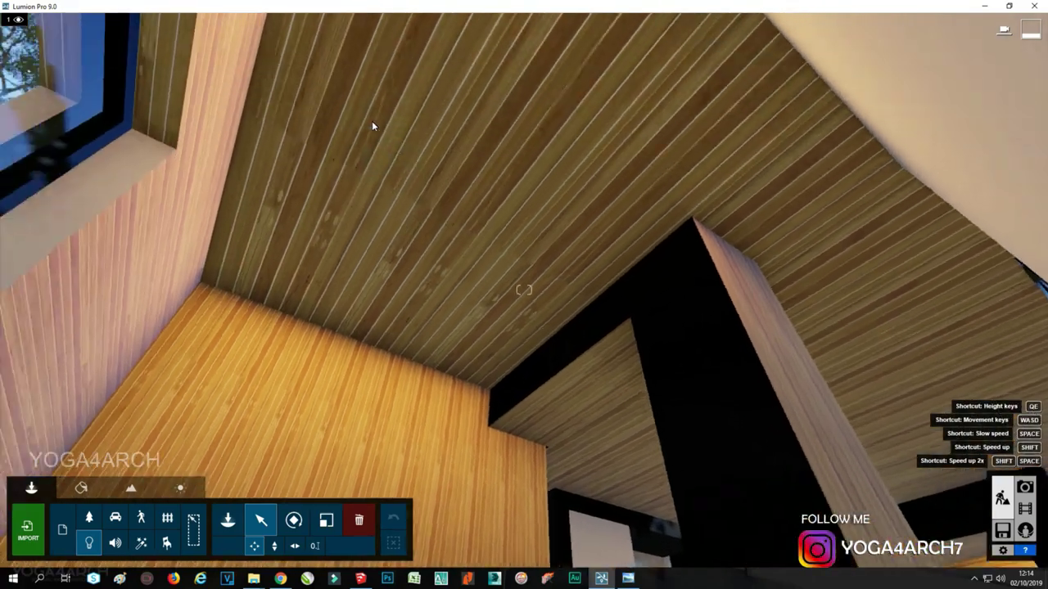
right_drag(390, 95, 498, 226)
click(494, 264)
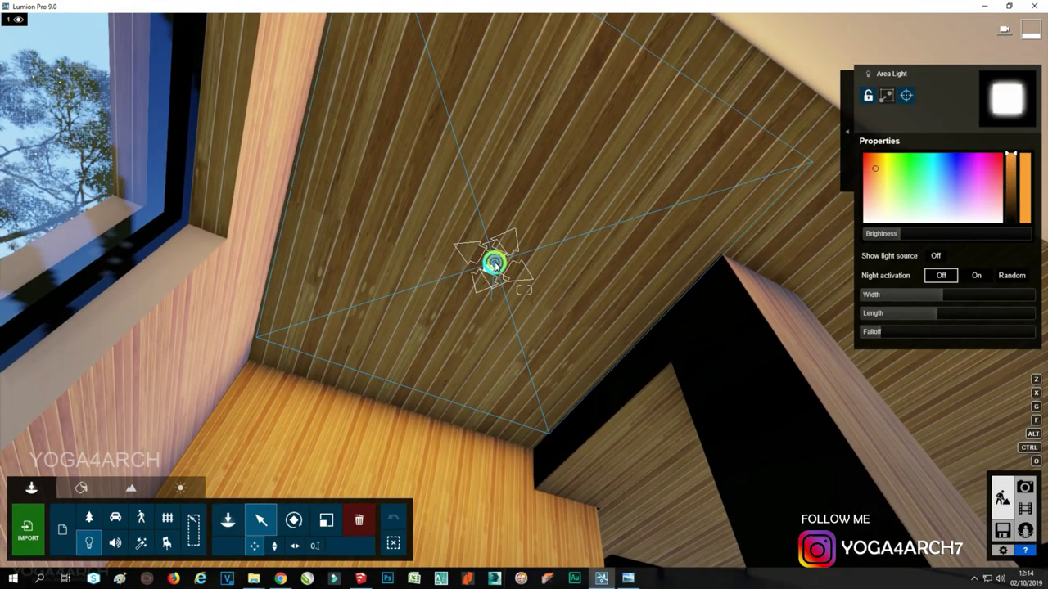
click(1025, 488)
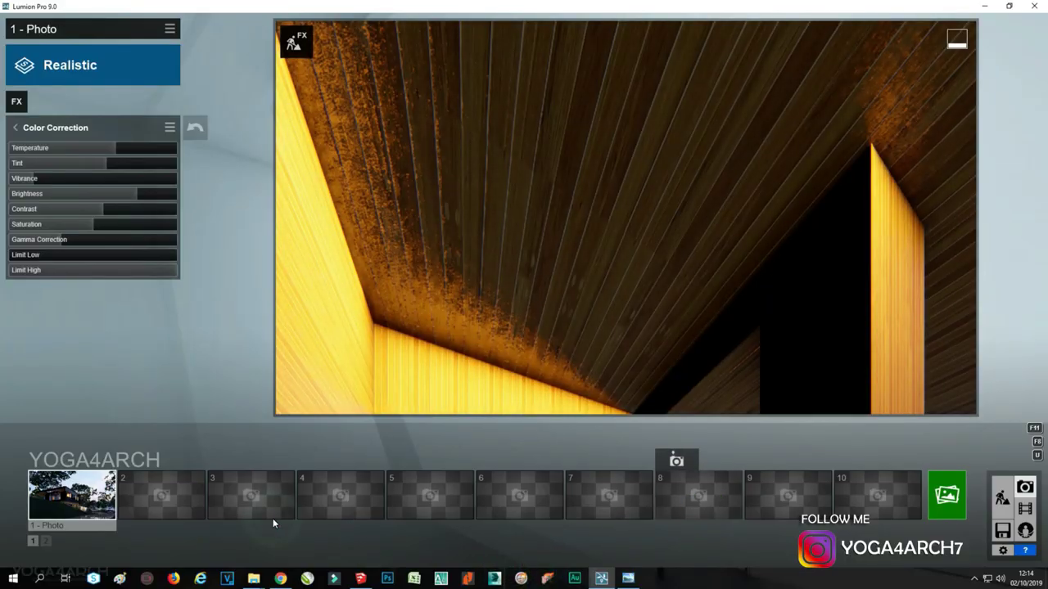
click(84, 494)
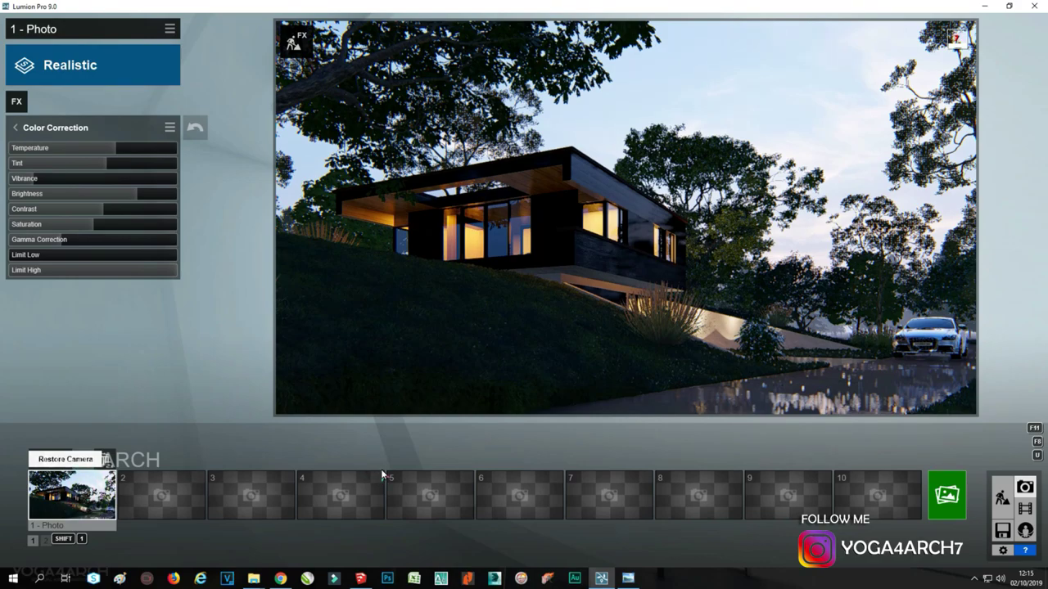
mouse_move(364, 218)
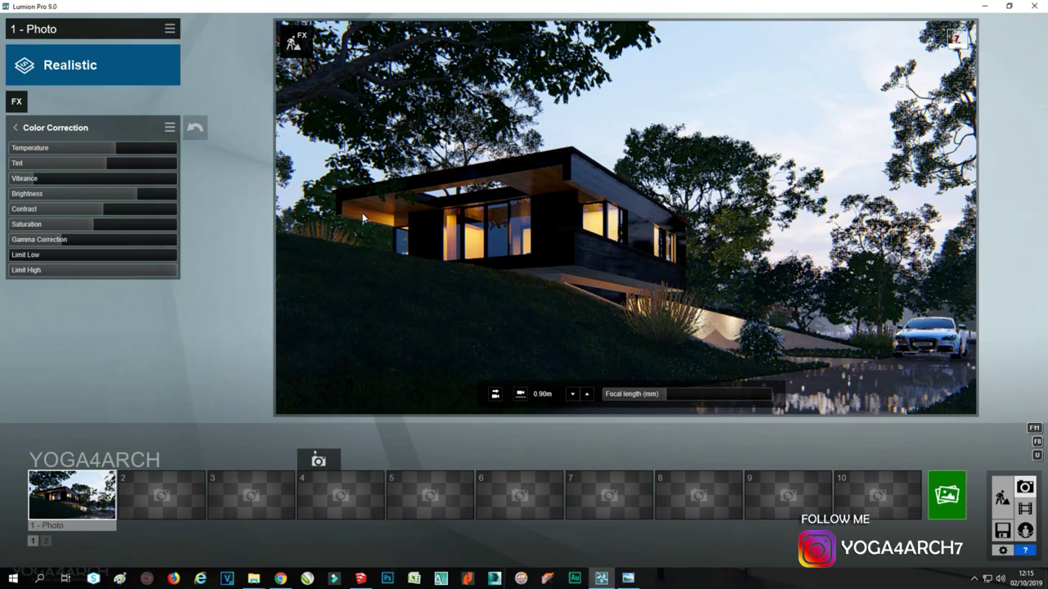
Render Photo 1 at Print size 3840x2160, overwriting the existing JPG file
click(947, 495)
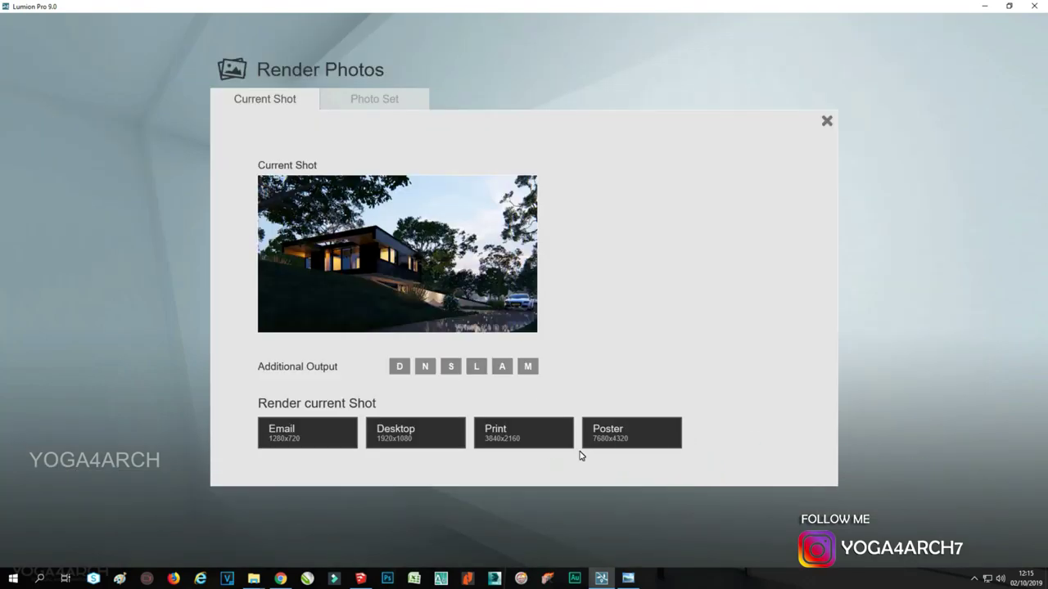
click(534, 432)
double_click(315, 195)
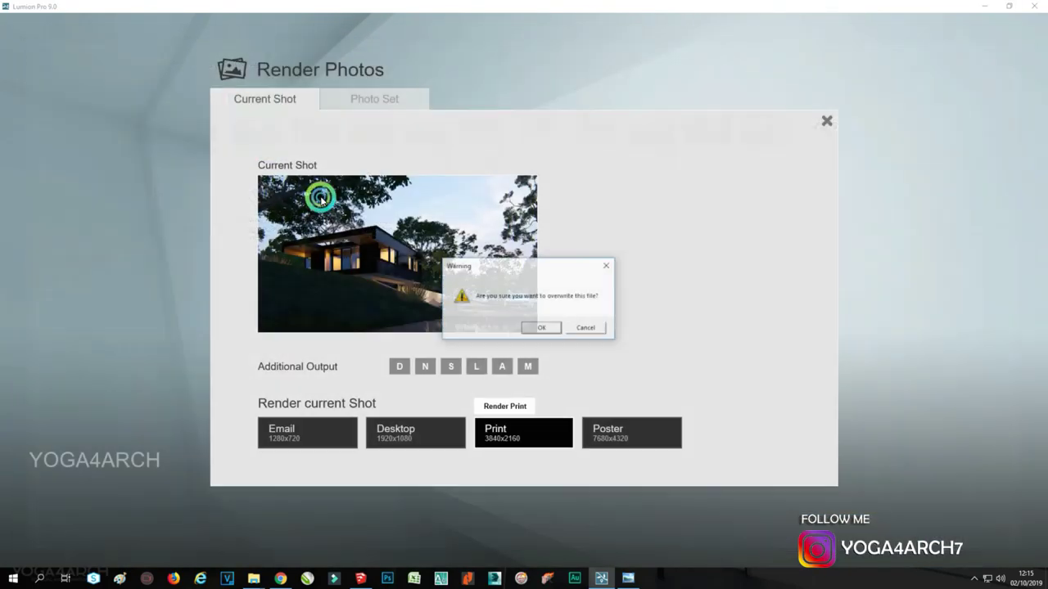
click(534, 325)
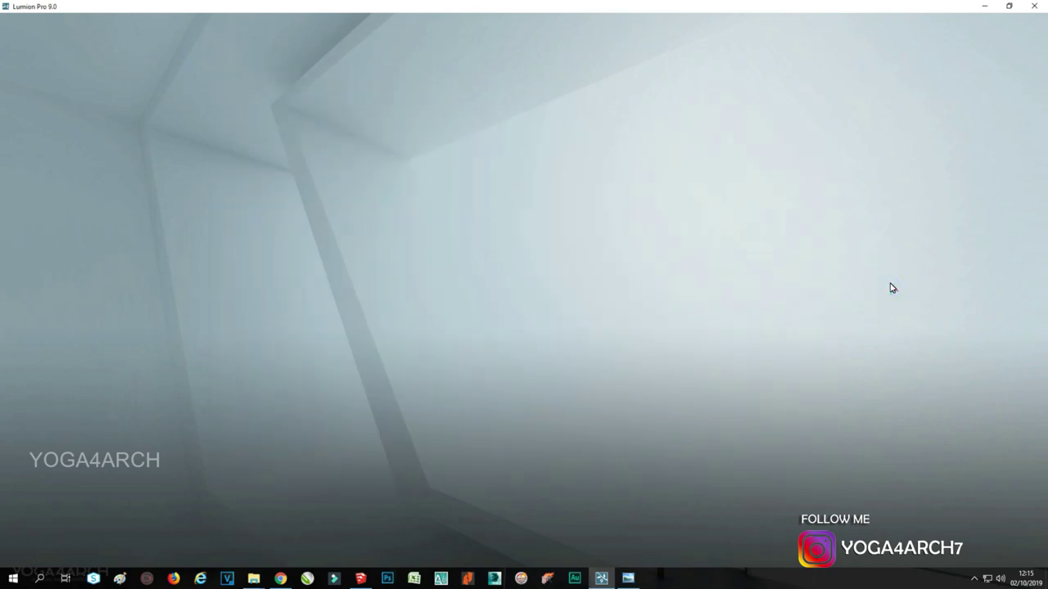